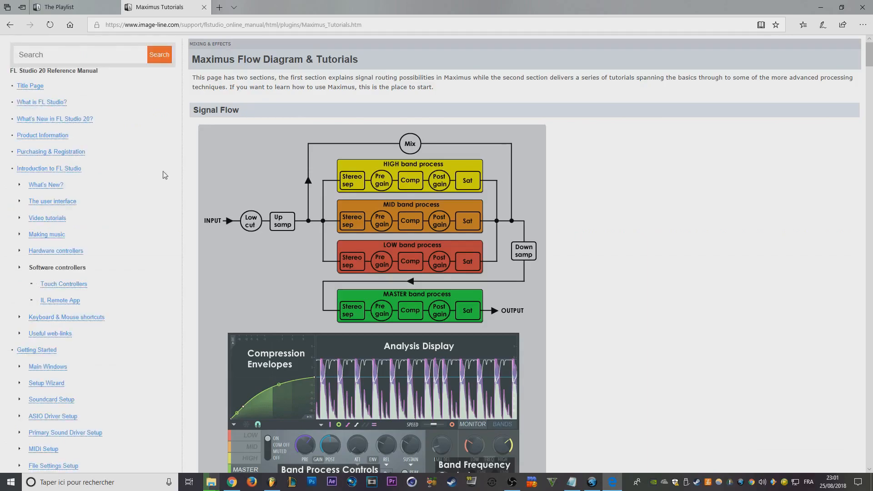
- Close the Maximus Tutorials and Playlist manual pages and return to the FL Studio project
key(ctrl+w)
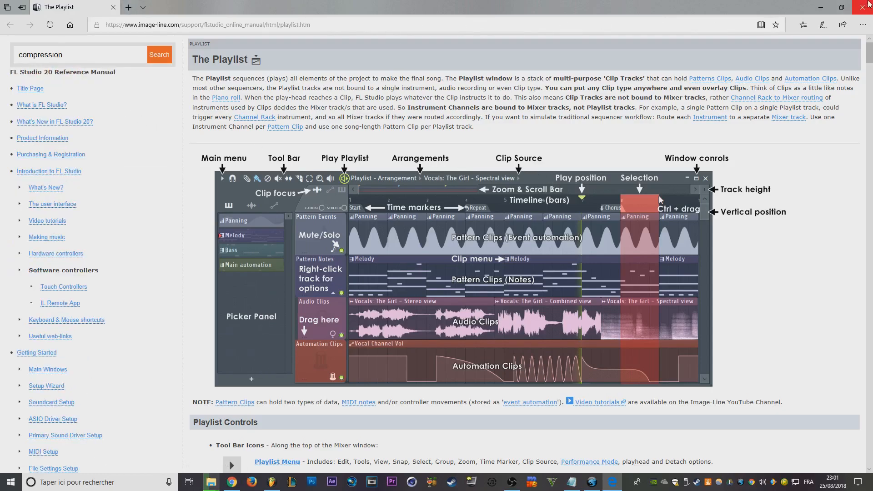
click(863, 8)
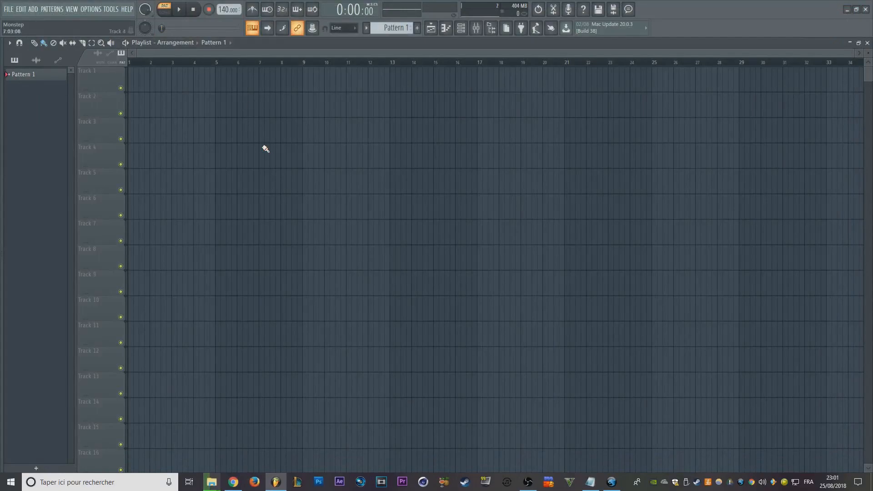
- Show the channel rack and try out the rename box with the text azefhoezf, discarding the name
key(F2)
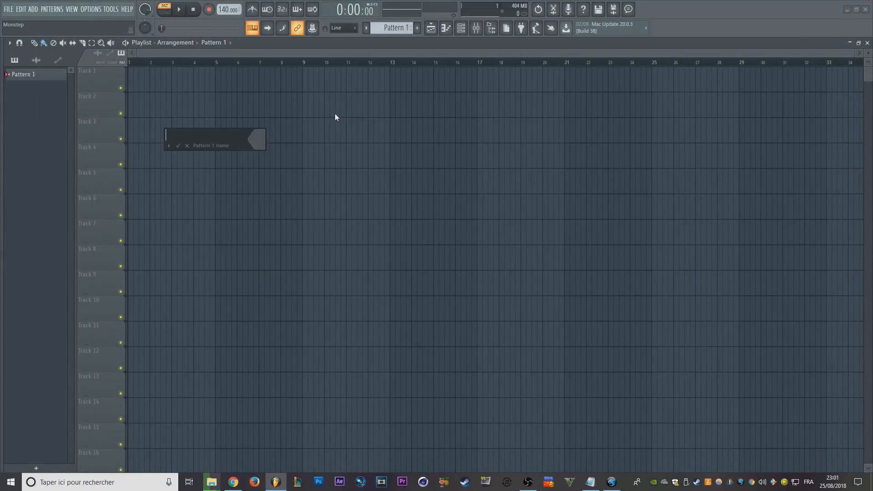
key(Escape)
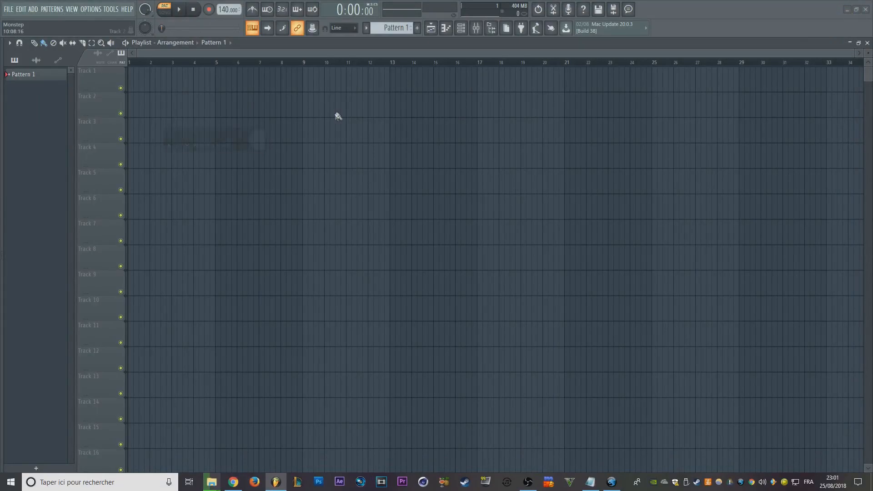
click(461, 27)
key(F2)
text(azefhoezf)
key(Escape)
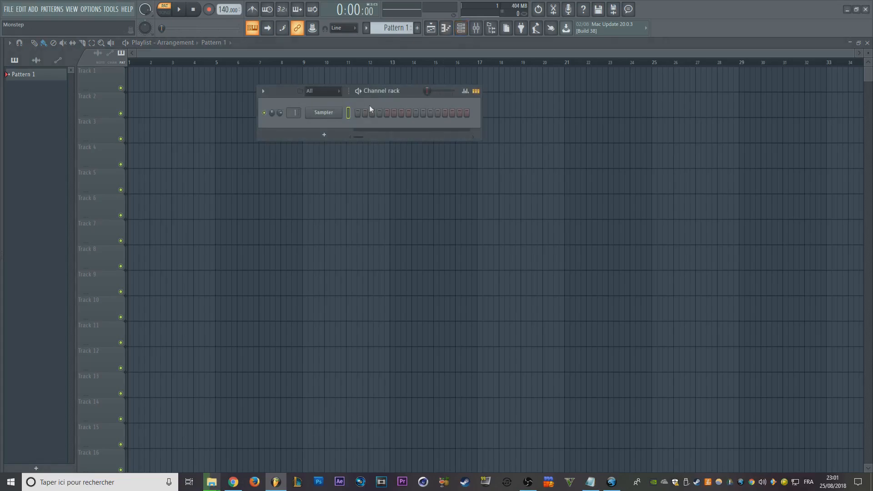
- Replace the Sampler channel with the Serum [64bit] synth
click(324, 113)
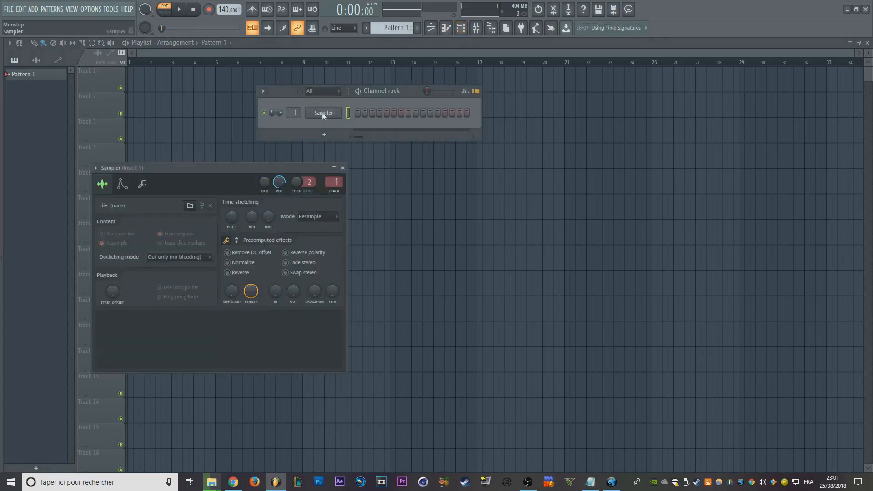
right_click(323, 113)
mouse_move(377, 193)
click(521, 196)
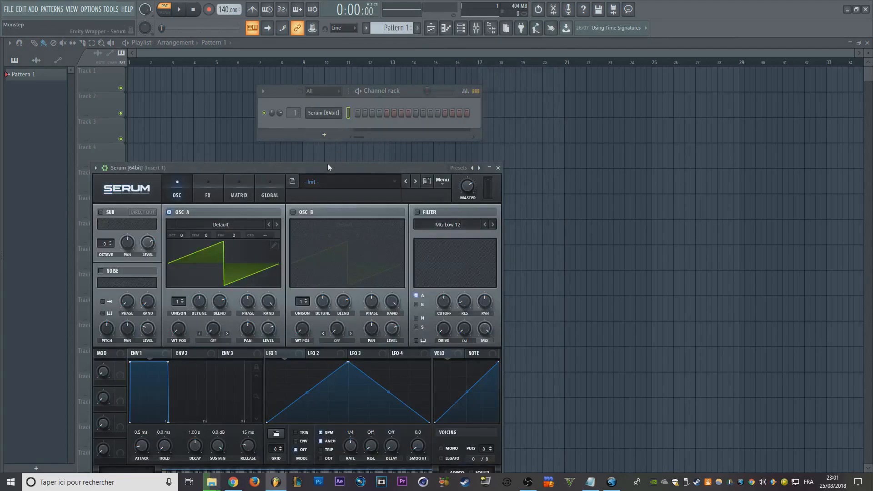
- Try to rename the Serum channel as qsdf
key(F2)
text(qsdf)
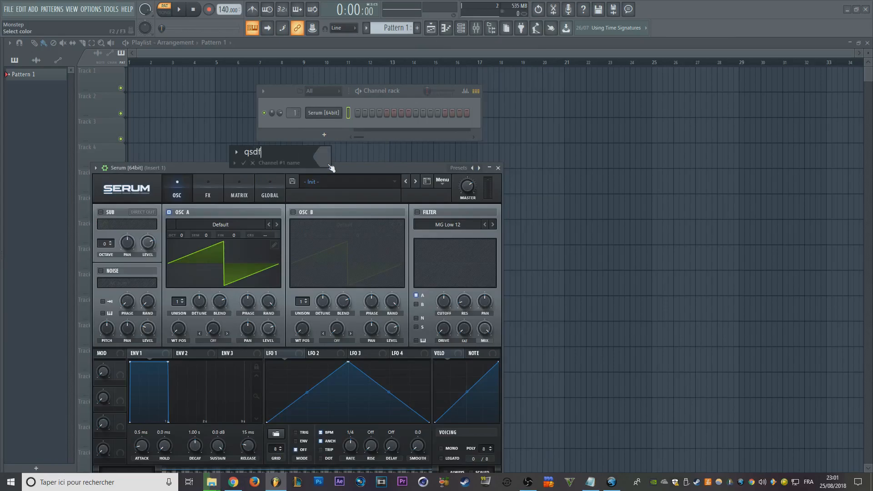
key(Escape)
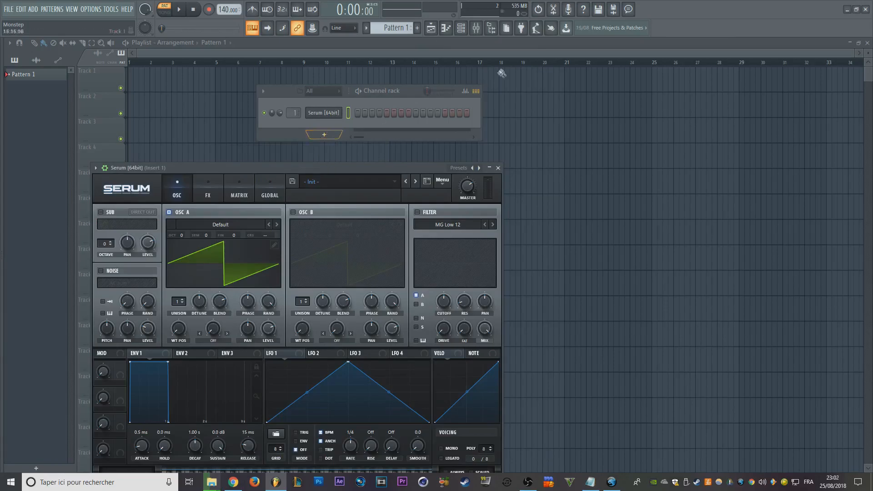
- Bring up the name editor for Insert 24 in the mixer and close it without entering a name
click(483, 27)
double_click(198, 73)
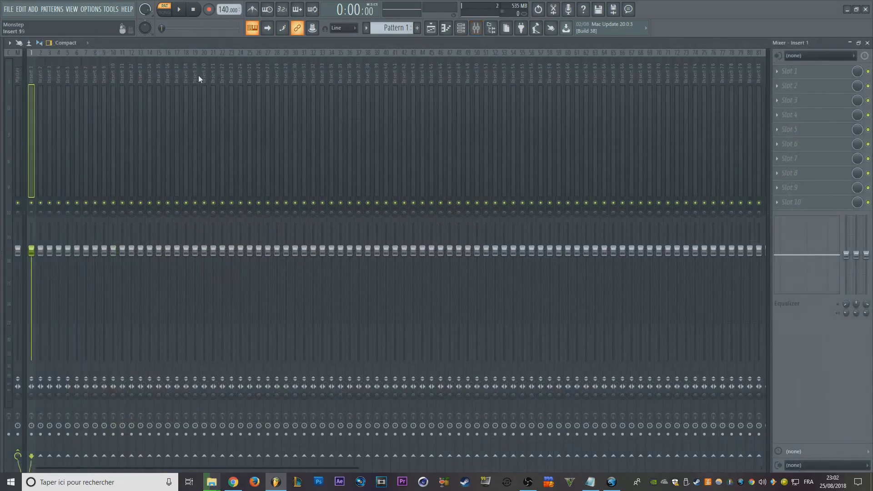
click(74, 82)
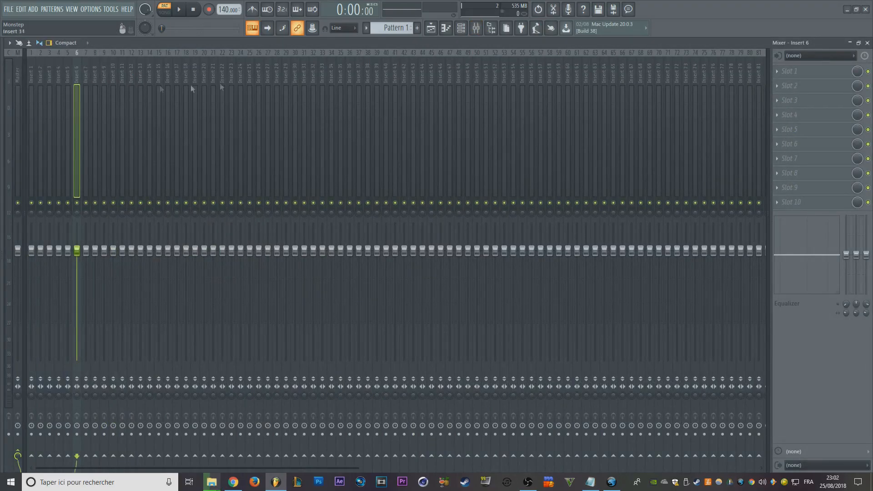
click(238, 72)
double_click(238, 73)
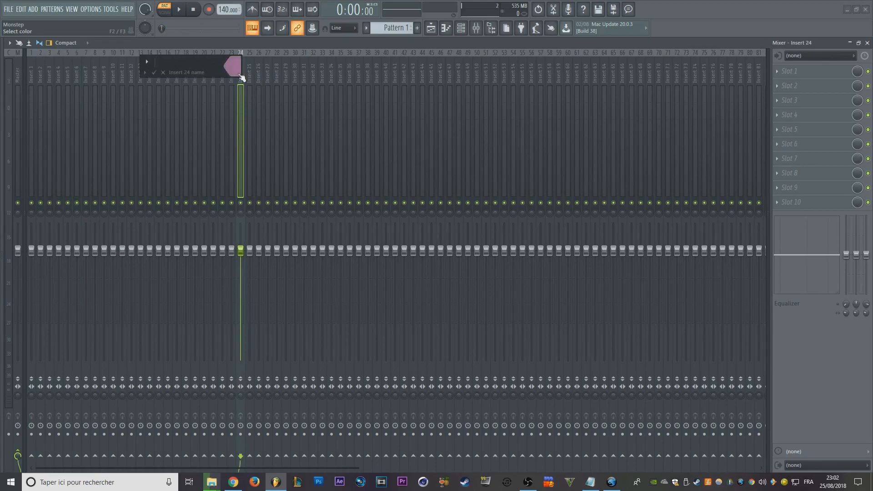
key(Return)
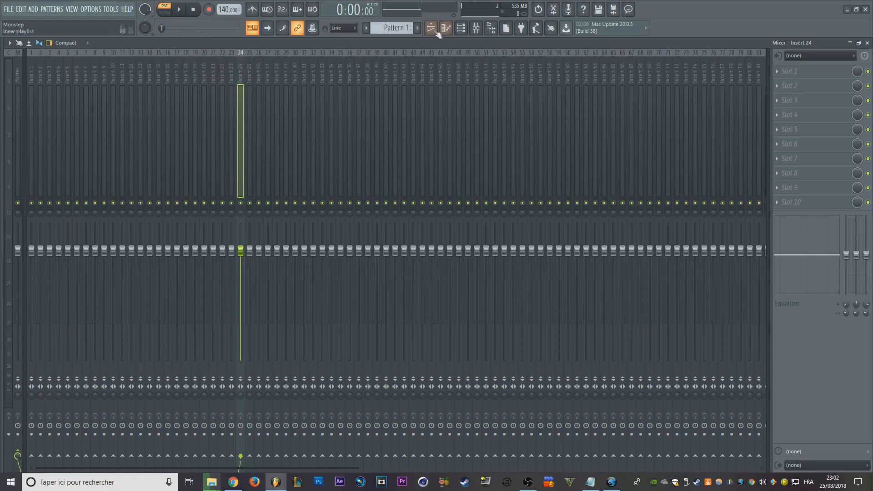
- Return to the playlist and try to rename Track 1 as azerazeraze
click(430, 28)
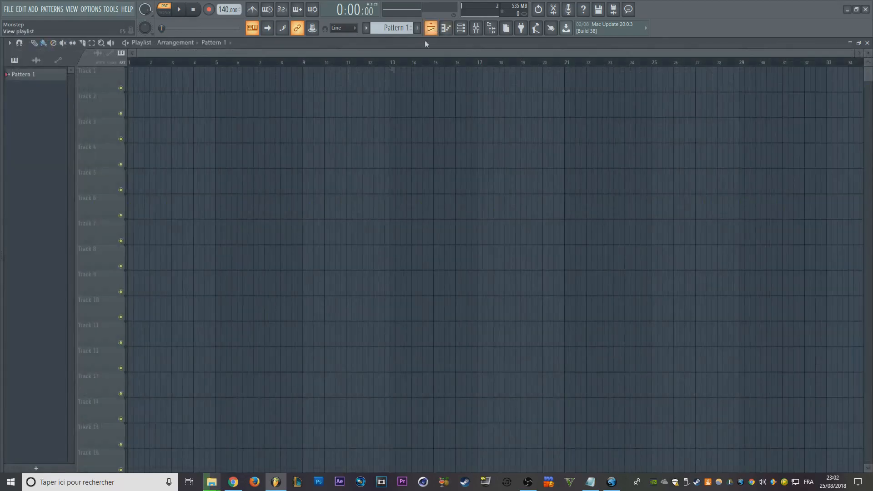
right_click(95, 80)
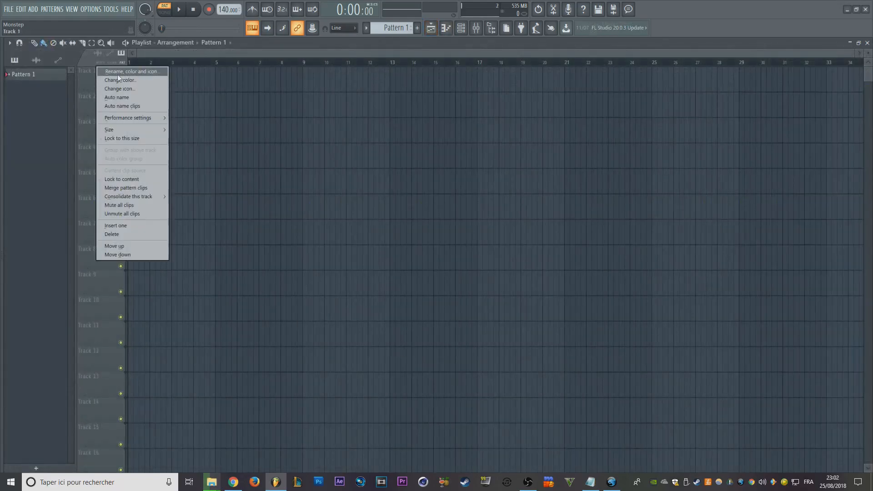
click(137, 72)
click(157, 88)
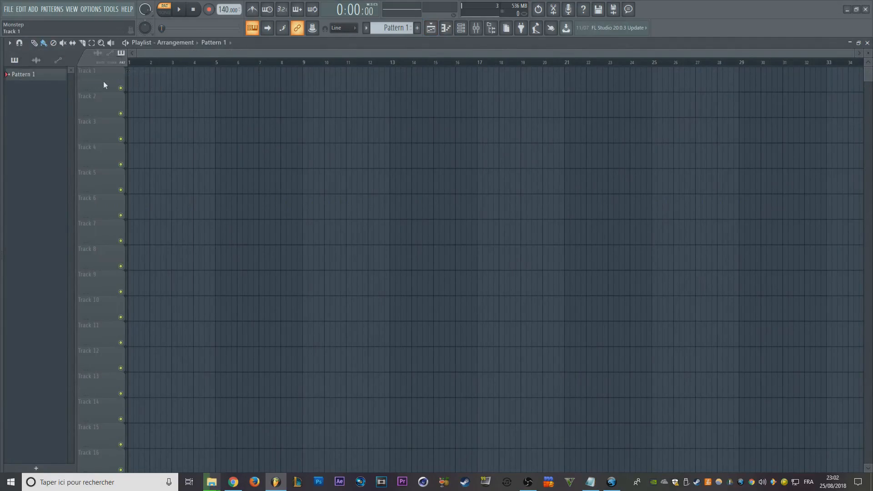
right_click(103, 81)
click(130, 72)
text(azerazeraze)
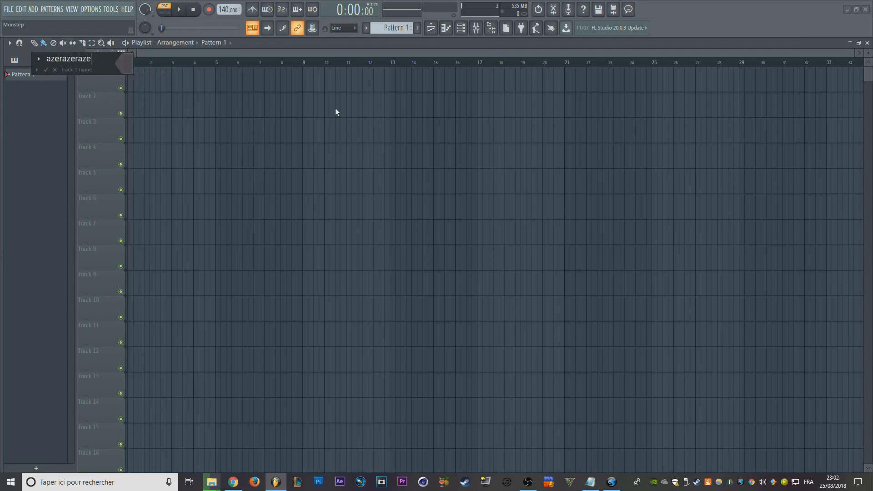
key(Escape)
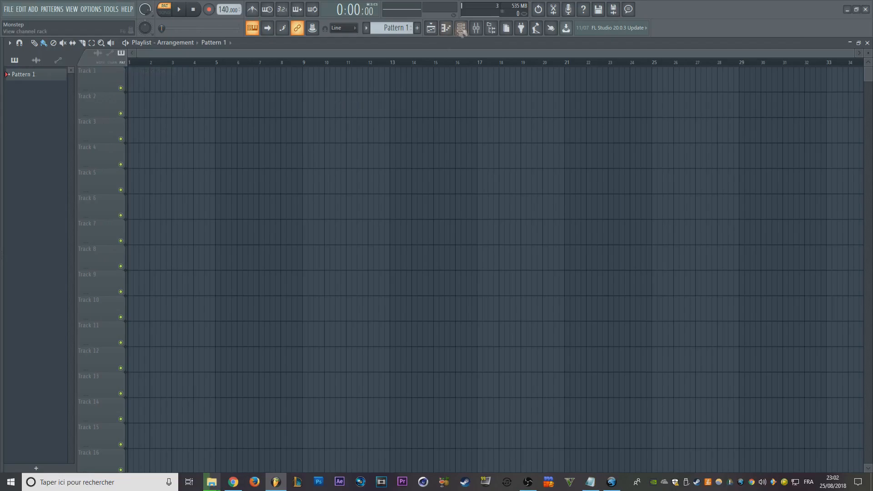
- Look over the playlist's tool and option commands without choosing any
right_click(455, 94)
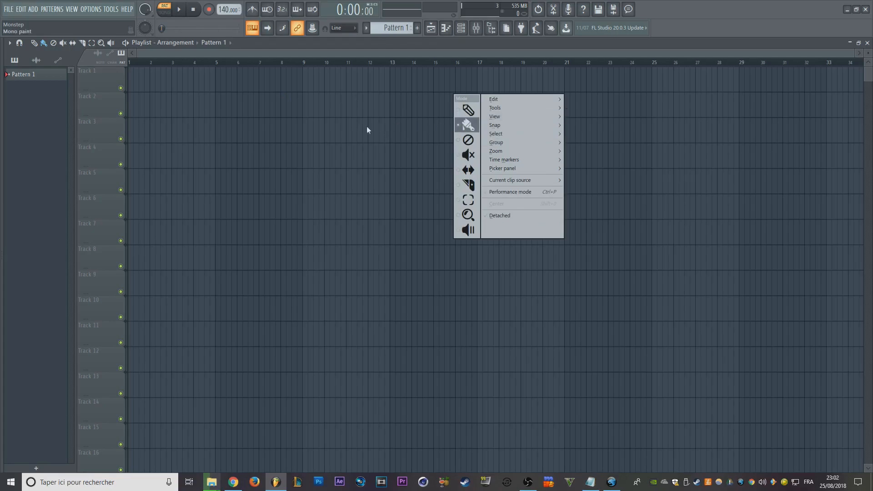
click(350, 124)
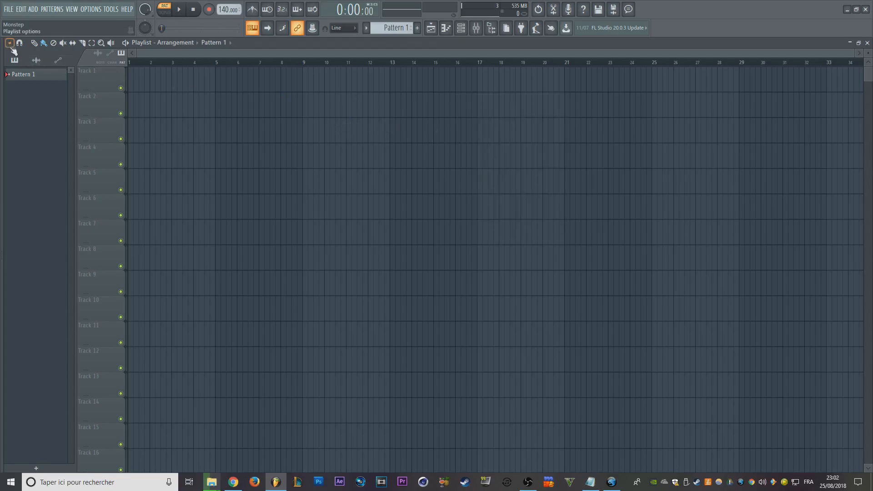
click(9, 43)
click(300, 152)
- View the Serum channel's piano roll and return to the playlist
click(446, 28)
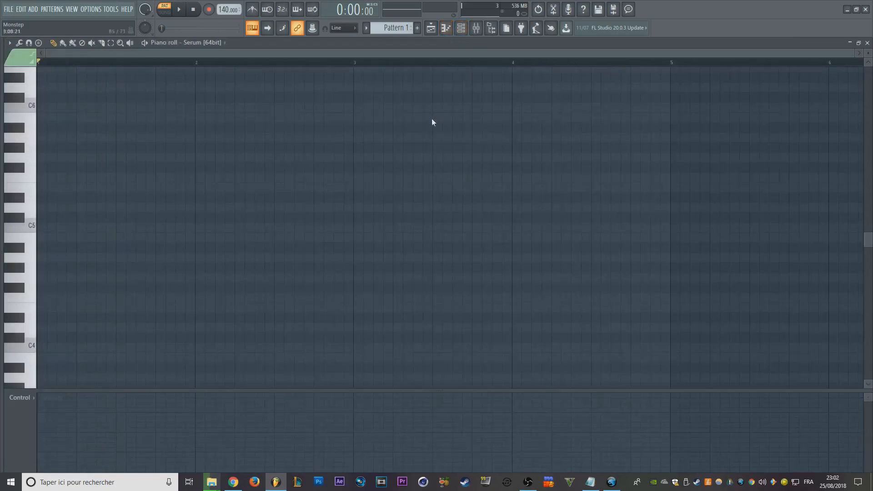
middle_click(432, 120)
right_click(388, 122)
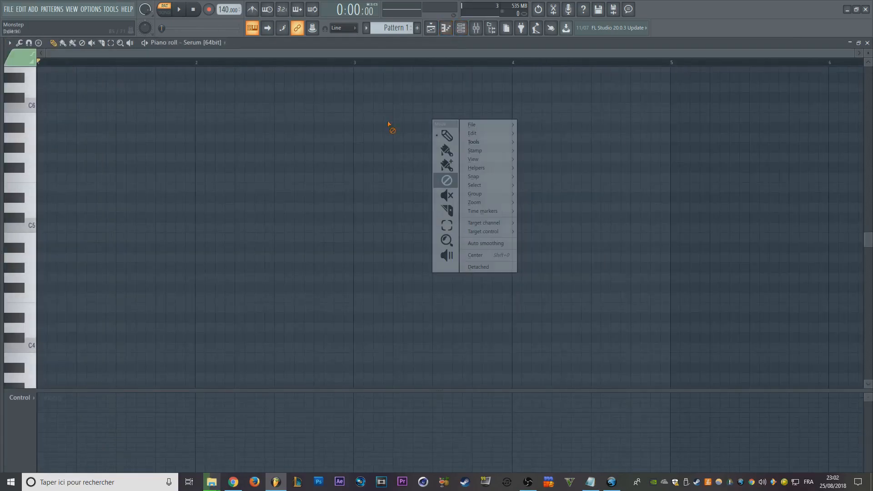
click(436, 36)
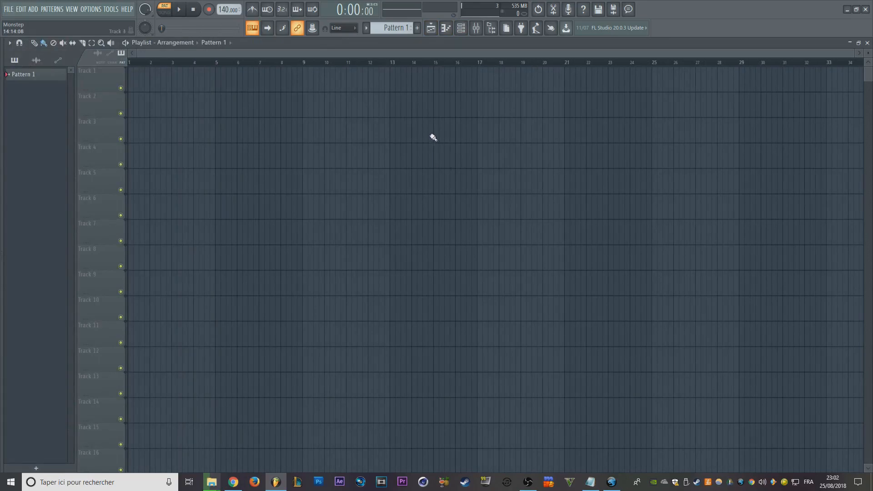
- Create a new empty pattern after Pattern 1, keeping the default name
key(F4)
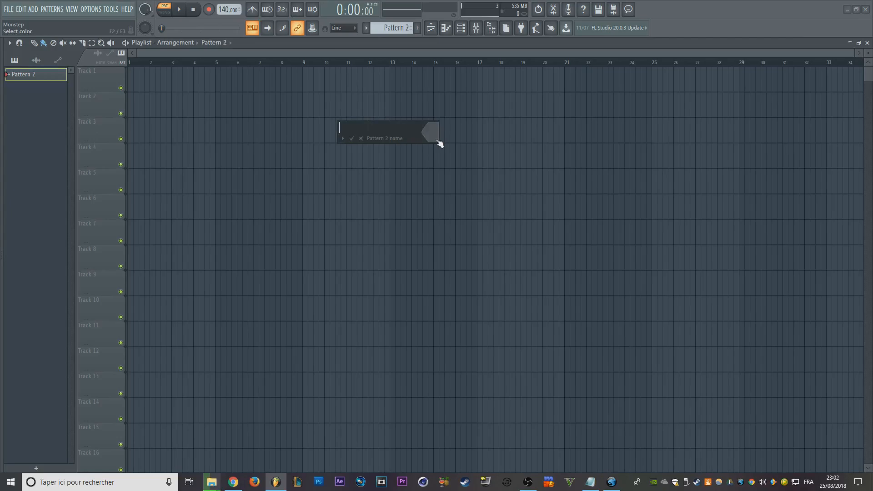
text(qdfqdsf)
key(BackSpace)
key(BackSpace)
key(BackSpace)
key(BackSpace)
key(BackSpace)
key(BackSpace)
key(BackSpace)
key(Return)
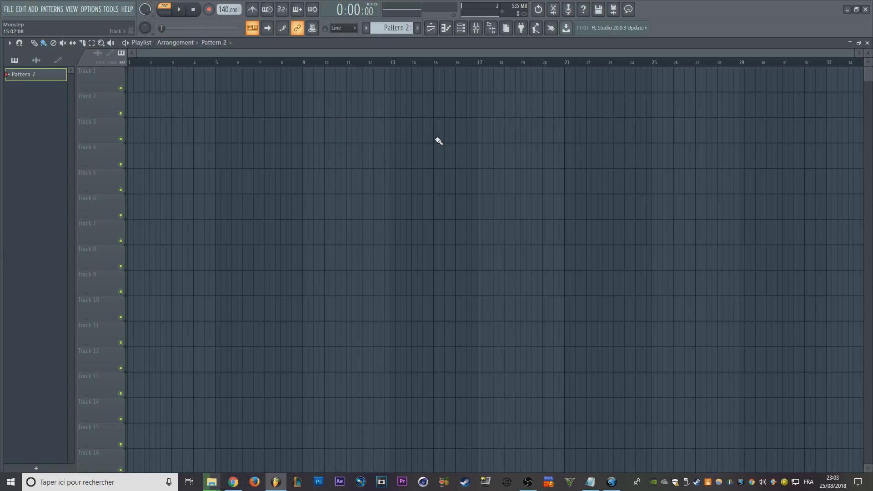
- Toggle the channel rack and the Serum piano roll, leaving the channel rack shown over the playlist
key(F7)
key(F6)
key(F6)
key(F6)
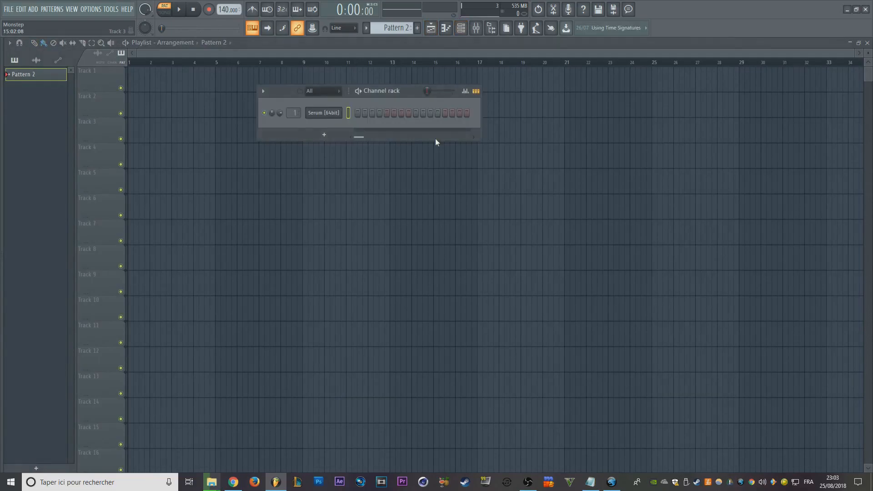
key(F7)
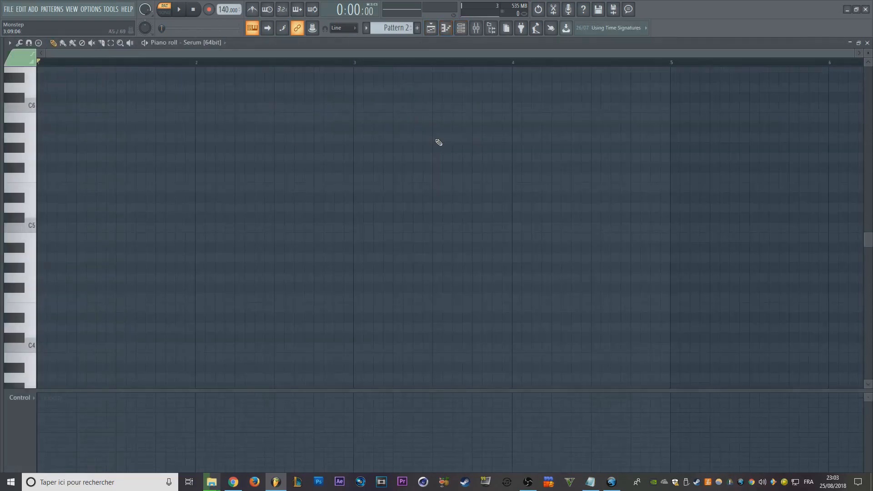
key(F7)
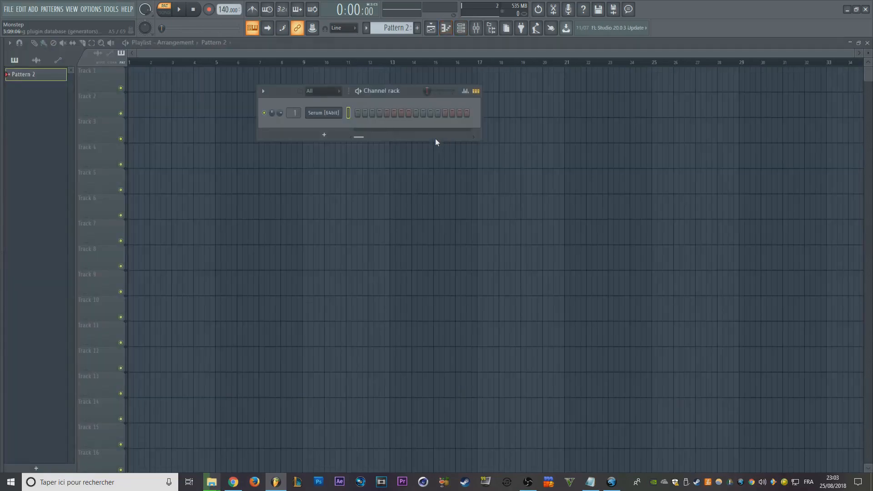
- Show and hide the plugin picker, and toggle the file browser several times, leaving both hidden
key(F8)
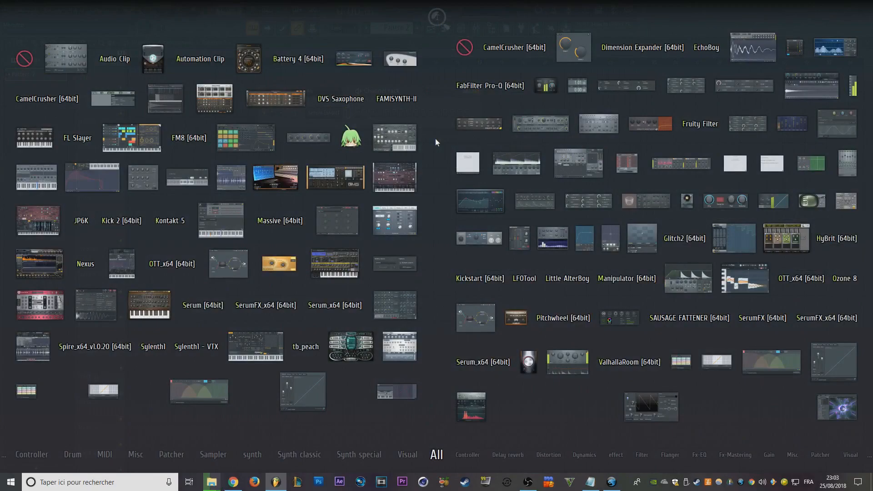
key(F8)
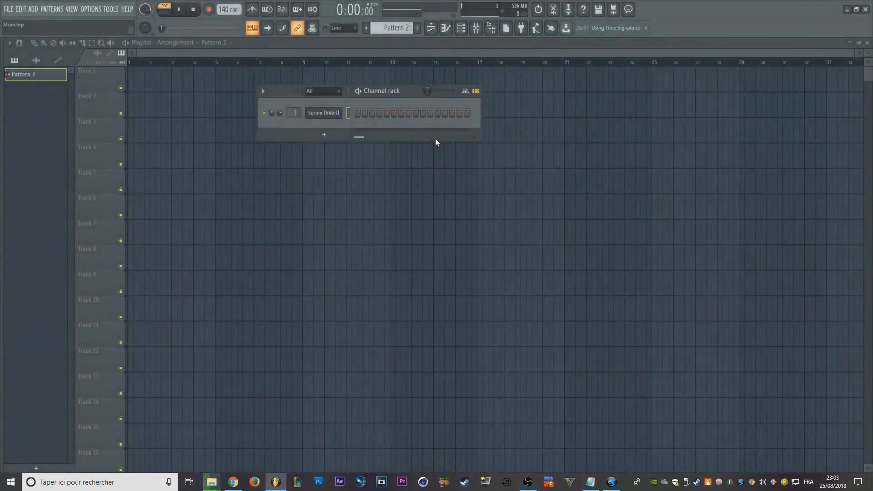
key(alt+F8)
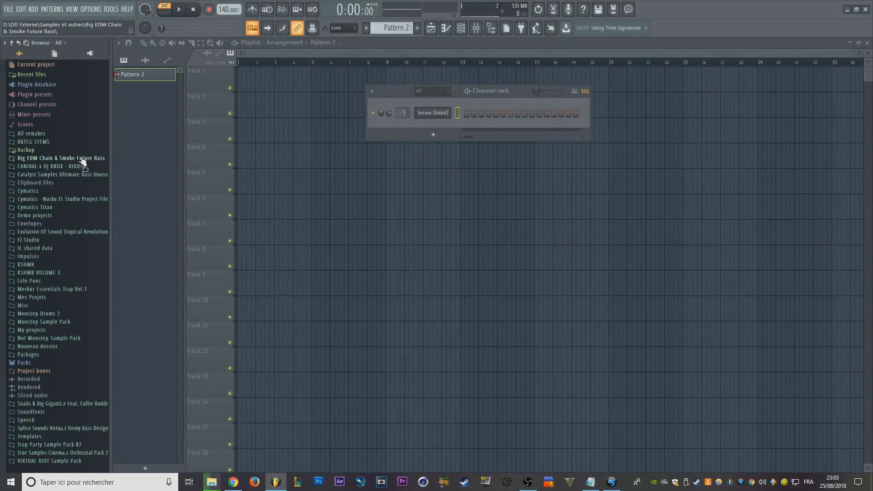
key(alt+F8)
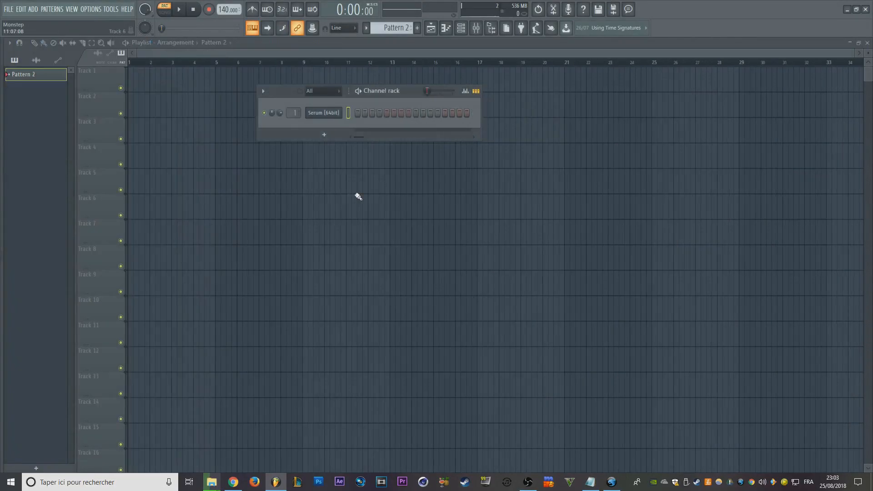
key(alt+F8)
key(alt+F8)
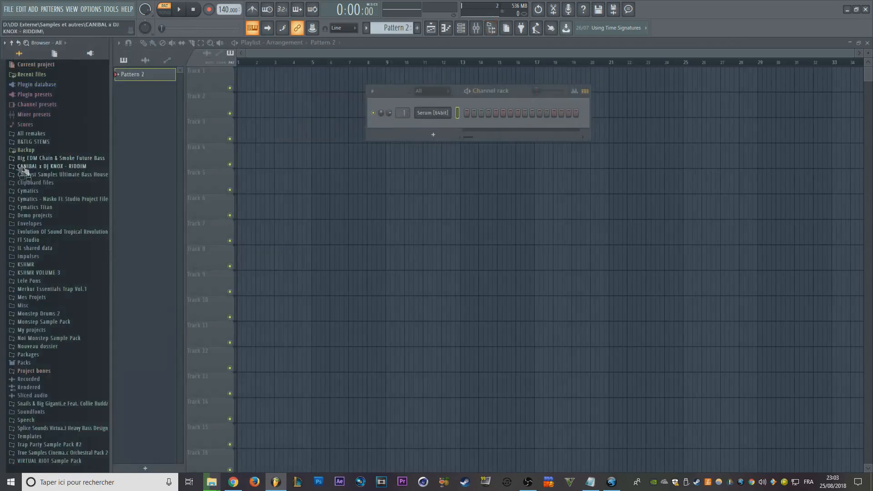
key(alt+F8)
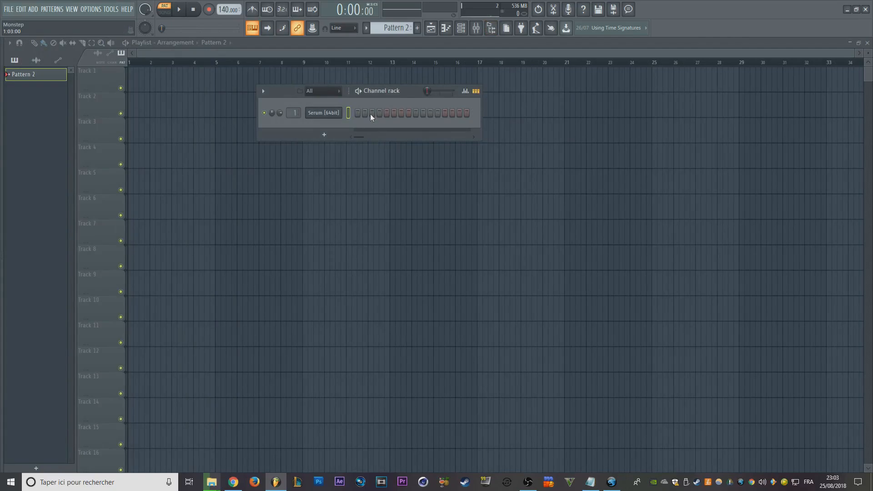
key(alt+F8)
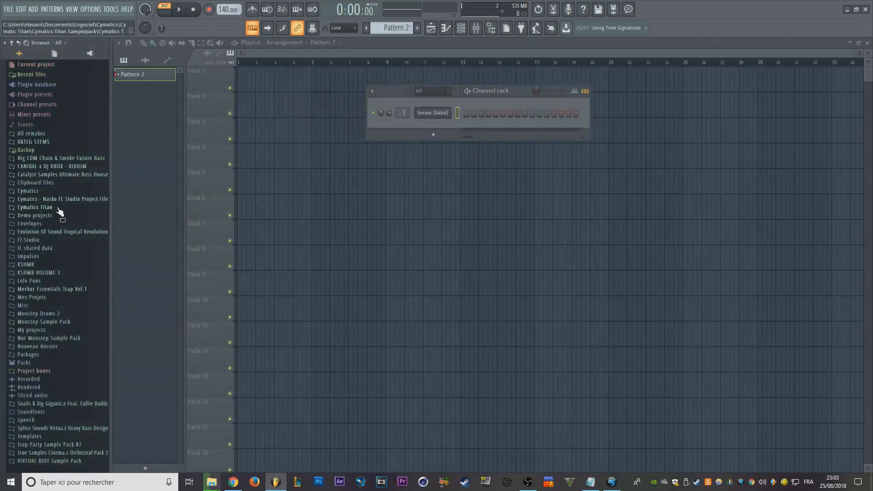
key(alt+F8)
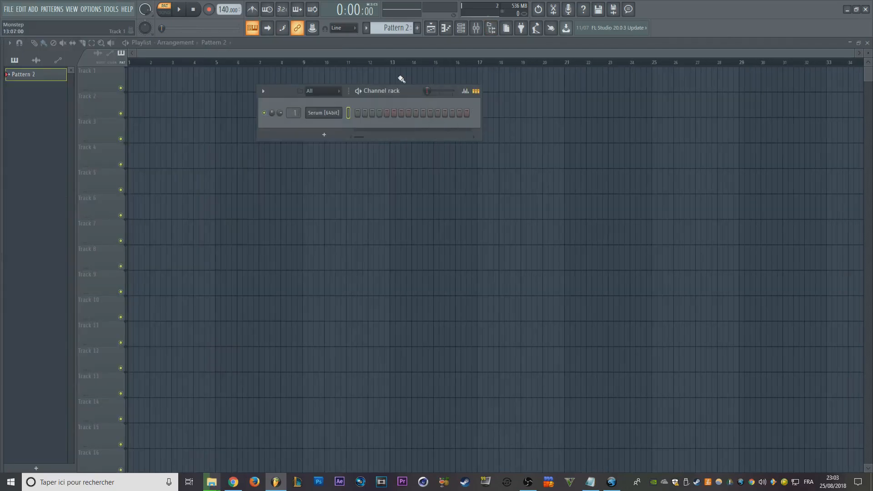
- Show the mixer and switch the selection between several tracks, ending on Insert 3
key(F9)
click(108, 85)
click(51, 72)
click(655, 57)
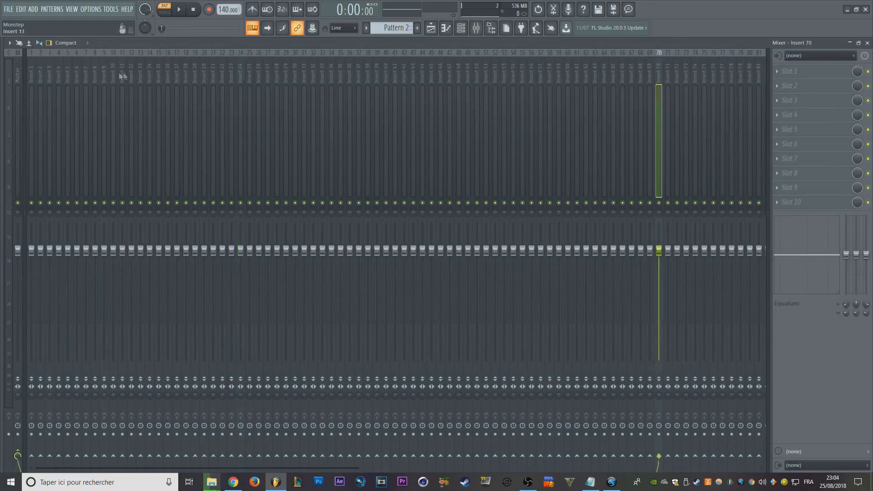
click(51, 64)
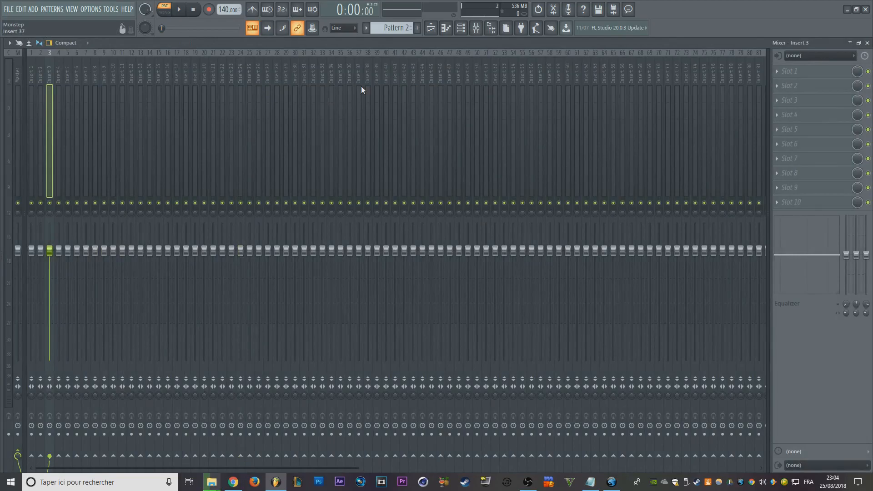
- View the MIDI and project Info settings pages, and close both the settings window and the mixer
key(F10)
key(F11)
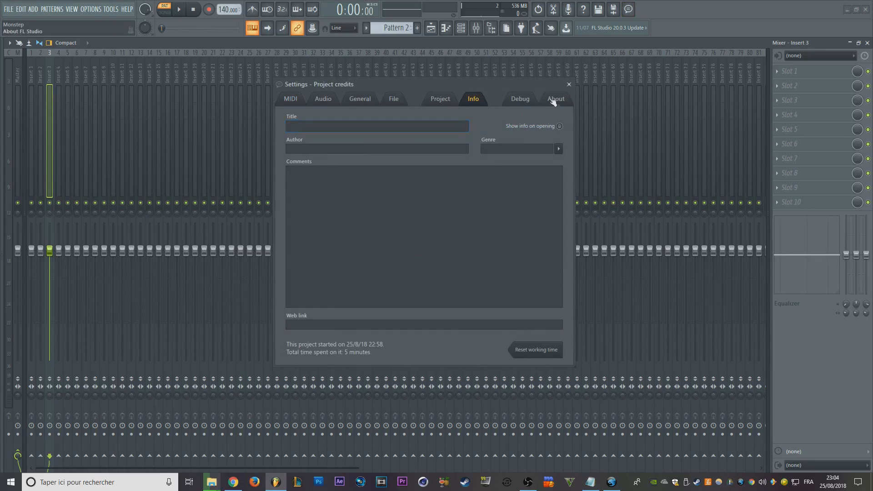
click(567, 84)
key(F9)
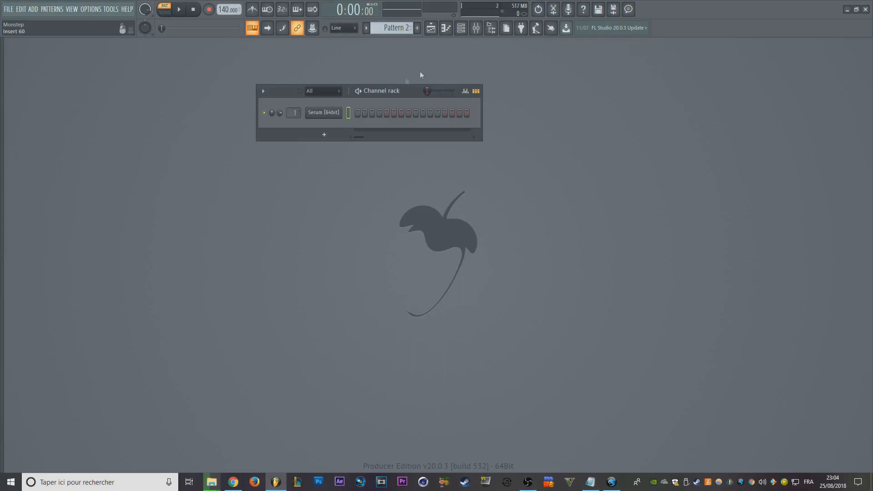
- Move the channel rack up beneath the toolbar, and show and hide the Serum plugin window
drag(400, 91, 387, 55)
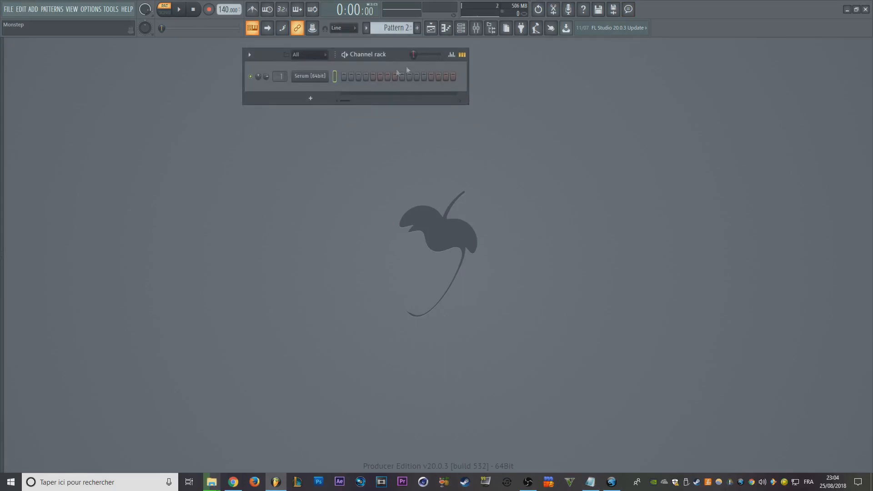
click(318, 80)
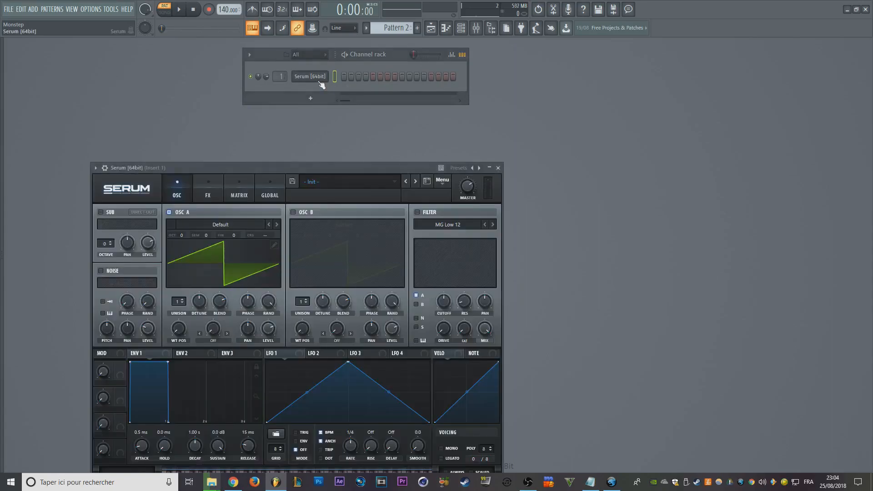
click(321, 81)
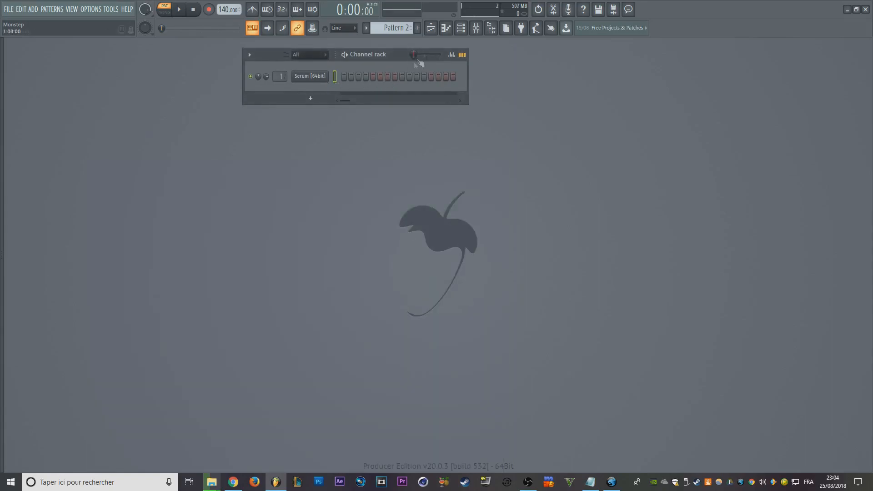
- Show the playlist and zoom its empty track grid in and out
click(432, 28)
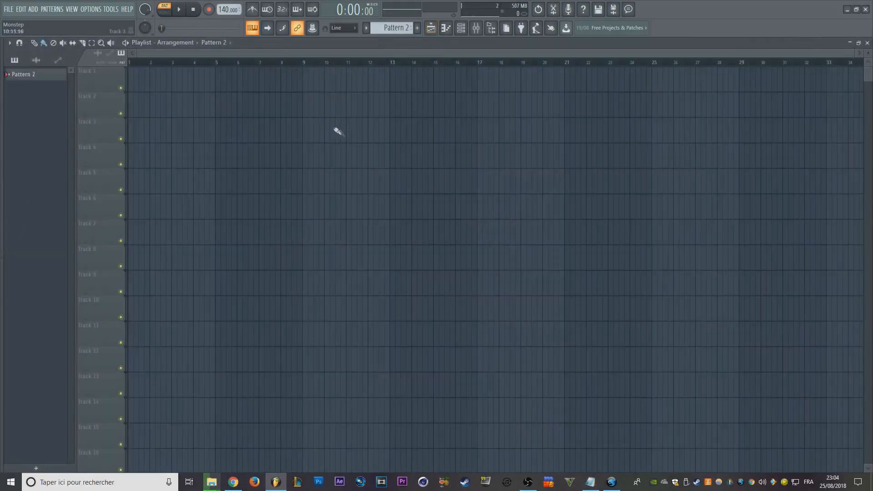
ctrl+right_click(336, 130)
scroll(336, 130, down, 6)
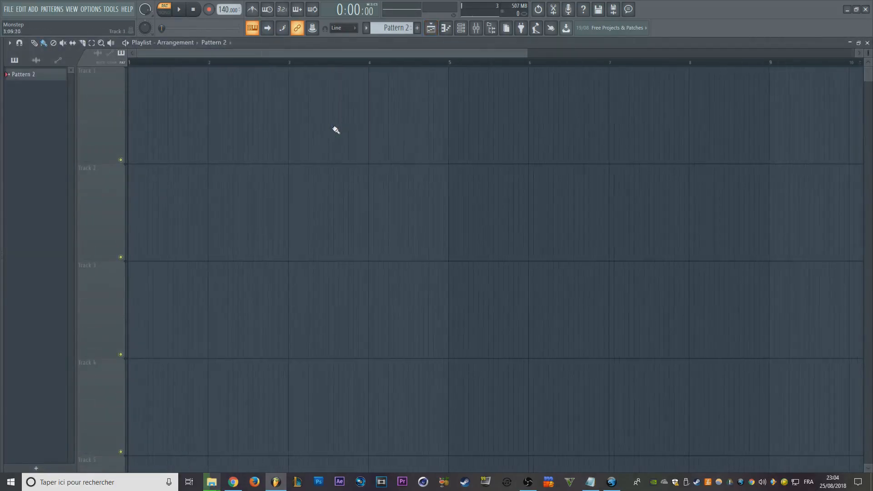
scroll(335, 130, down, 4)
scroll(347, 112, down, 6)
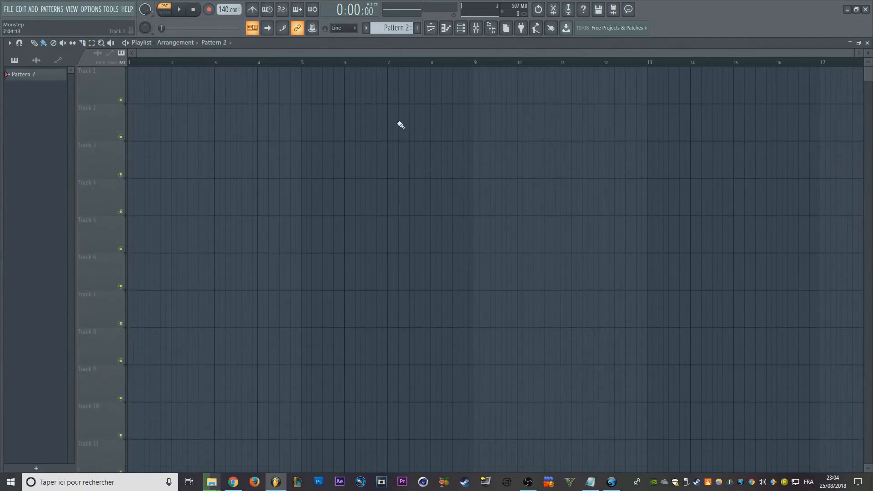
key(ctrl+c)
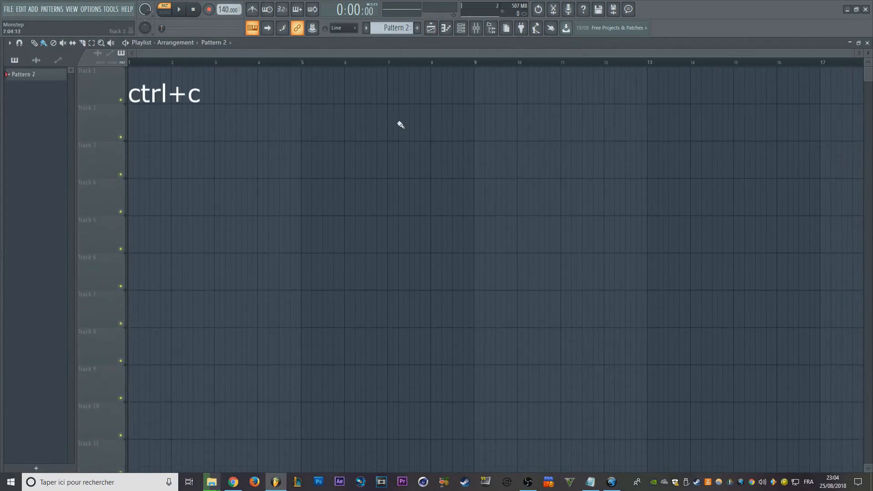
key(ctrl+v)
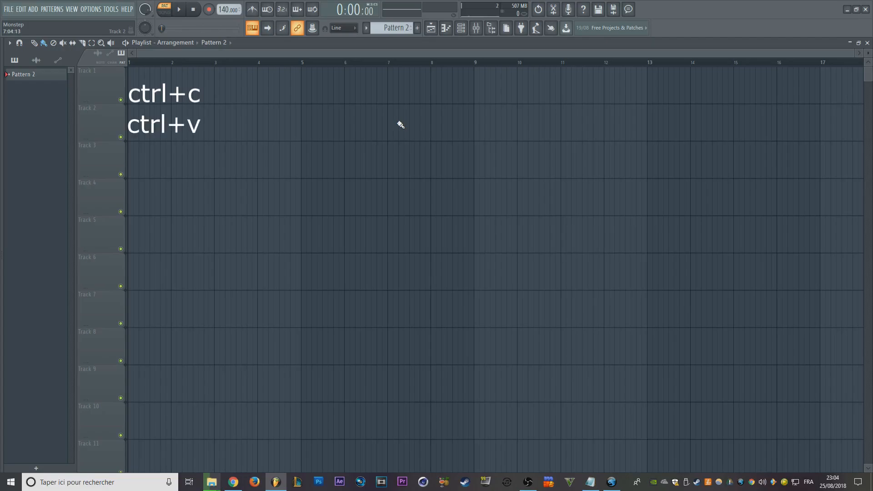
key(ctrl+z)
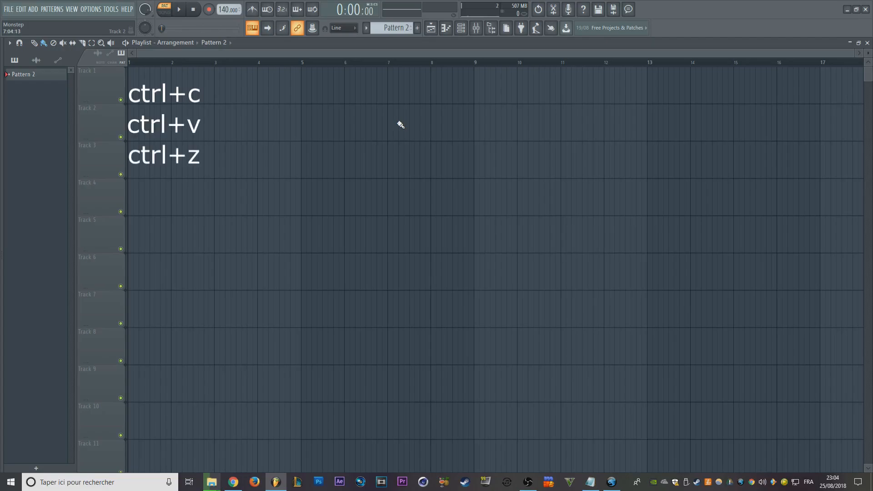
key(ctrl+alt+z)
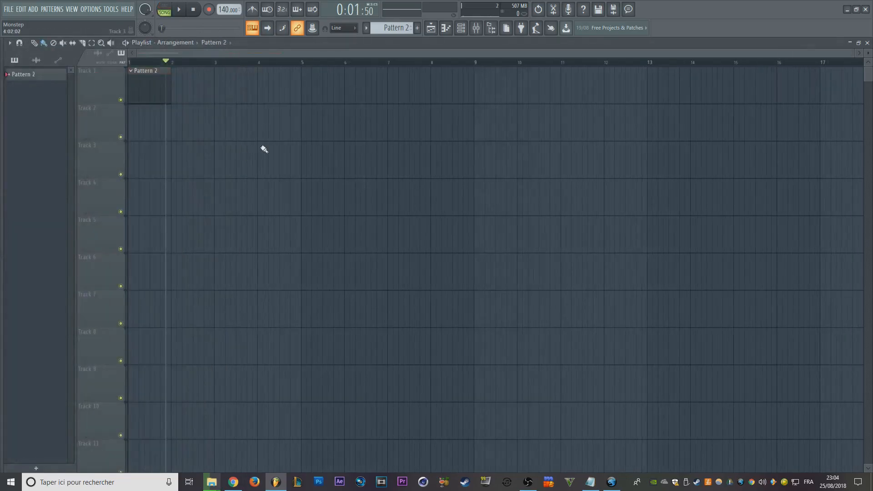
- Duplicate the Pattern 2 clip repeatedly along Track 1 to fill it from bar 1 up to bar 16
key(ctrl+a)
double_click(135, 63)
key(ctrl+a)
key(ctrl+b)
key(ctrl+b)
key(ctrl+b)
key(ctrl+b)
key(ctrl+b)
key(ctrl+b)
key(ctrl+b)
key(ctrl+b)
key(ctrl+b)
key(ctrl+b)
key(ctrl+b)
key(ctrl+b)
key(ctrl+b)
key(ctrl+b)
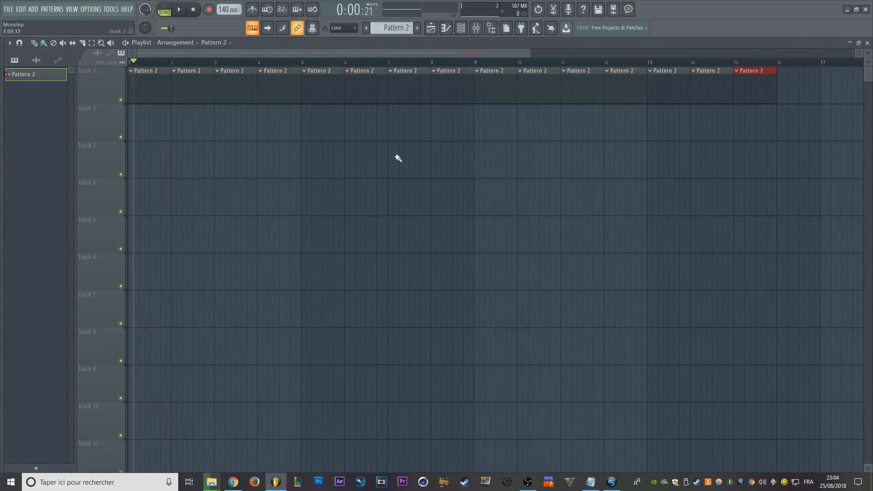
- Select and deselect all the Track 1 clips along with their time range, and return the playhead to bar 1
key(ctrl+a)
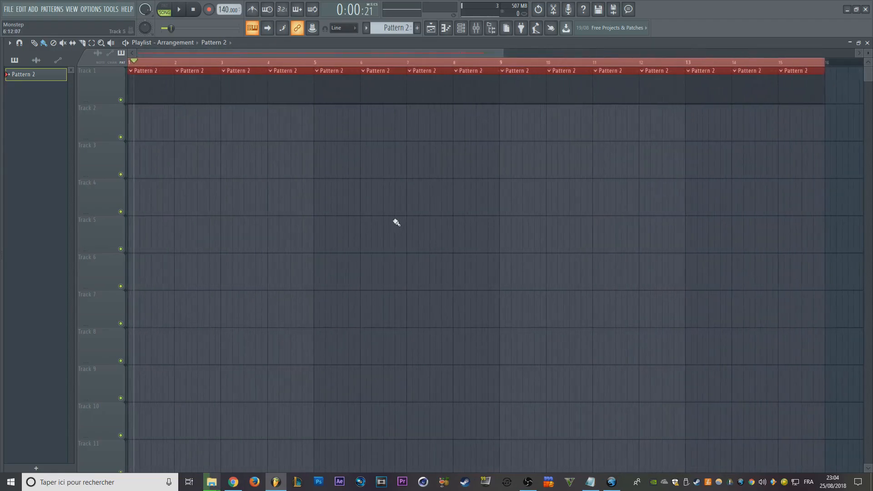
key(ctrl+Return)
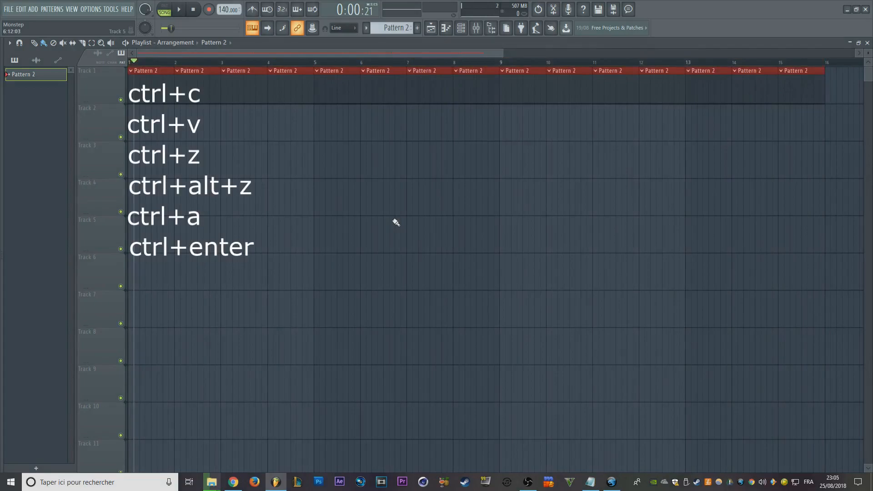
right_click(395, 223)
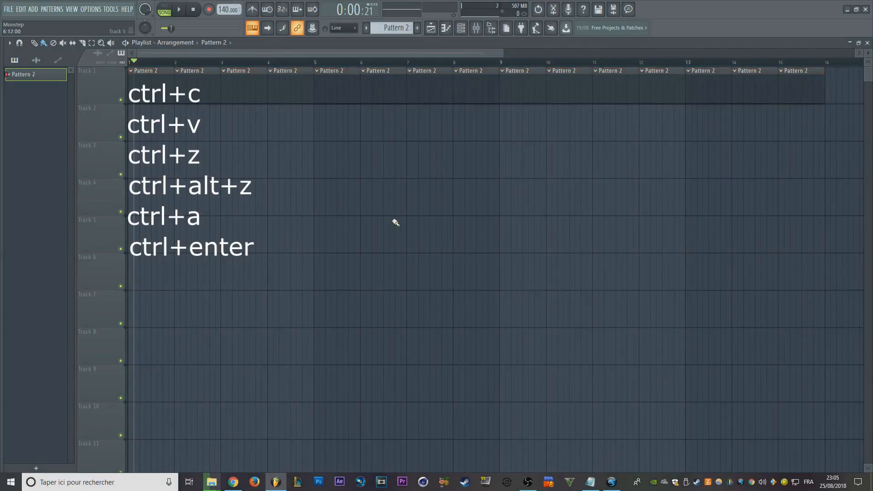
click(130, 63)
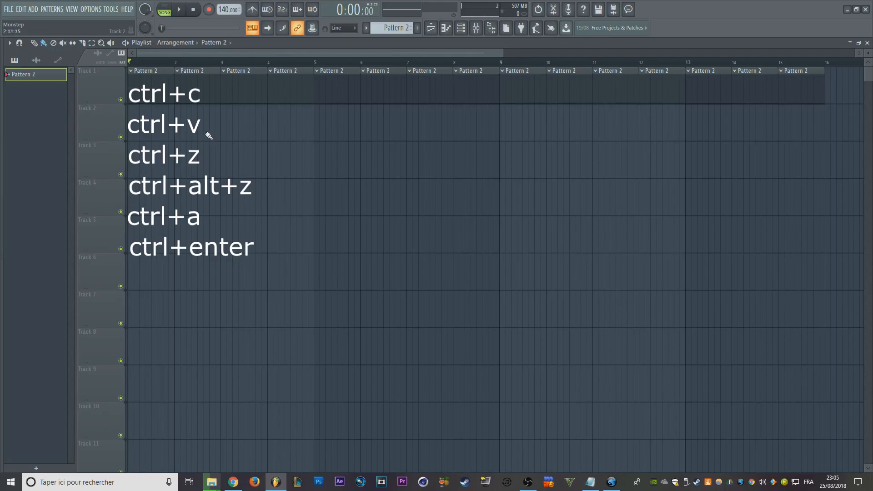
- Cut all the Pattern 2 clips from Track 1, paste them back and clear the selection
key(ctrl+x)
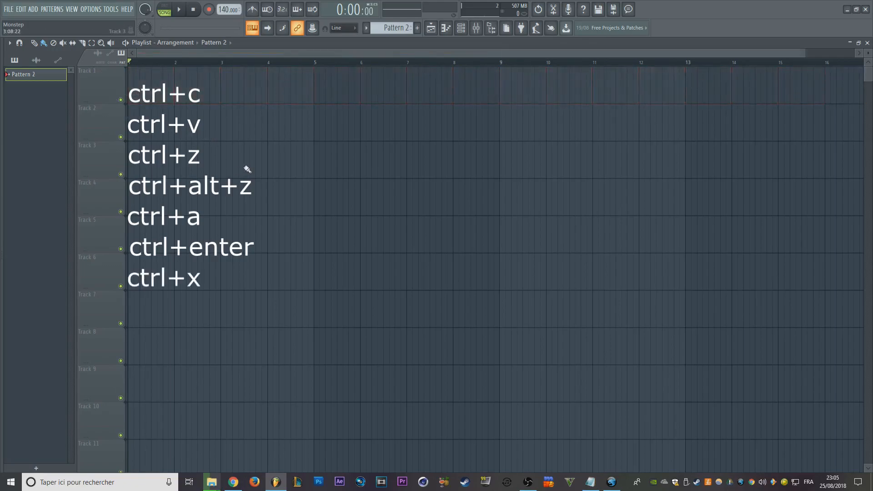
key(ctrl+v)
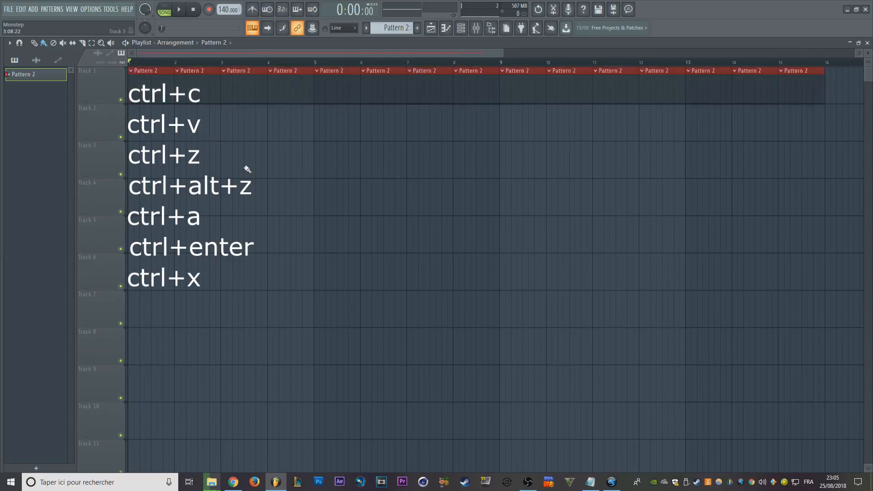
ctrl+click(252, 173)
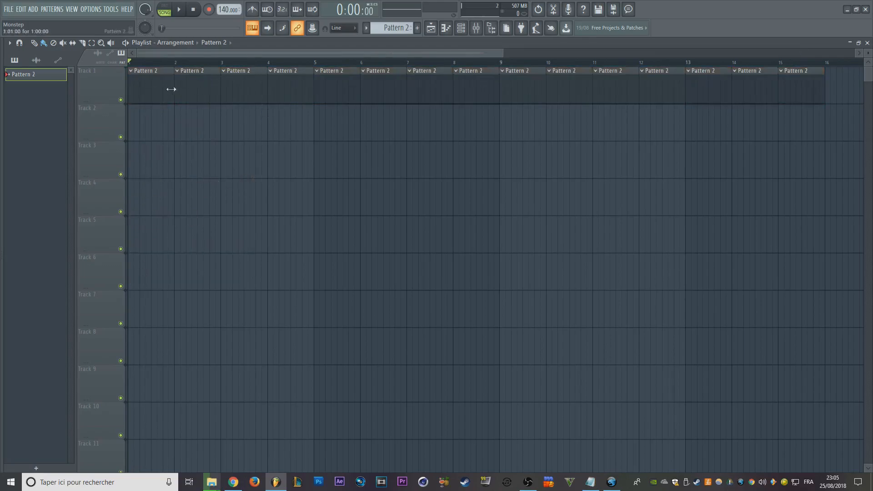
- Box-select the full row of Pattern 2 clips on Track 1 and deselect it
scroll(161, 80, down, 2)
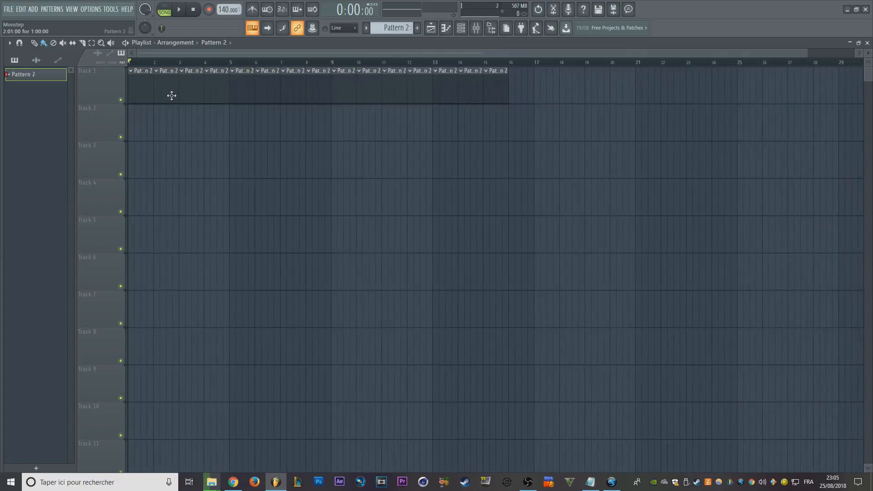
drag(560, 139, 132, 98)
scroll(345, 156, up, 3)
scroll(376, 170, down, 3)
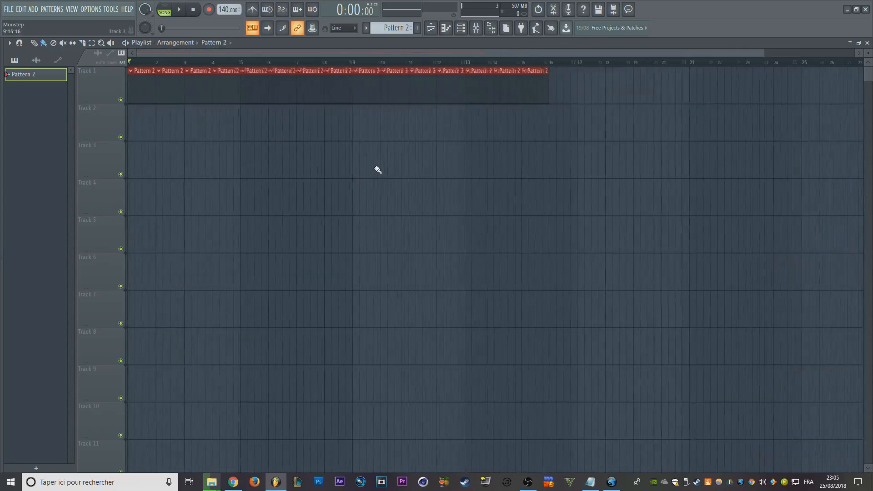
key(ctrl+d)
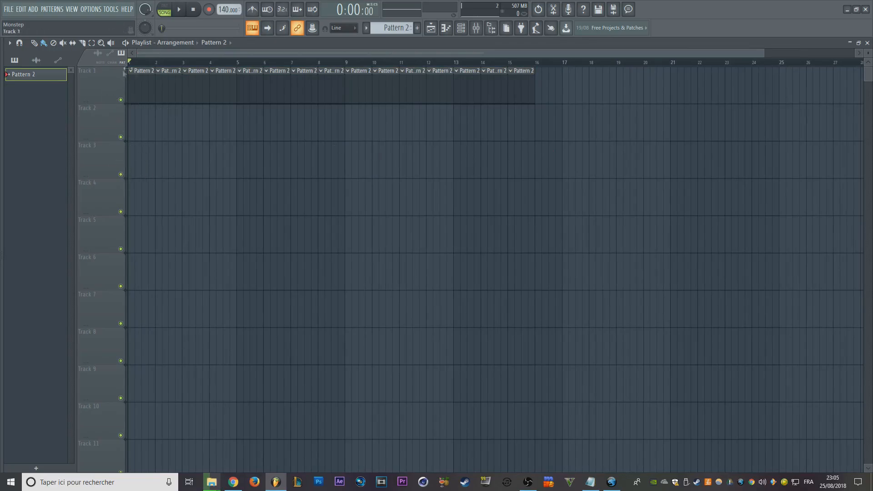
- Examine the track headers and the Pattern 2 clips in the playlist at different zoom levels
scroll(182, 62, down, 3)
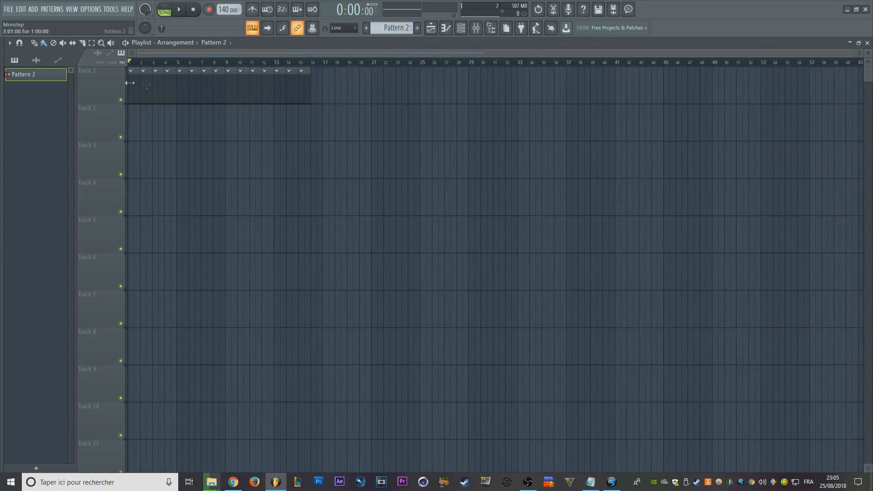
double_click(94, 80)
double_click(96, 119)
drag(108, 84, 108, 428)
drag(97, 342, 101, 239)
ctrl+click(258, 195)
scroll(282, 188, up, 6)
scroll(396, 125, down, 1)
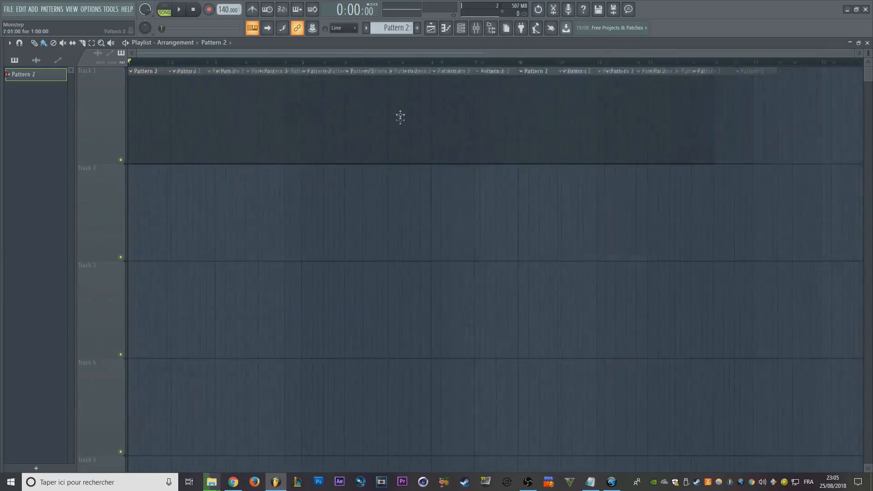
- Draw a one-bar chord of G#5, C#5, G4 and C#4 at bar 1 in the Serum piano roll
click(446, 28)
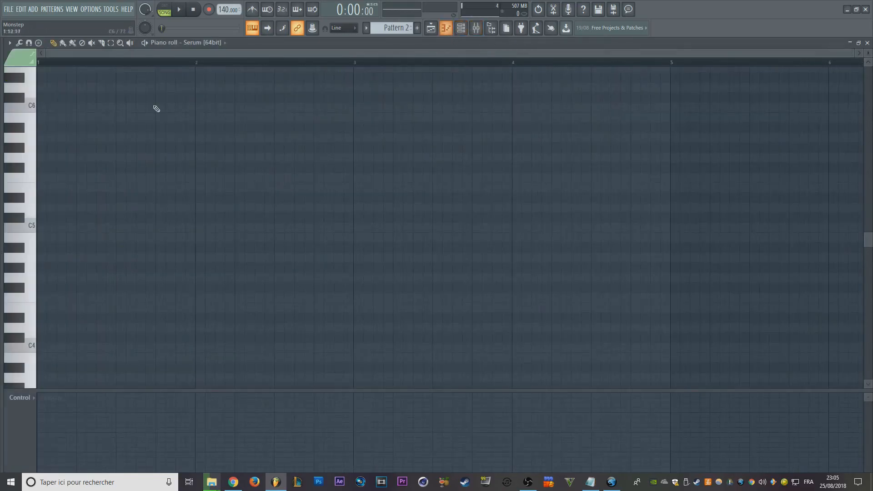
click(86, 148)
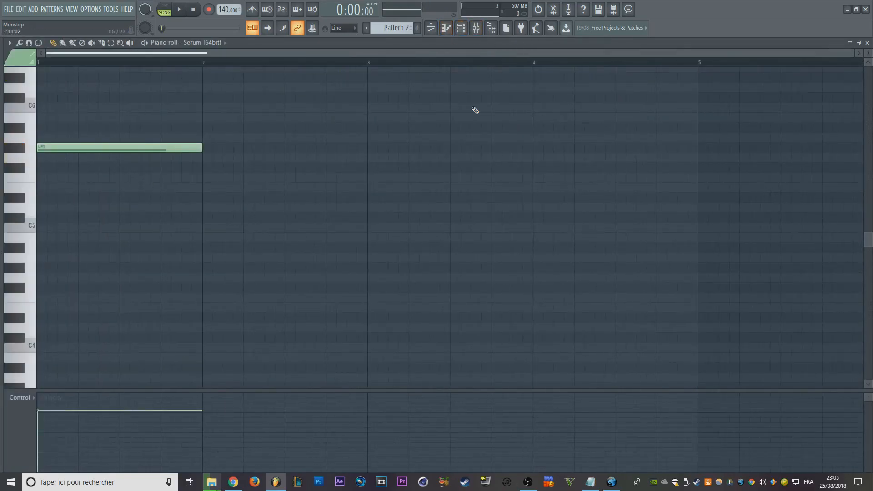
click(461, 27)
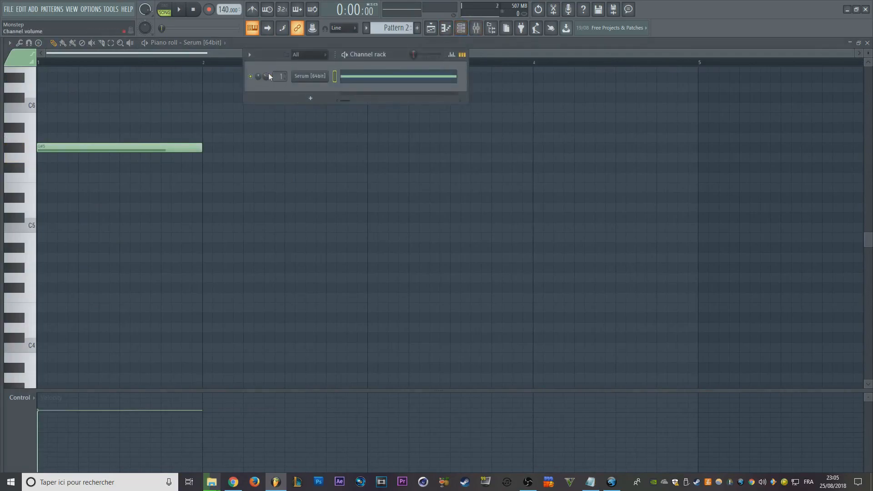
drag(266, 76, 266, 80)
click(190, 235)
drag(103, 215, 65, 214)
click(51, 279)
click(50, 338)
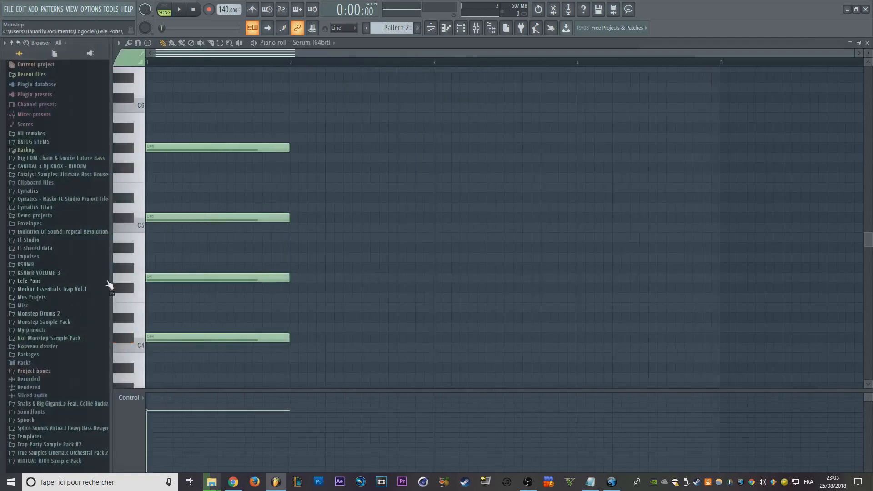
- Select the whole chord, duplicate it, and delete all the notes from the Serum piano roll
drag(27, 128, 19, 457)
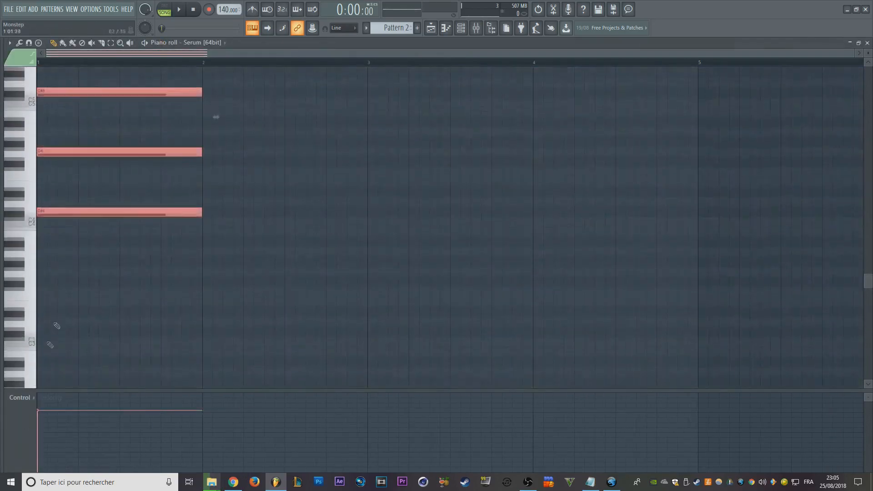
scroll(257, 222, up, 5)
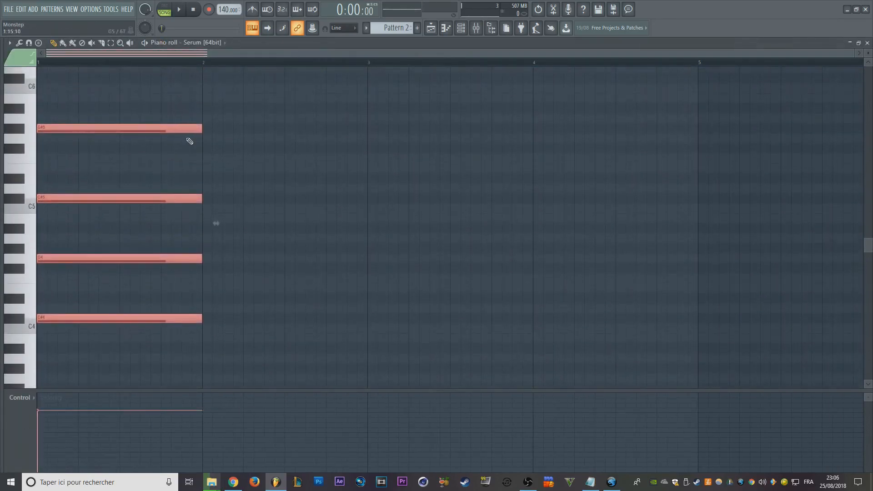
key(ctrl+b)
mouse_move(345, 98)
mouse_down()
mouse_move(292, 408)
mouse_move(287, 400)
mouse_up()
mouse_move(196, 278)
mouse_down()
mouse_move(154, 275)
mouse_move(152, 325)
mouse_up()
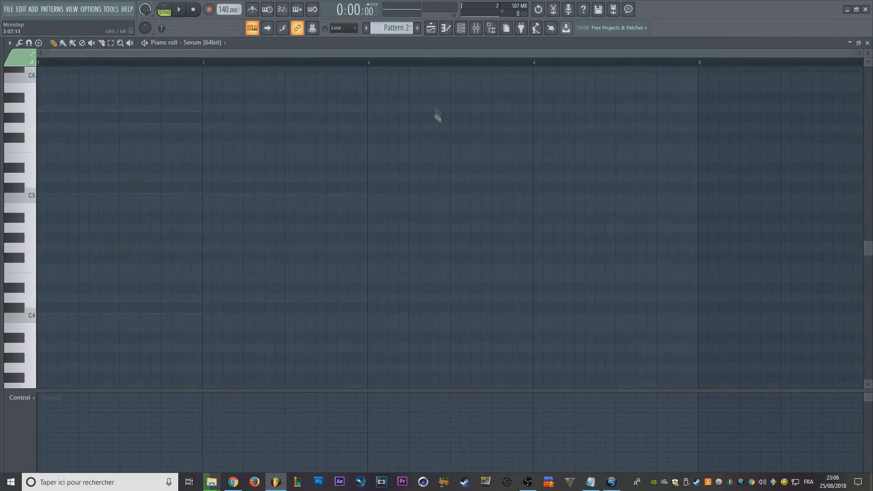
- Return to the playlist and erase the trailing Pattern 2 clips from Track 1
click(431, 28)
mouse_move(503, 132)
mouse_down()
mouse_move(370, 150)
mouse_move(267, 146)
mouse_move(258, 135)
mouse_move(240, 169)
mouse_up()
scroll(218, 176, up, 3)
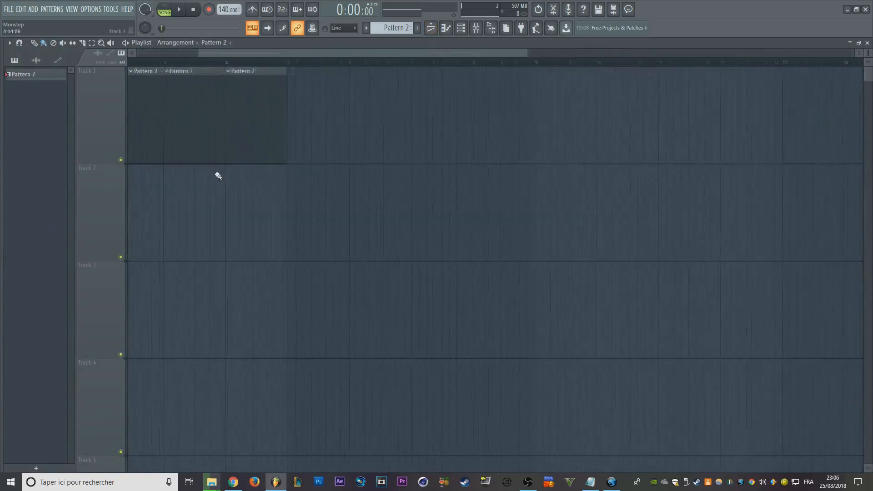
- Select all four Pattern 2 clips on Track 1 and duplicate them directly behind the originals, from bar 5 on
scroll(218, 176, up, 3)
drag(265, 119, 553, 125)
scroll(520, 133, down, 4)
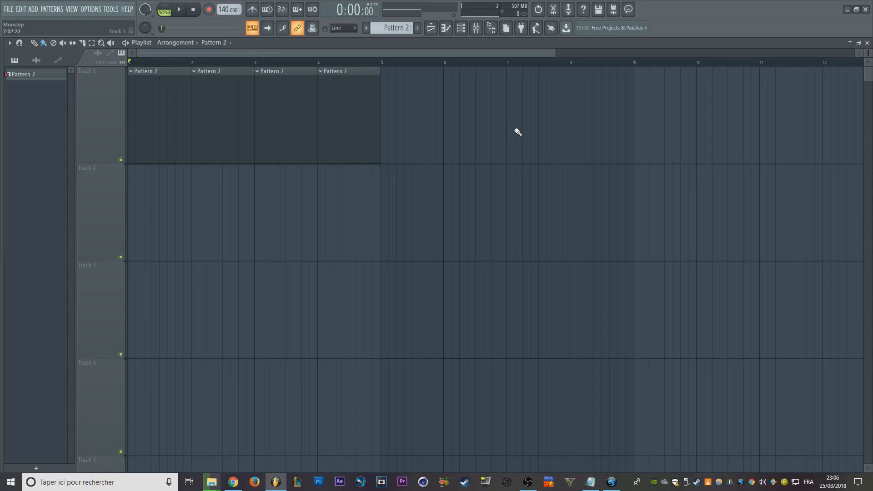
scroll(397, 55, down, 1)
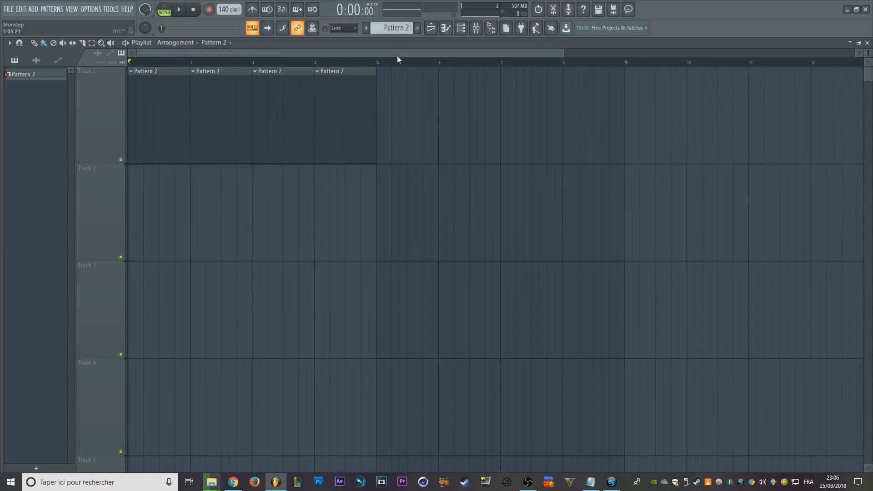
key(ctrl+a)
key(ctrl+b)
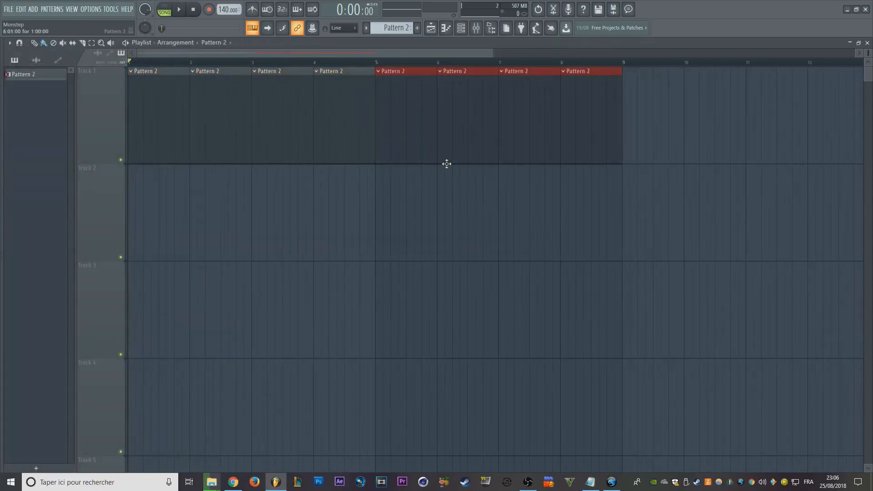
- Erase the four duplicated Pattern 2 clips from bars 5 to 8 of Track 1
scroll(397, 150, up, 3)
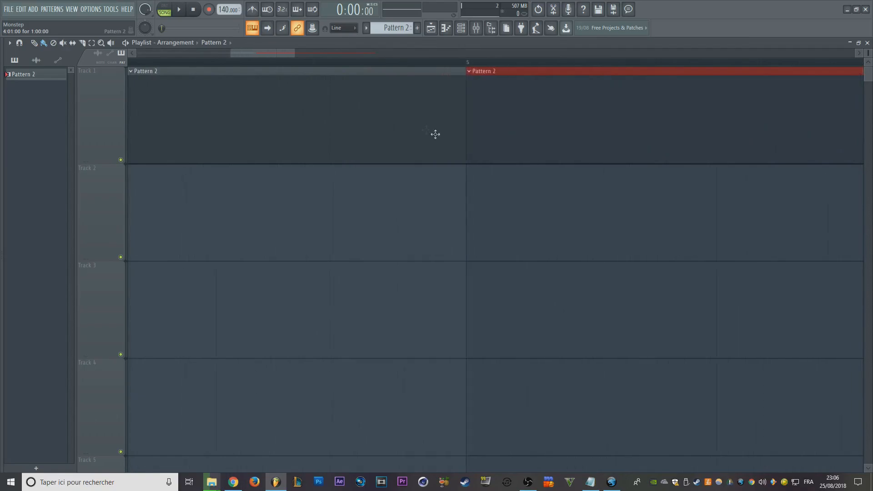
scroll(441, 139, down, 5)
right_click(427, 139)
scroll(249, 104, down, 2)
scroll(250, 104, down, 1)
- Shorten the last Pattern 2 clip on Track 1 to 14 steps, and duplicate the whole row of clips
scroll(242, 156, up, 4)
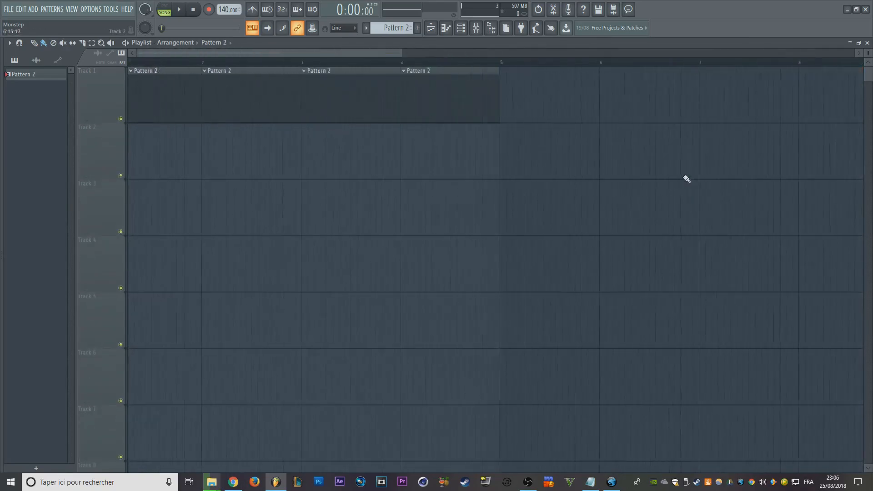
drag(521, 81, 513, 95)
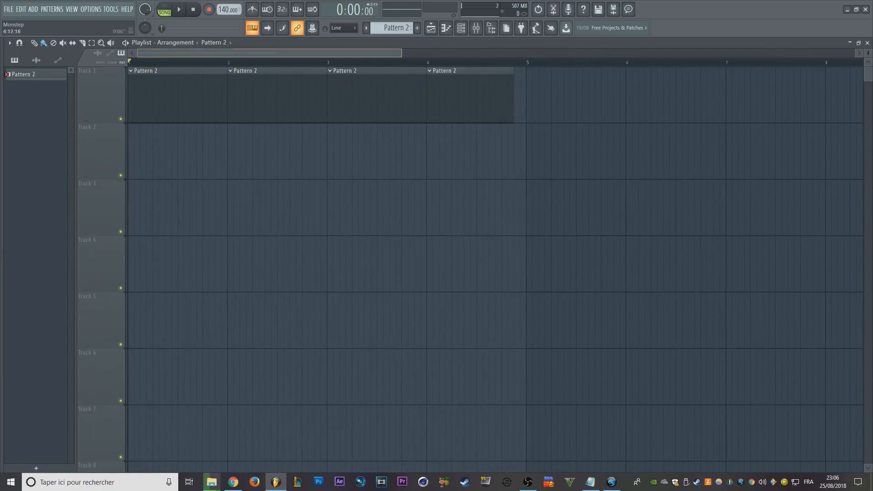
scroll(502, 63, down, 2)
key(ctrl+a)
key(ctrl+b)
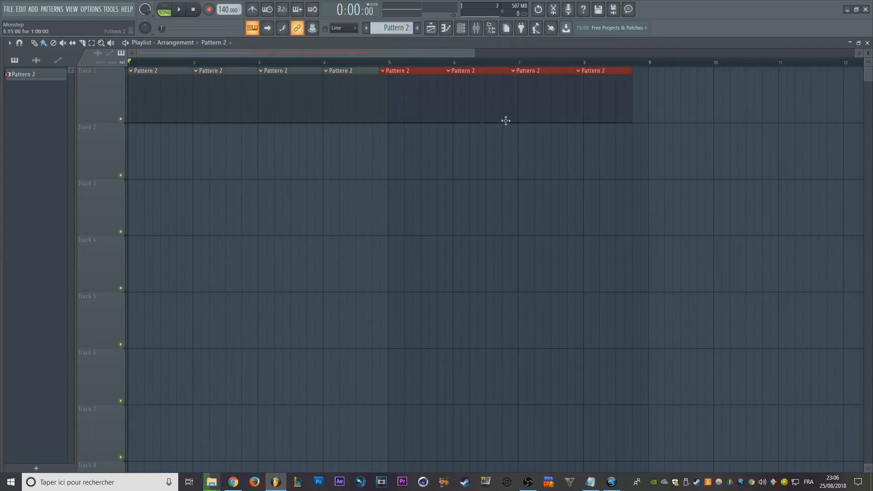
- Move the selected duplicate Pattern 2 clips so that they start exactly at bar 5
scroll(363, 102, up, 3)
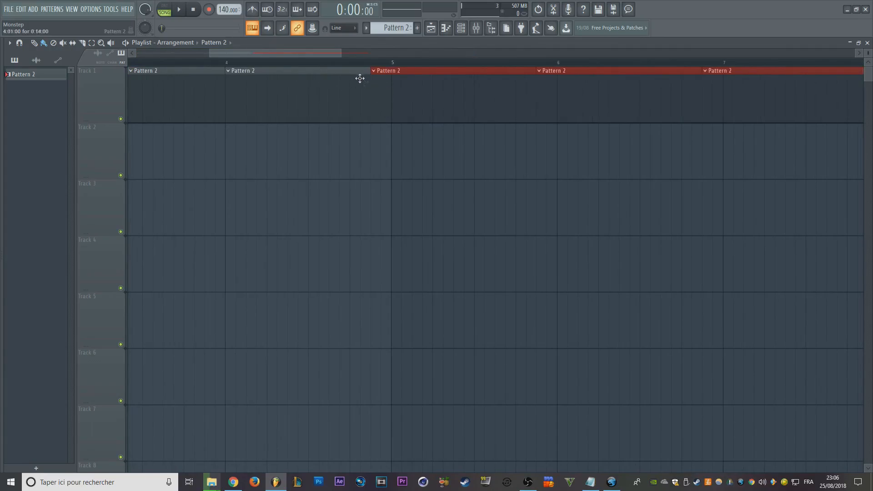
scroll(376, 101, down, 5)
scroll(334, 115, up, 2)
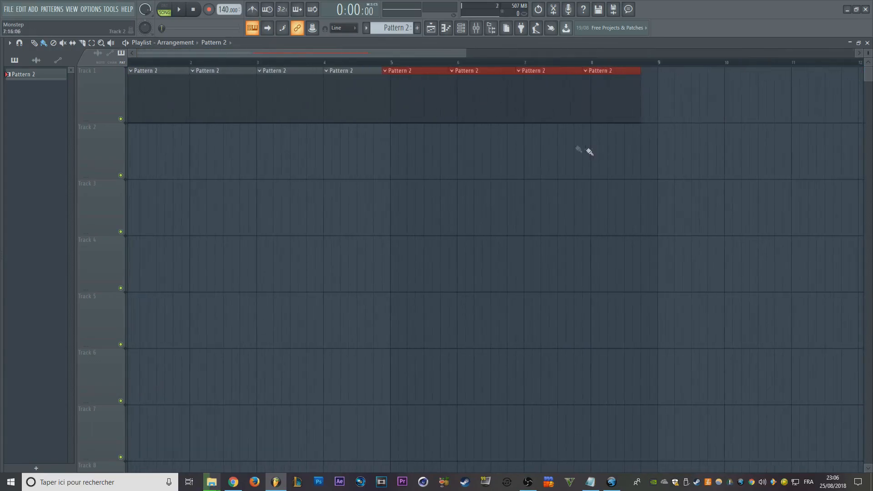
drag(423, 104, 426, 105)
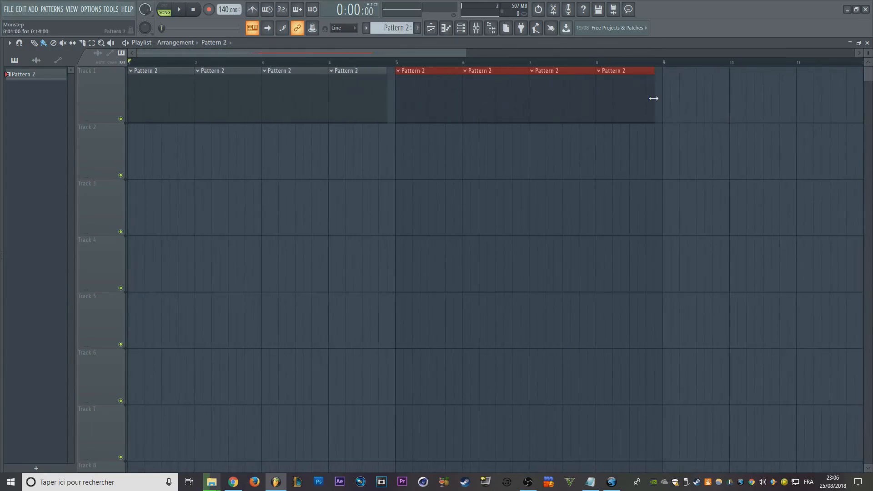
- Delete the duplicated clips and extend the last Pattern 2 clip on Track 1 to the start of bar 5
key(Delete)
drag(386, 83, 394, 82)
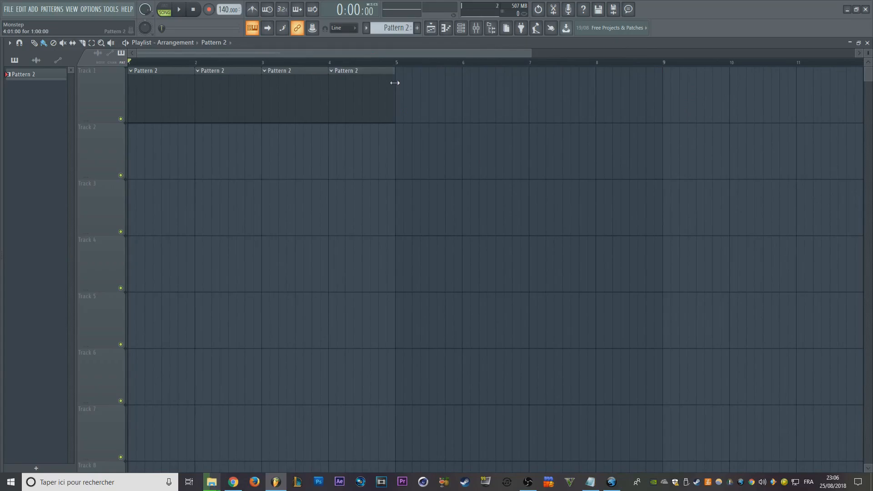
- Place the KSHMR_Impact_Mid_01 sample from the KSHMR VOLUME 3 effects folder in the browser on Track 5 at bar 3
key(alt+F8)
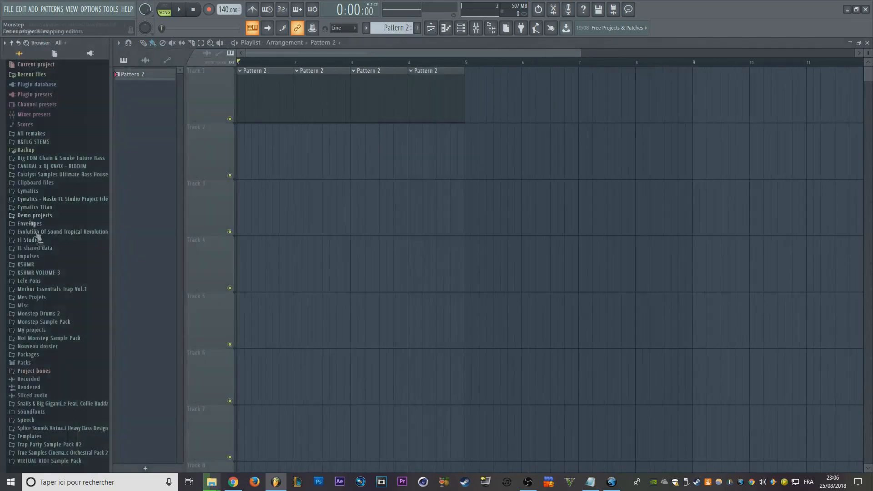
click(59, 273)
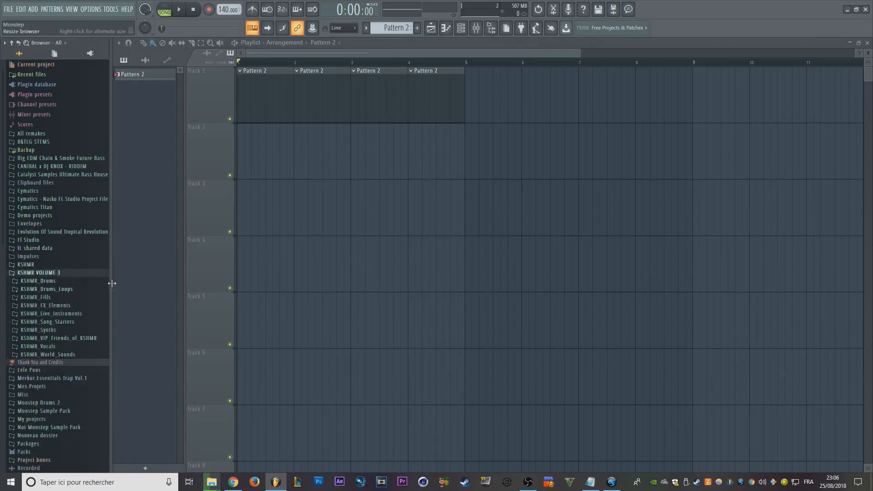
click(65, 306)
click(91, 338)
click(57, 363)
drag(54, 371, 311, 327)
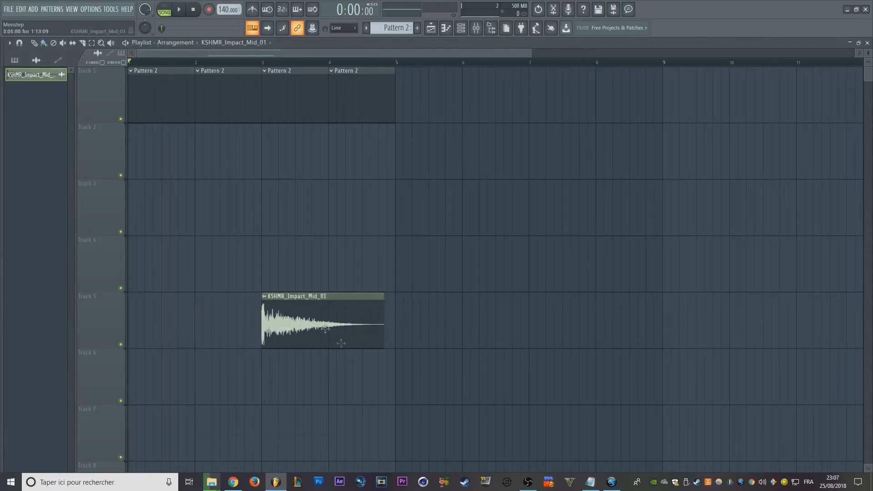
- Mark a short time range around the end of the KSHMR_Impact_Mid_01 clip, then clear it
ctrl+scroll(372, 318, up, 1)
ctrl+scroll(372, 318, up, 5)
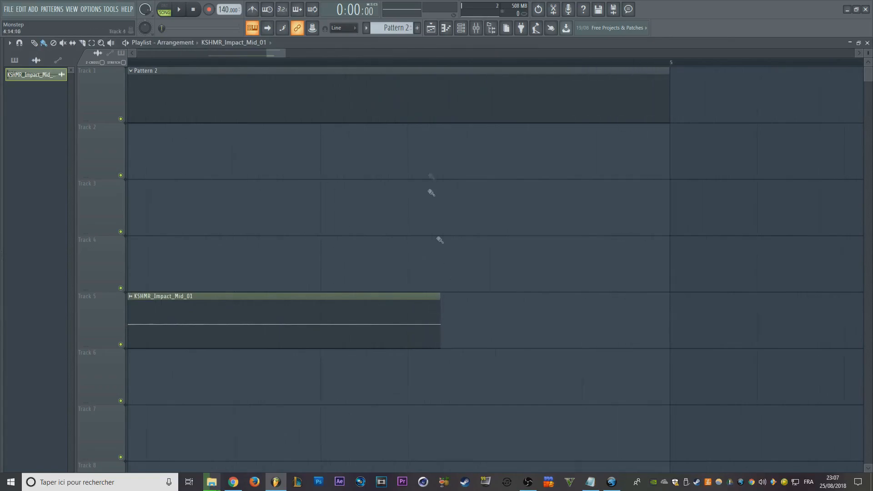
drag(409, 68, 474, 77)
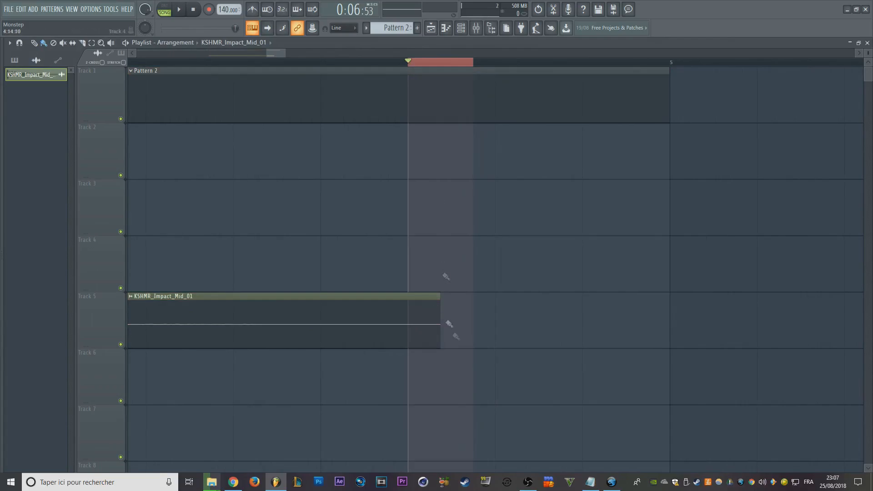
click(411, 66)
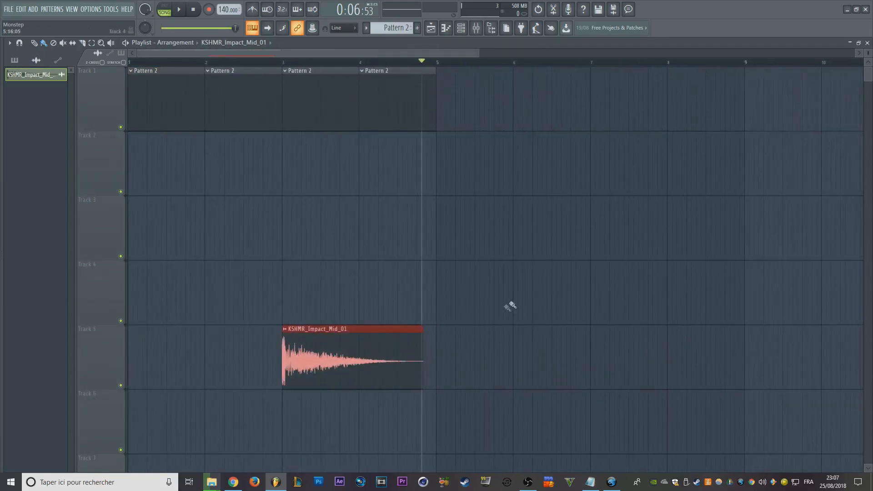
- Duplicate the KSHMR_Impact_Mid_01 clip repeatedly along Track 5 for a row of six back-to-back clips
key(ctrl+b)
key(ctrl+b)
key(ctrl+b)
key(ctrl+b)
key(ctrl+b)
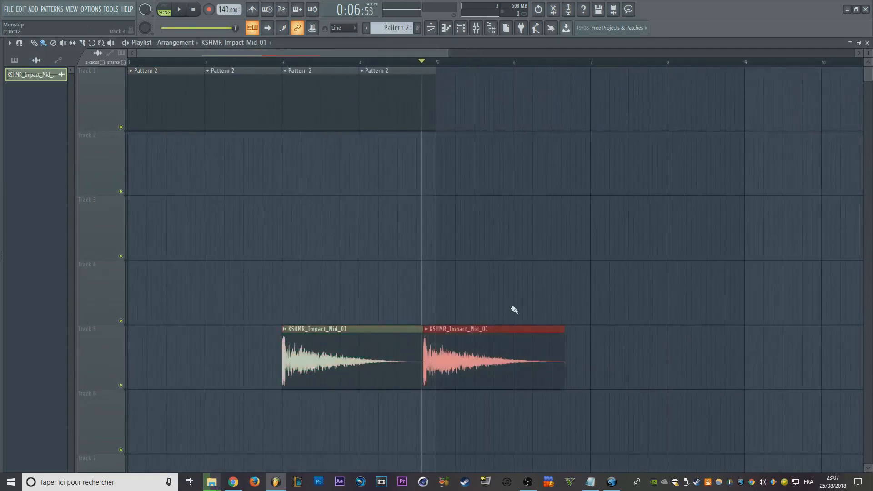
- Examine how the row of KSHMR_Impact_Mid_01 clips on Track 5 lines up with the bars at different zoom levels
scroll(514, 310, down, 5)
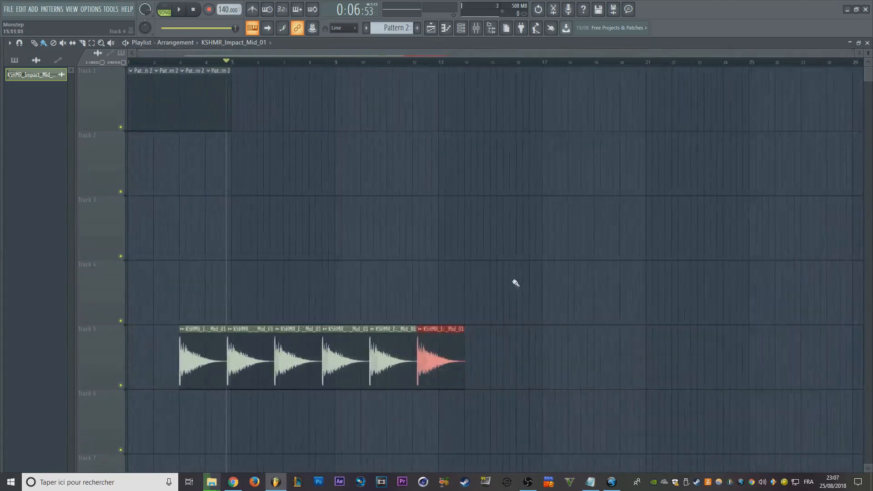
scroll(473, 196, down, 3)
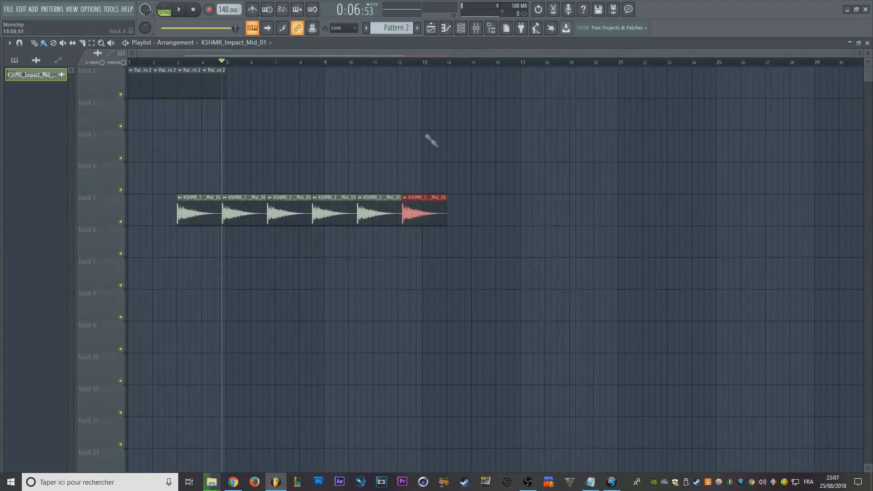
scroll(413, 62, down, 4)
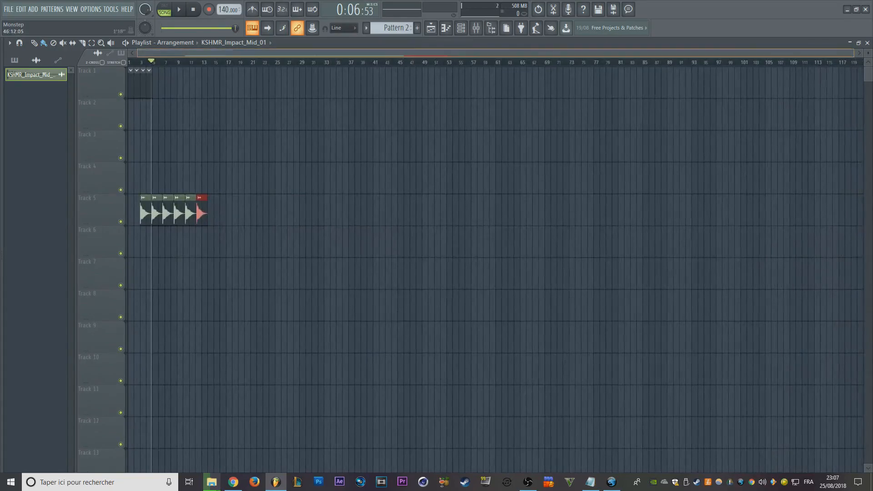
scroll(401, 54, down, 2)
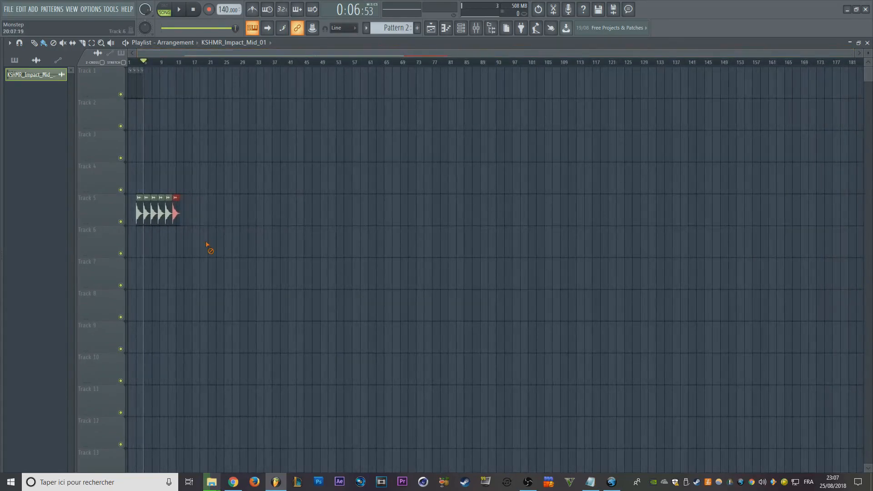
scroll(184, 248, up, 6)
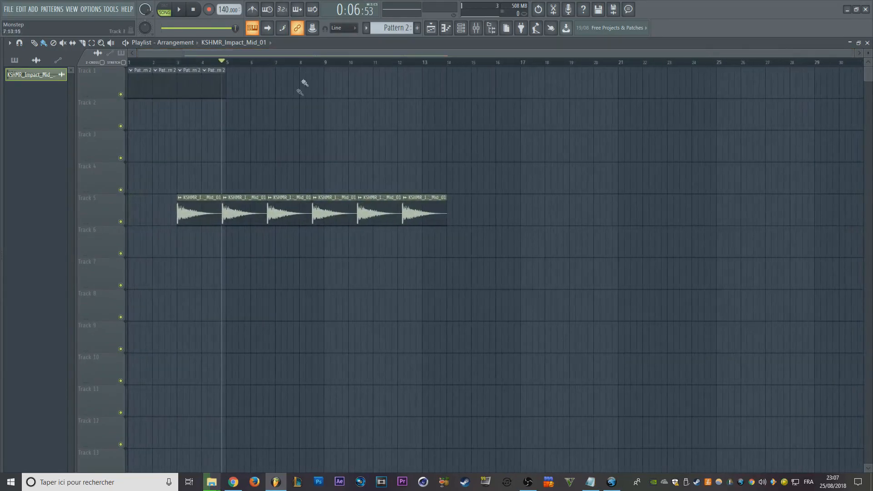
scroll(234, 207, down, 3)
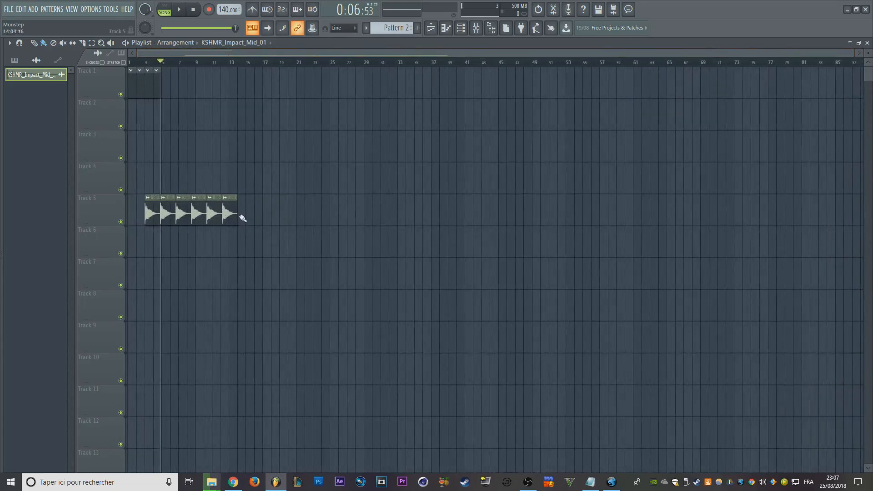
scroll(236, 201, up, 6)
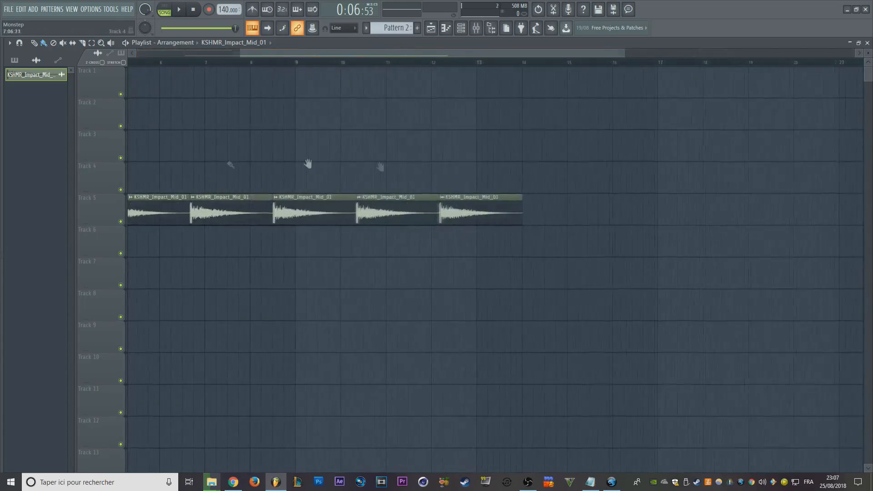
- Erase the five duplicated KSHMR_Impact_Mid_01 clips from Track 5, keeping only the first one at bar 3
scroll(637, 219, down, 3)
right_click(789, 204)
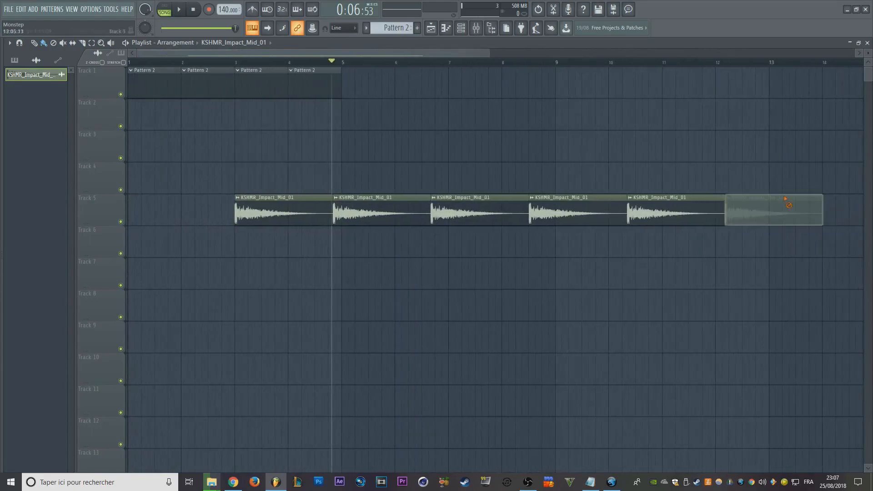
right_click(691, 203)
right_click(596, 203)
right_click(527, 203)
right_click(412, 219)
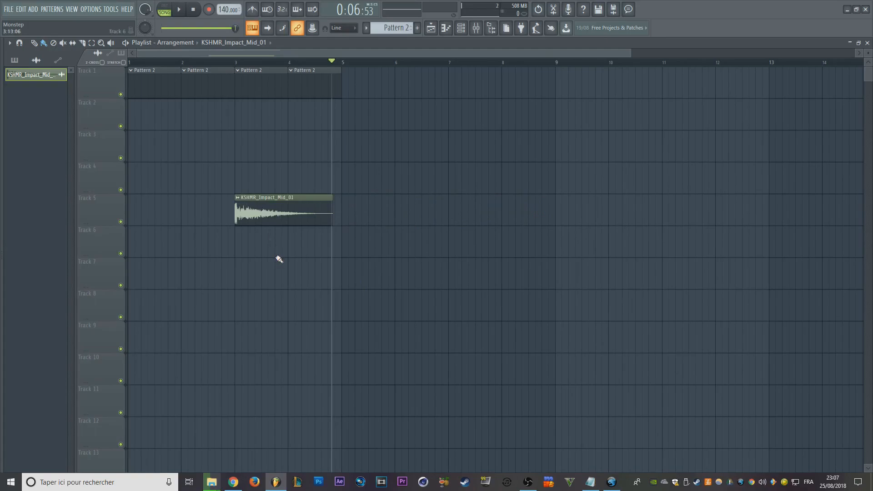
- List the patterns in the picker and examine the KSHMR_Impact_Mid_01 clip against the Pattern 2 clips at different zoom levels
click(14, 60)
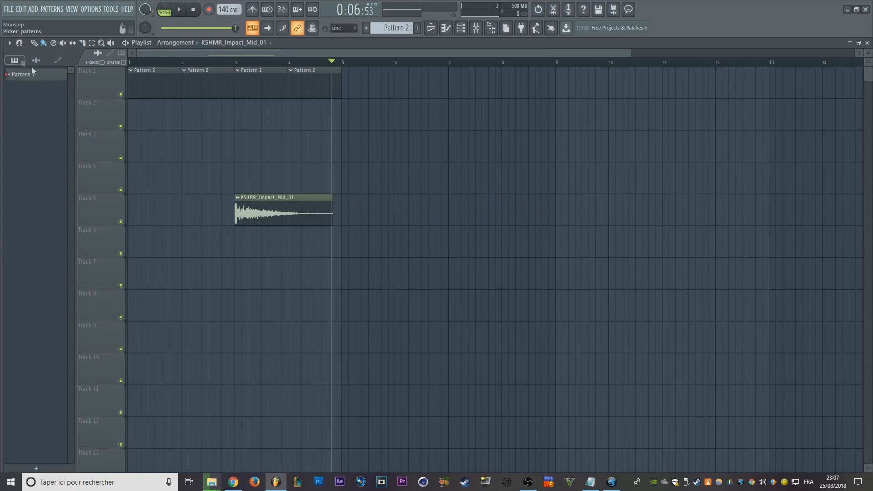
scroll(357, 286, up, 2)
scroll(357, 286, up, 1)
scroll(349, 222, up, 1)
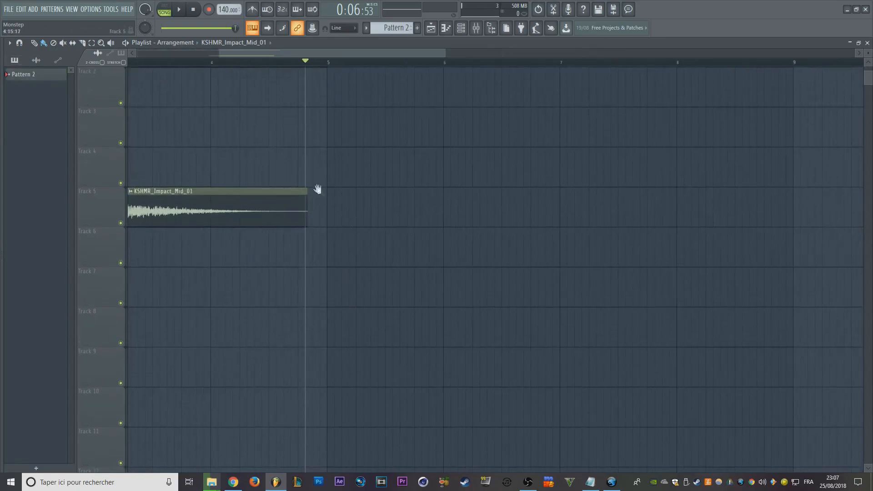
drag(318, 189, 522, 274)
scroll(507, 273, up, 5)
scroll(458, 261, up, 4)
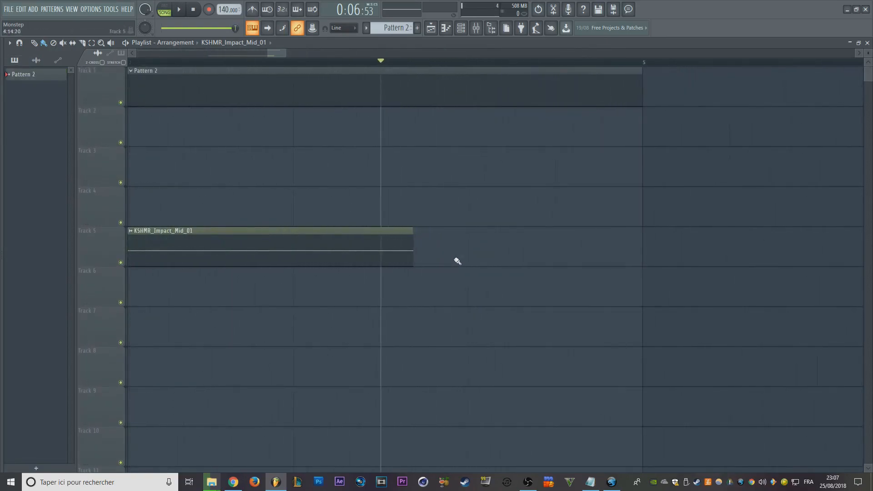
scroll(459, 258, down, 8)
scroll(474, 267, up, 2)
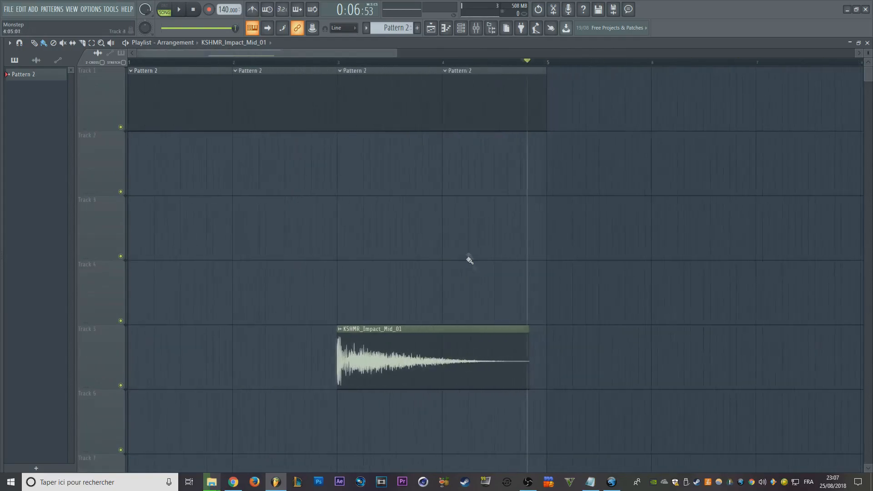
scroll(548, 185, down, 2)
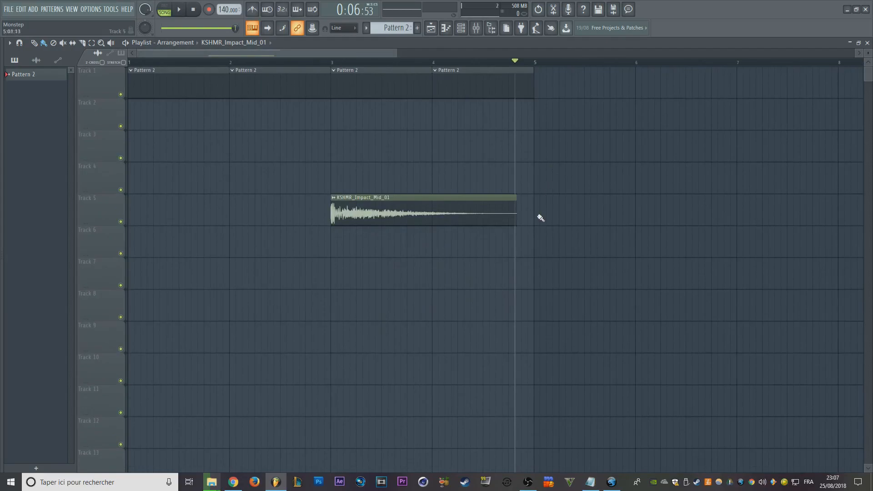
- Examine the end of the KSHMR_Impact_Mid_01 clip on Track 5 up close against the bar 5 line
drag(513, 209, 531, 220)
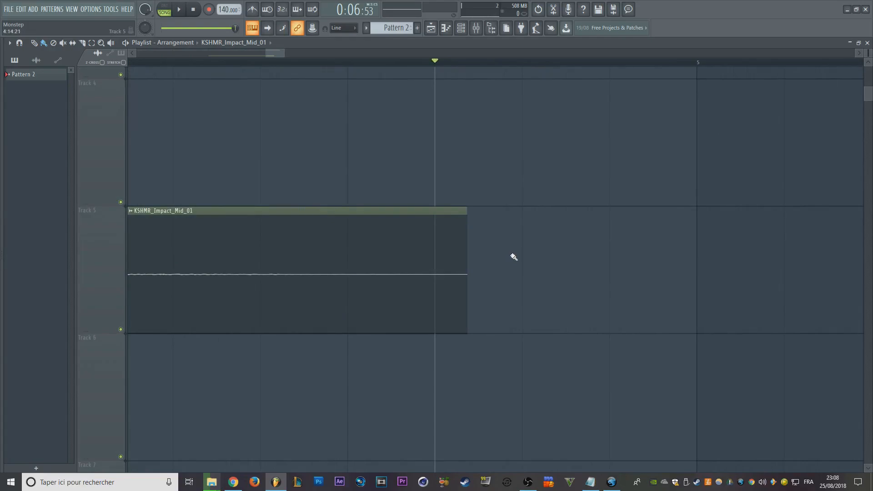
scroll(514, 258, down, 5)
ctrl+right_click(514, 257)
ctrl+right_click(514, 258)
scroll(570, 352, down, 2)
scroll(649, 355, up, 3)
ctrl+right_click(846, 355)
drag(297, 217, 600, 266)
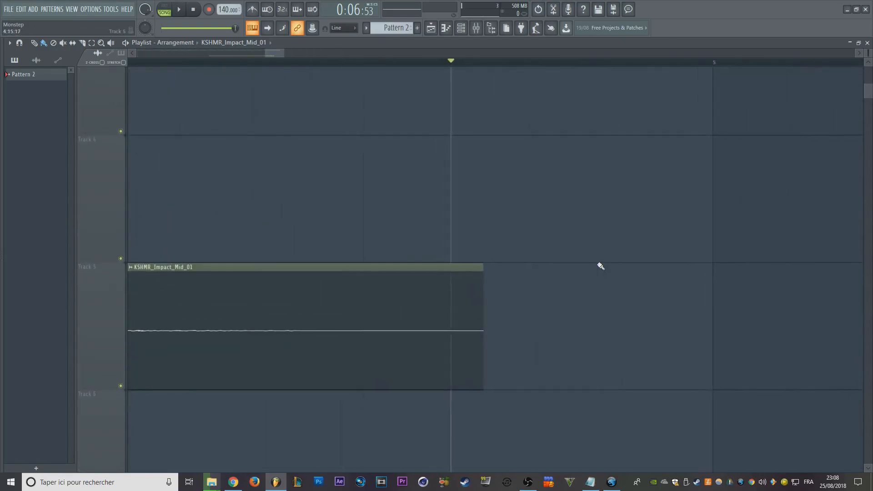
drag(491, 252, 422, 247)
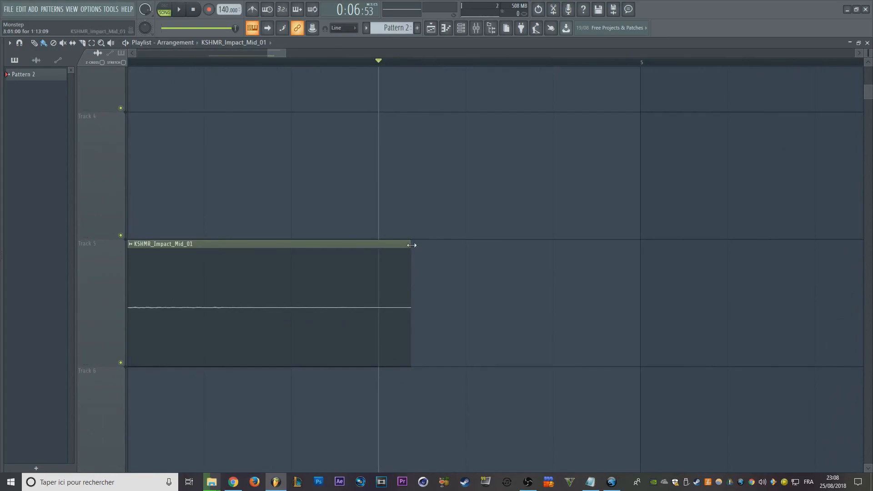
- Extend the end of the KSHMR_Impact_Mid_01 clip on Track 5 to the bar 5 line
scroll(406, 237, up, 3)
scroll(406, 236, down, 5)
scroll(406, 236, up, 3)
drag(411, 236, 640, 200)
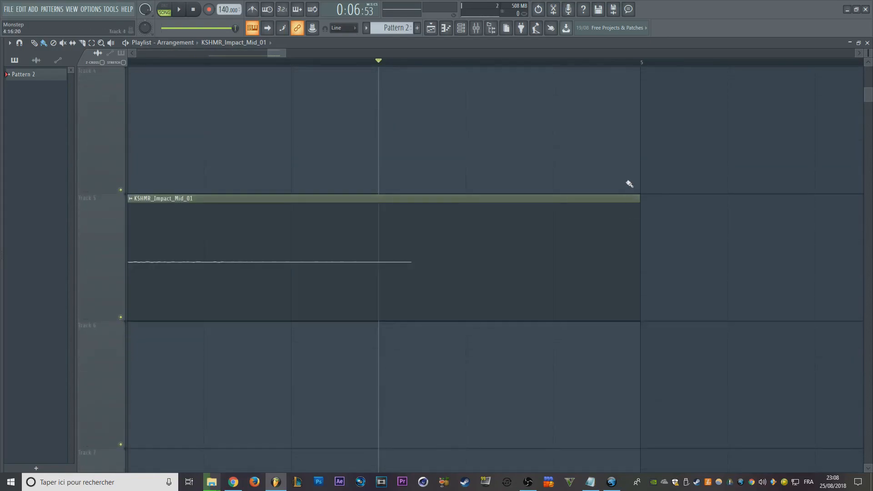
ctrl+right_click(630, 186)
- Duplicate the extended KSHMR_Impact_Mid_01 clip four times in a row along Track 5
scroll(611, 308, down, 2)
ctrl+click(501, 351)
key(ctrl+b)
key(ctrl+b)
key(ctrl+b)
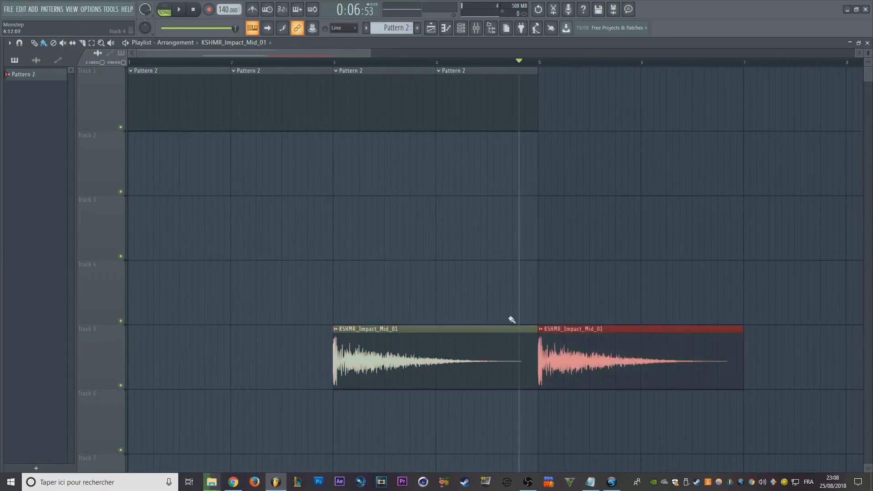
key(ctrl+b)
scroll(603, 265, down, 3)
- Erase the duplicated KSHMR_Impact_Mid_01 clips after the first one on Track 5
right_click(542, 387)
right_click(477, 384)
right_click(399, 375)
right_click(330, 366)
- Undo the clip deletions, the duplications and the lengthening of the KSHMR_Impact_Mid_01 clip
key(ctrl+alt+z)
key(ctrl+alt+z)
key(ctrl+alt+z)
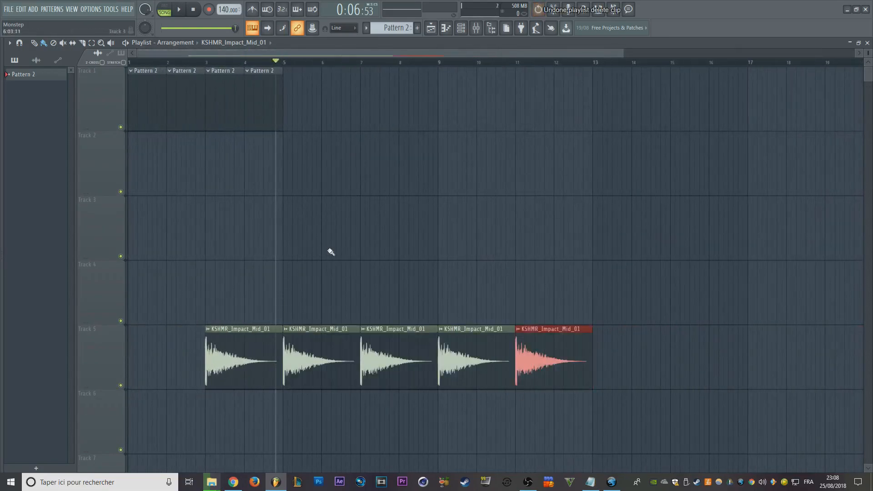
key(ctrl+alt+z)
key(ctrl+alt+z)
key(ctrl+alt+z)
key(ctrl+alt+z)
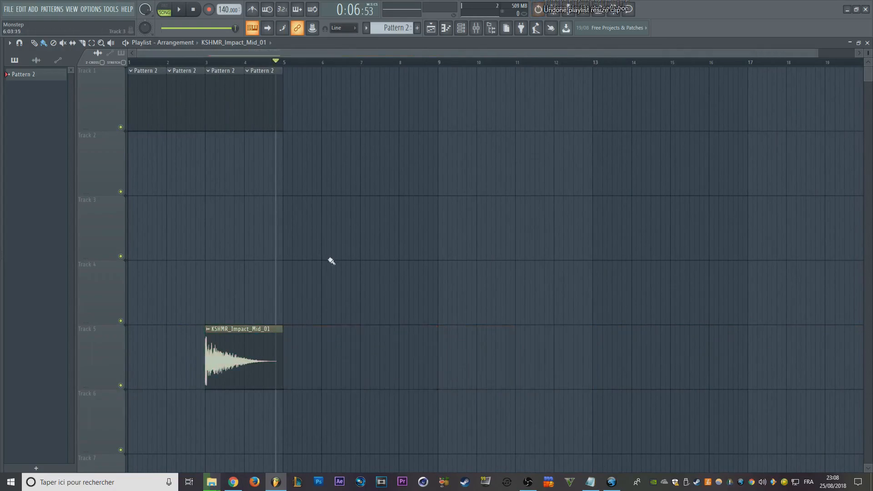
- Examine how the KSHMR_Impact_Mid_01 clip's end compares with the Pattern 2 clips on Track 1
scroll(273, 323, up, 3)
scroll(409, 232, down, 2)
scroll(546, 144, down, 3)
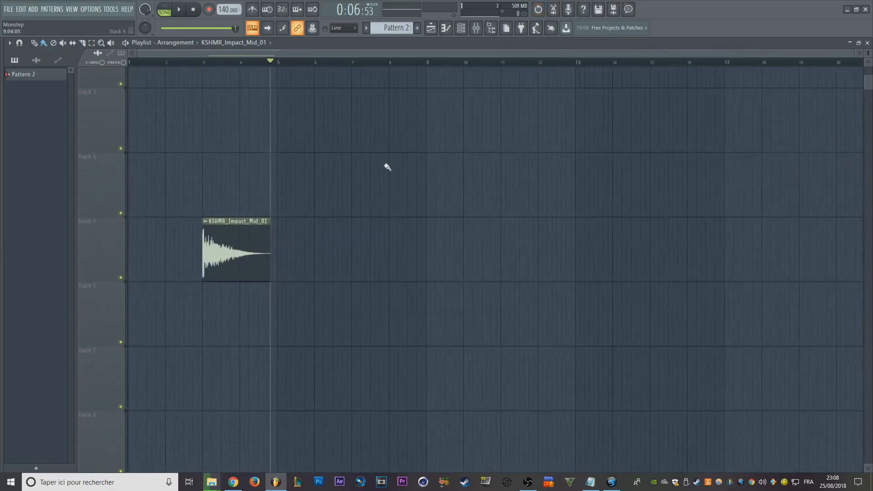
scroll(273, 178, up, 2)
click(265, 105)
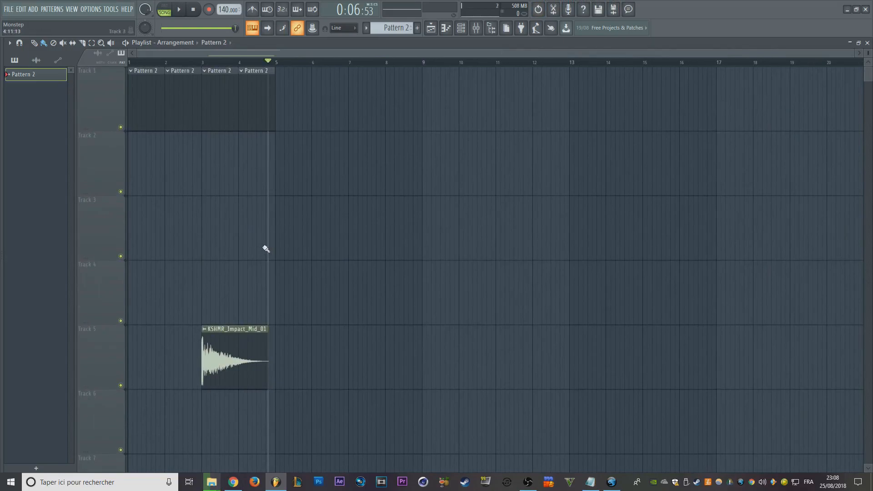
scroll(260, 273, down, 2)
scroll(242, 298, up, 2)
scroll(421, 277, left, 2)
scroll(335, 236, up, 2)
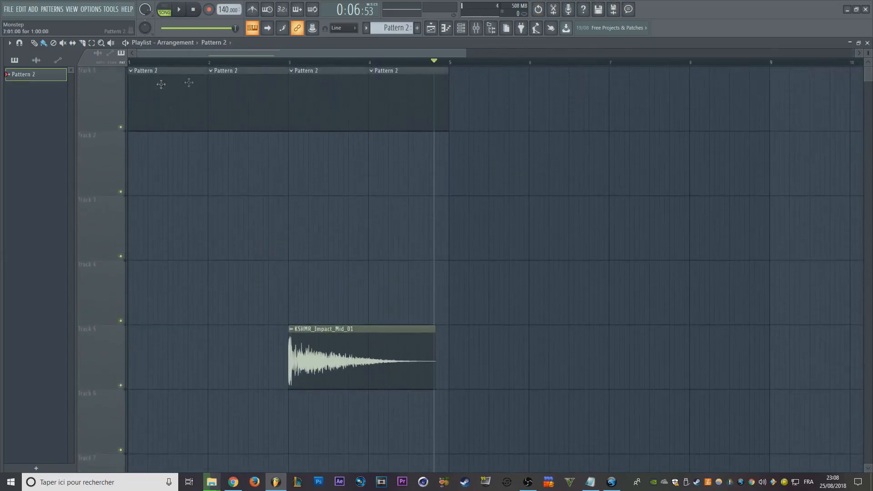
- Open the Channel rack for the Pattern 2 clip, look at its channel and close it again
double_click(176, 123)
click(298, 55)
click(322, 86)
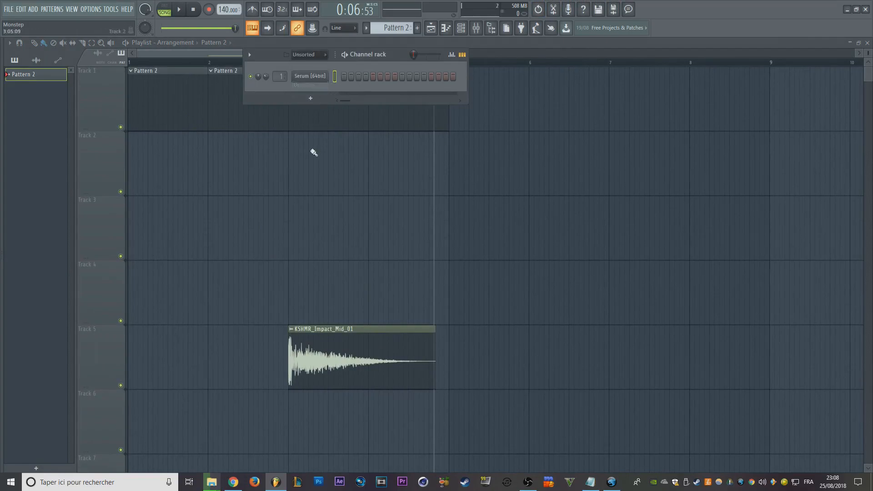
right_click(311, 150)
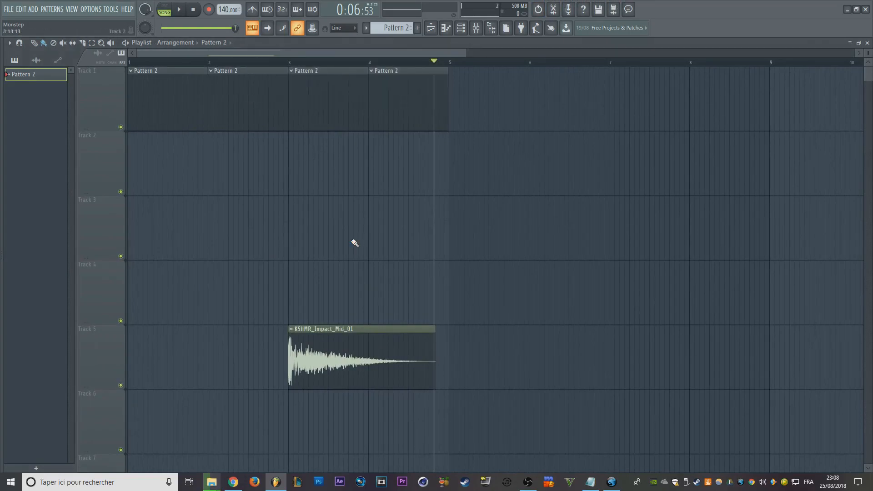
- Create a new pattern and place its clip on Track 6 under the KSHMR_Impact_Mid_01 clip, stretching from bar 3 to bar 5
key(F4)
scroll(372, 241, down, 1)
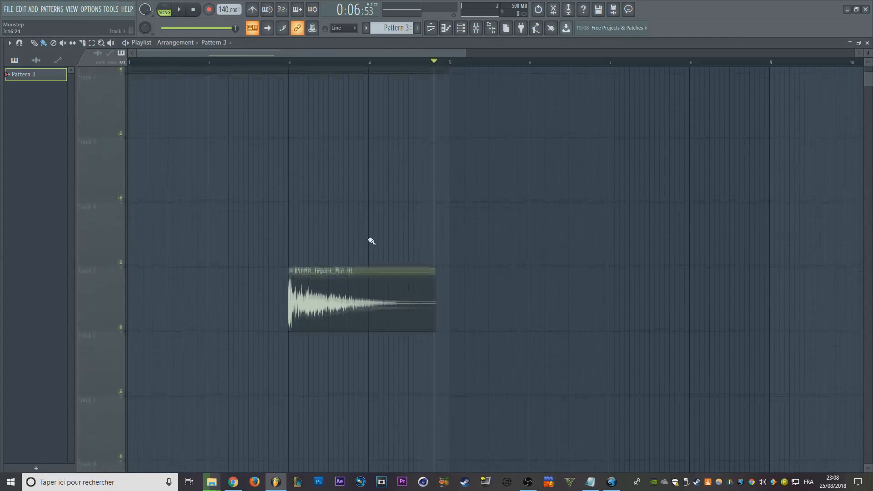
click(165, 363)
drag(215, 363, 319, 354)
drag(368, 329, 446, 328)
- Duplicate the KSHMR_Impact_Mid_01 clip and the Pattern 3 clip together five times along Tracks 5 and 6
scroll(429, 219, down, 2)
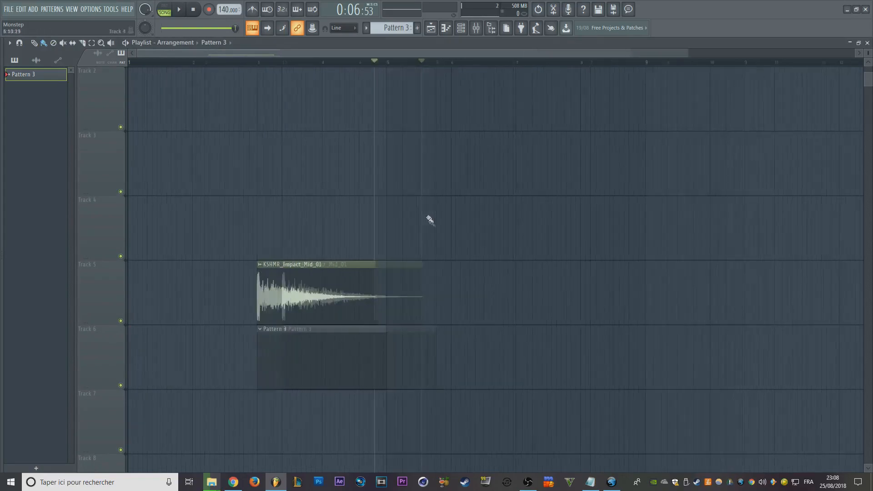
key(ctrl+a)
key(ctrl+b)
key(ctrl+b)
key(ctrl+b)
key(ctrl+b)
key(ctrl+b)
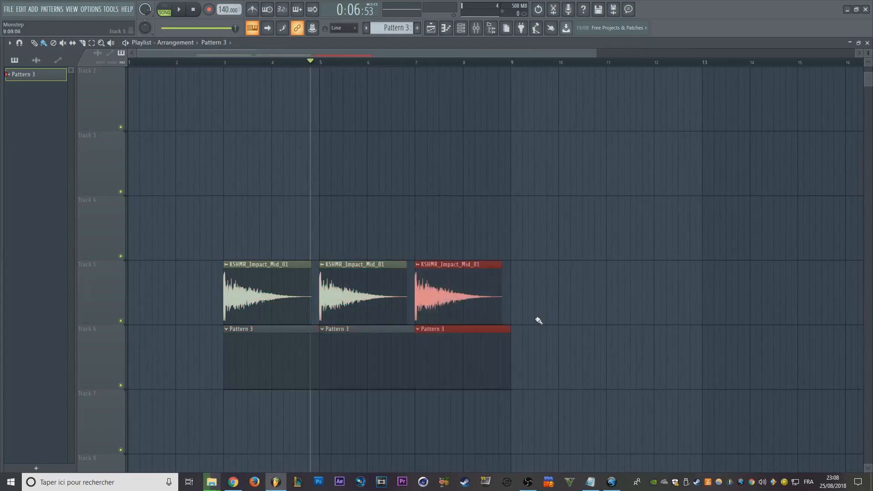
- Erase all the Pattern 3 clips from Track 6, keeping the row of audio clips on Track 5
scroll(564, 364, down, 2)
right_click(530, 374)
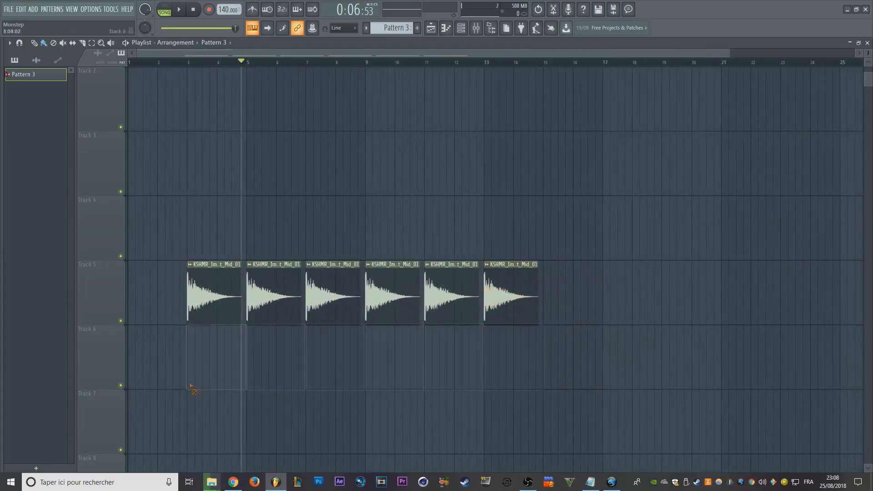
scroll(309, 239, down, 3)
- Select all the KSHMR_Impact_Mid_01 clips on Track 5 at once
key(ctrl+s)
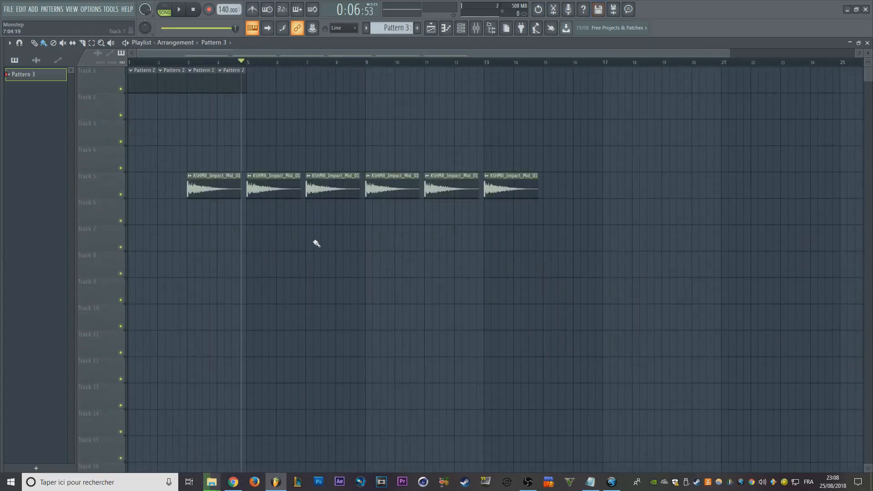
click(112, 191)
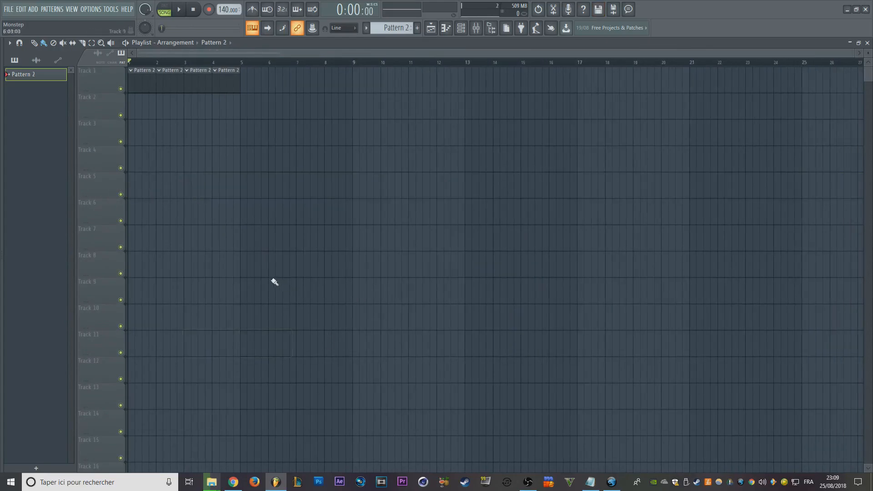
scroll(219, 217, up, 2)
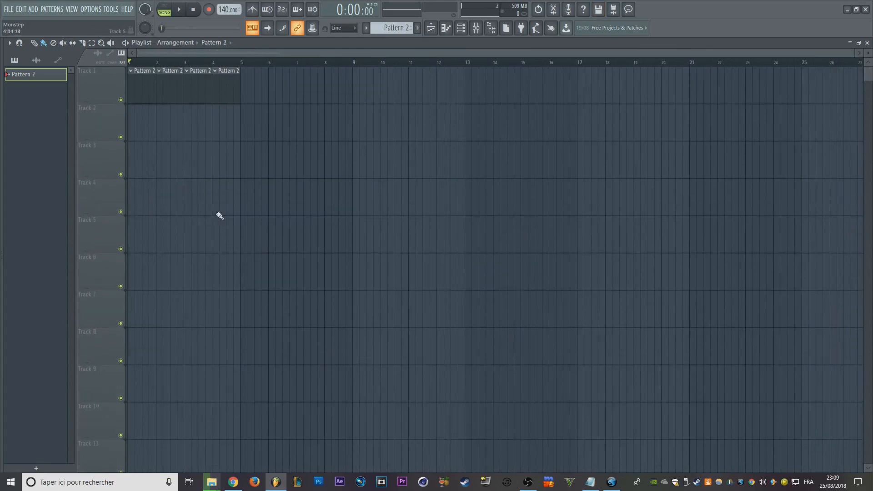
- Try moving the Pattern 2 clip at bar 4 further along Track 1, and undo the move
scroll(211, 200, up, 3)
scroll(428, 192, down, 2)
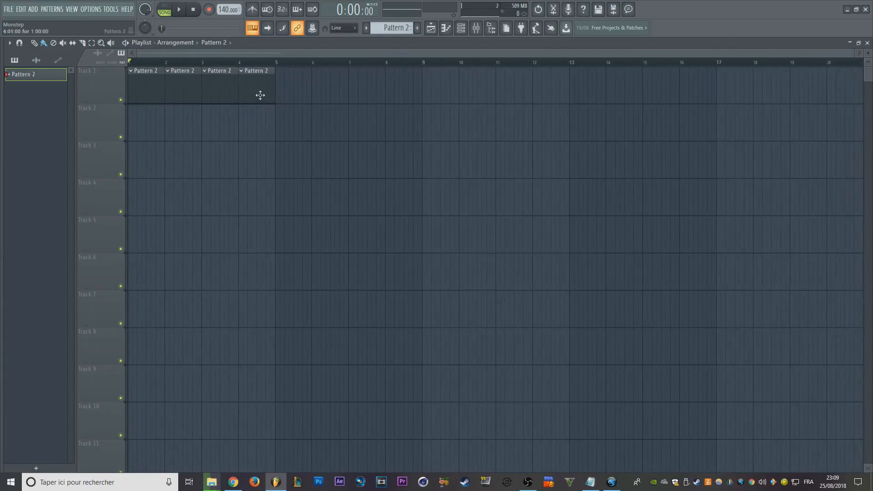
drag(260, 95, 355, 90)
key(ctrl+z)
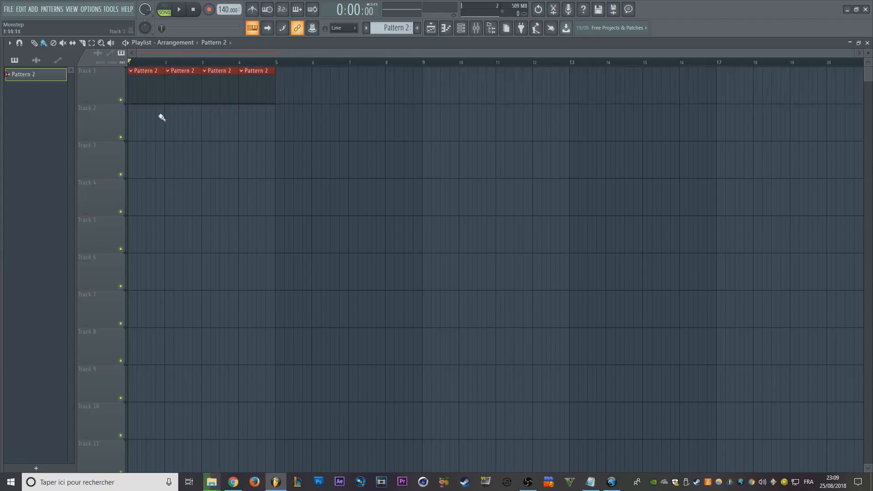
- Place a copy of the four selected Pattern 2 clips near bar 9 on Track 1, and erase the copy
mouse_move(145, 92)
mouse_down()
mouse_move(441, 91)
mouse_move(433, 90)
mouse_up()
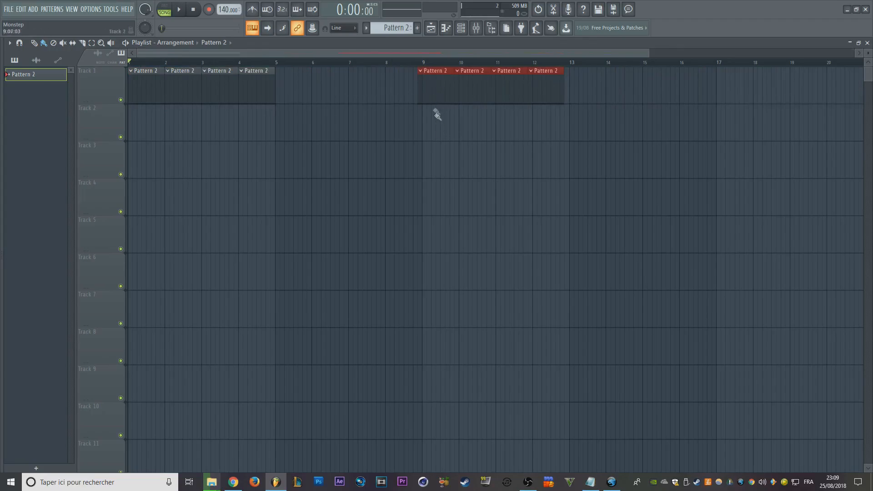
right_click(438, 96)
- Open the Piano roll of the Serum channel from the Channel rack
click(461, 27)
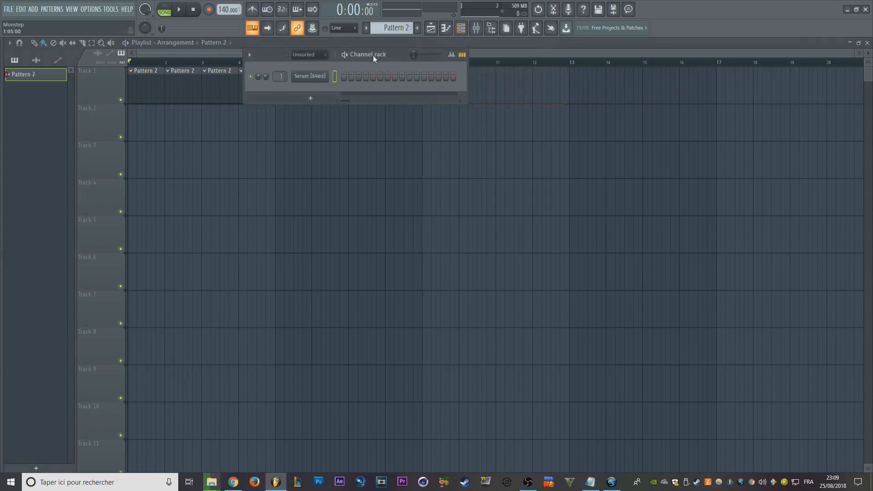
click(326, 79)
right_click(326, 78)
click(376, 78)
right_click(324, 78)
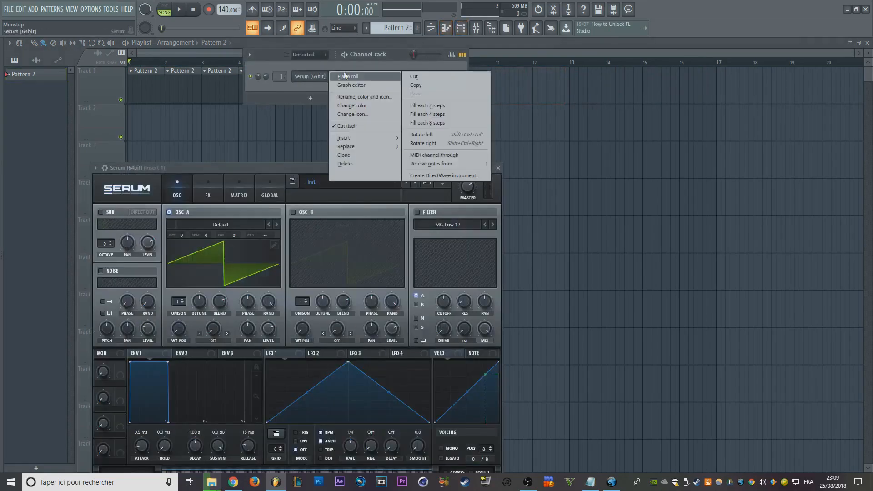
click(344, 77)
- Draw one-bar G#4 and F#5 notes at bar 1 and a slightly delayed D5 note, and select all three
click(42, 238)
click(60, 177)
mouse_move(101, 167)
mouse_down()
mouse_move(40, 137)
mouse_move(492, 143)
mouse_move(305, 146)
mouse_up()
key(ctrl+a)
right_click(306, 141)
ctrl+drag(128, 102, 182, 313)
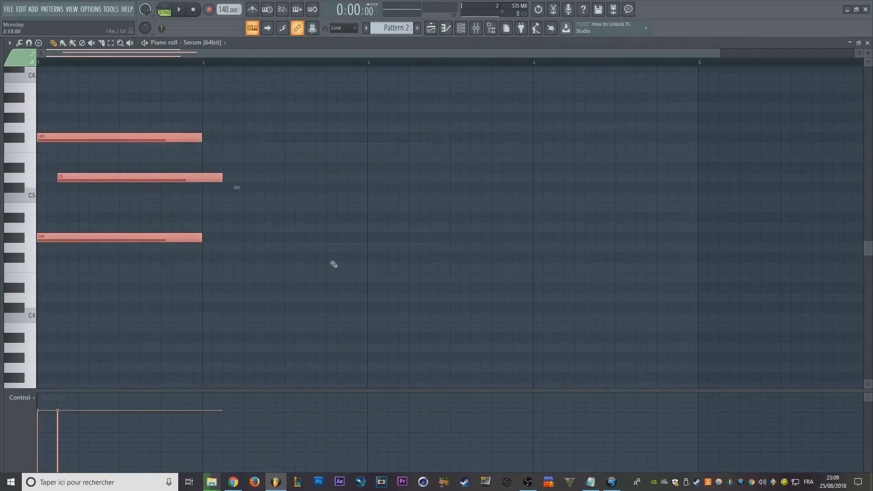
- Duplicate the three selected notes three times in a row along the Piano roll
key(ctrl+b)
key(ctrl+b)
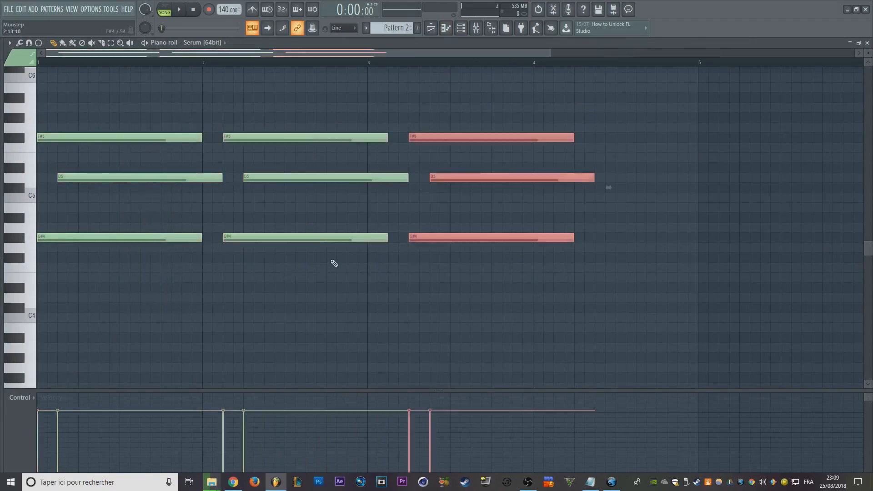
key(ctrl+b)
scroll(489, 302, down, 3)
- Delete all the notes in the Serum Piano roll and return to the Playlist
key(ctrl+a)
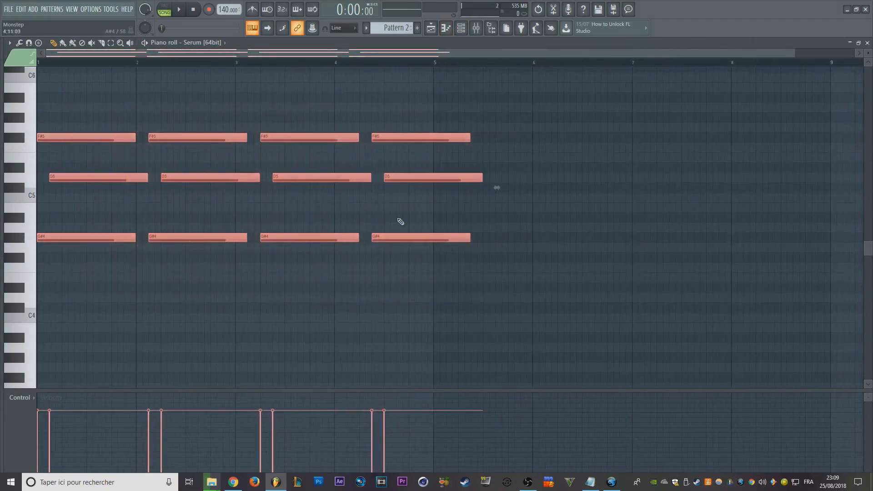
key(Delete)
click(432, 28)
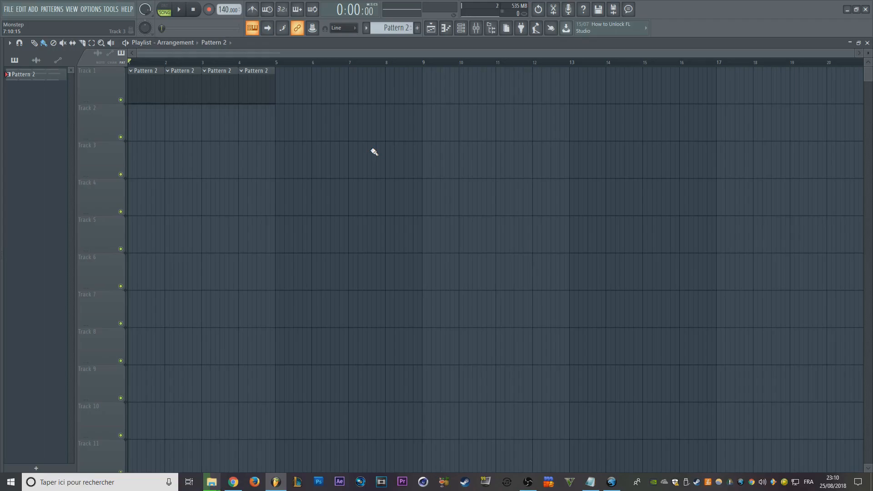
- Open the dialog for saving the project under a new name, and cancel it
key(ctrl+n)
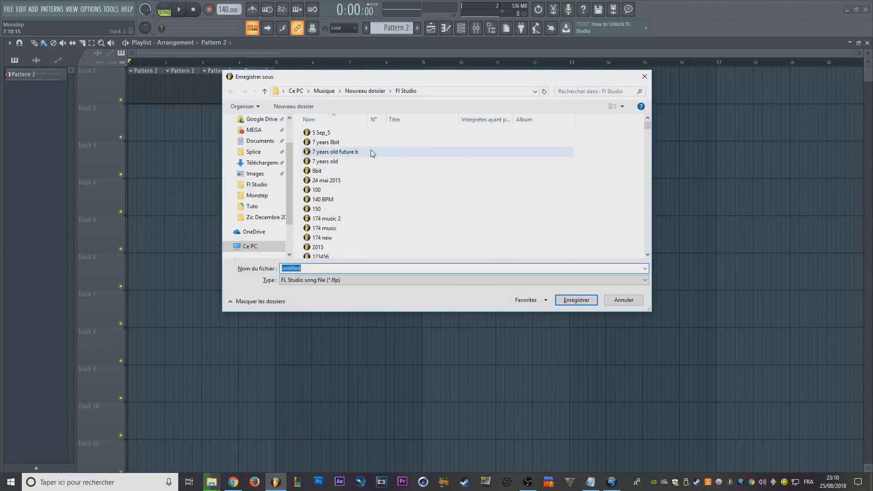
key(Escape)
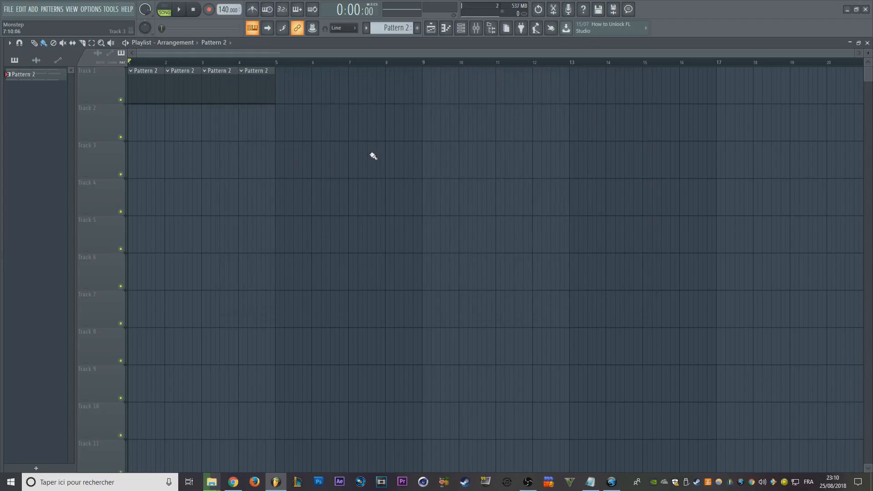
- Switch the Playlist focus from pattern clips to audio clips
key(ctrl+m)
key(ctrl+m)
click(100, 54)
scroll(234, 156, up, 7)
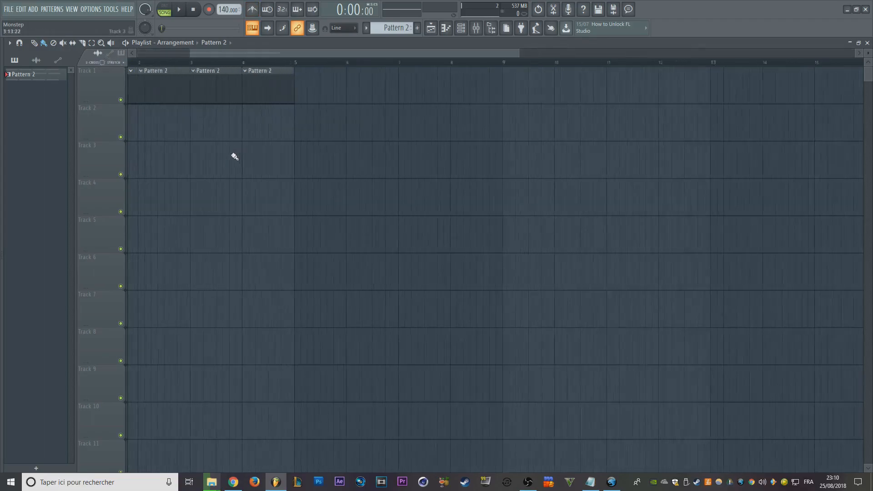
scroll(243, 120, up, 2)
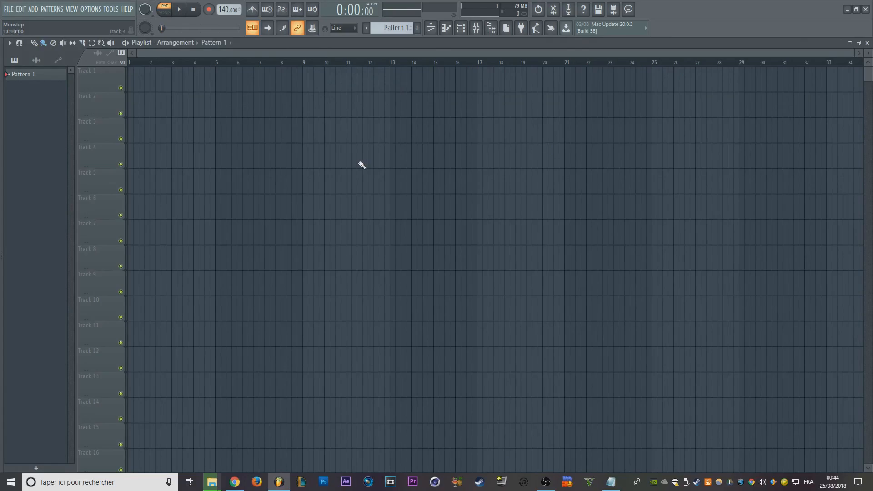
- Place a Pattern 1 clip at bar 1 on Track 1 of the empty playlist
scroll(362, 165, up, 3)
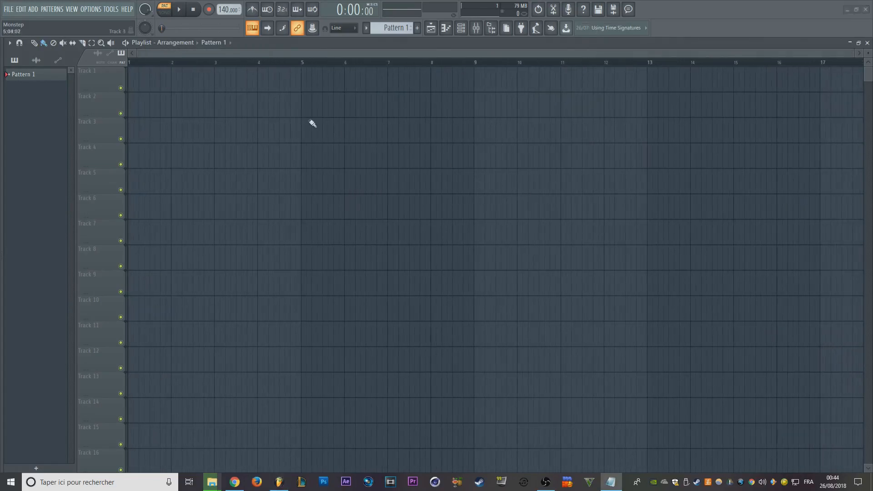
scroll(267, 128, up, 2)
click(193, 85)
drag(189, 82, 132, 81)
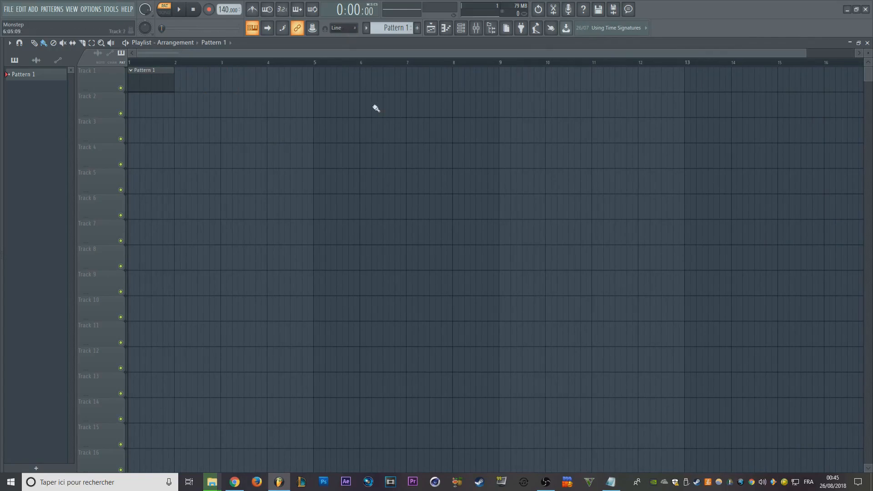
- Set the main snap to (none) and try moving the Pattern 1 clip freely on Track 1
click(342, 27)
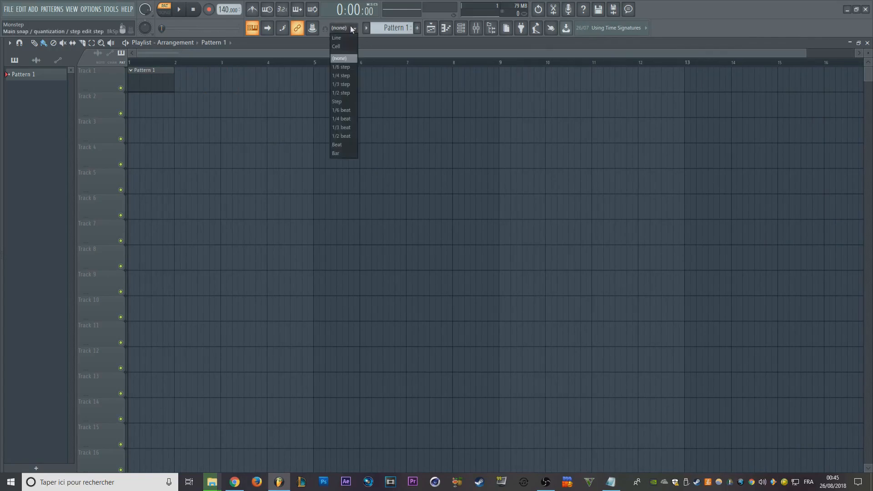
click(179, 170)
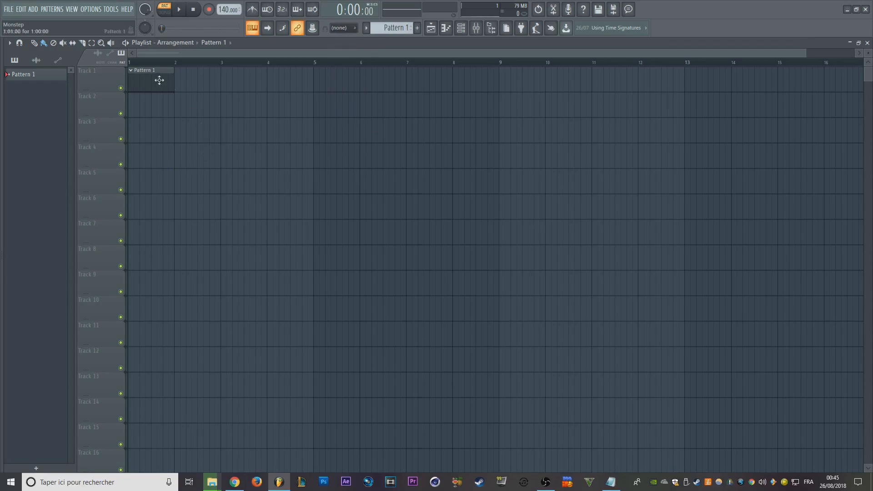
drag(158, 85, 112, 68)
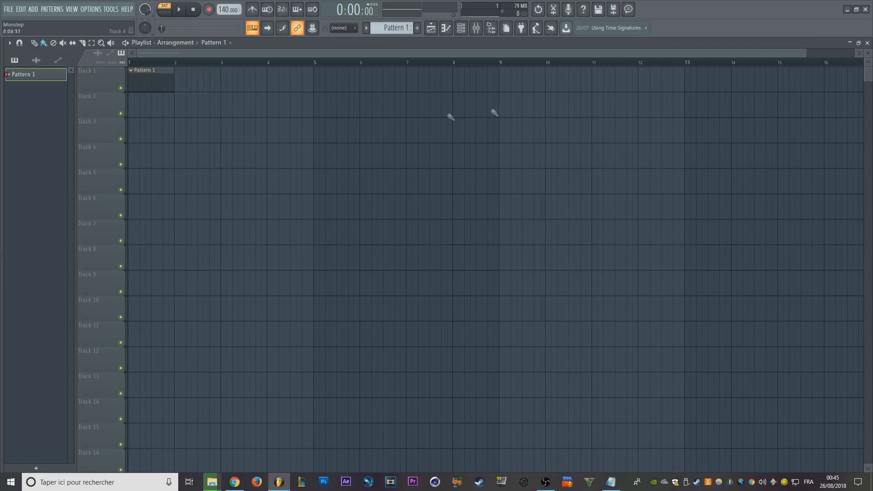
- Replace the Sampler channel in the Channel rack with FL Keys
click(461, 28)
right_click(291, 94)
mouse_move(318, 172)
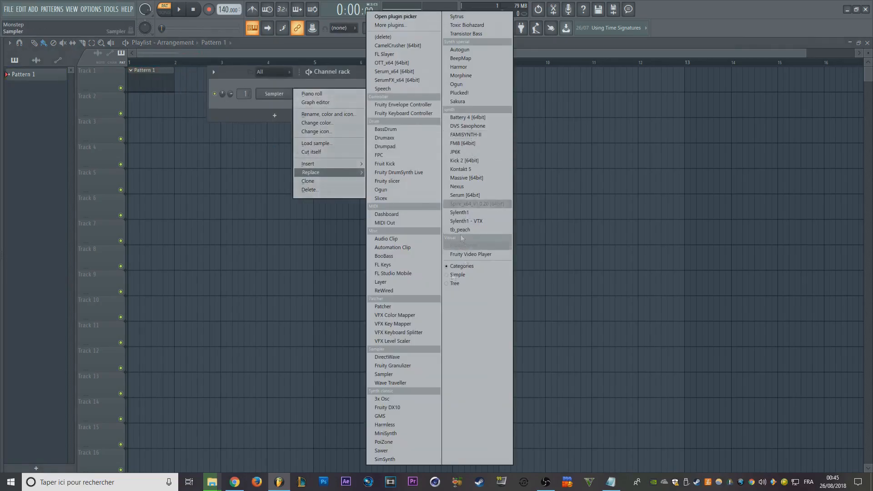
click(388, 266)
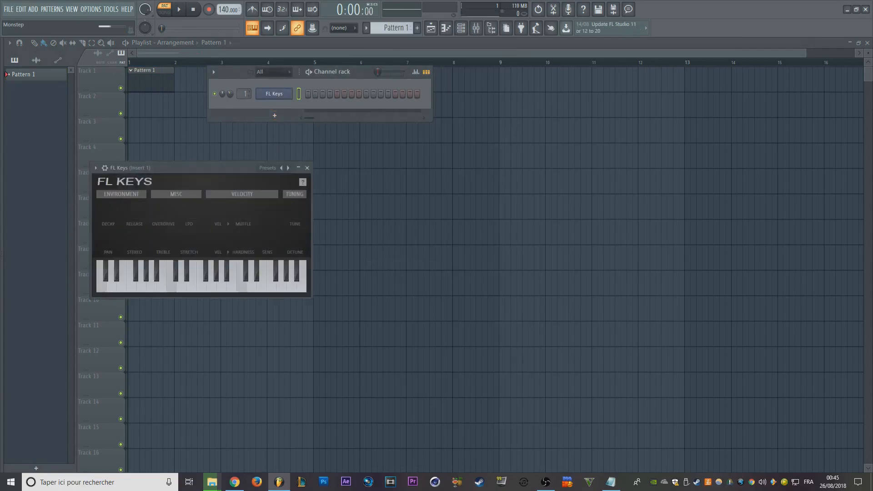
- Build a four-note chord of G4, C5, F5 and G#5 at the start of the FL Keys Piano roll
key(F7)
click(59, 221)
right_click(51, 213)
ctrl+right_click(113, 228)
click(110, 277)
click(98, 228)
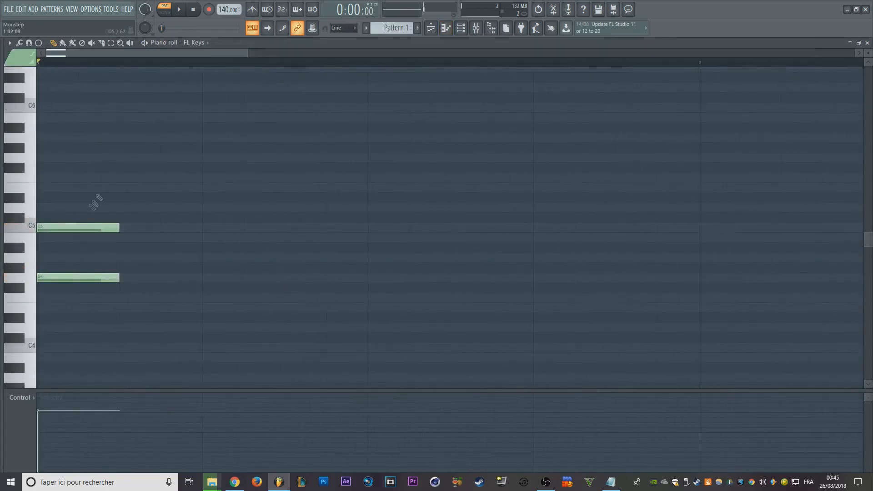
click(112, 176)
click(129, 148)
- Lengthen all four chord notes to end at bar 2 and deselect them
scroll(153, 178, down, 1)
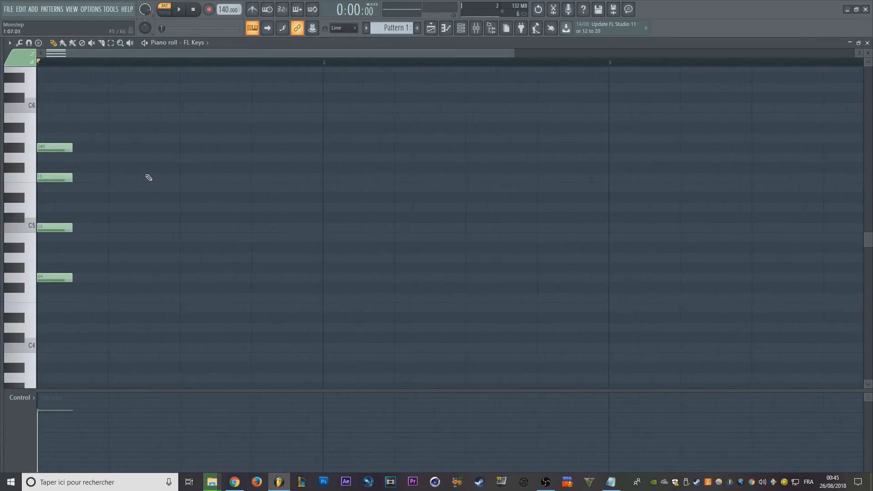
drag(58, 124, 318, 293)
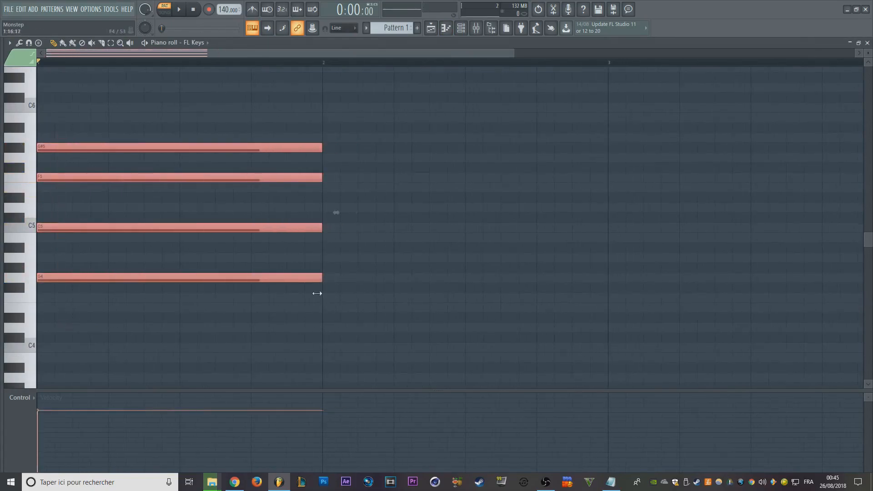
right_click(391, 259)
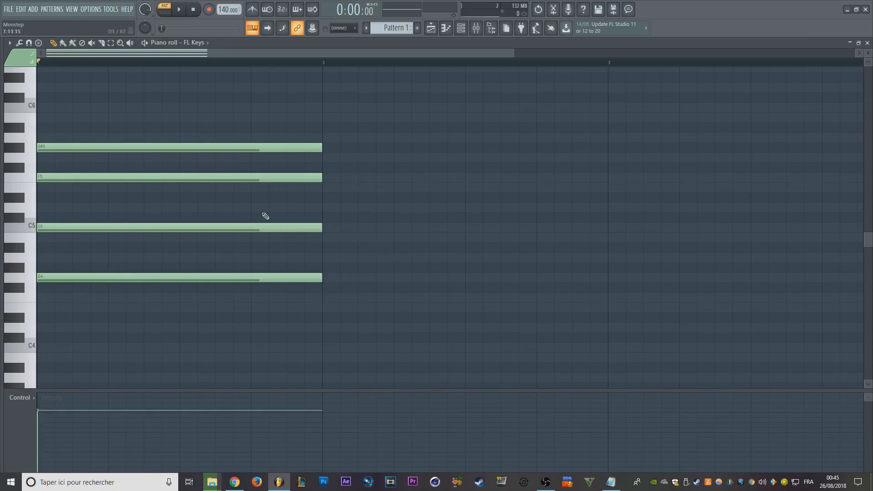
- Shift the starts of the four chord notes slightly apart without snapping and play the staggered chord
drag(57, 146, 62, 146)
drag(66, 177, 67, 178)
drag(56, 227, 67, 228)
drag(60, 278, 63, 273)
key(space)
key(space)
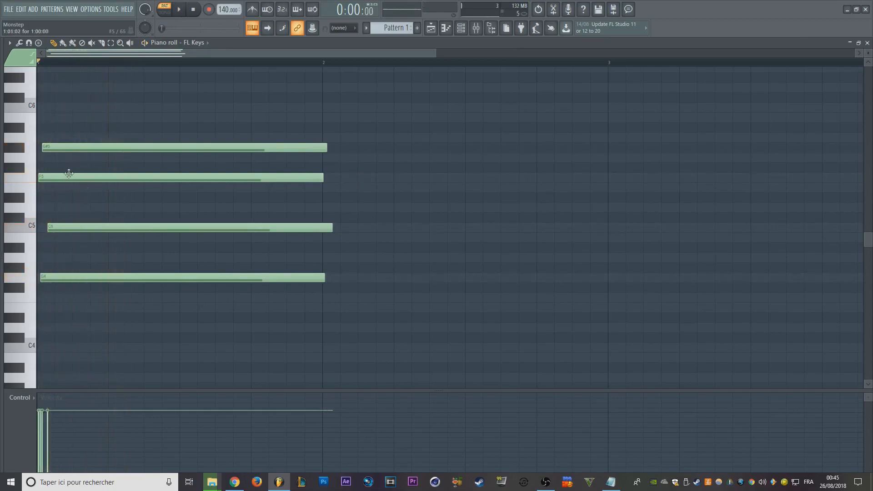
key(space)
key(space)
- Trim the overhanging ends of the four chord notes at bar 2 with the Slice tool and play the chord
right_click(416, 153)
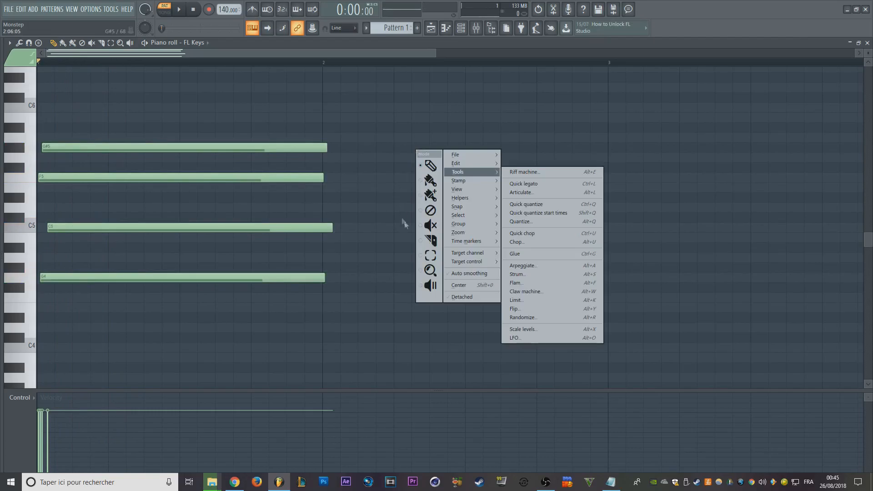
click(429, 240)
drag(324, 175, 325, 286)
key(Delete)
right_click(413, 242)
click(425, 258)
key(space)
key(space)
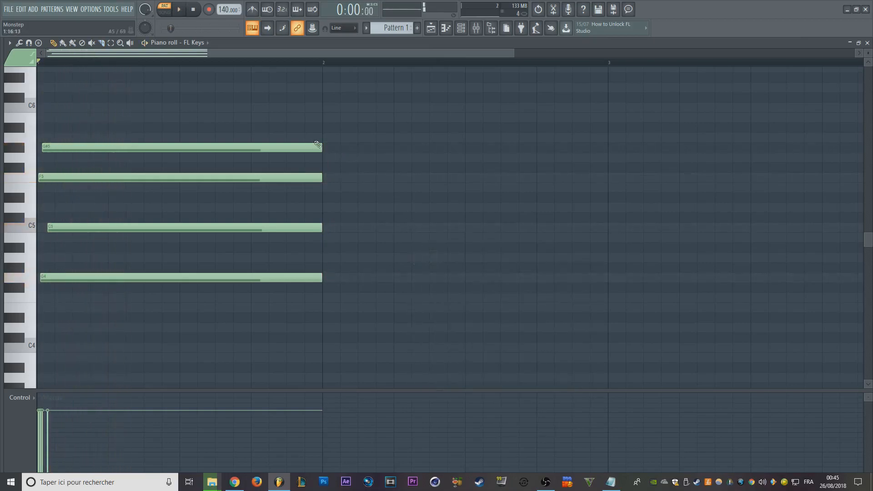
- Delete chord notes from the Piano roll and undo the deletion
right_click(244, 146)
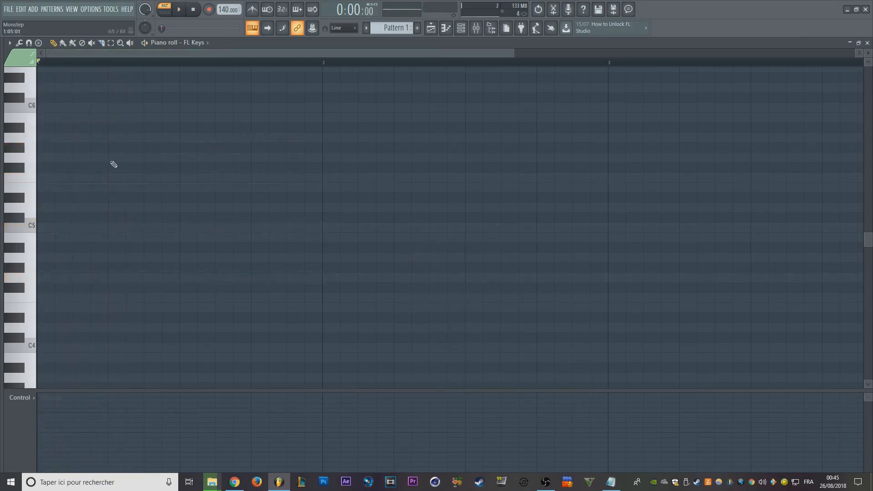
key(ctrl+z)
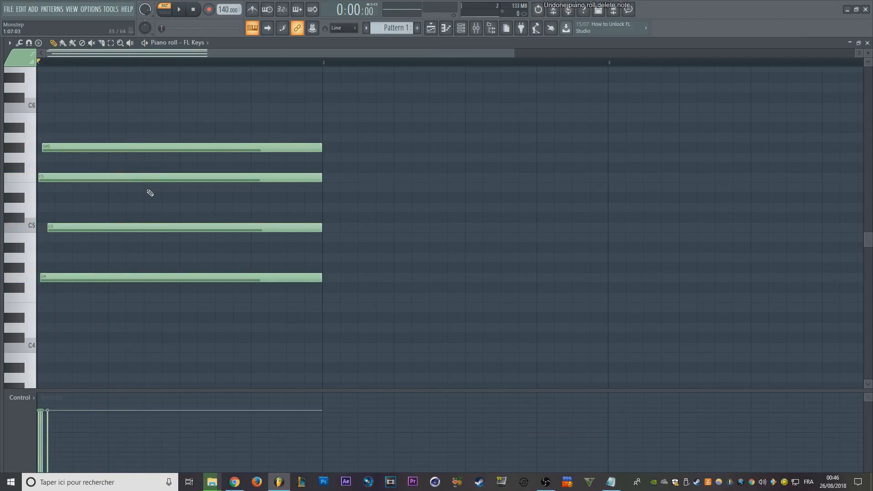
- Open the Strum tool for the chord notes and cancel it
click(300, 115)
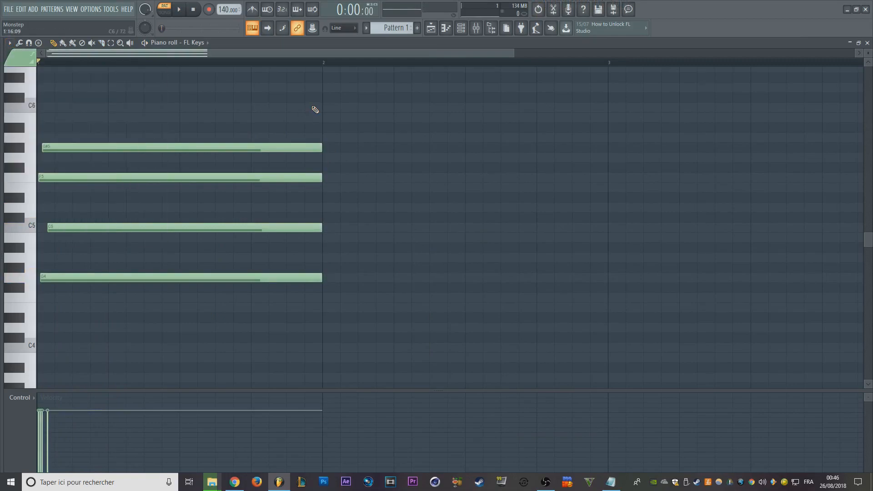
key(alt+s)
key(Escape)
- Switch from the Piano roll to the Playlist
click(431, 28)
scroll(188, 106, up, 4)
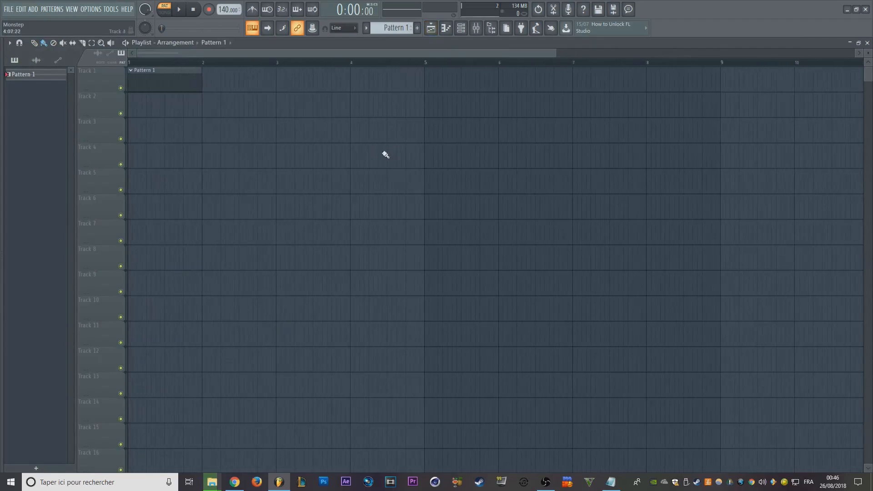
scroll(205, 131, up, 2)
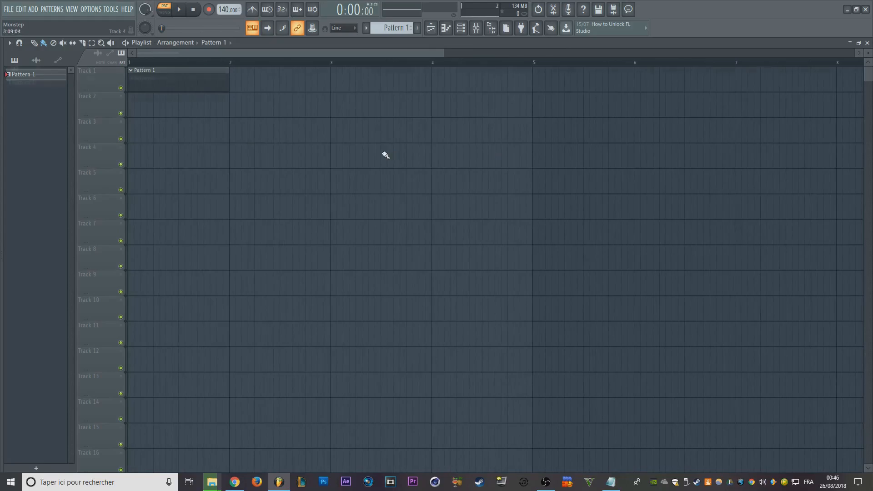
- Add a time marker at bar 1 of the Playlist timeline and undo it
right_click(133, 71)
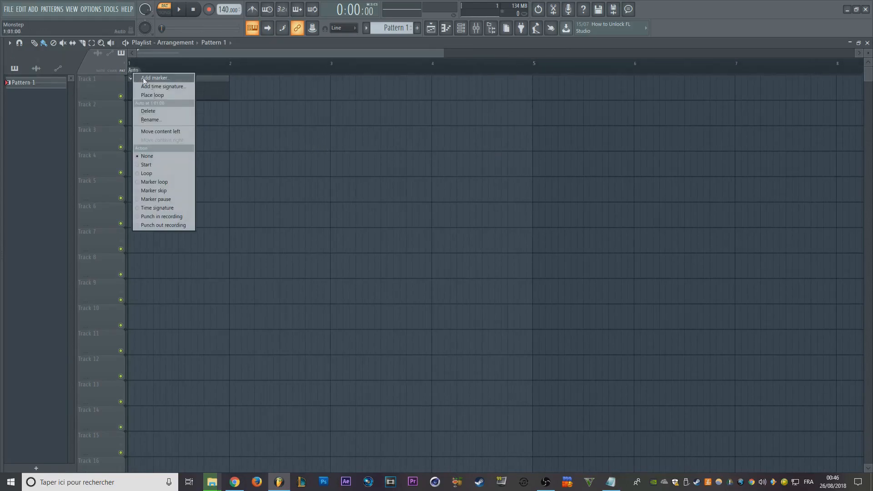
click(144, 78)
text(azer)
key(Return)
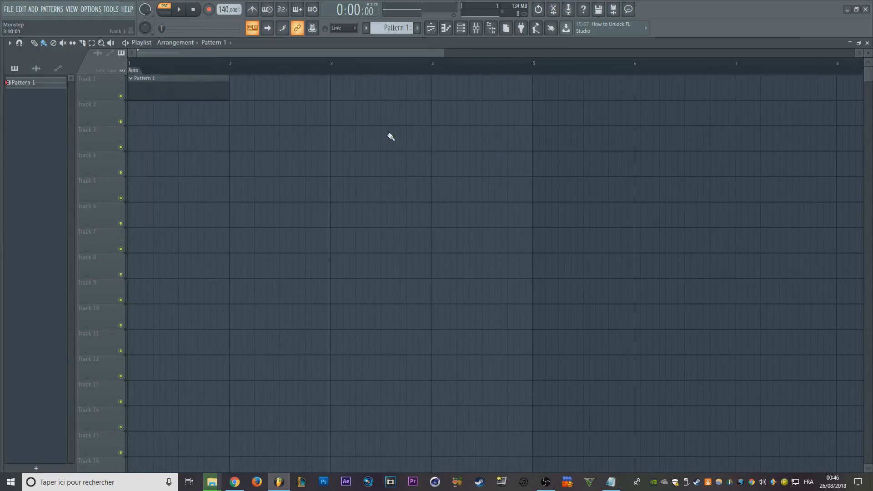
key(ctrl+z)
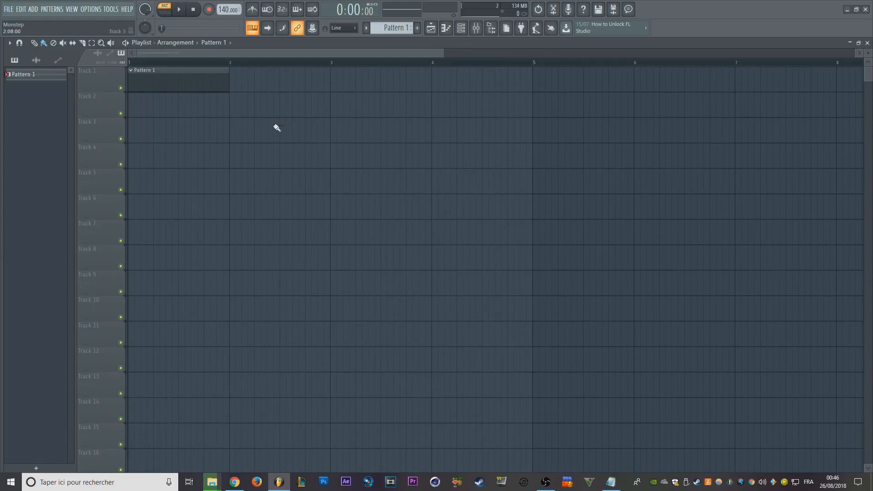
- Add an Auto marker at the start of the timeline, jump the playhead back to it, and undo the marker
click(135, 65)
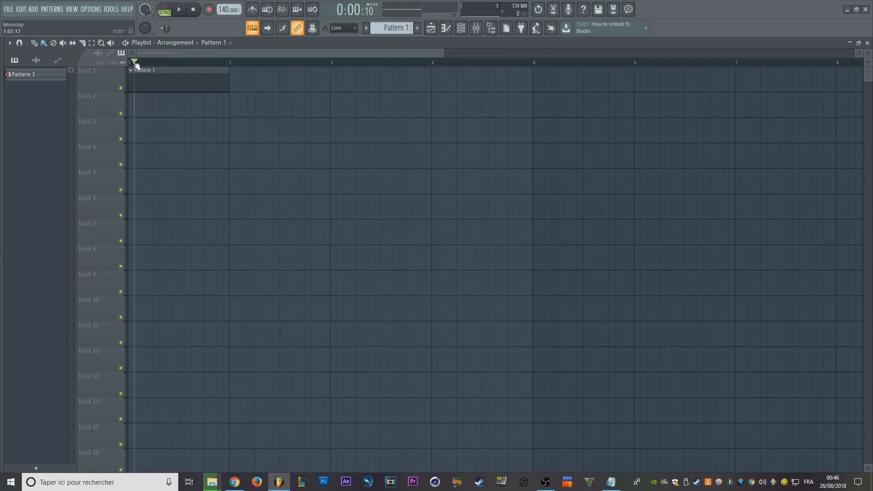
key(ctrl+t)
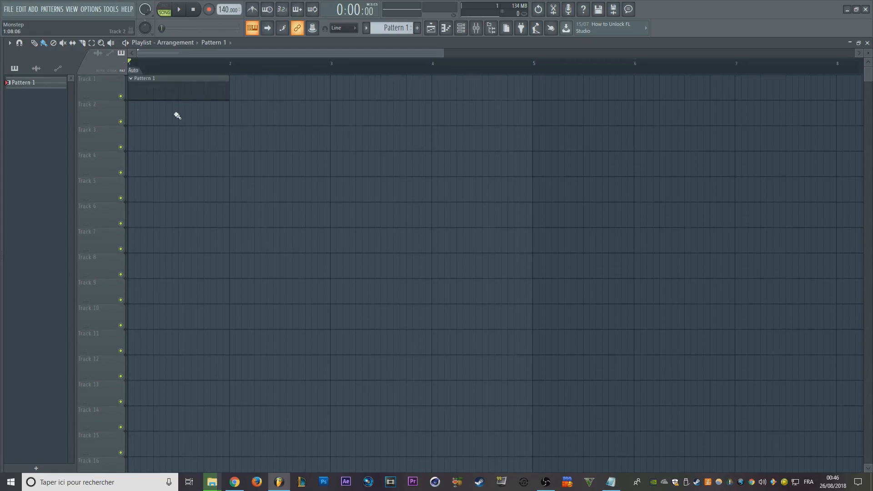
click(312, 69)
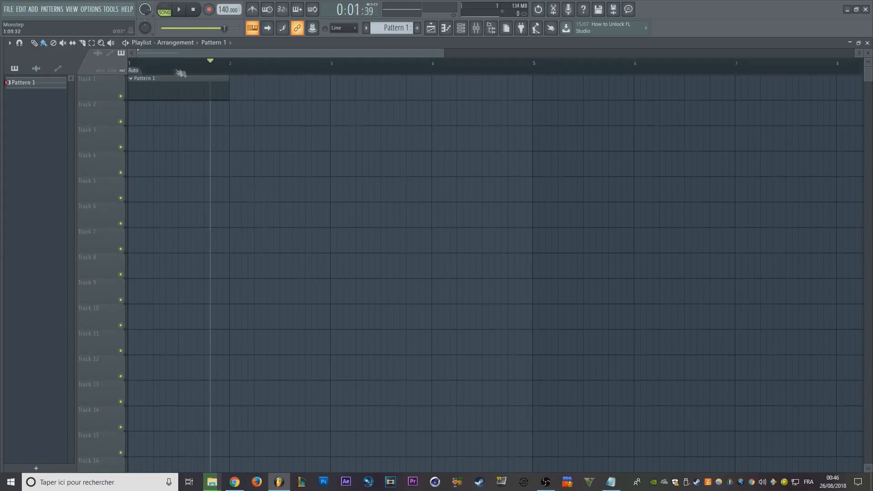
click(137, 72)
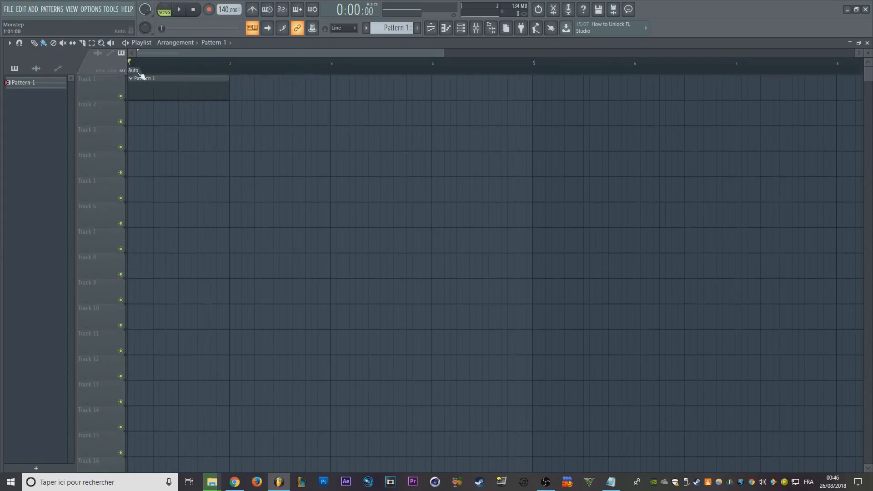
key(ctrl+z)
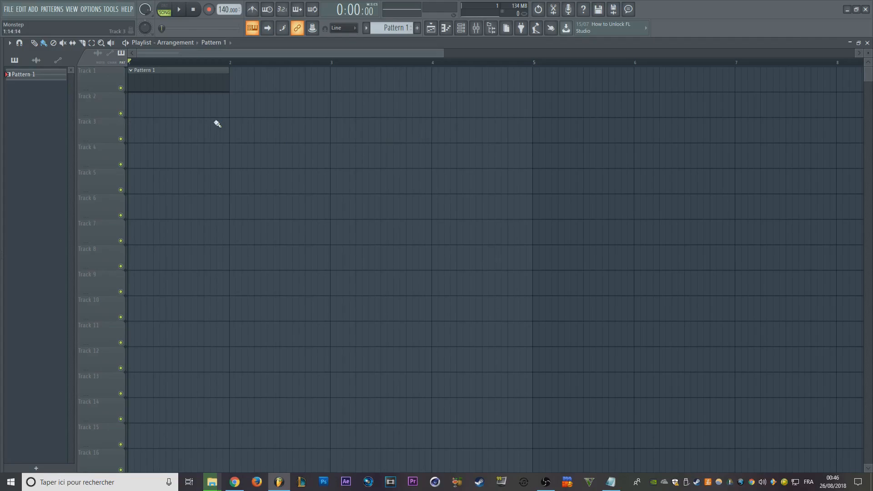
- Select the Pattern 1 clip, move it down to Track 6 and back up to Track 1, and deselect it
scroll(204, 59, down, 2)
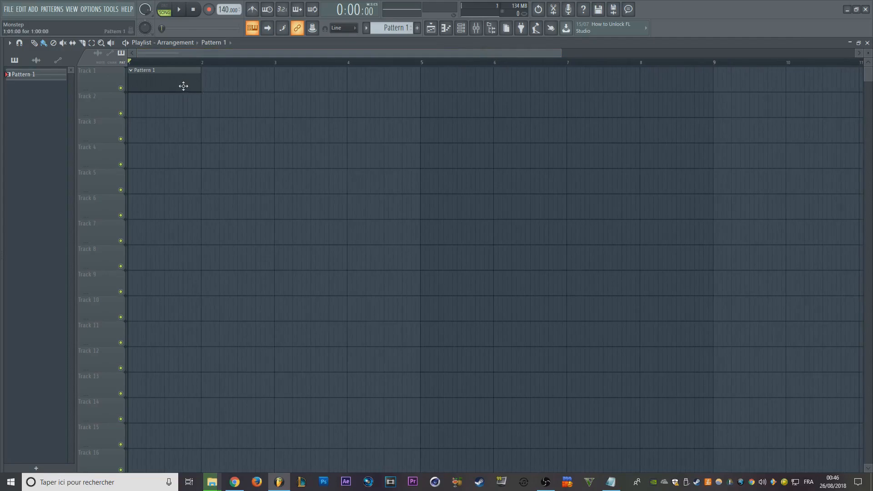
click(183, 86)
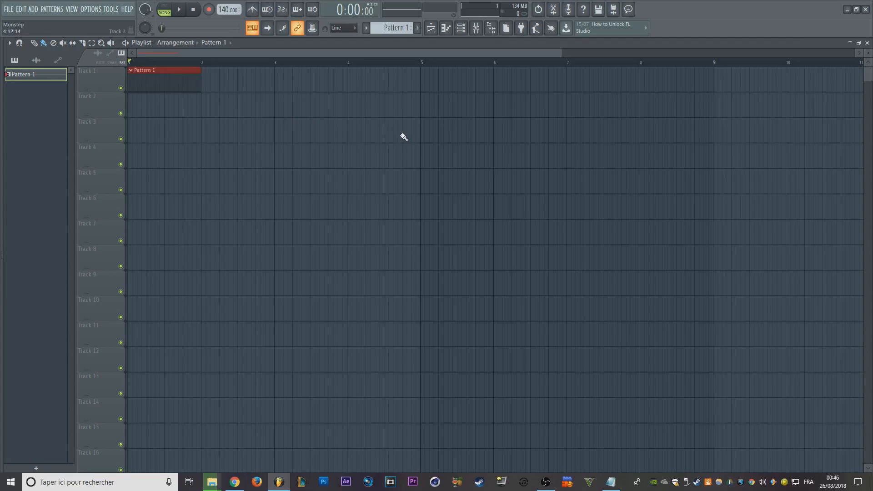
key(Down)
key(Down)
key(Down)
key(Down)
key(Down)
key(Down)
key(Up)
key(Up)
key(Up)
key(Up)
key(Up)
key(Up)
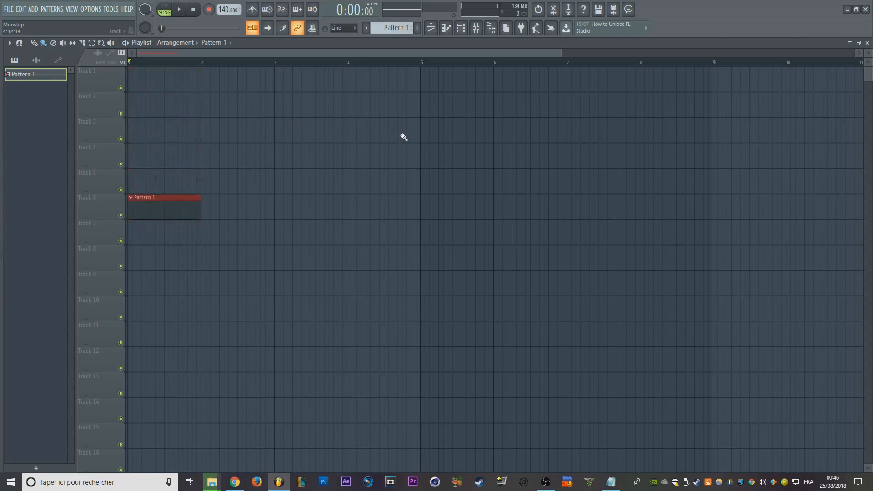
key(ctrl+d)
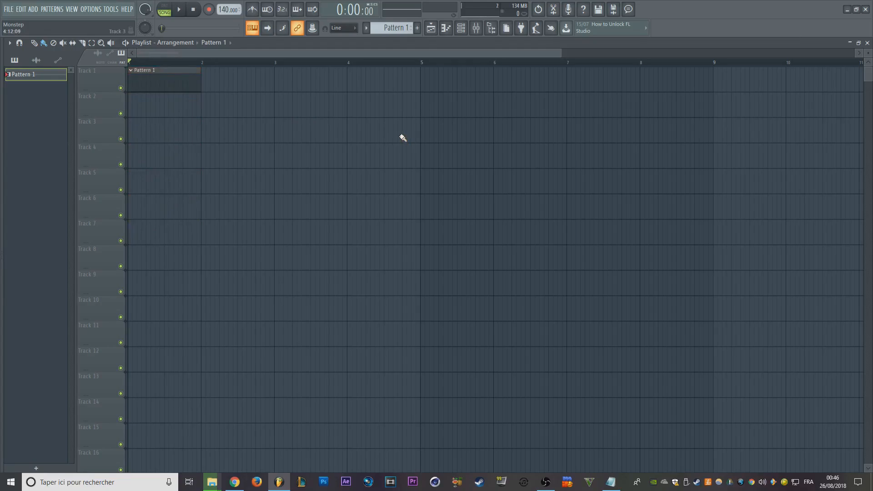
- Place a one-bar G#5 note at bar 1 of the FL Keys Piano roll and leave it deselected
key(F7)
click(159, 148)
key(ctrl+a)
key(ctrl+d)
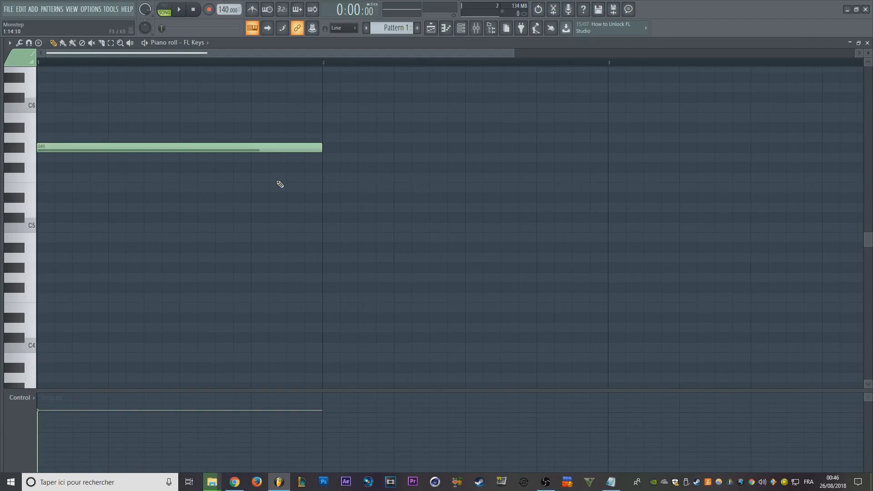
- Transpose the one-bar note down by semitones to C5
key(shift+Down)
key(shift+Down)
key(shift+Down)
key(shift+Down)
key(shift+Down)
key(shift+Down)
key(shift+Down)
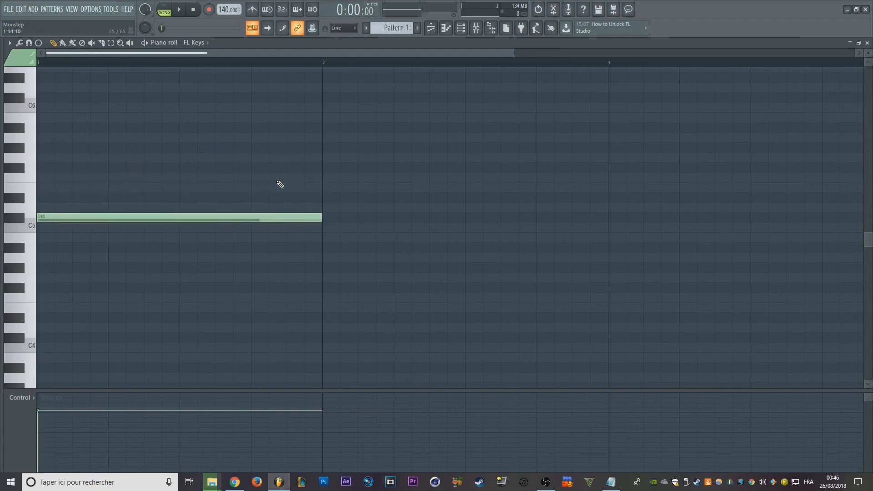
key(shift+Down)
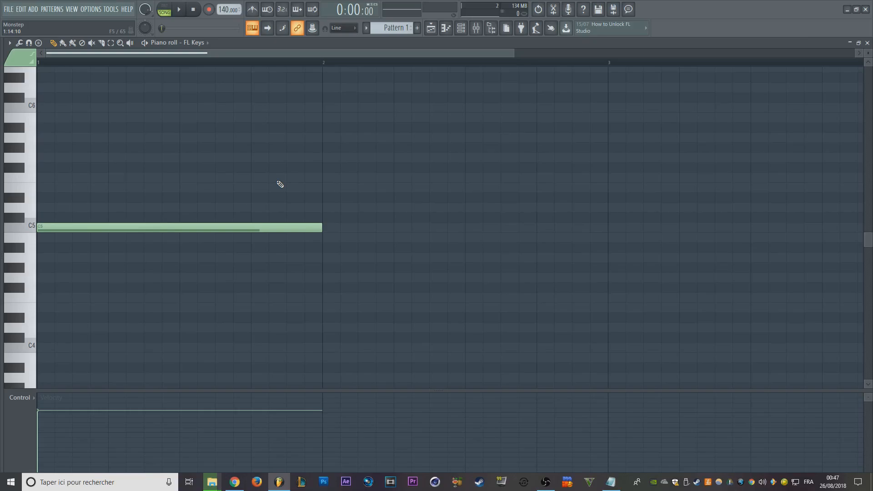
- Transpose the C5 note up and down by whole octaves and return it to C5
key(ctrl+Up)
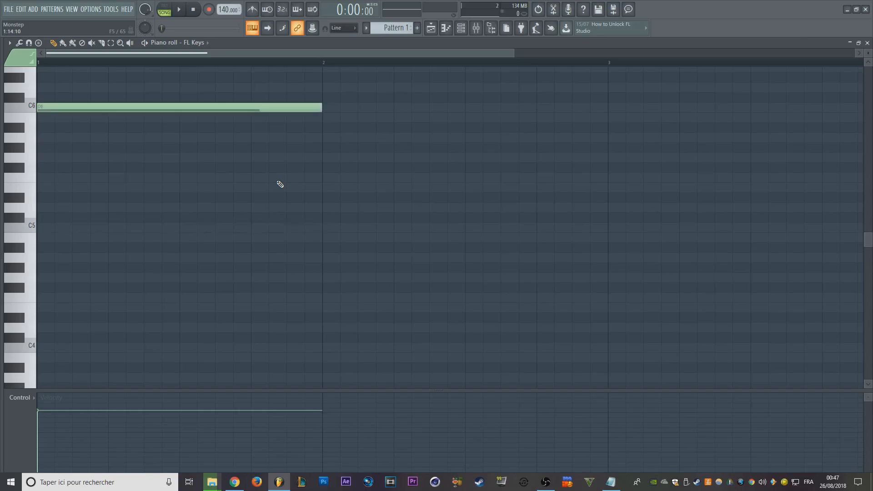
key(ctrl+Down)
key(ctrl+Down)
key(ctrl+Up)
key(ctrl+Up)
key(ctrl+Down)
key(ctrl+Down)
key(ctrl+Up)
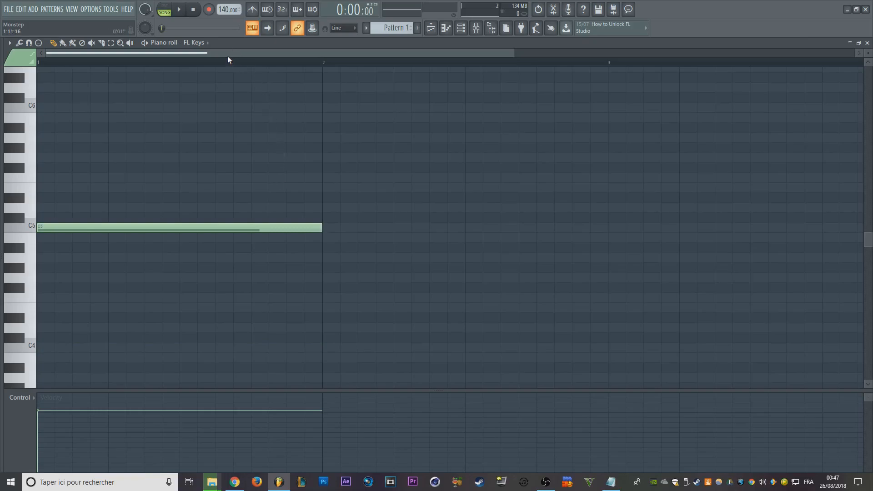
- Shift the C5 note two snap steps later in time and back to the start of bar 1
scroll(218, 56, down, 3)
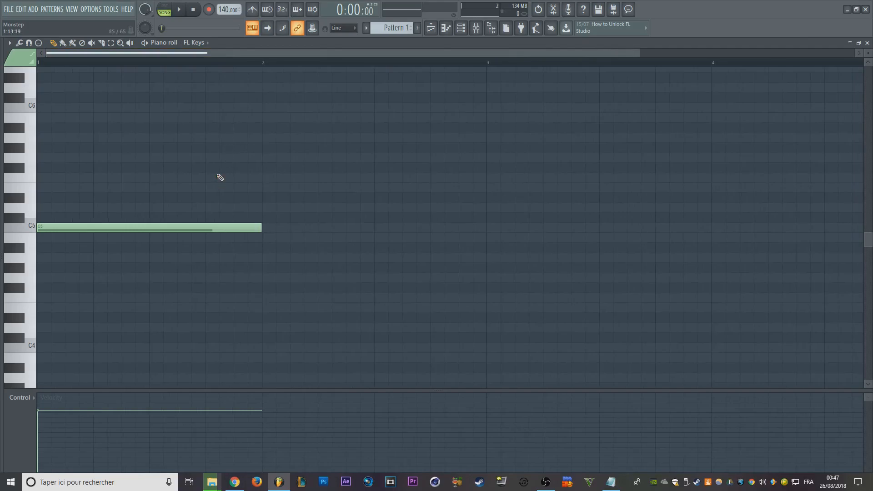
key(shift+Right)
key(shift+Right)
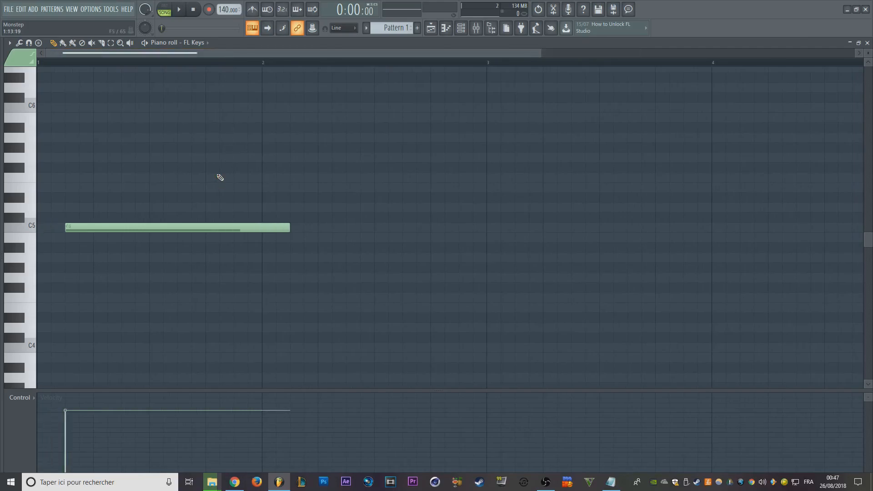
key(shift+Left)
key(shift+Left)
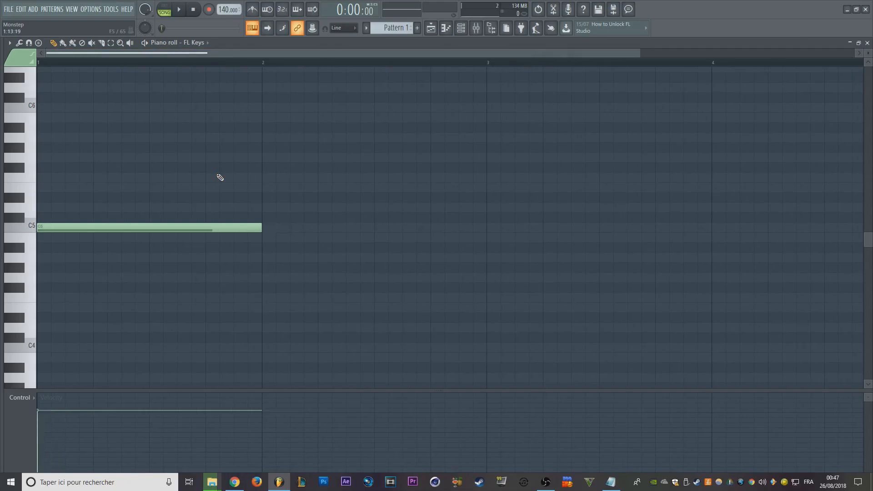
- Delete the one-bar C5 note and look through the Piano roll's editing tools
key(Delete)
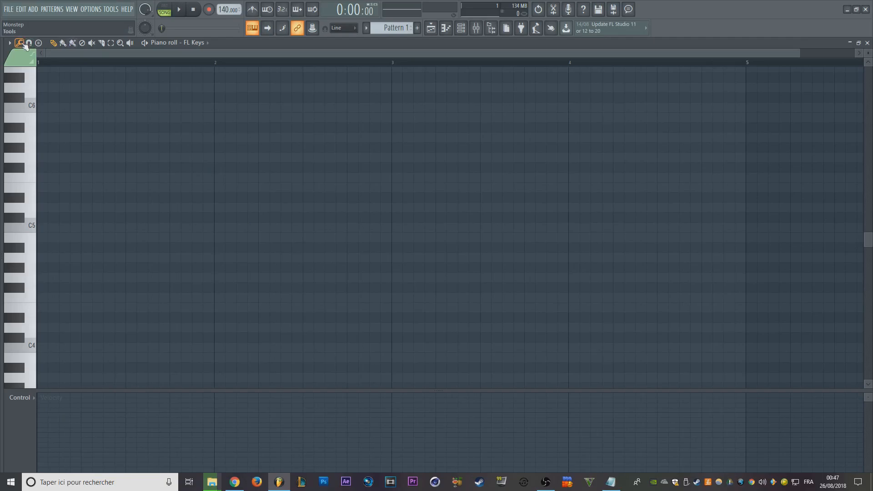
click(22, 44)
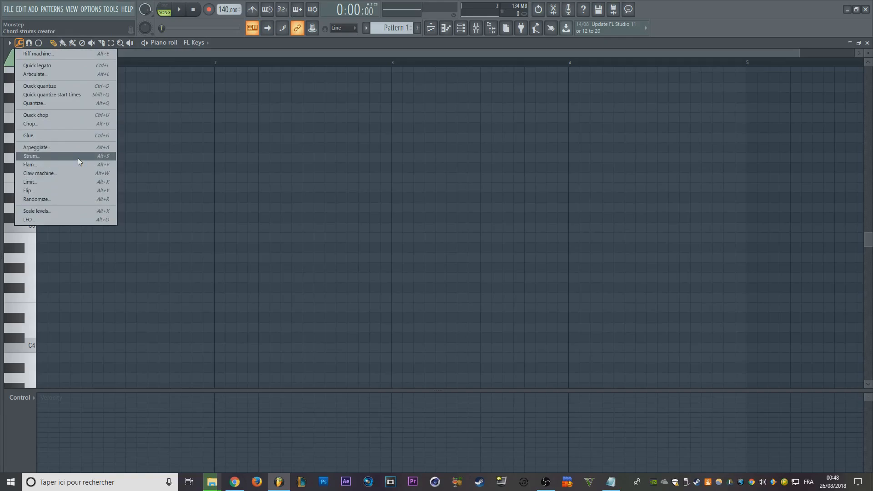
click(241, 181)
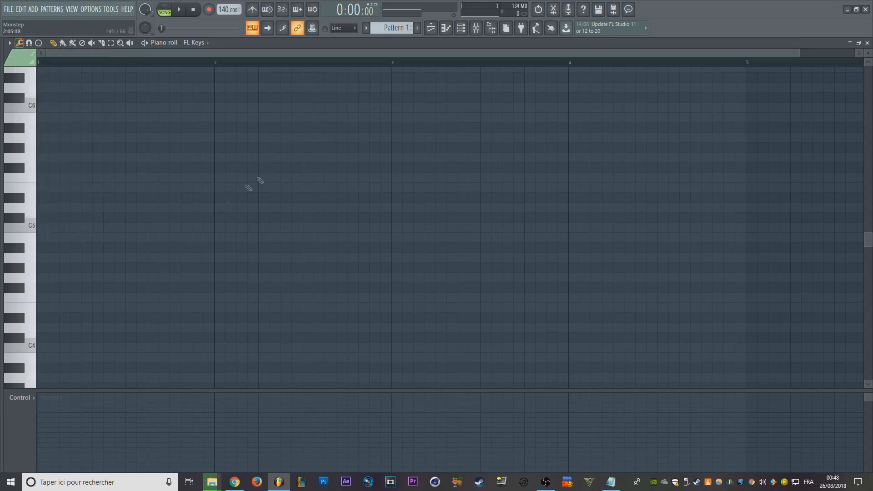
- Place a one-bar chord of D5, F#5 and A5 at bar 1 of the Piano roll
click(43, 237)
drag(43, 198, 43, 188)
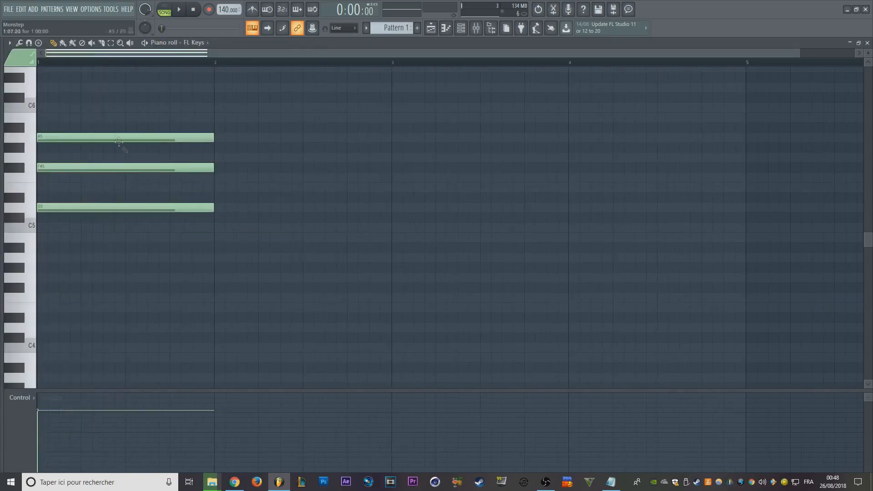
scroll(127, 152, up, 3)
scroll(507, 217, up, 2)
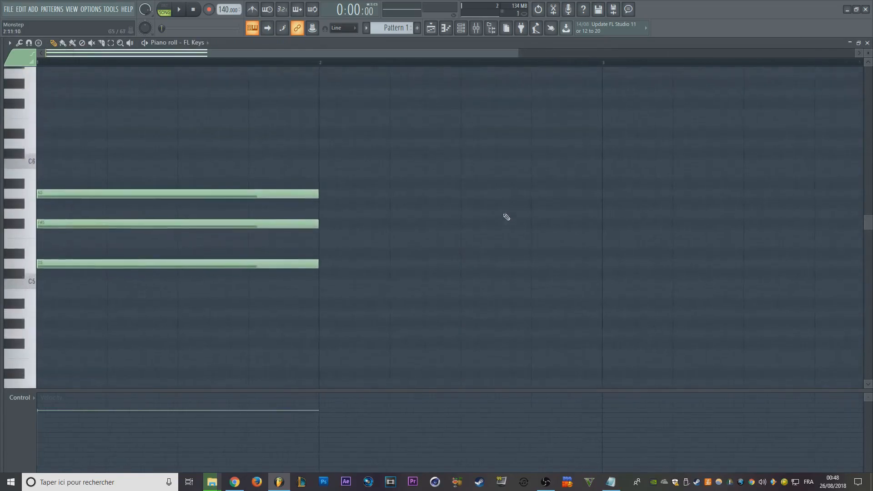
- Try strumming the chord from its highest note down in the Strumizer and adjust the start time and velocity settings
key(alt+s)
drag(490, 132, 520, 113)
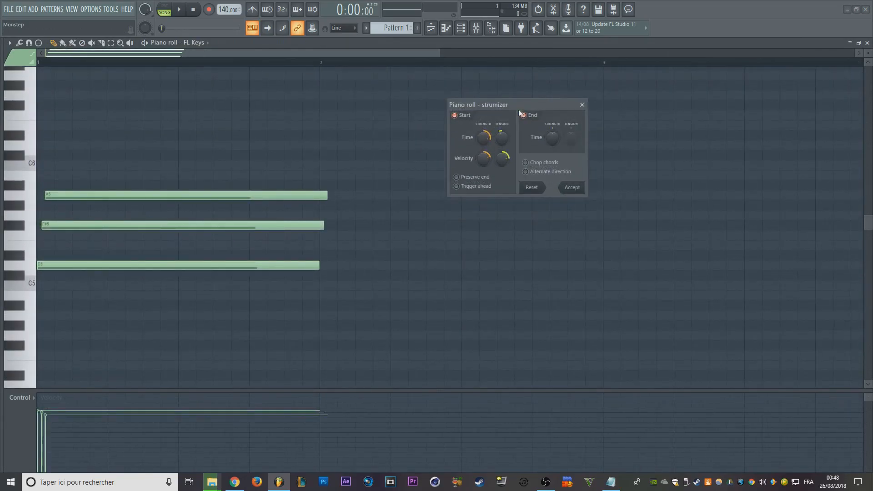
click(522, 115)
mouse_move(483, 137)
mouse_down()
mouse_move(484, 144)
mouse_move(484, 127)
mouse_move(483, 136)
mouse_up()
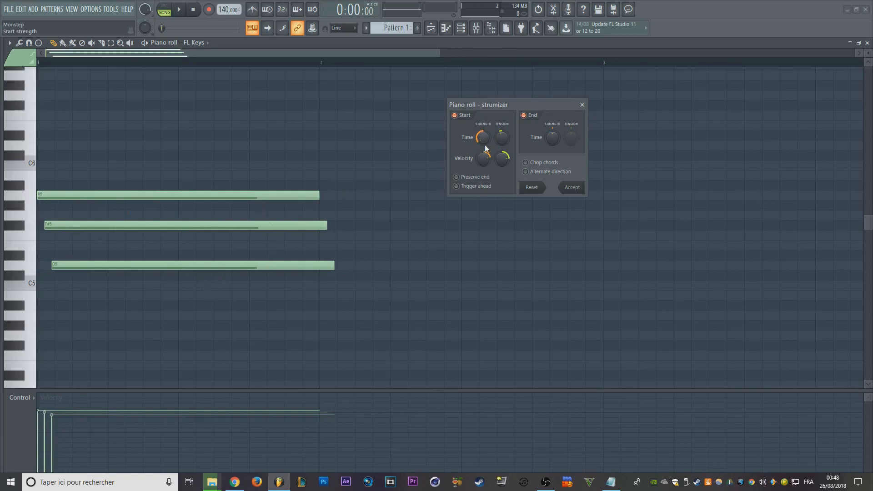
drag(484, 158, 505, 136)
- Raise the strum's end time strength, then reset the Strumizer settings and close it without applying a strum
drag(552, 106, 545, 102)
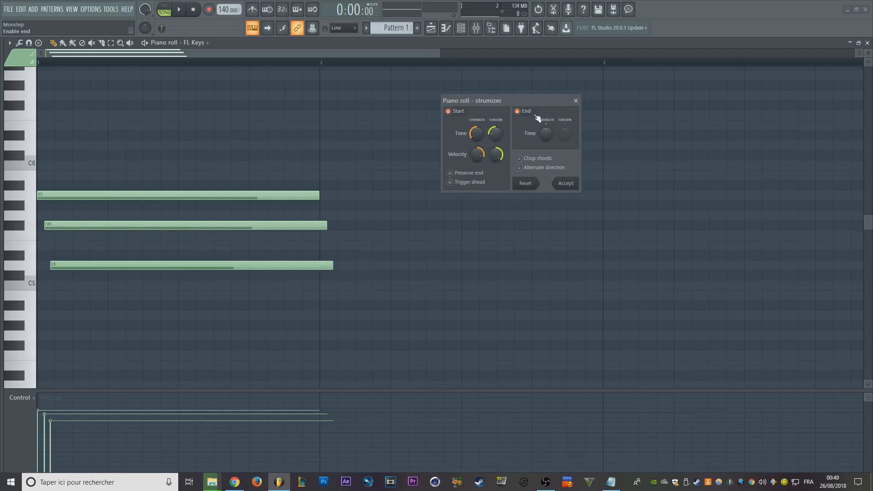
drag(552, 139, 551, 122)
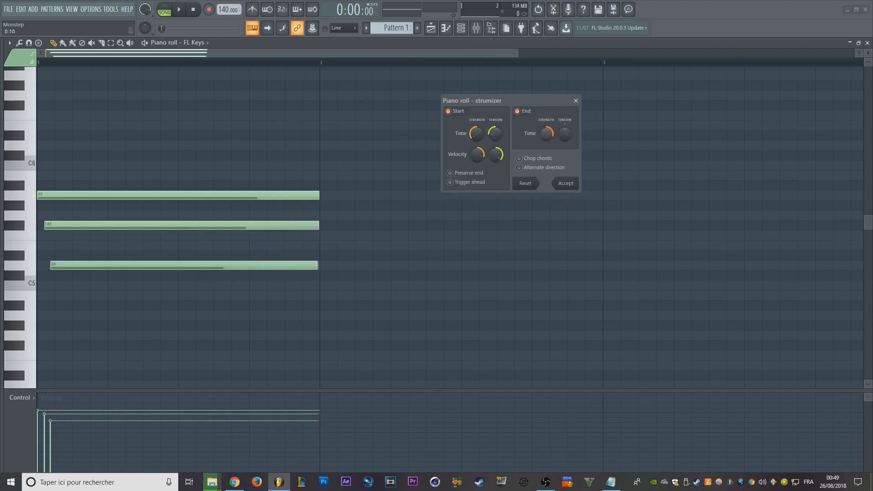
click(527, 184)
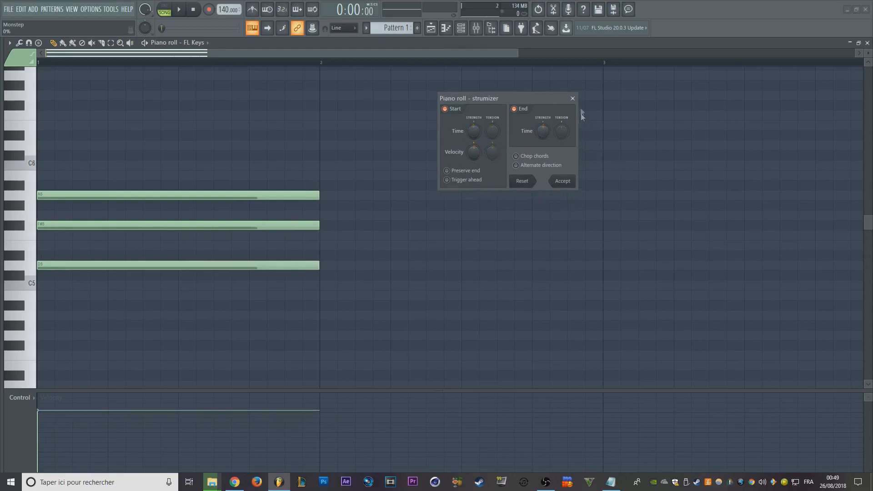
click(573, 98)
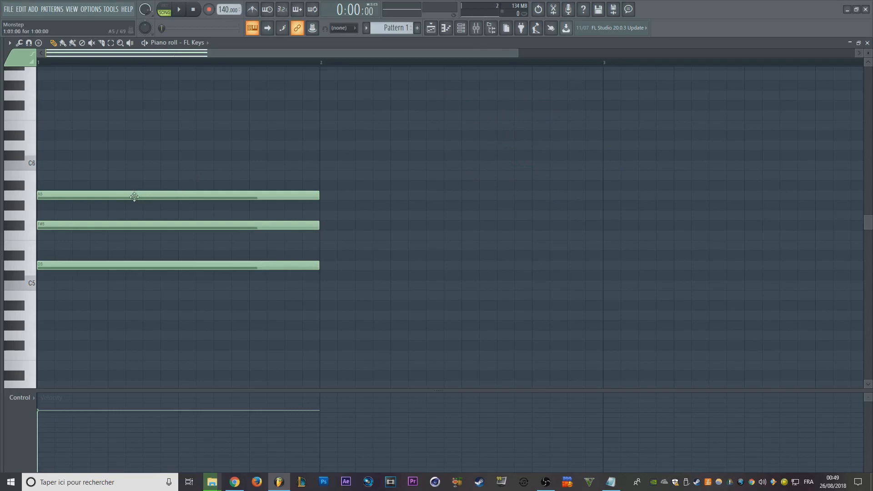
- Shift the A5, F#5 and D5 chord notes to slightly different off-grid start times just after bar 1 begins
drag(124, 197, 131, 196)
drag(94, 226, 110, 225)
drag(81, 265, 99, 259)
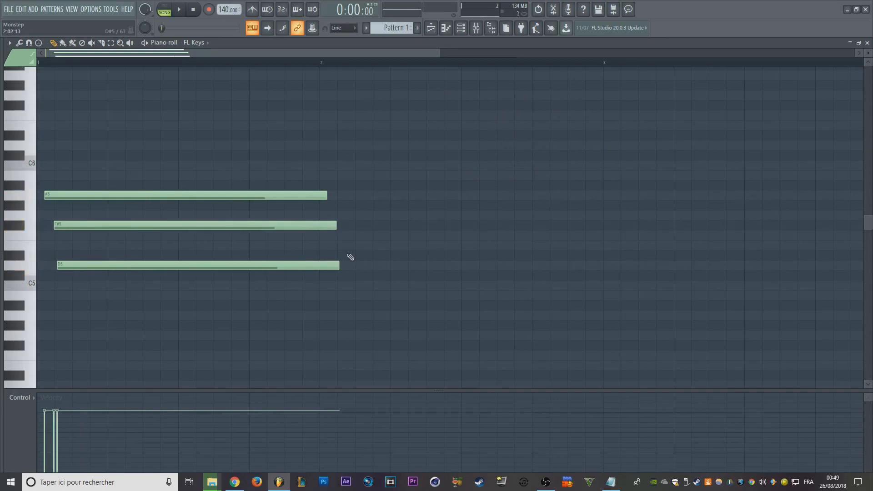
- Quantize the chord with full start time and 100% duration strength, and move F#5 and D5 back to the start of bar 1
key(alt+q)
drag(368, 149, 368, 123)
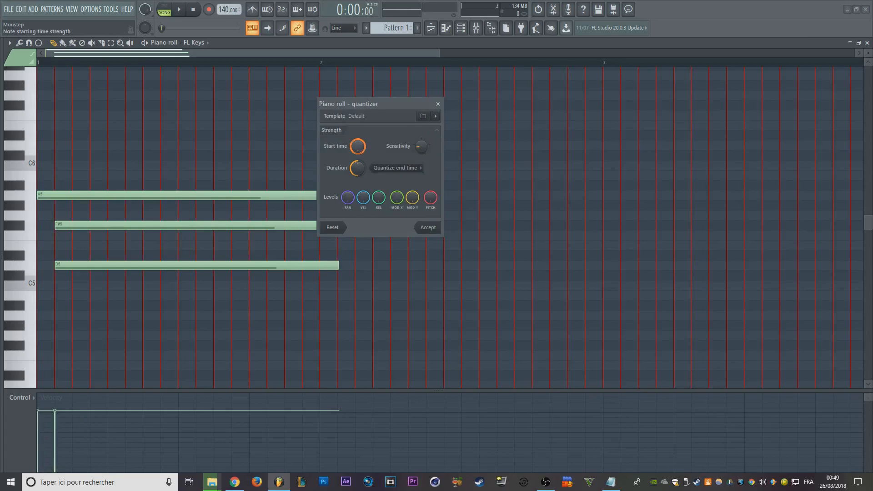
drag(358, 167, 358, 141)
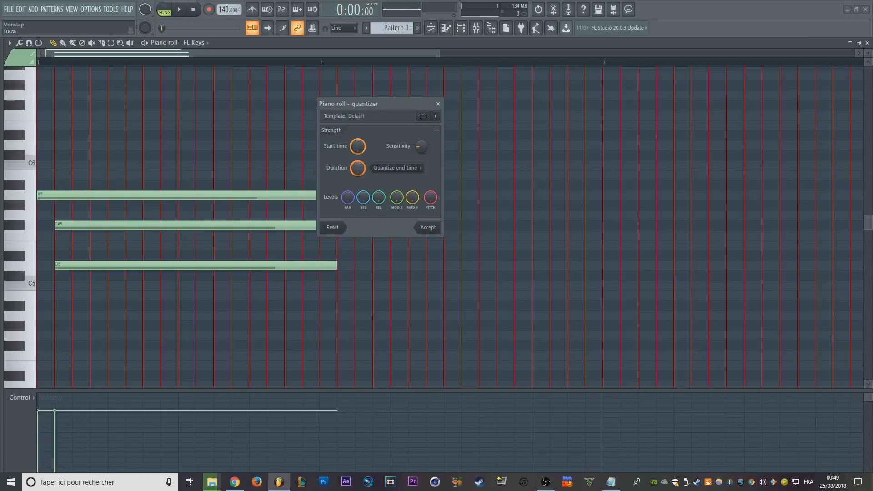
click(430, 230)
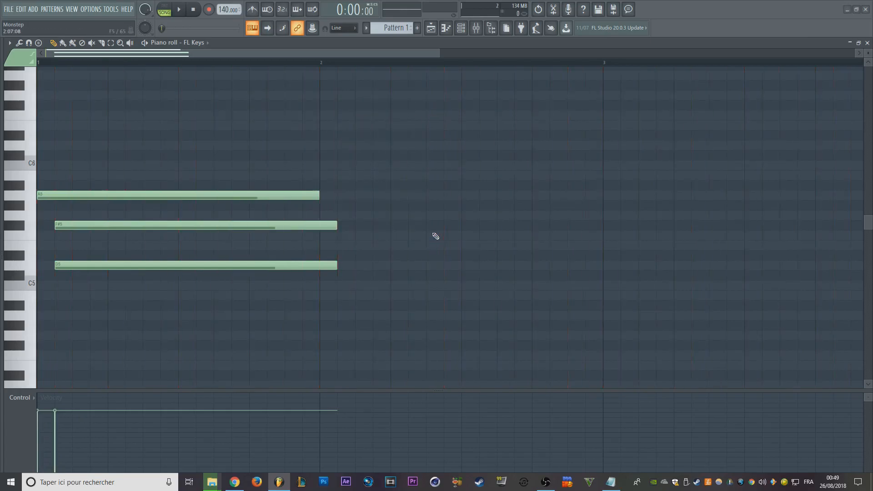
drag(330, 225, 313, 225)
drag(295, 264, 277, 264)
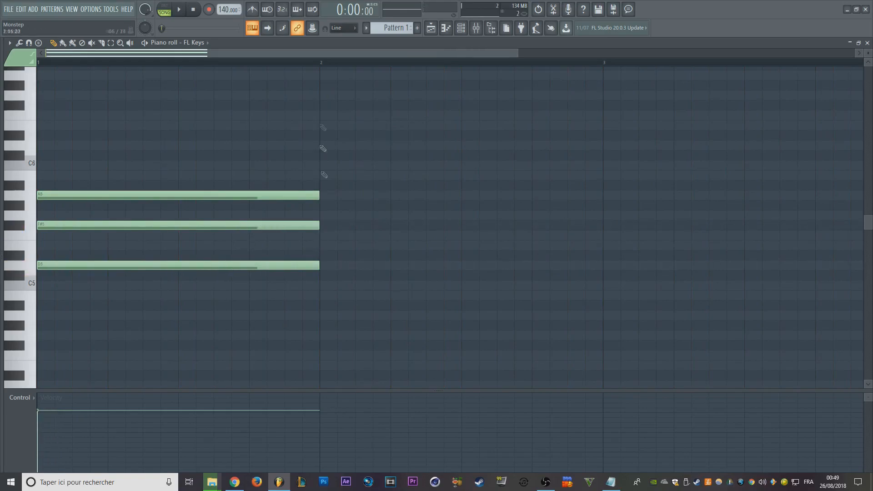
- Arpeggiate the chord over a range of 2 with the Flip pattern and the Alternate range mode
drag(518, 53, 686, 53)
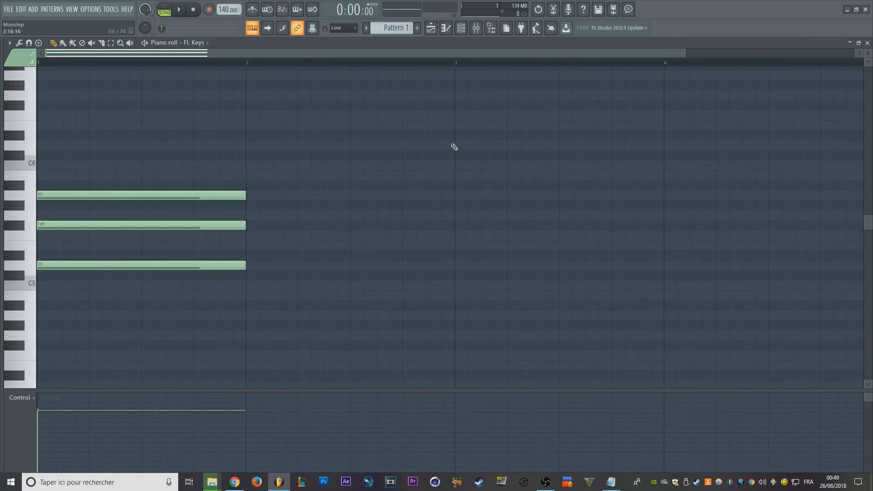
key(alt+a)
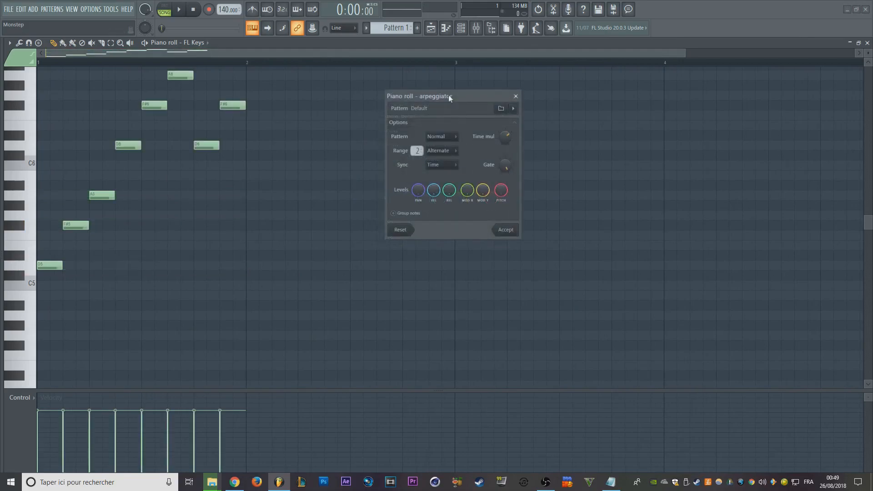
drag(448, 94, 468, 129)
click(458, 171)
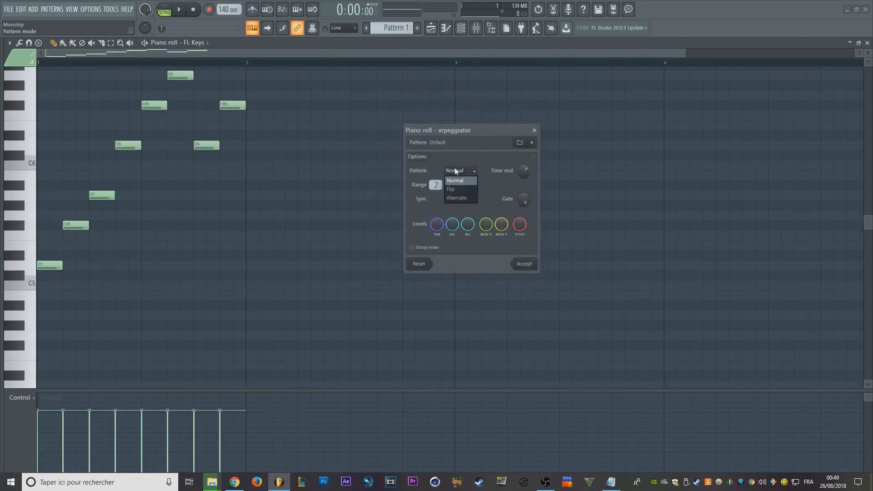
click(474, 185)
click(467, 203)
key(space)
key(space)
click(470, 184)
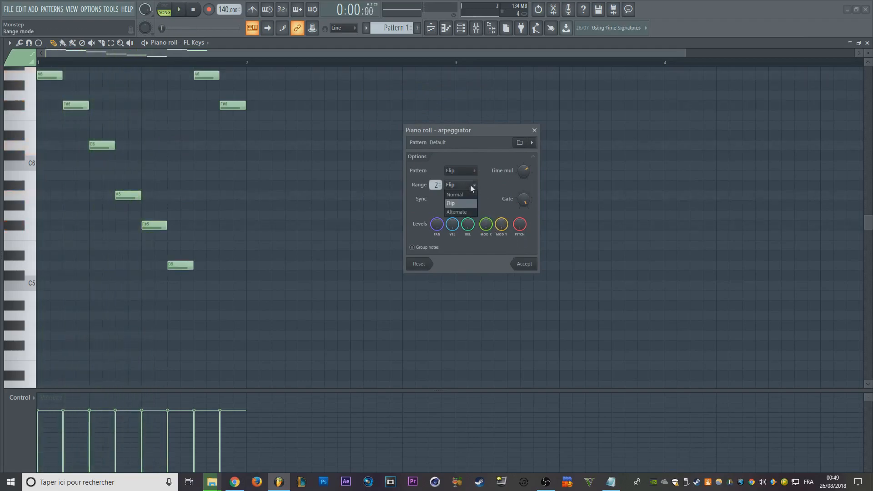
click(476, 211)
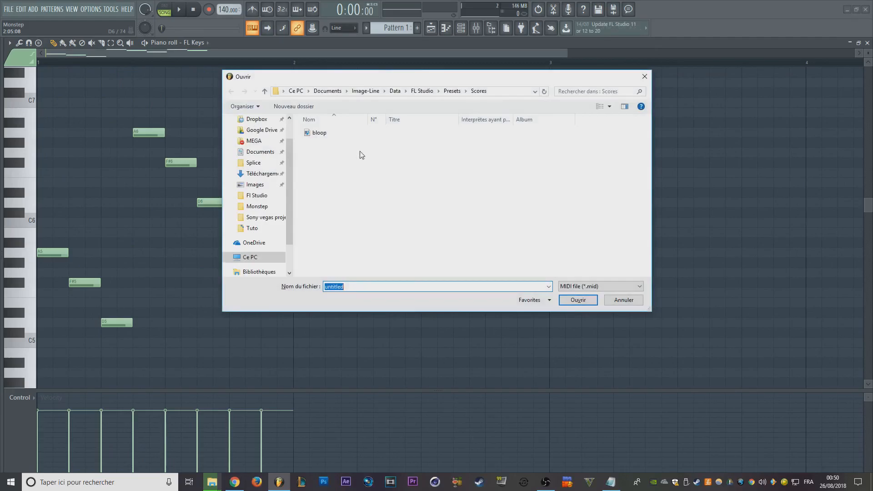
- Look at the bloop MIDI file in the Scores folder and close the file dialog without importing it
drag(426, 82, 425, 69)
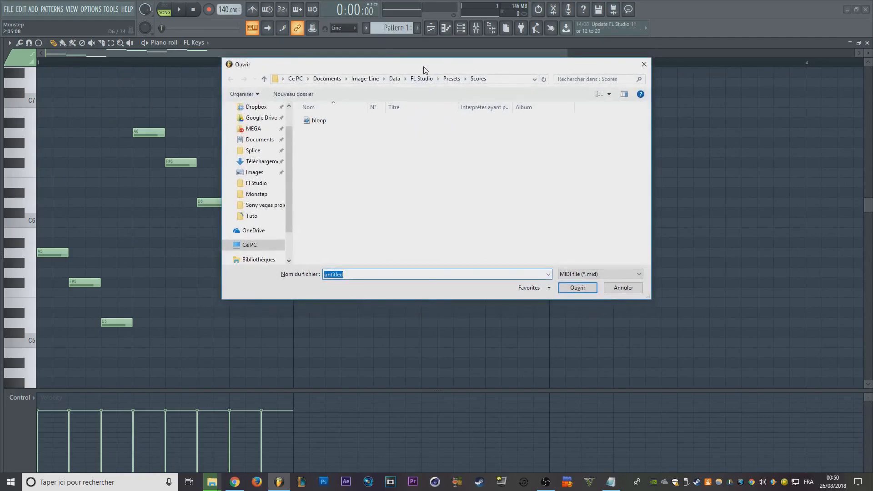
click(329, 121)
click(644, 64)
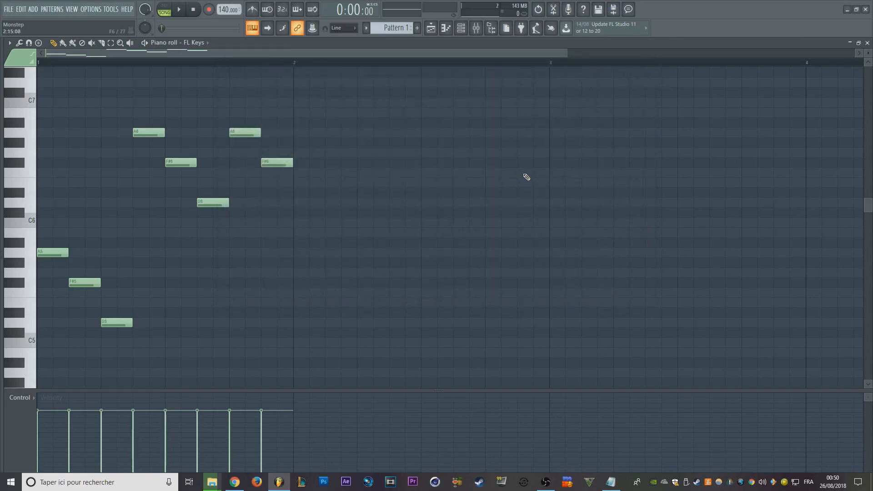
- Delete all the arpeggio notes and switch to the Mixer
key(Delete)
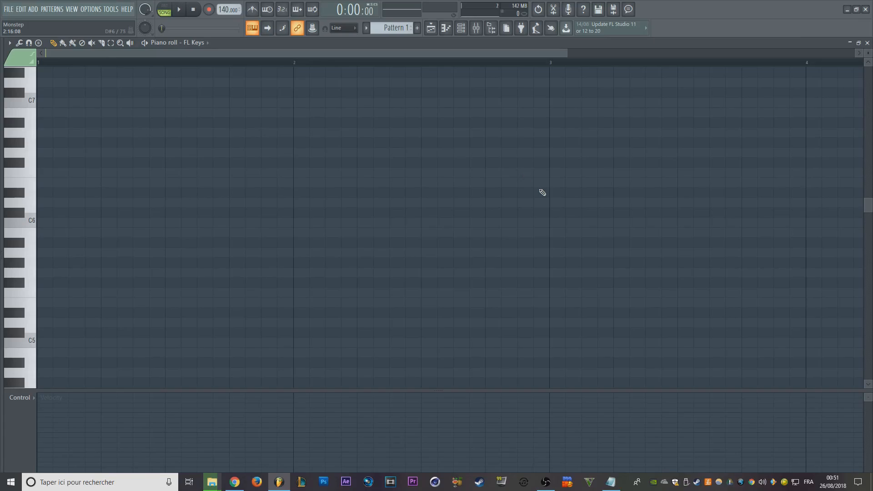
click(431, 28)
key(F9)
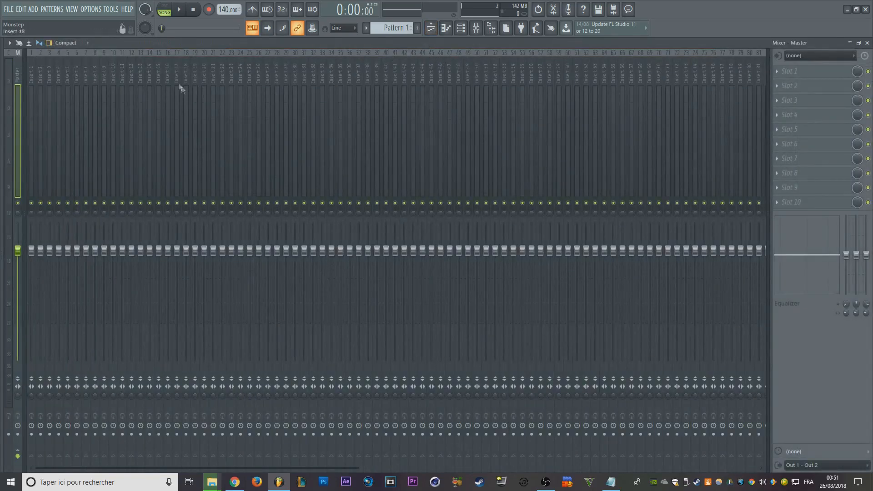
- Select mixer track Insert 1 and load Fruity Delay 3 into its first effect slot
click(34, 80)
click(80, 69)
click(33, 73)
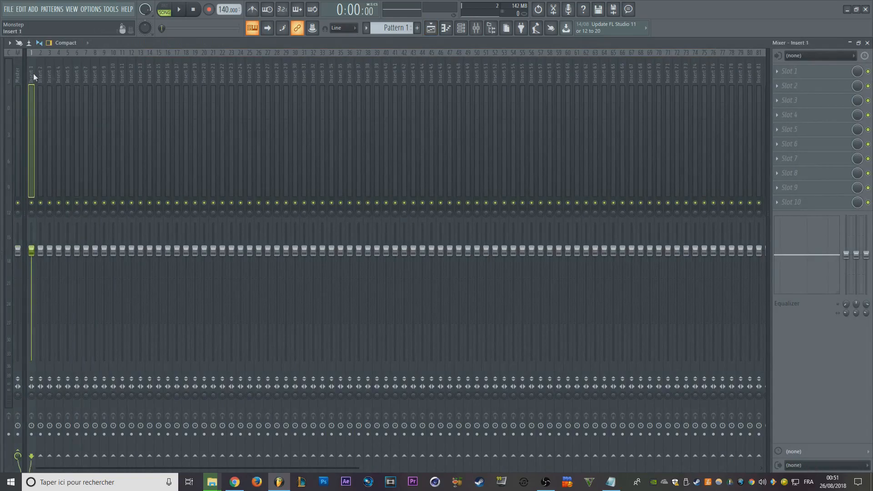
click(783, 72)
click(657, 153)
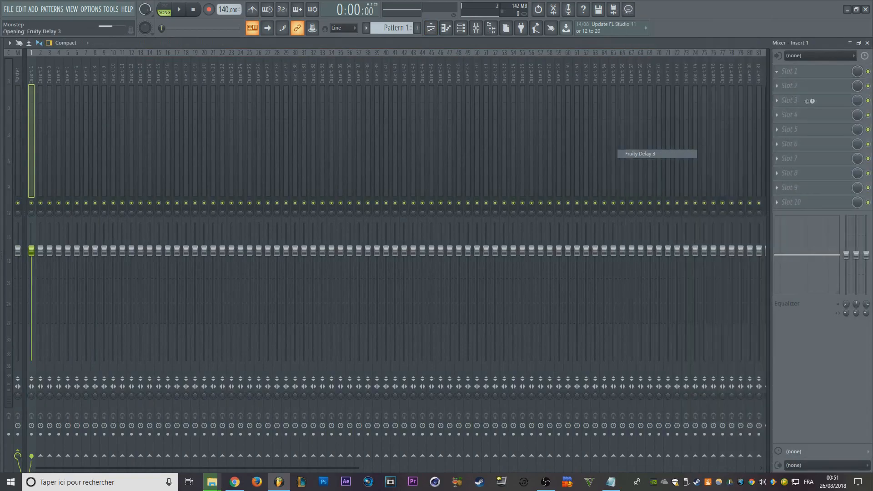
- Load Fruity Soft Clipper into both slot 2 and slot 3 of Insert 1
click(809, 89)
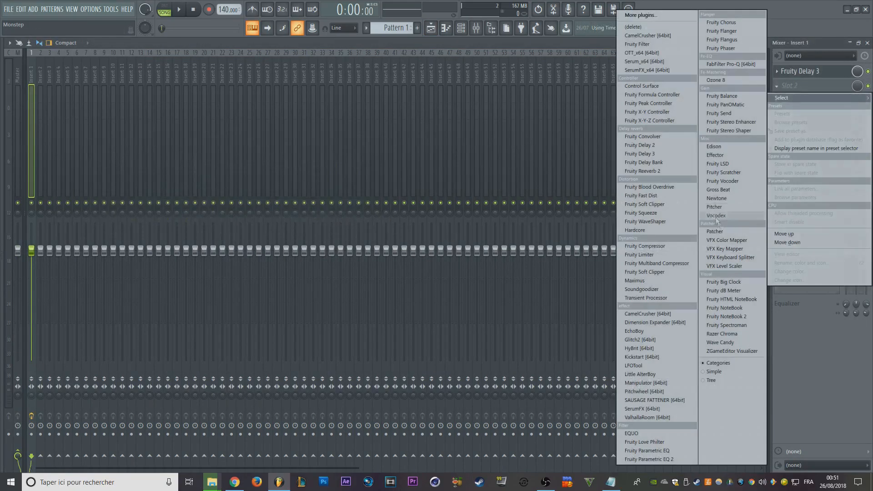
click(658, 204)
click(807, 108)
click(680, 267)
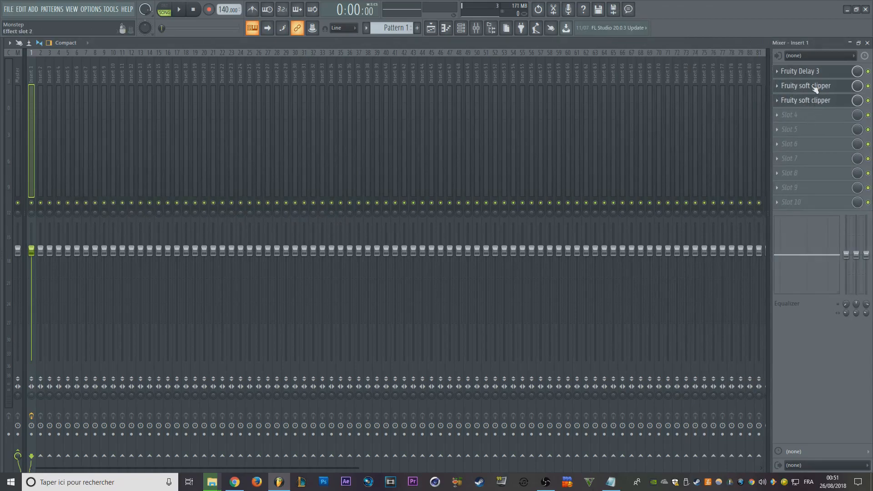
- Reorder Insert 1's effects with a soft clipper in slot 1, Fruity Delay 3 in slot 3 and the other soft clipper in slot 4
scroll(813, 87, up, 1)
scroll(813, 72, down, 3)
scroll(815, 118, down, 1)
scroll(815, 132, up, 7)
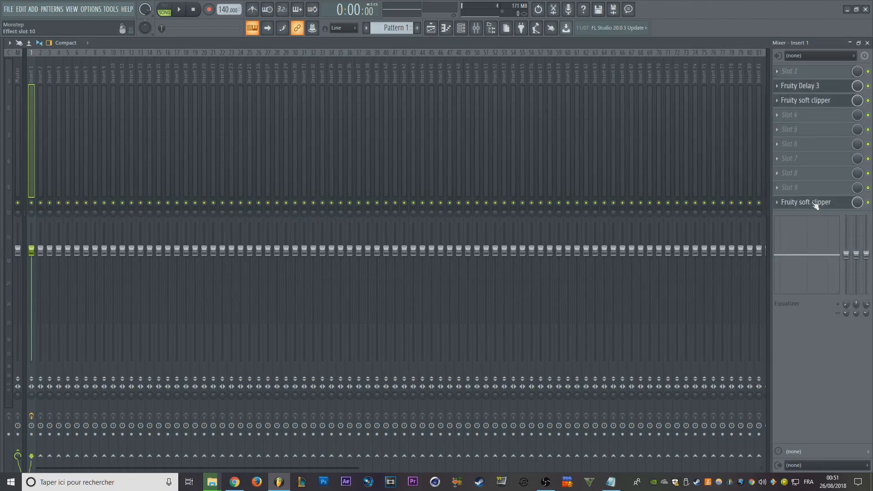
scroll(816, 176, up, 6)
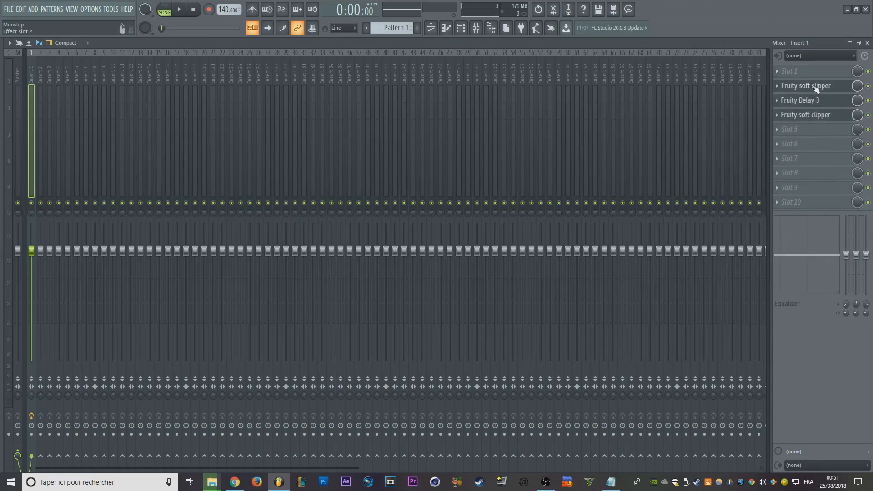
scroll(816, 88, up, 1)
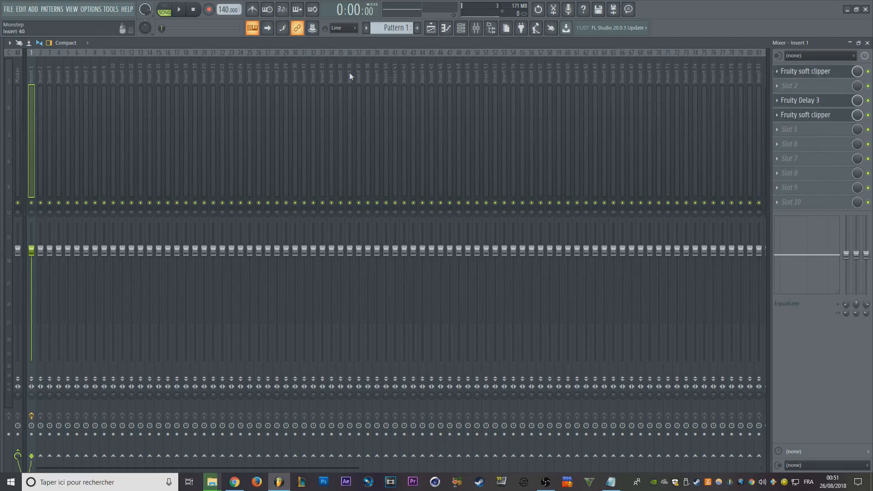
- Rename mixer track Insert 27 to qsedfsqa and give it a random purple colour
click(194, 75)
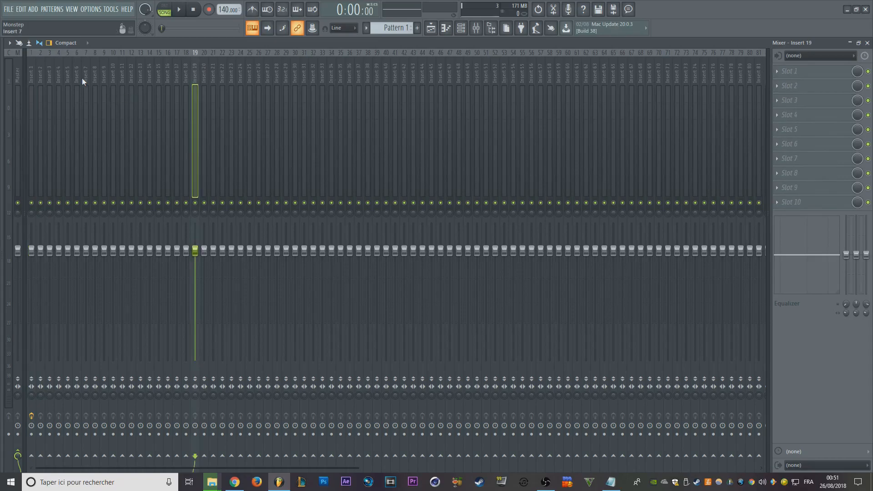
click(265, 79)
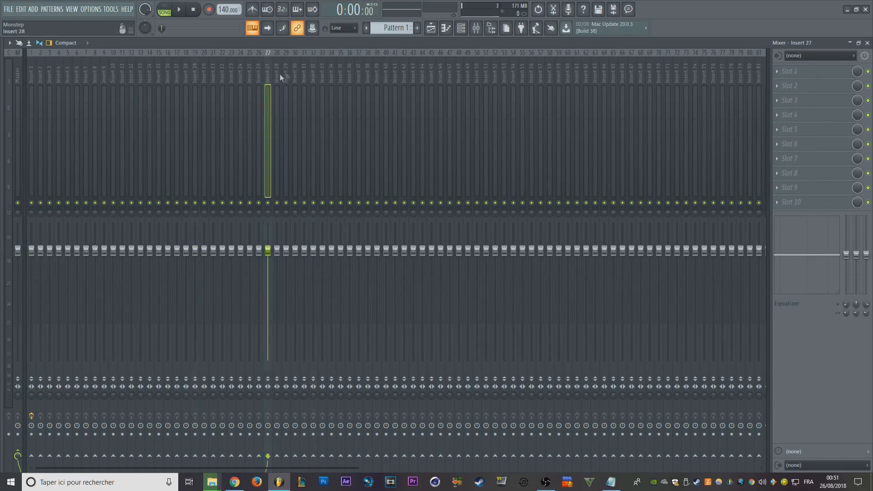
key(F2)
text(qsedfsqa)
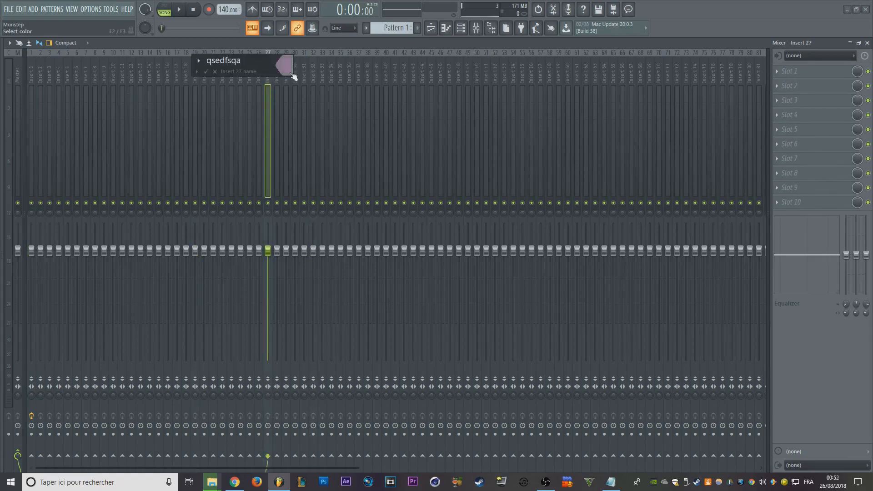
key(Return)
- Rename mixer track Insert 34 to aqzesr and give it a random red colour
click(331, 73)
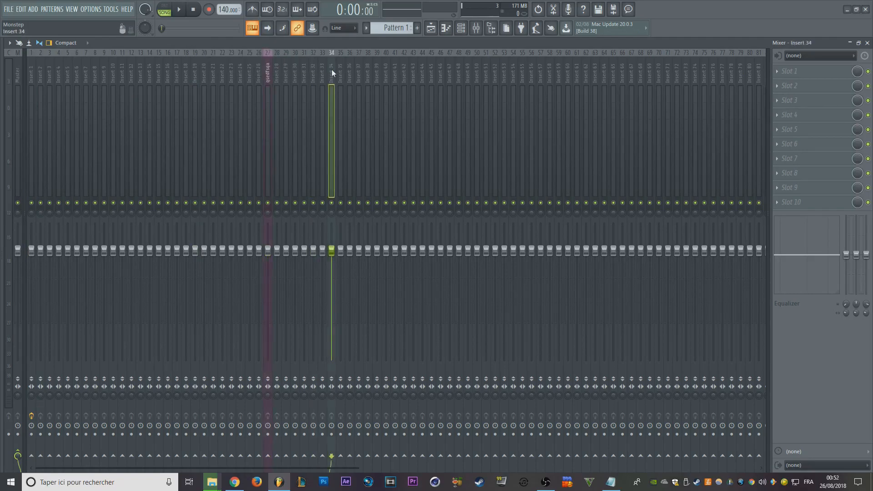
key(F2)
text(aqzesr)
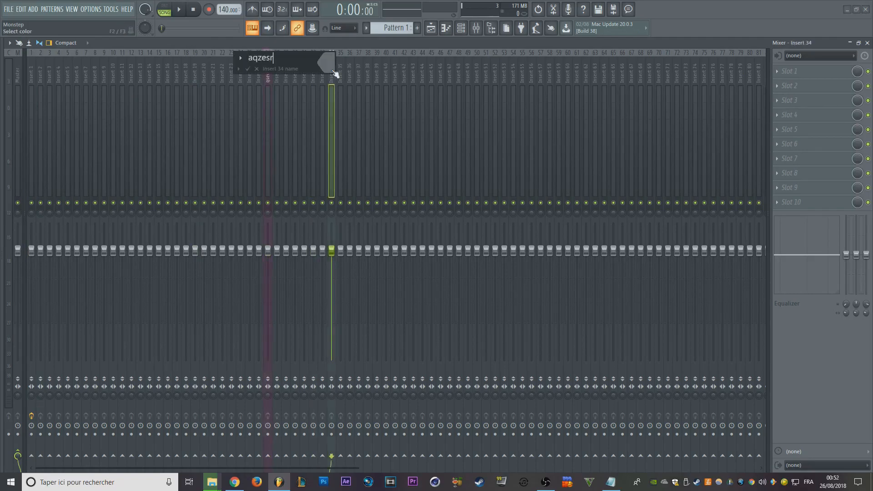
key(Return)
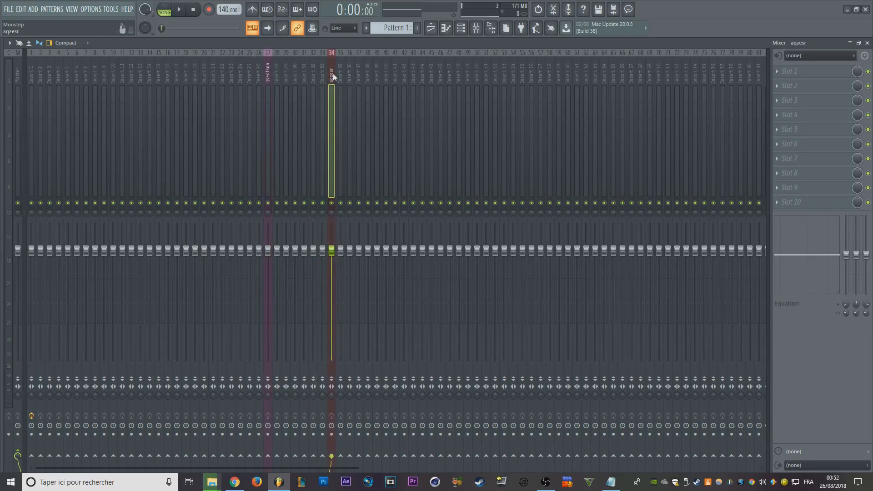
- Move the qsedfsqa track to mixer position 3 and the aqzesr track to position 4
drag(323, 75, 114, 77)
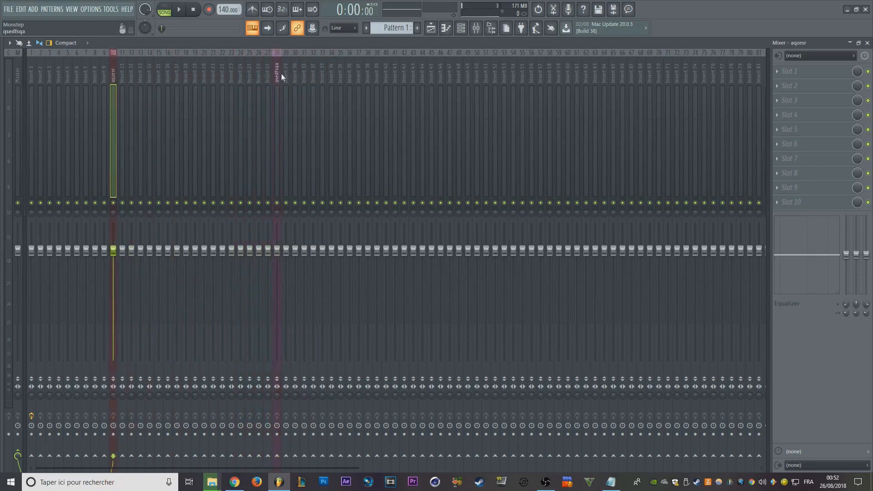
drag(280, 74, 49, 75)
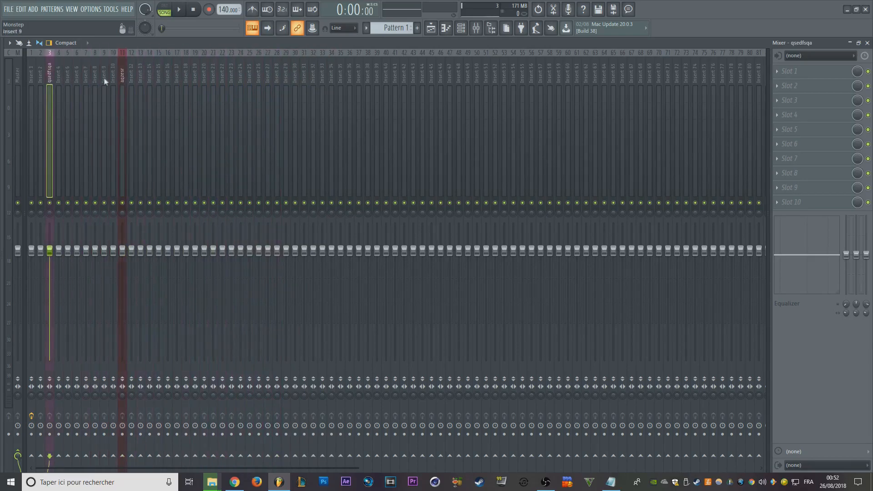
drag(124, 73, 59, 74)
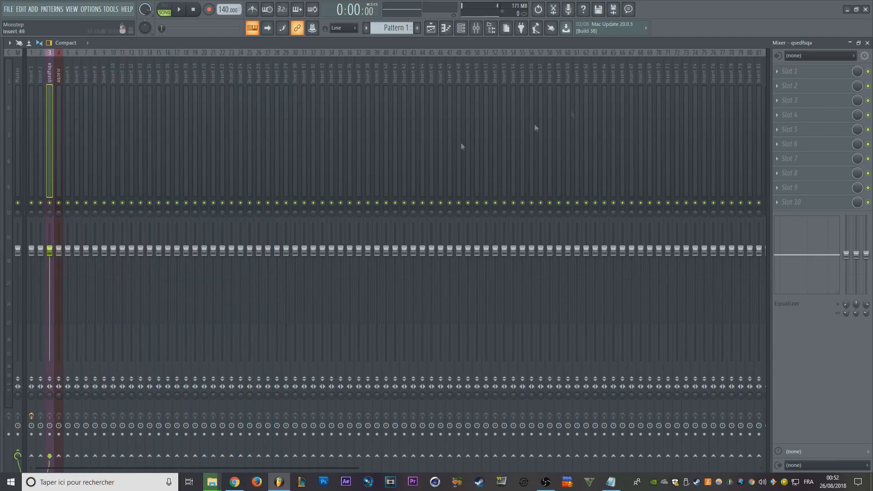
- Give mixer track Insert 60 a random green colour without entering a name
click(568, 73)
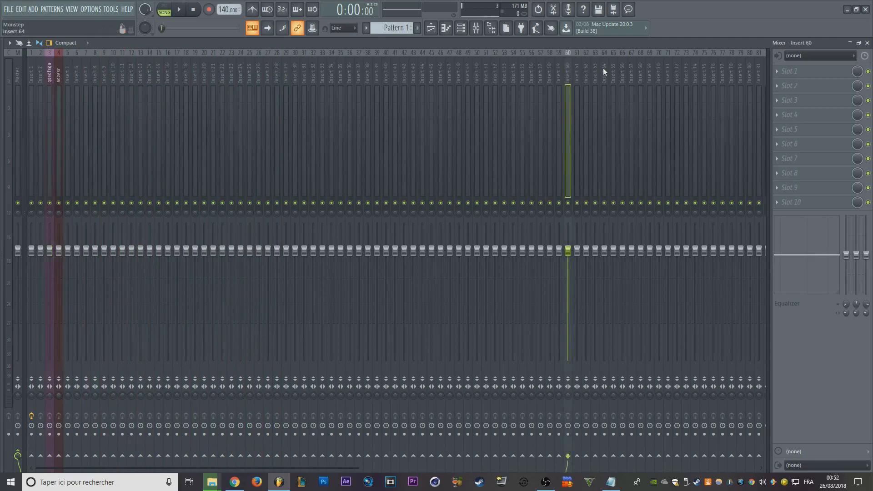
key(F2)
key(F2)
key(F2)
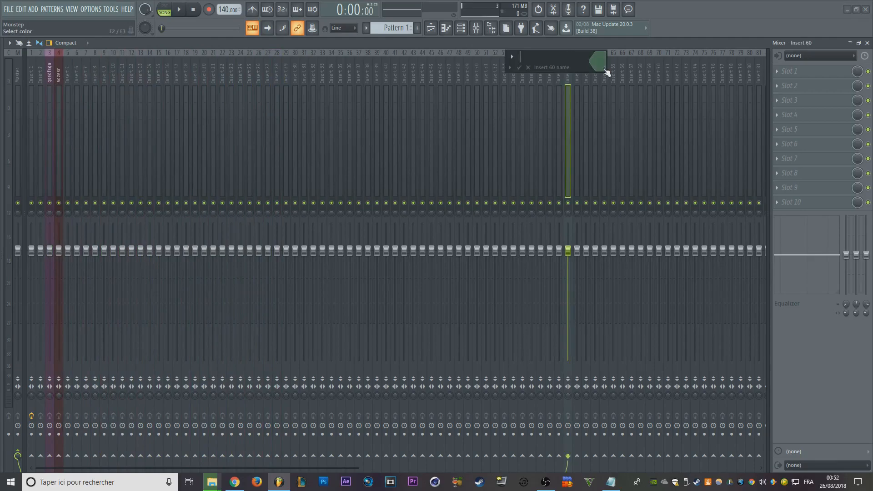
key(Return)
- Route the aqzesr track only to Insert 60, move it to position 12 and undo that move
click(58, 76)
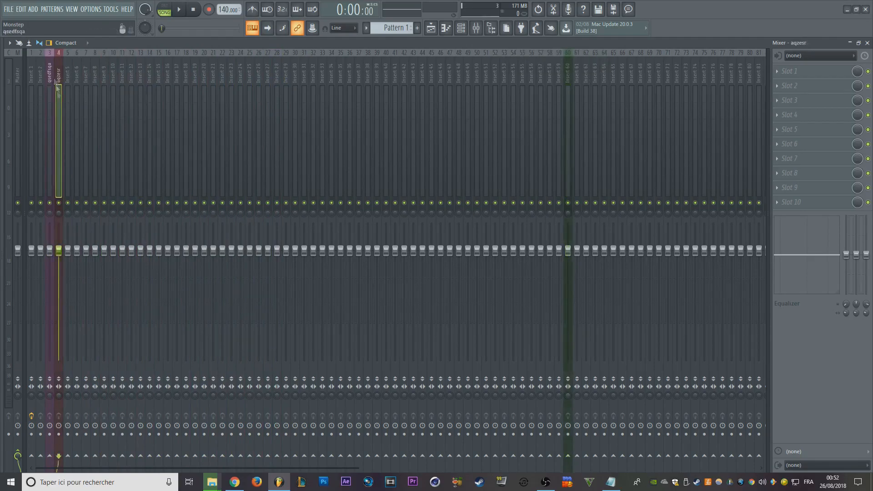
click(568, 456)
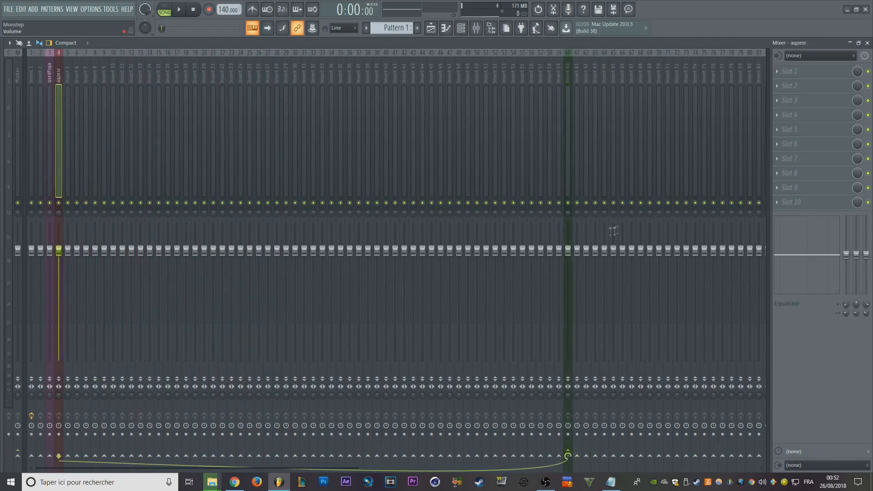
drag(61, 80, 132, 80)
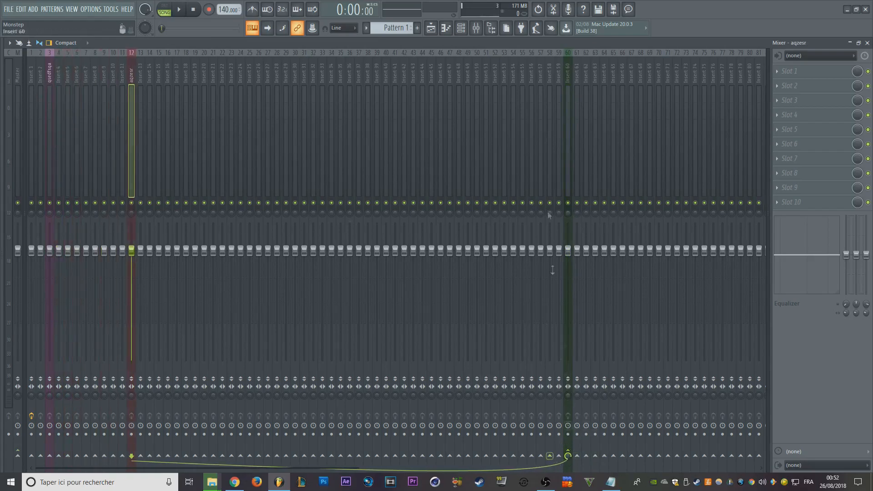
key(ctrl+z)
- Select mixer tracks 3 through 12 together and route them all only to Insert 60
click(51, 79)
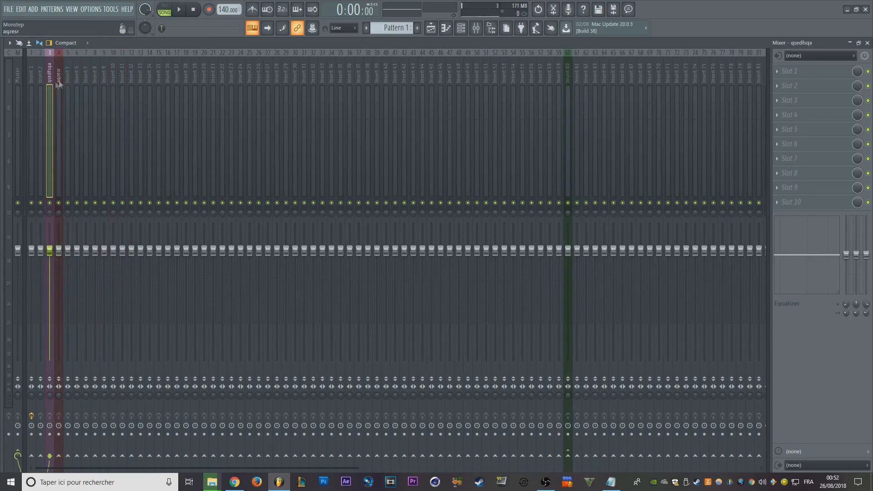
click(129, 67)
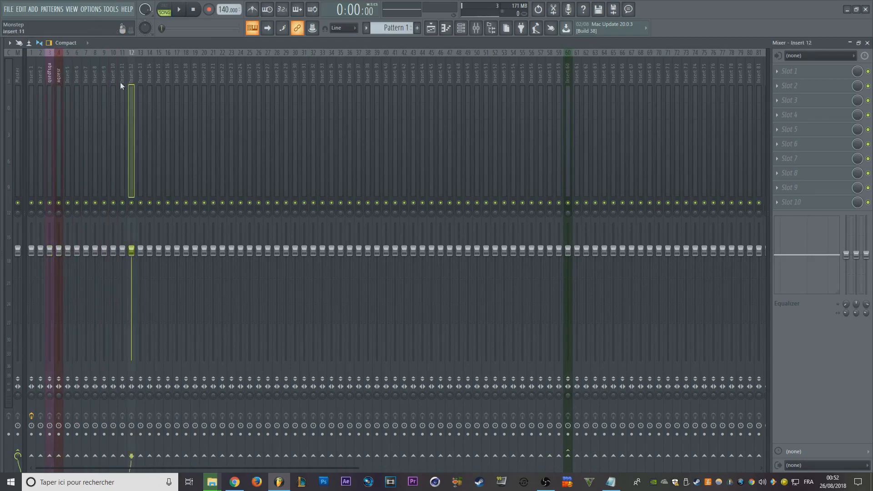
drag(133, 76, 53, 76)
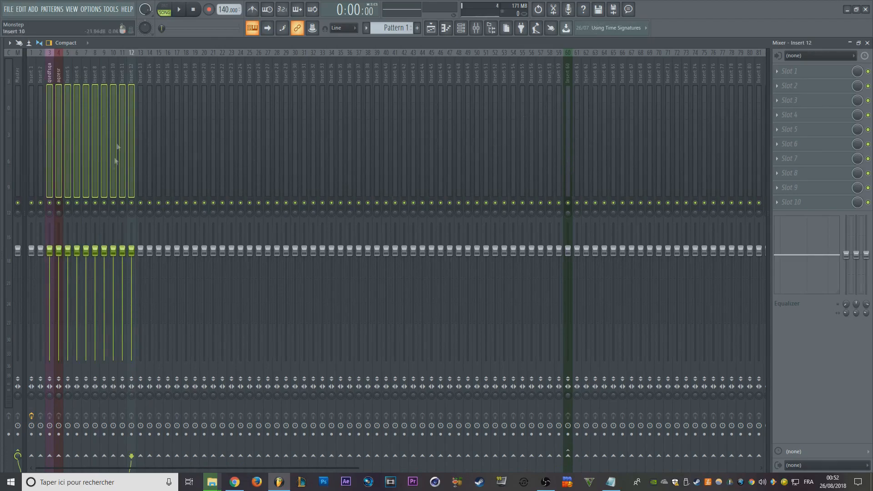
click(569, 457)
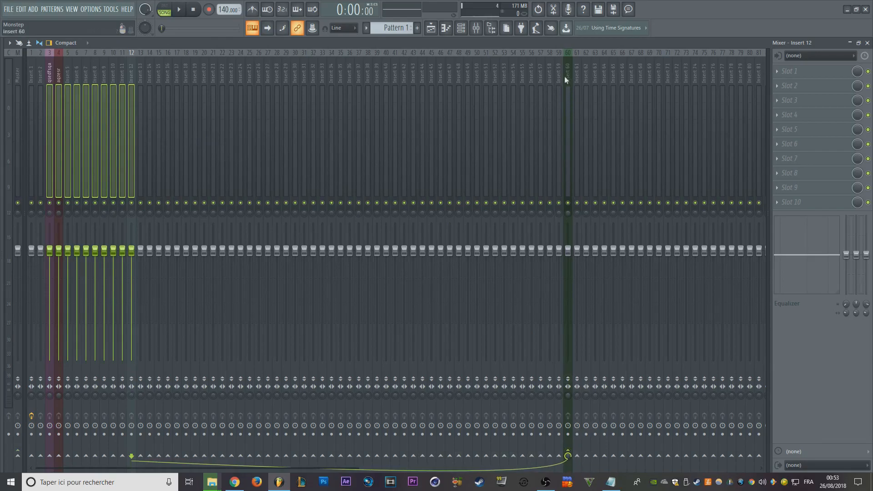
- Examine the output routing of the individual mixer tracks between positions 3 and 12
click(113, 115)
click(86, 114)
click(68, 115)
click(59, 114)
click(113, 113)
click(122, 111)
click(95, 109)
click(68, 107)
click(51, 89)
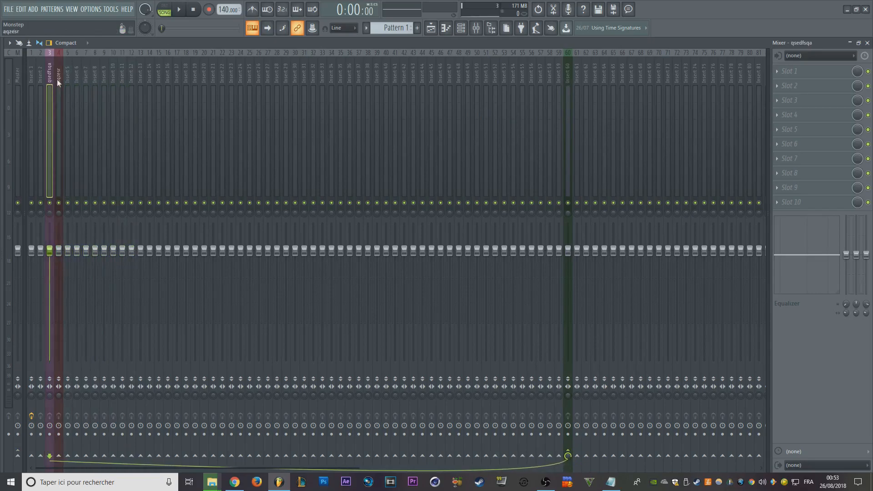
click(57, 81)
click(343, 68)
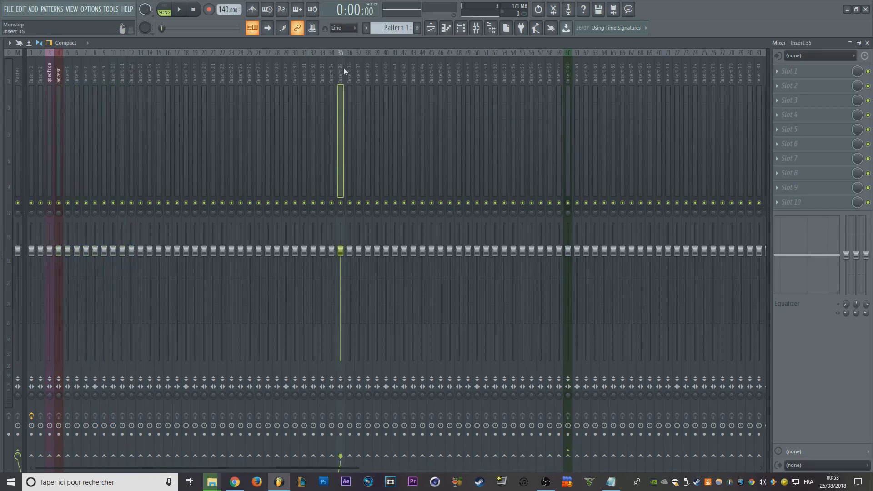
click(215, 59)
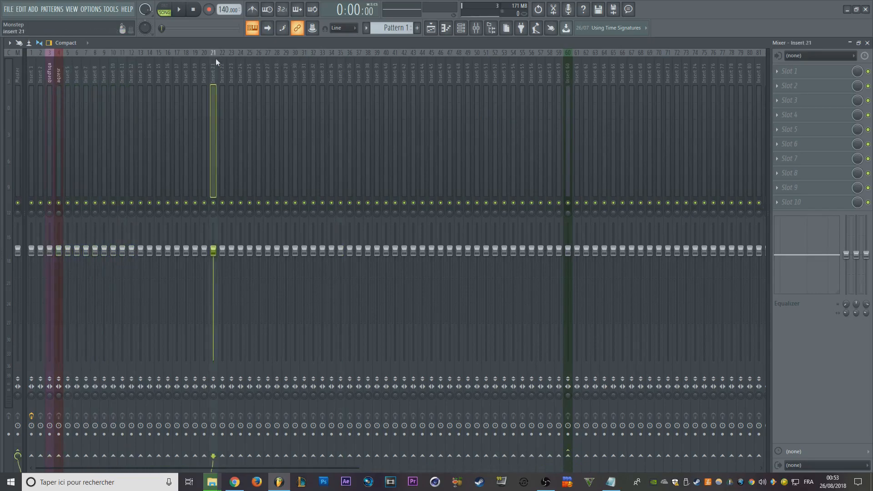
double_click(203, 70)
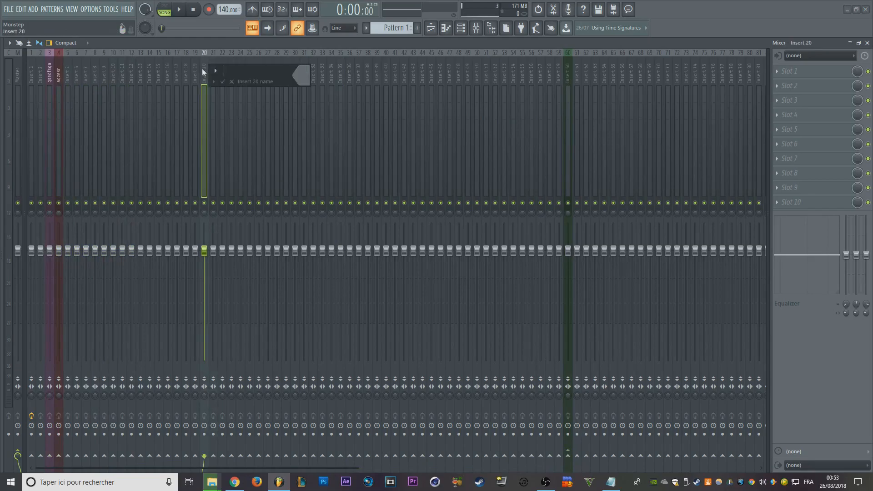
key(F2)
key(Escape)
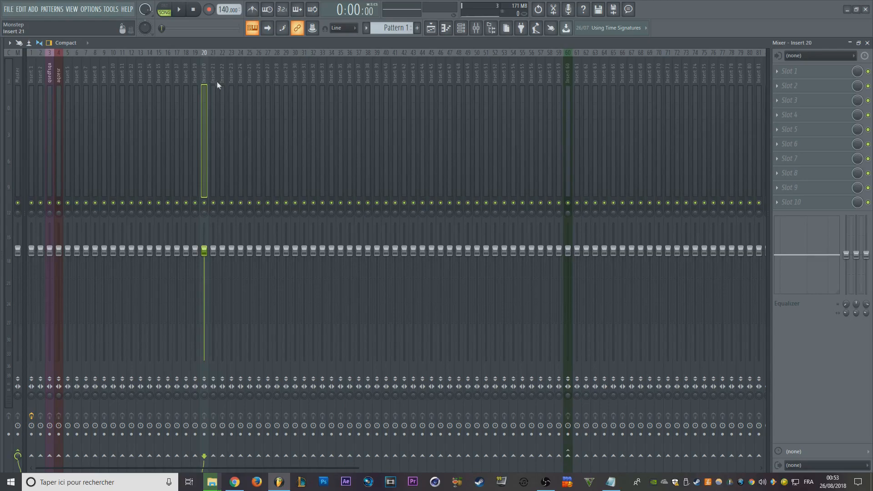
- Check the output routing of Insert 10 and of the aqzesr track
click(114, 82)
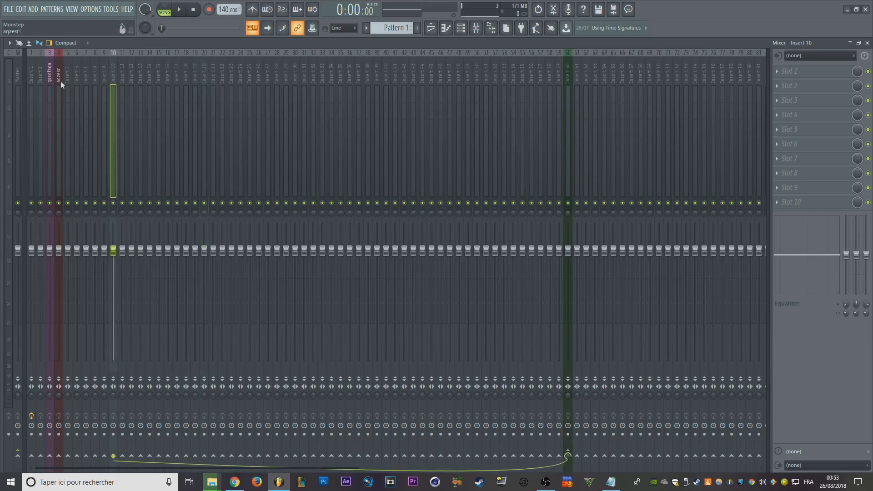
click(59, 80)
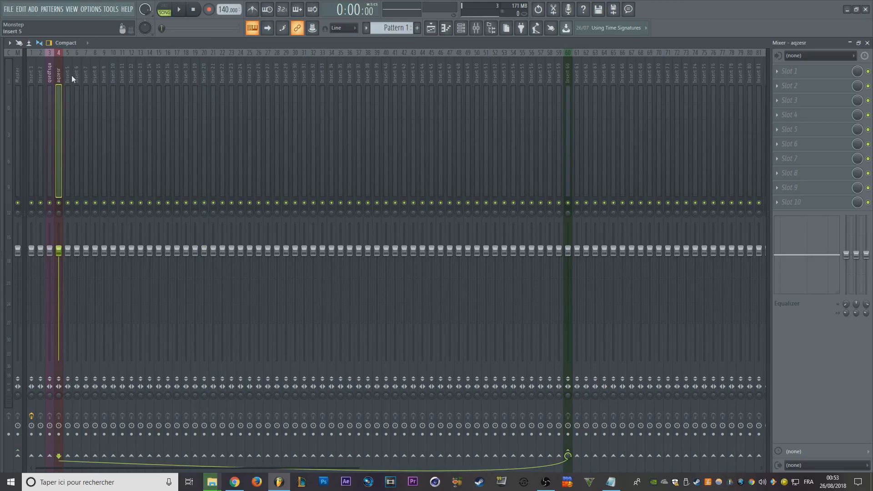
- Solo Insert 11 along with its routed tracks, solo Insert 15 on its own, and clear the solo
click(120, 73)
click(186, 73)
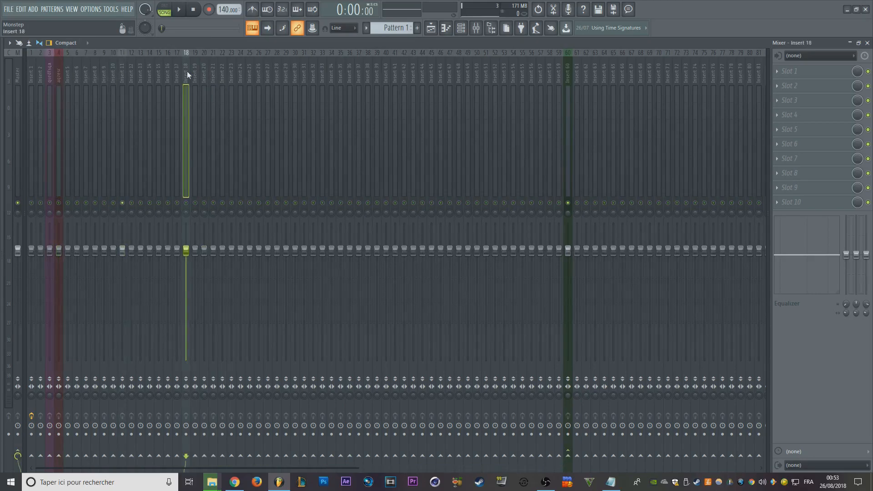
click(260, 73)
click(224, 74)
click(157, 81)
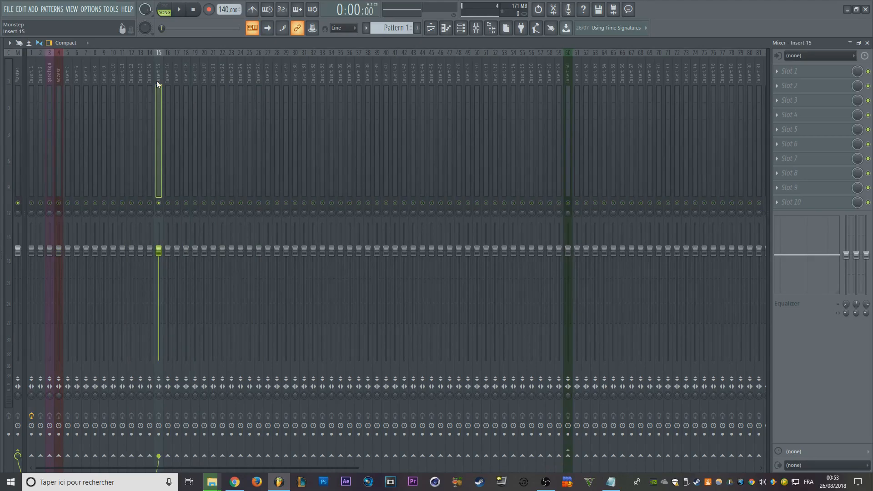
key(s)
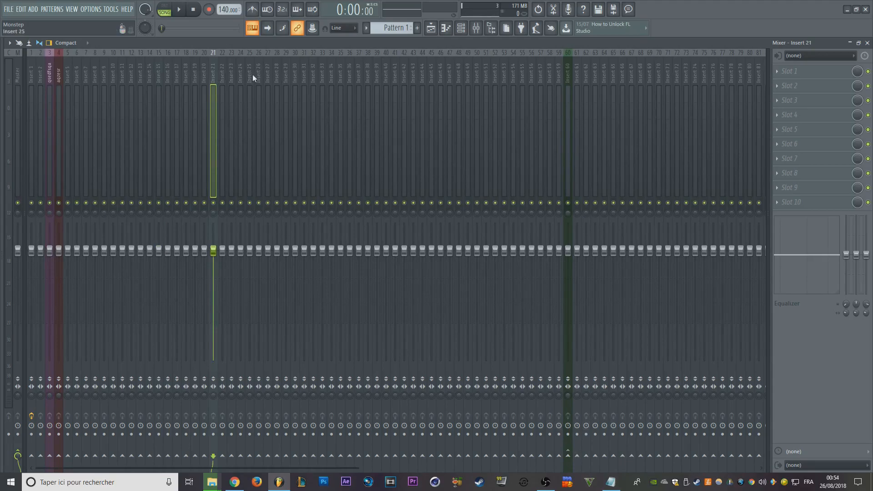
- Route Insert 22 only to Insert 60, removing its send to the Master
click(276, 75)
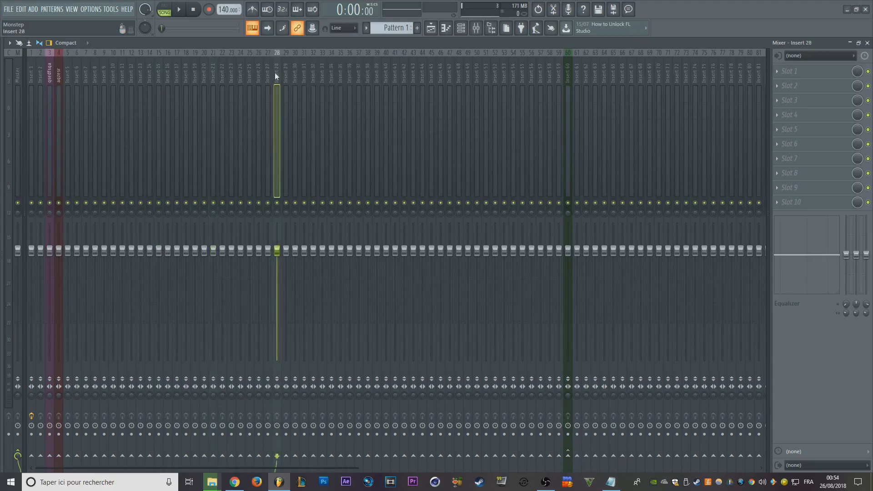
drag(274, 73, 221, 86)
click(221, 81)
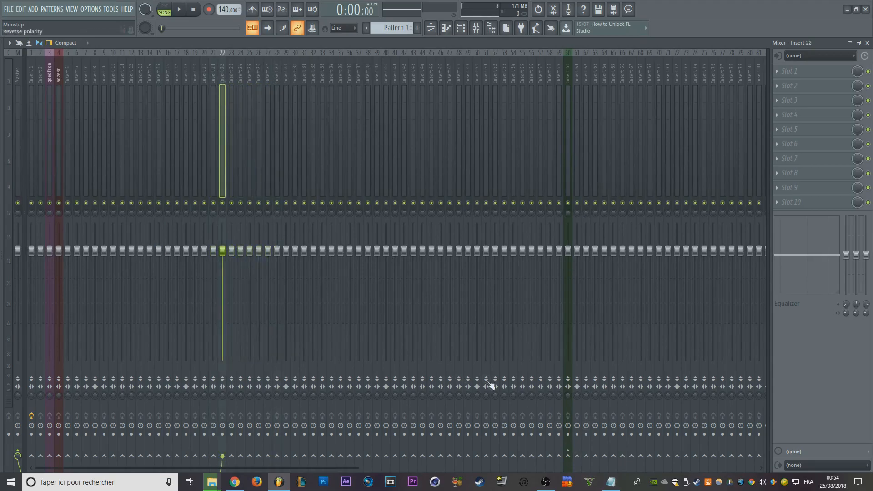
click(570, 457)
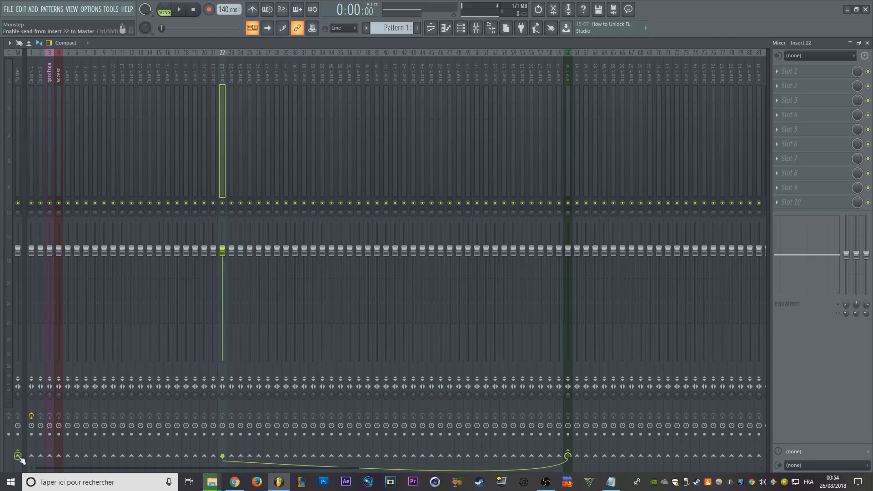
click(52, 78)
click(30, 73)
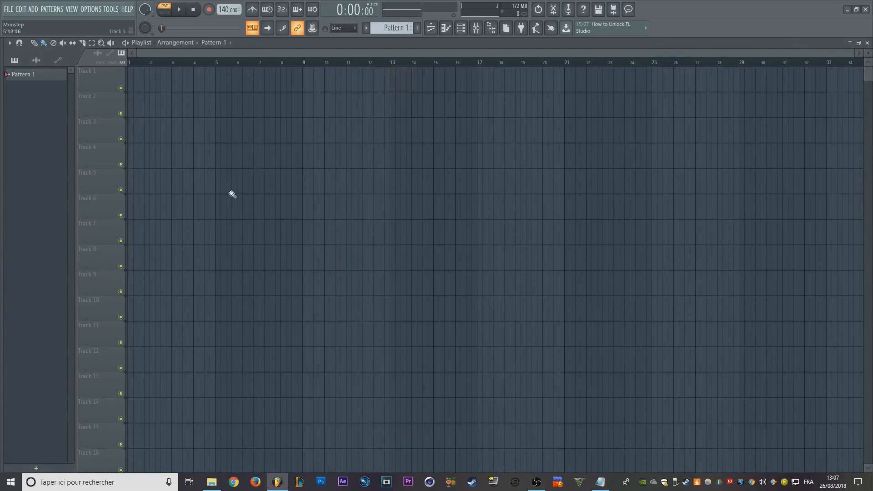
- Zoom the empty Playlist timeline in and out and pan across its bars
scroll(228, 201, up, 4)
drag(228, 201, 737, 267)
scroll(401, 192, down, 2)
scroll(400, 192, down, 1)
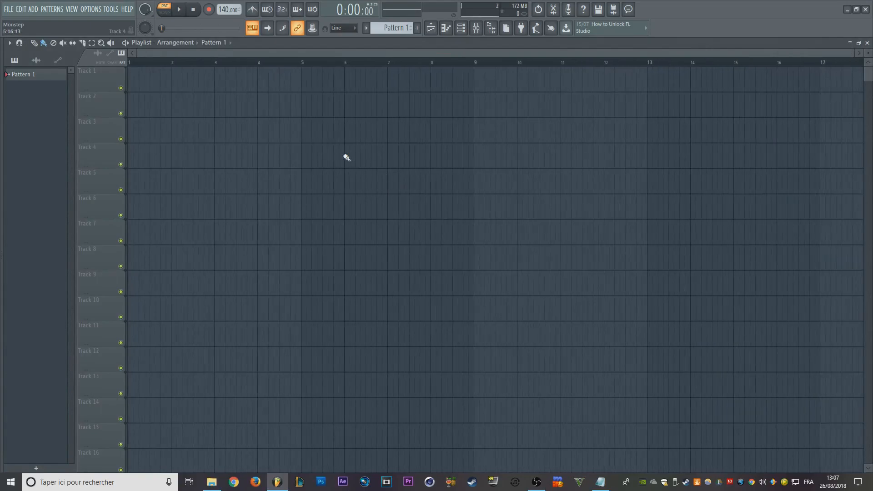
scroll(235, 212, up, 2)
scroll(404, 201, up, 1)
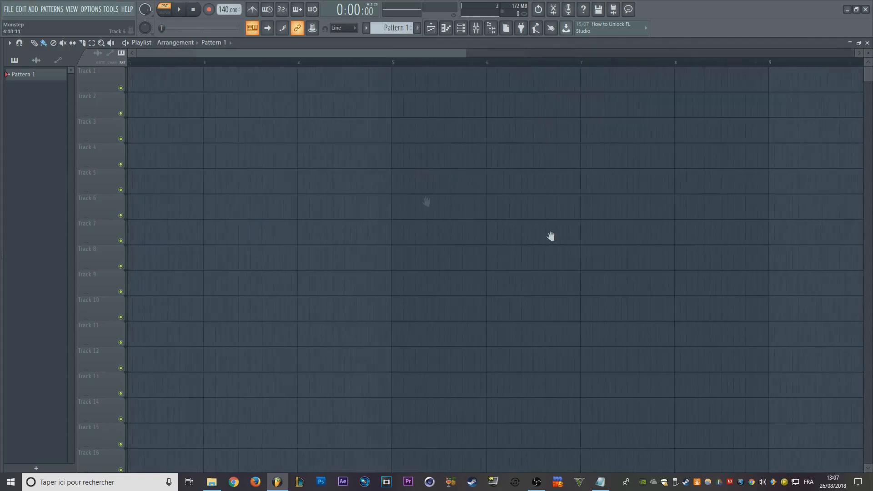
scroll(402, 201, down, 2)
scroll(194, 159, up, 2)
drag(195, 160, 578, 246)
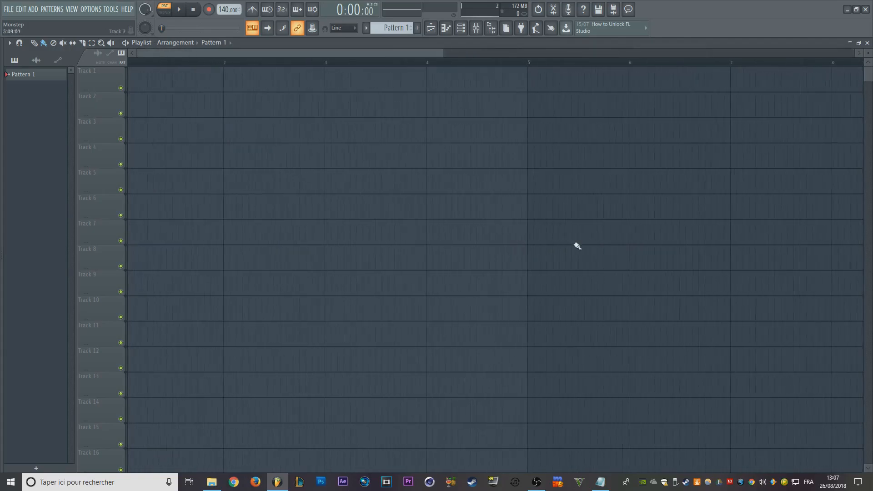
- Pan along the empty Playlist's bars and zoom the timeline in and out around different positions
click(101, 56)
scroll(282, 195, up, 2)
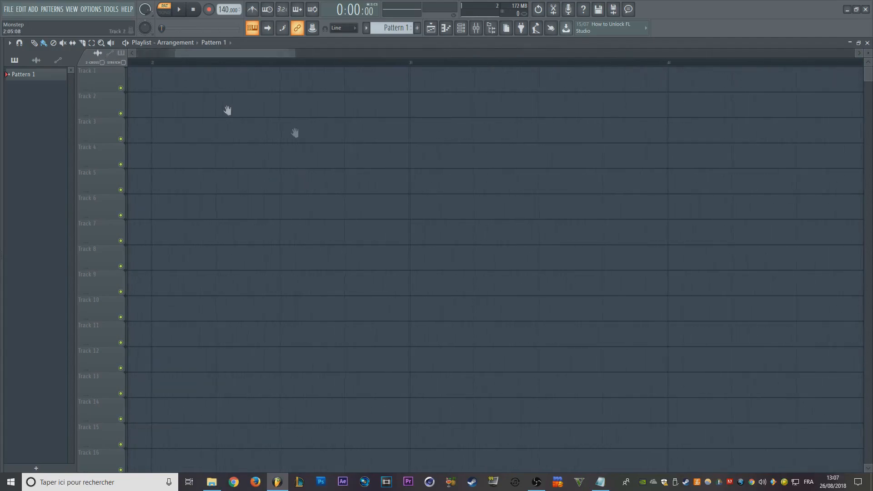
drag(228, 111, 670, 227)
scroll(319, 180, down, 4)
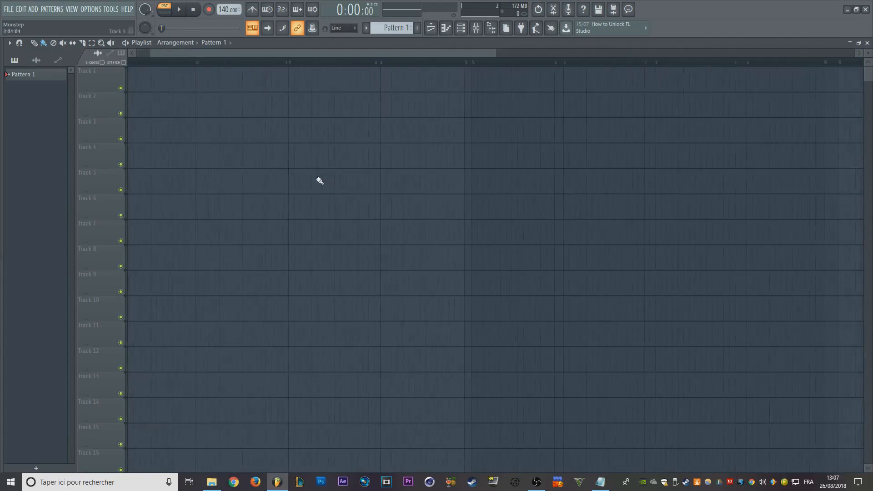
scroll(208, 145, up, 3)
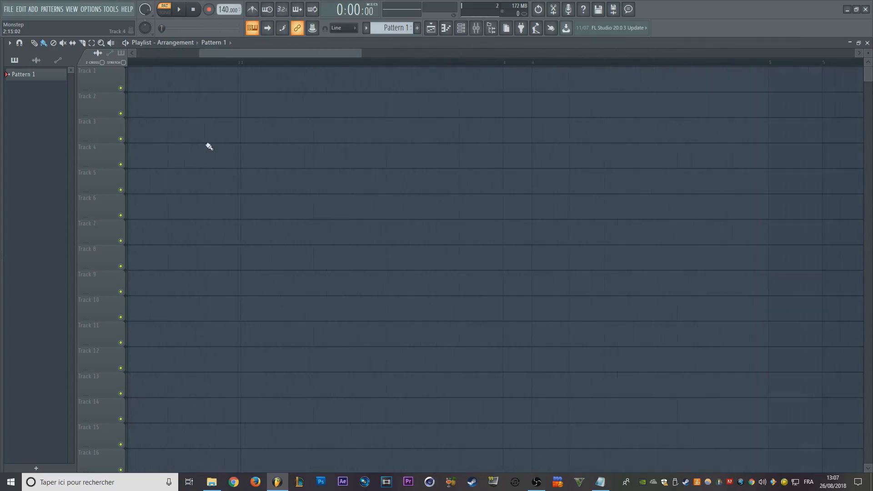
scroll(209, 146, down, 2)
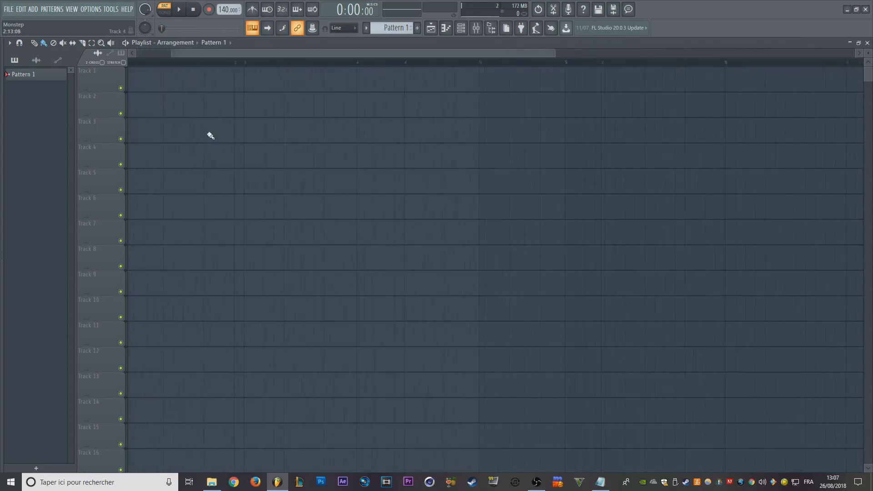
- Scroll vertically through the Playlist tracks and return to Track 1
scroll(211, 136, down, 4)
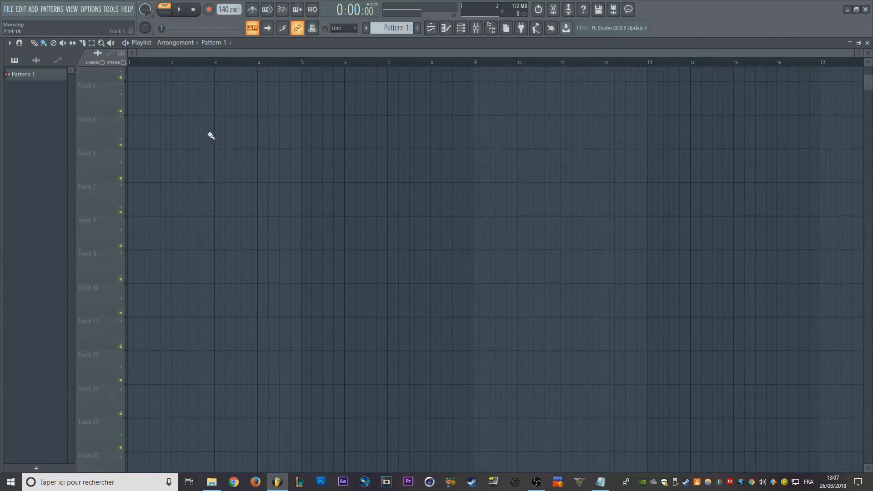
scroll(211, 136, up, 4)
scroll(215, 137, down, 4)
scroll(273, 269, up, 5)
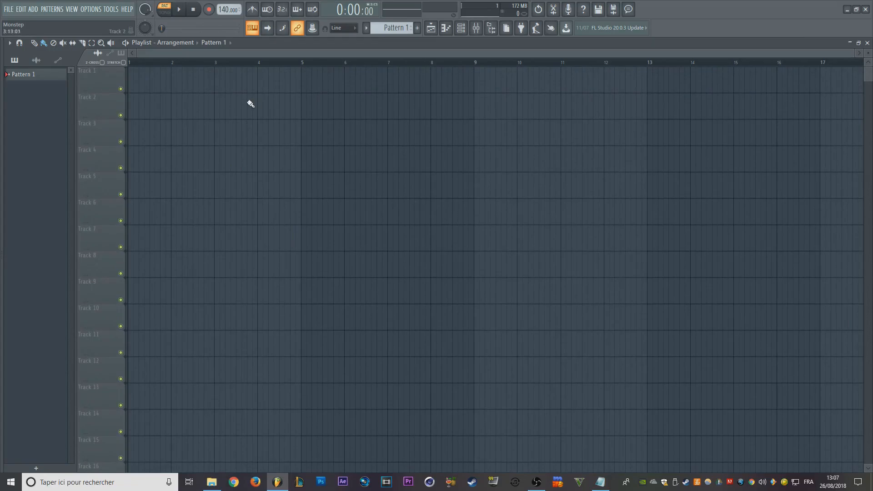
- Zoom the Playlist timeline out to an overview of hundreds of bars and vary the track height from smallest to largest
scroll(251, 104, down, 10)
scroll(244, 98, down, 10)
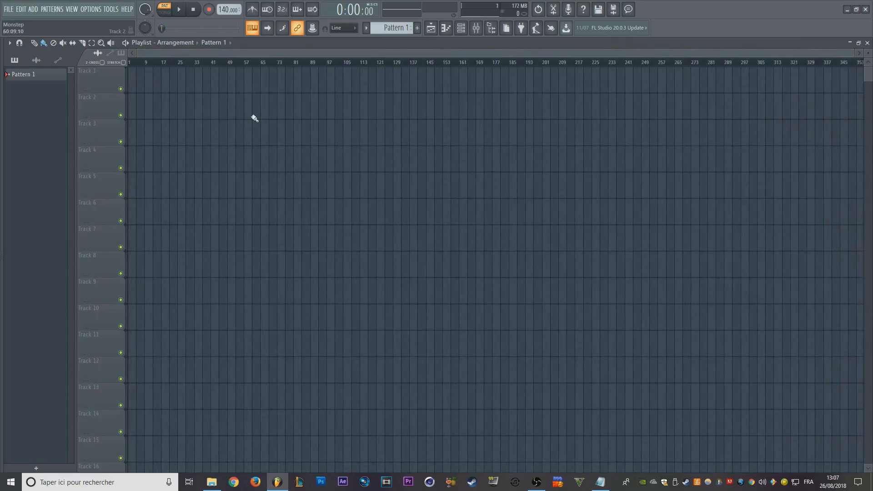
scroll(173, 117, up, 3)
scroll(496, 268, down, 3)
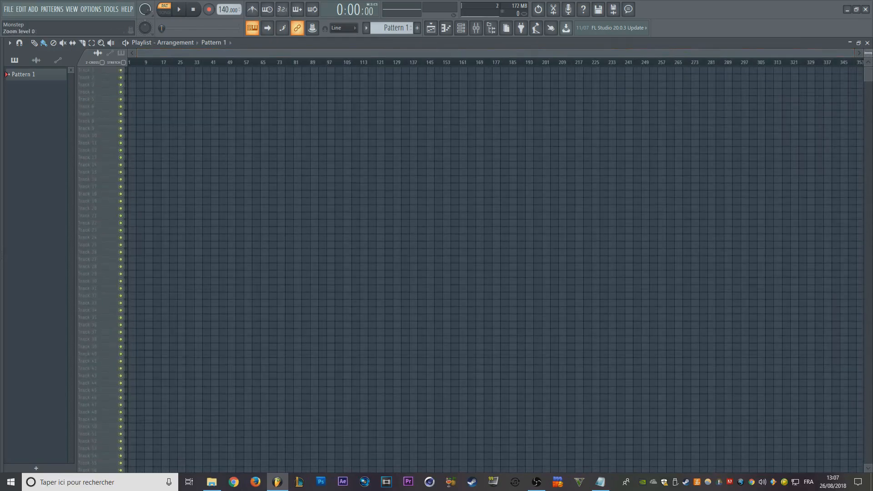
drag(869, 53, 868, 71)
scroll(187, 108, up, 10)
scroll(184, 54, down, 3)
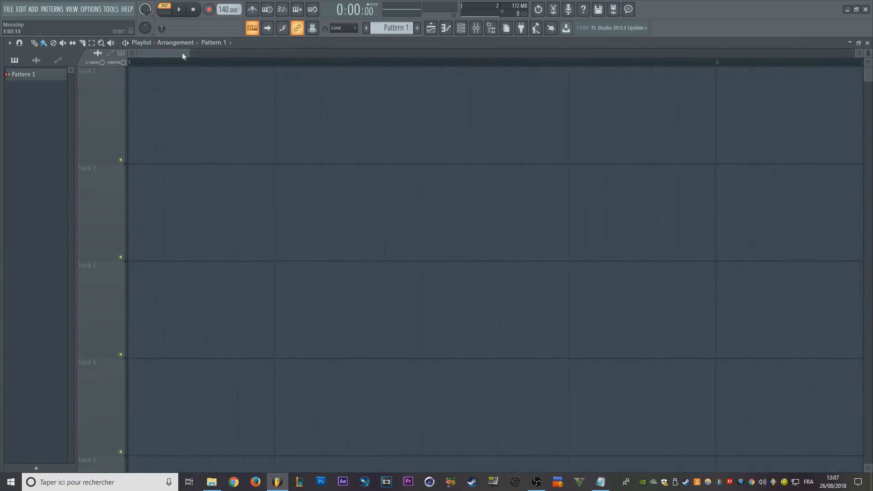
- Expand the Nouveau dossier folder in the Browser, look through its samples, collapse it, and hide the Browser
mouse_move(1, 77)
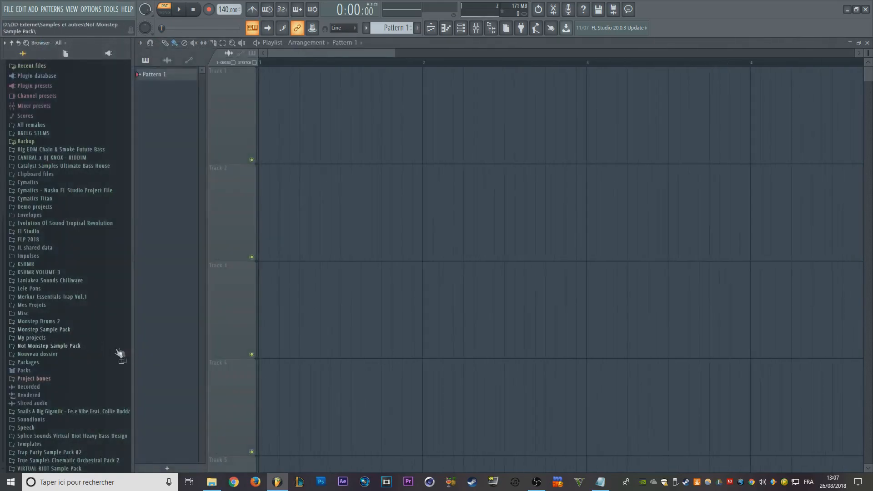
click(82, 354)
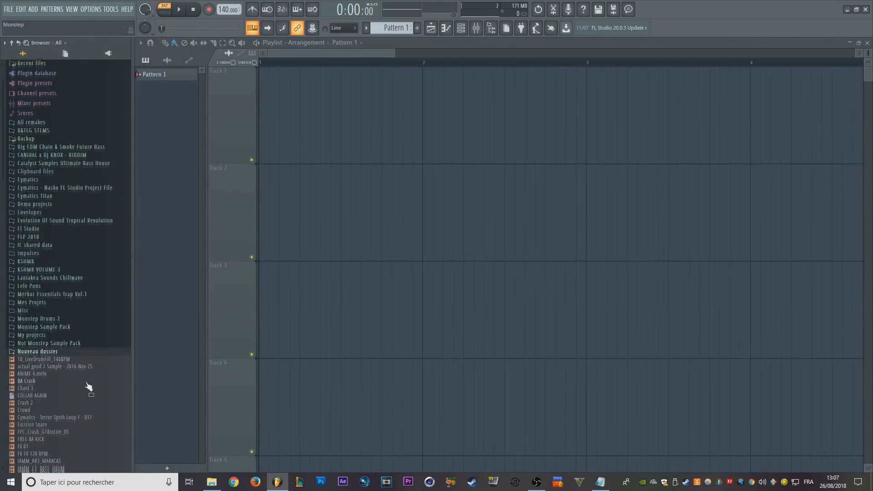
scroll(82, 359, down, 5)
scroll(86, 226, up, 3)
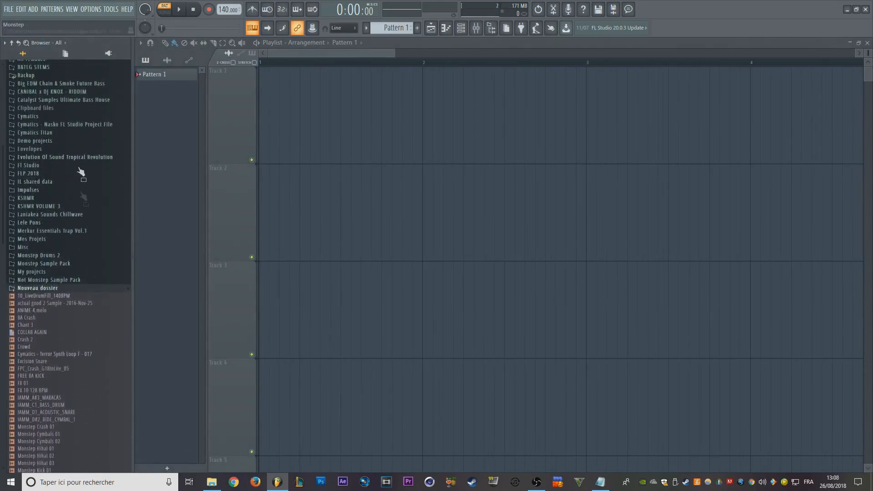
scroll(94, 224, down, 8)
scroll(92, 242, up, 2)
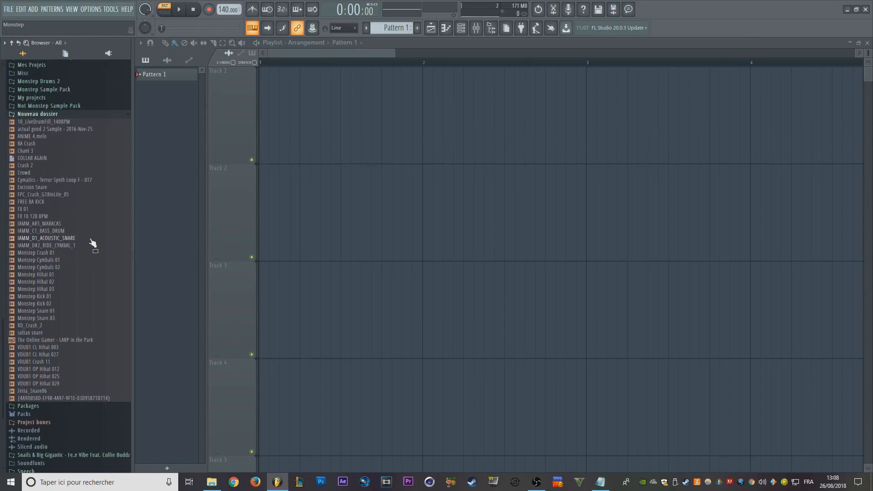
middle_click(91, 239)
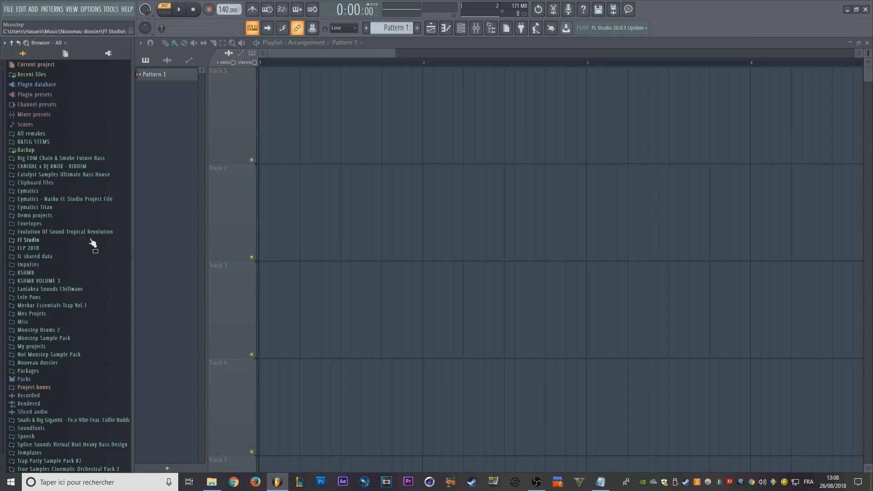
key(alt+F8)
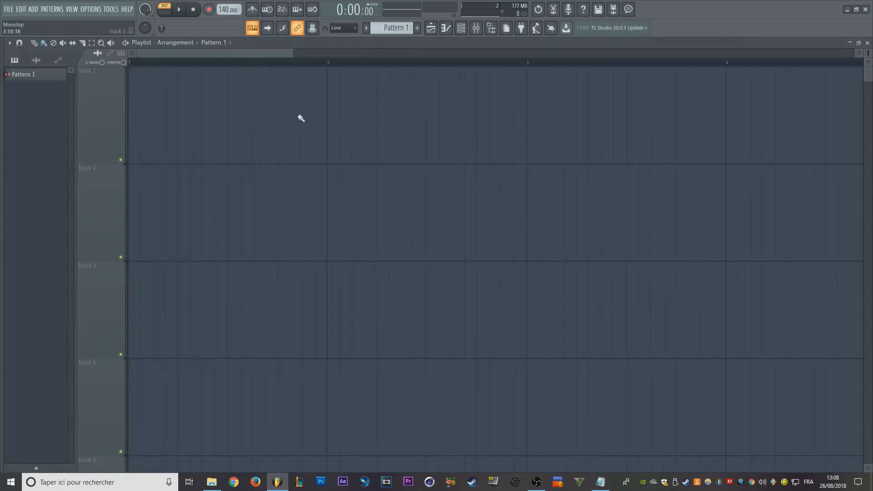
- Place a Pattern 1 clip at bar 1 of Track 1 and show the Channel rack over the Playlist
scroll(223, 54, down, 4)
mouse_move(215, 87)
mouse_down()
mouse_move(222, 92)
mouse_move(143, 97)
mouse_up()
key(F6)
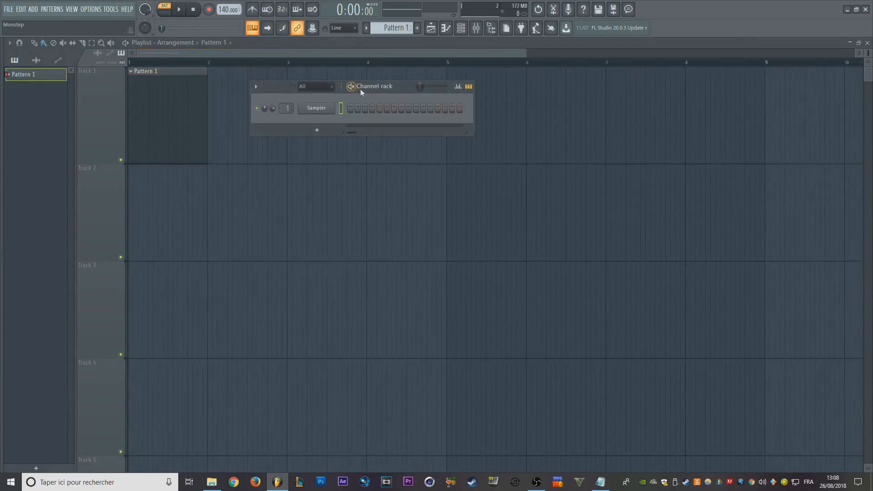
drag(361, 88, 351, 67)
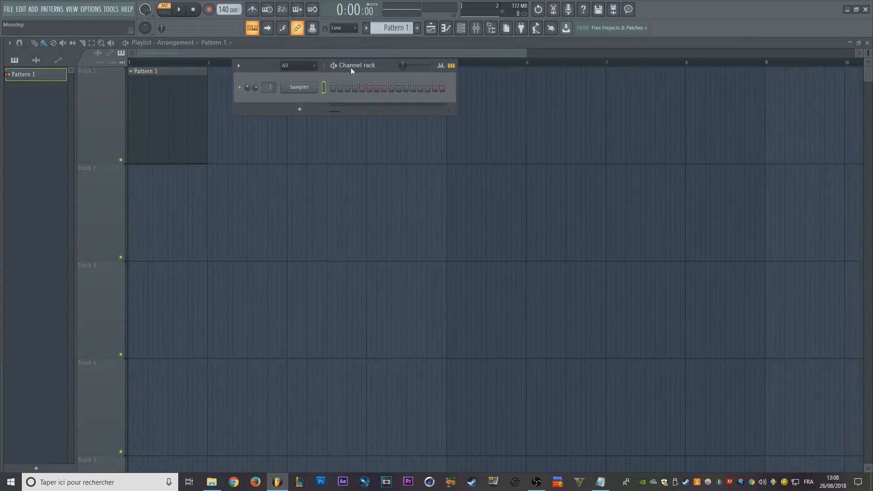
- Add Ogun and Slicex channels to the Channel rack and move the rack clear of the plugin windows
click(312, 99)
click(299, 109)
click(332, 182)
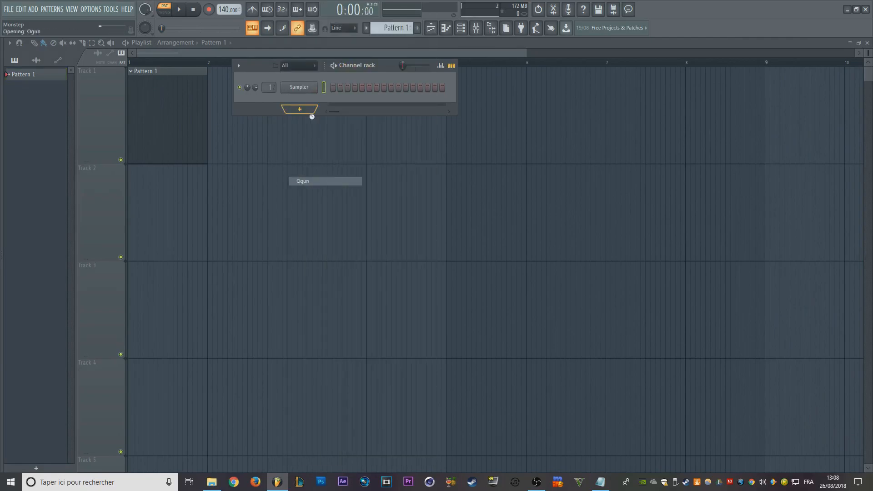
click(300, 122)
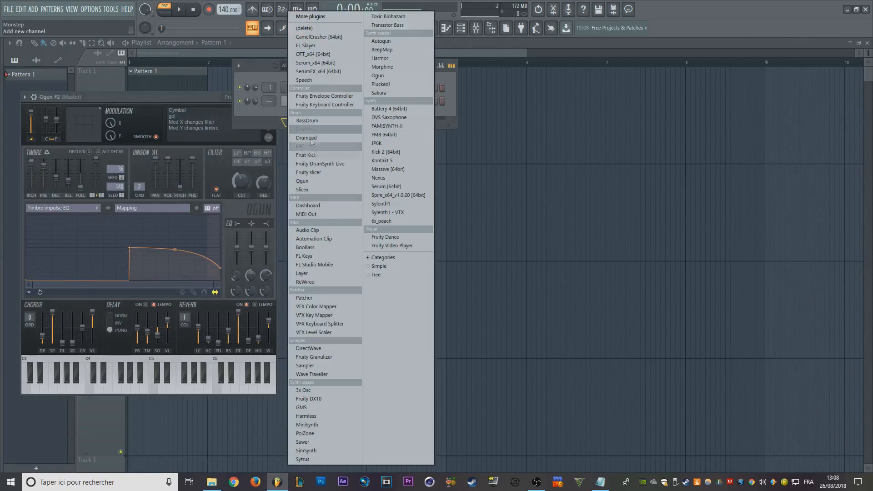
click(321, 190)
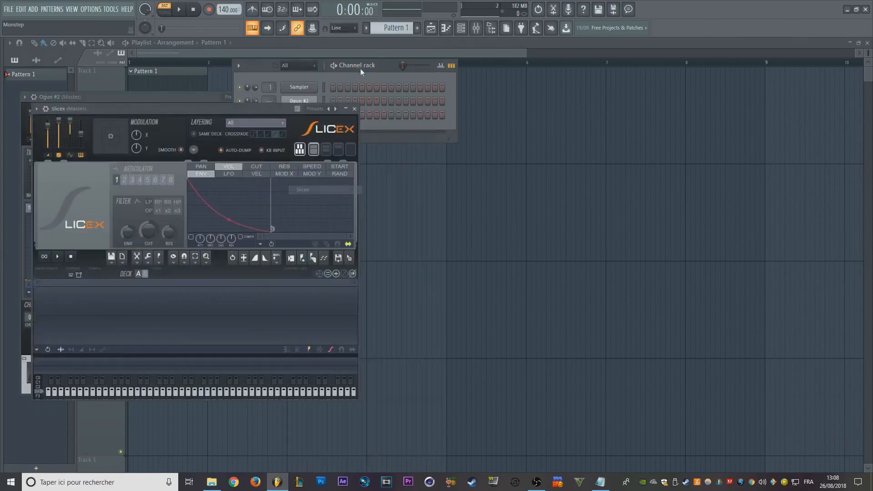
drag(360, 68, 543, 92)
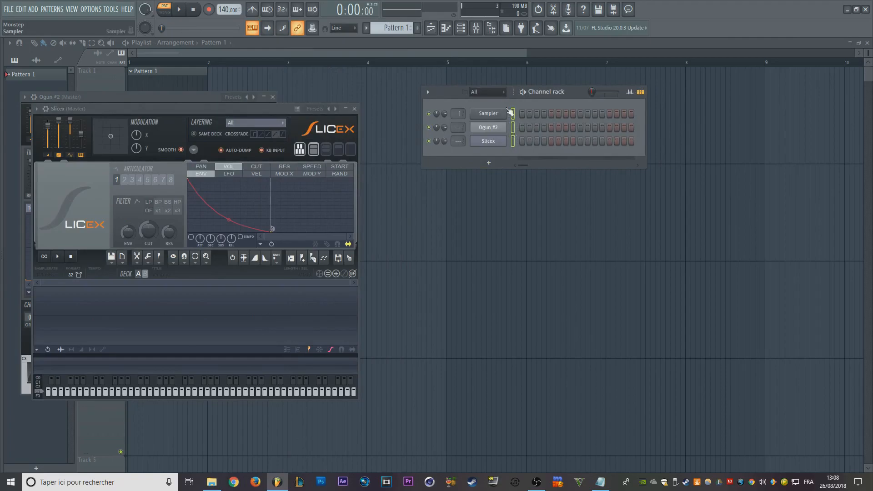
- Group the selected Sampler, Ogun #2 and Slicex channels as "group" and filter the Channel rack to that group
key(alt+g)
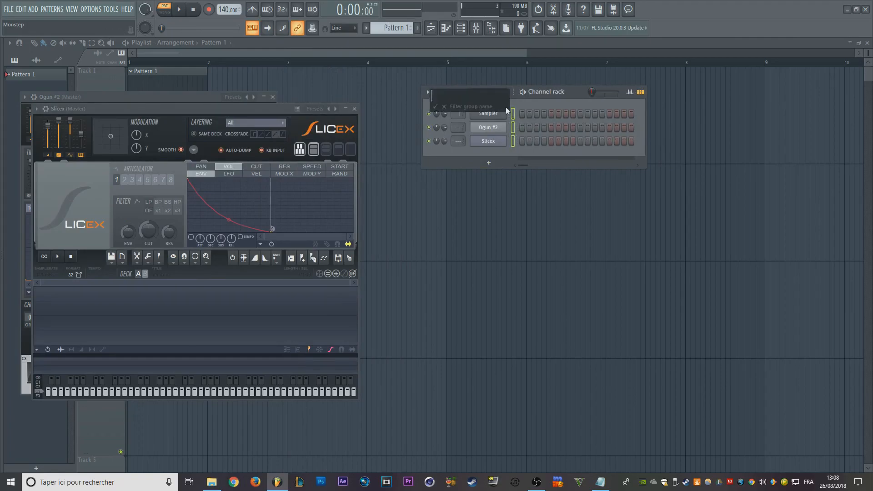
text(group)
key(Return)
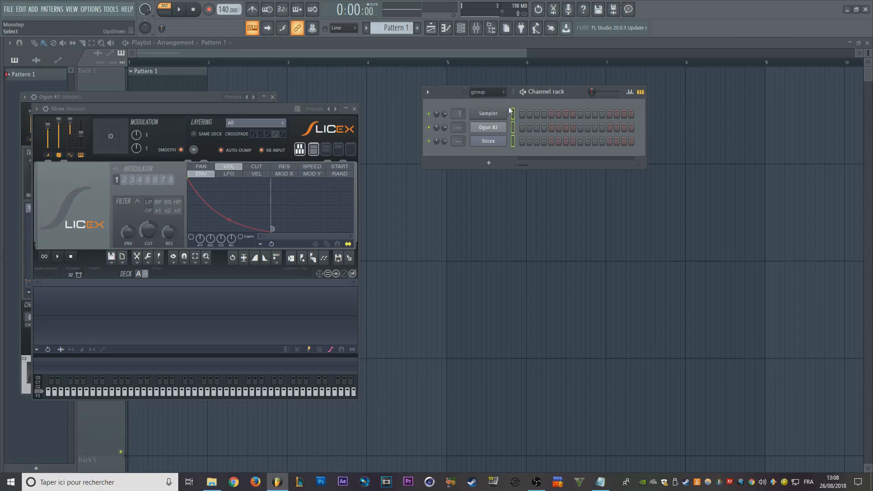
click(499, 91)
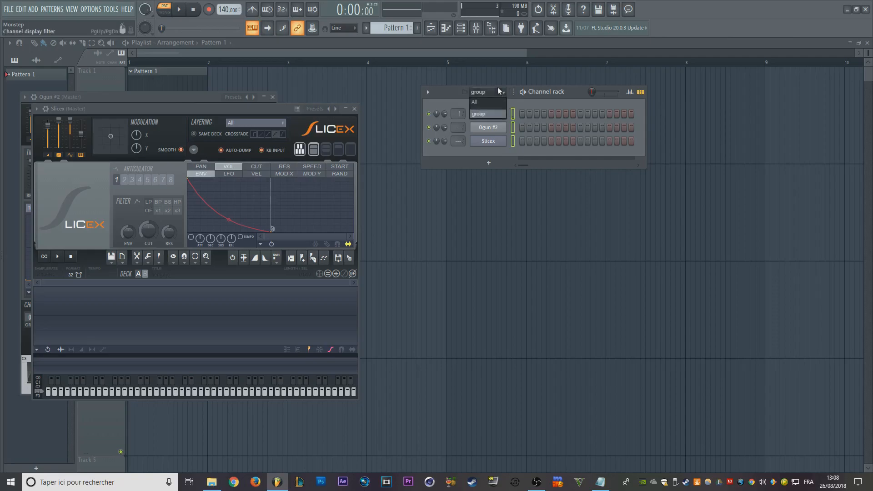
click(480, 116)
drag(554, 97, 432, 82)
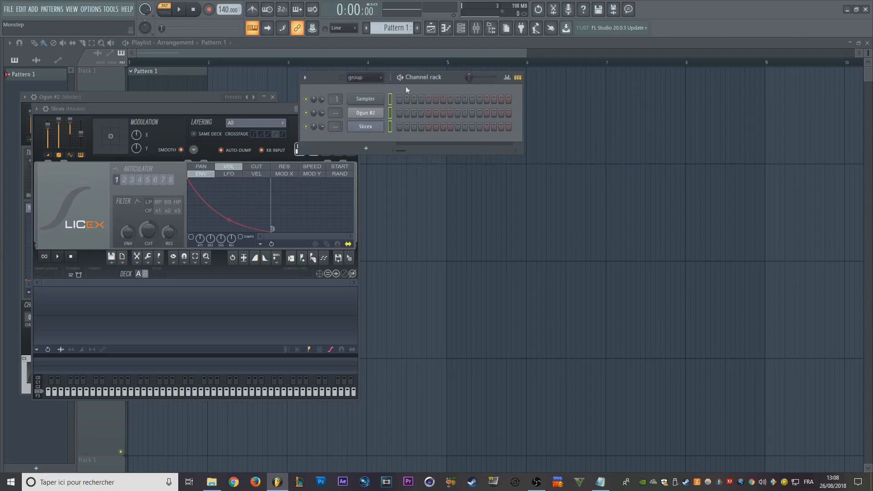
drag(446, 73, 462, 81)
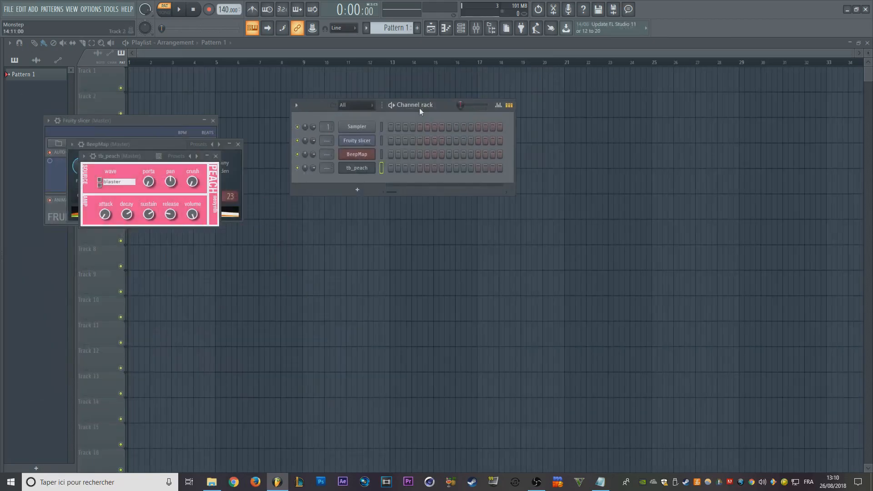
- Select the Sampler, BeepMap and tb_peach channels in the Channel rack, leaving Fruity slicer unselected, and reposition the rack
click(381, 127)
click(382, 127)
right_click(381, 168)
right_click(381, 155)
drag(427, 105, 410, 100)
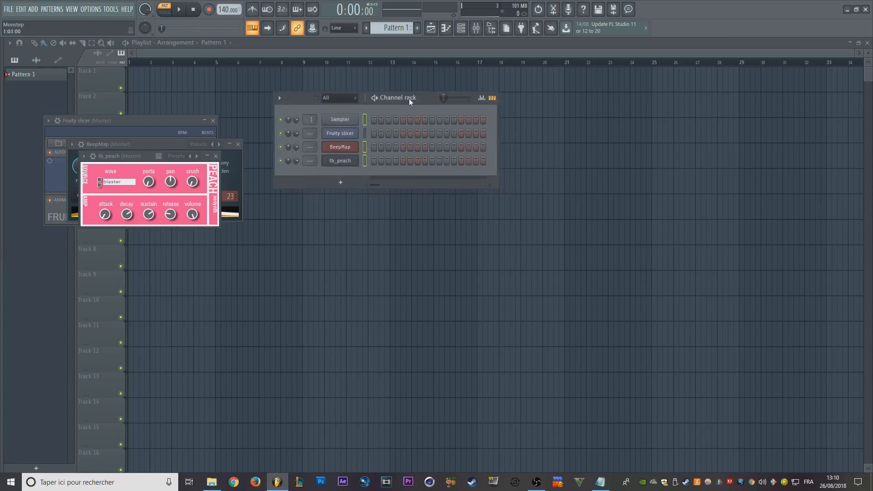
drag(408, 98, 394, 114)
- Review the Channel rack's channel options and delete the selected Sampler, BeepMap and tb_peach channels
click(263, 114)
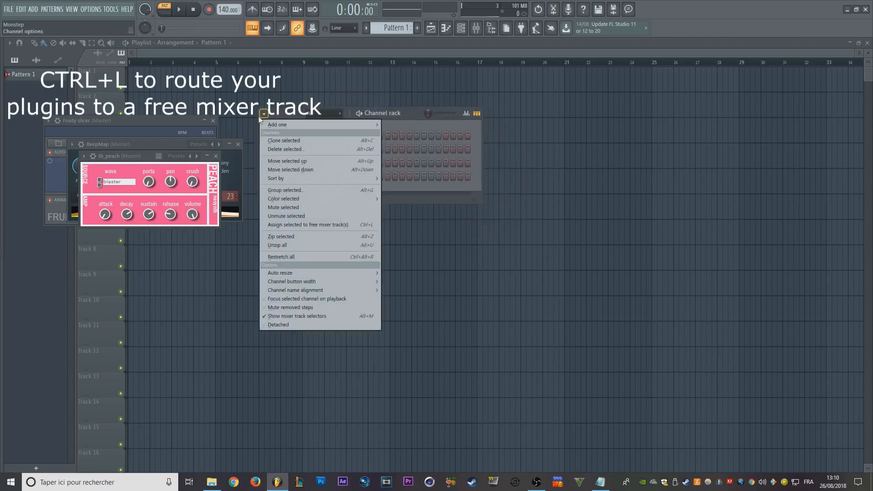
click(392, 113)
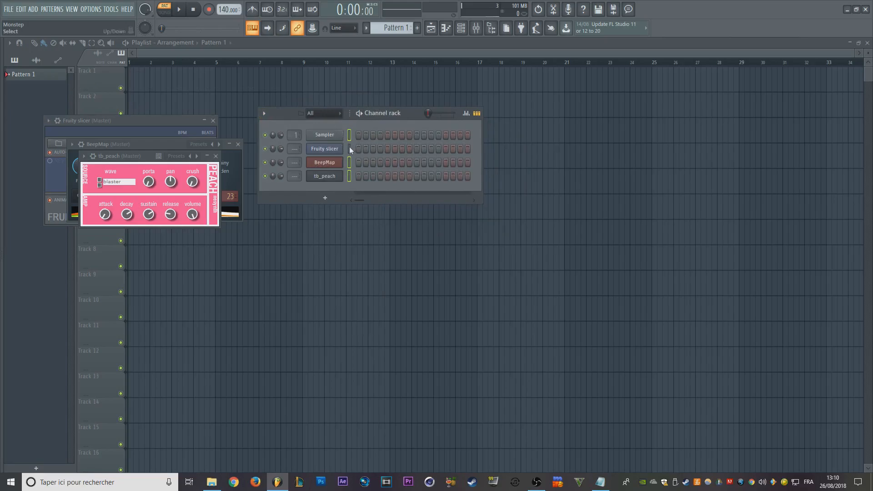
click(266, 114)
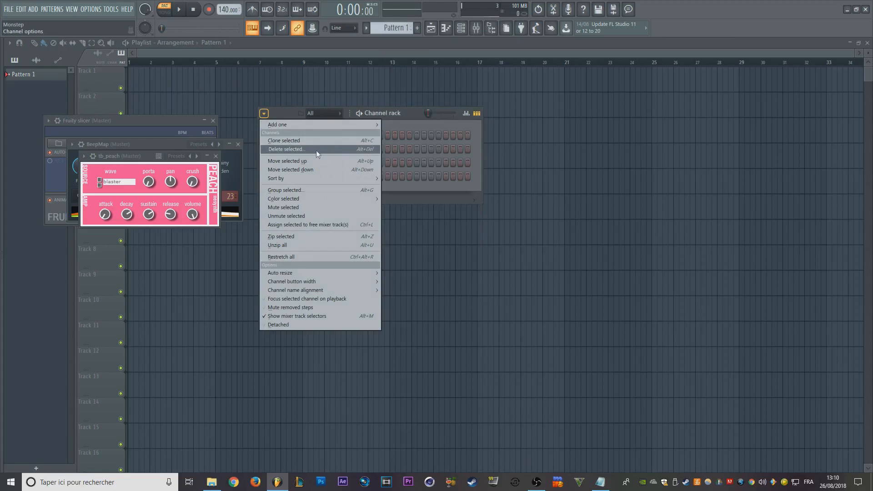
click(374, 151)
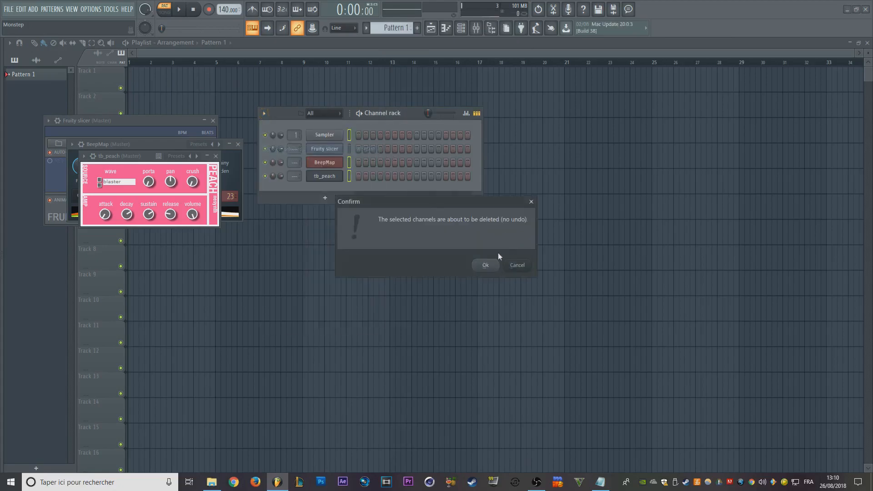
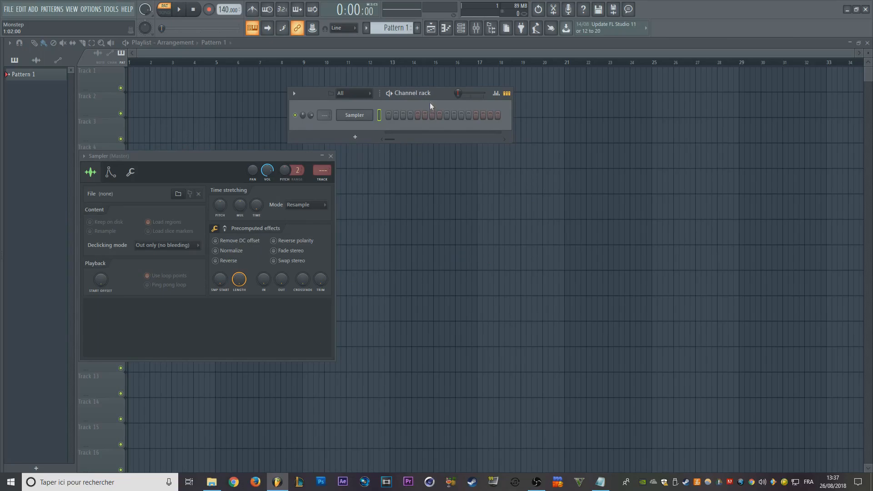
- Add an MKETV1_Impacts (3) sample channel from the Browser's Merkur Essentials Trap Vol.1 pack to the Channel rack
drag(429, 105, 454, 92)
key(alt+F8)
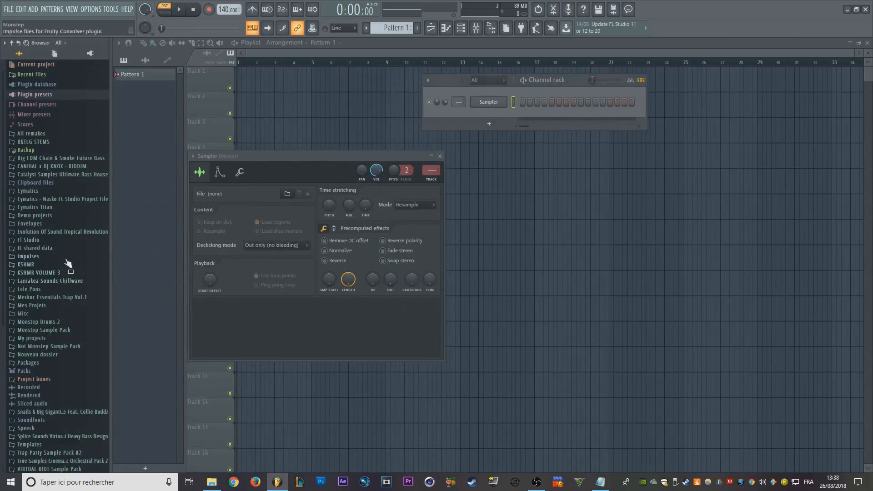
click(59, 298)
click(64, 338)
click(57, 355)
right_click(72, 378)
click(80, 378)
- Add the MKETV1_Hat (3) sample from the pack's MKETV1 Hats folder as a new channel
click(54, 407)
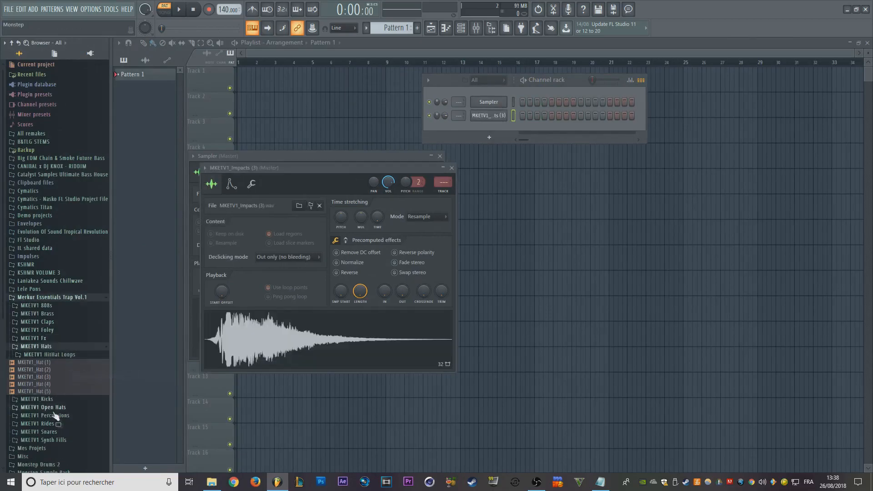
right_click(62, 378)
click(77, 381)
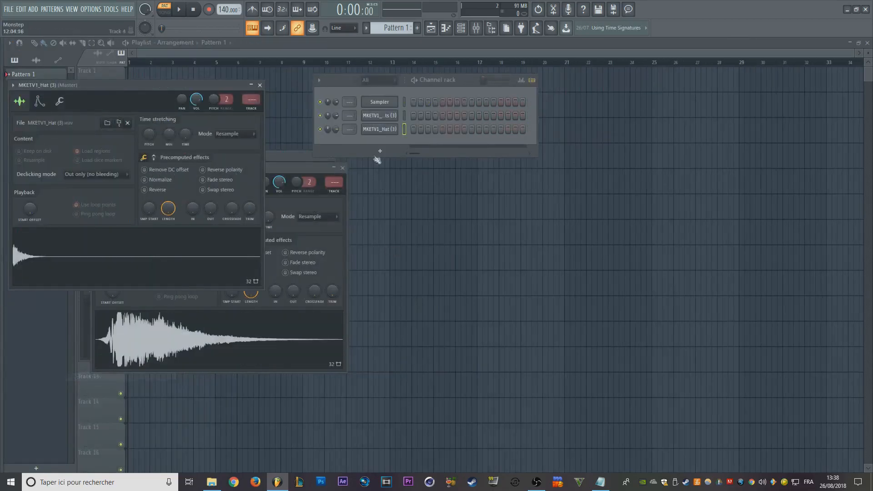
- Add a Serum (64bit) channel to the Channel rack and move the rack clear of the plugin window
click(373, 152)
click(467, 186)
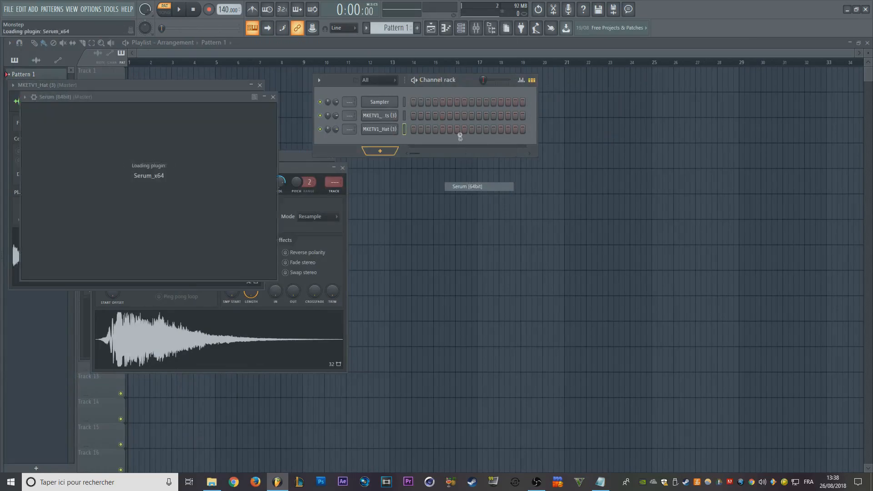
drag(455, 80, 495, 67)
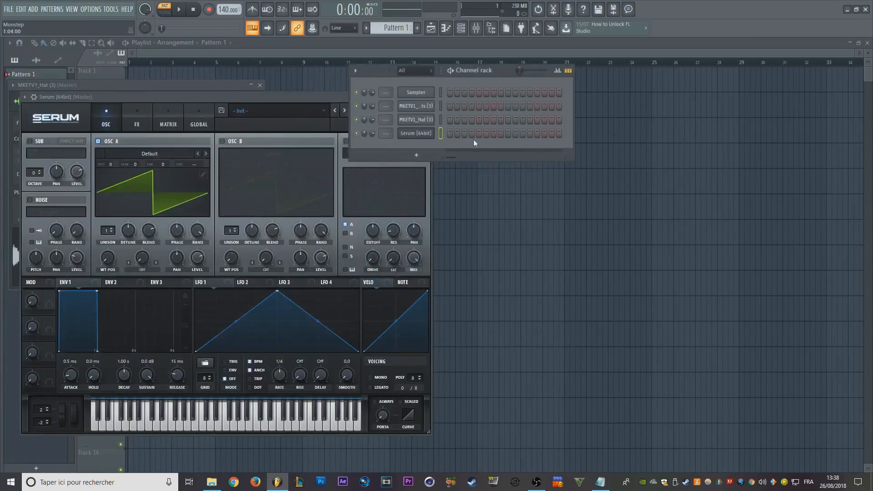
- Delete the Sampler channel from the Channel rack
right_click(425, 91)
click(450, 190)
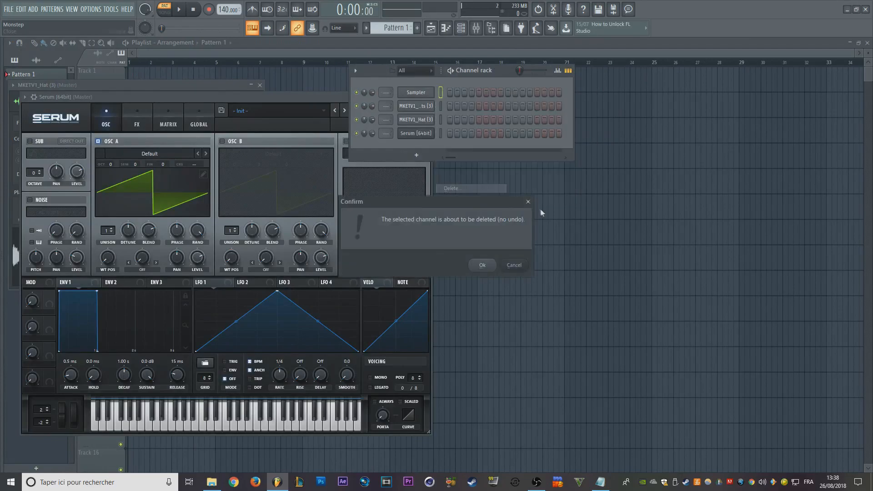
click(483, 266)
- Add a Layer channel to the Channel rack and arrange its window below the rack, away from Serum
click(416, 142)
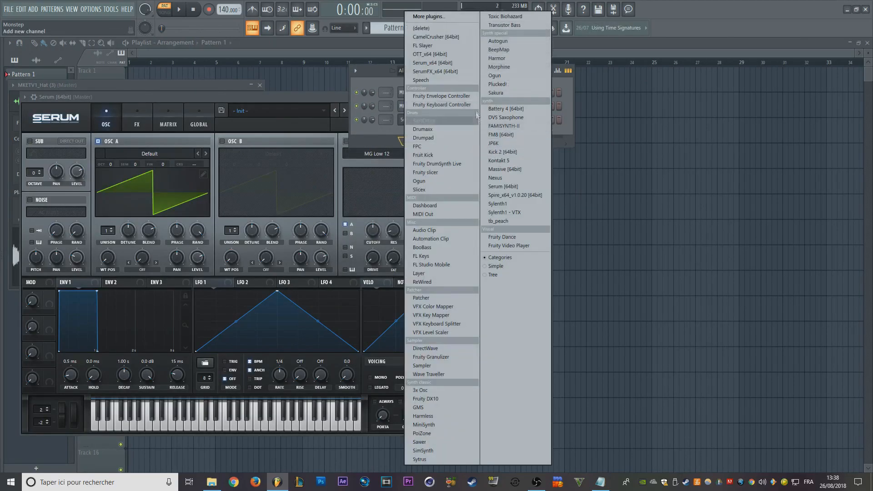
click(428, 273)
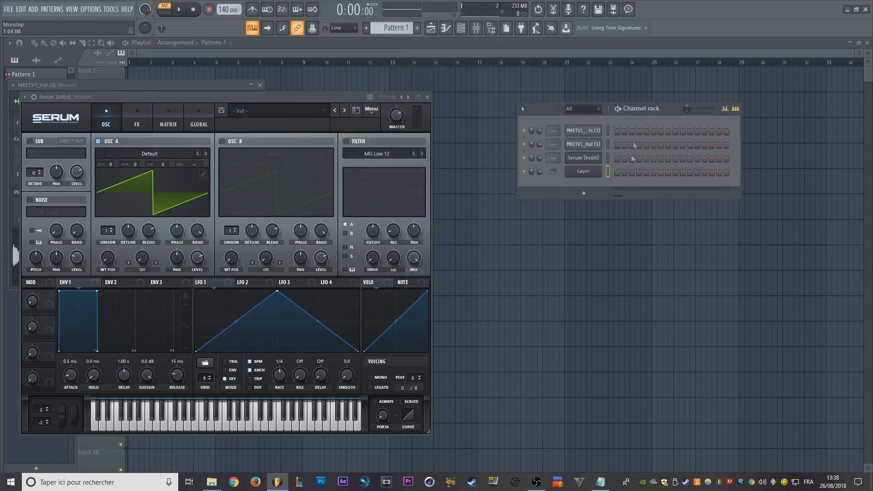
drag(187, 115, 661, 255)
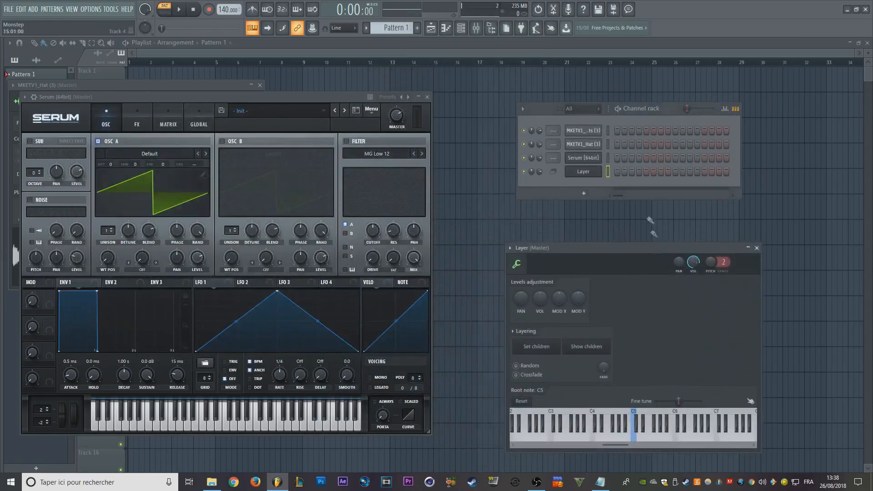
- Set the MKETV1_Impacts (3), MKETV1_Hat (3) and Serum channels as the Layer's children, reselect the Layer and reposition both windows
click(609, 129)
drag(612, 159, 612, 163)
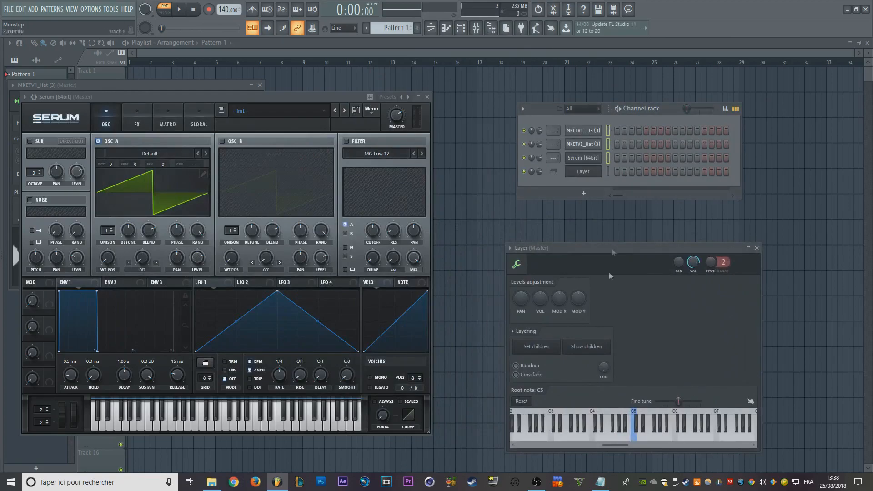
click(544, 353)
click(608, 172)
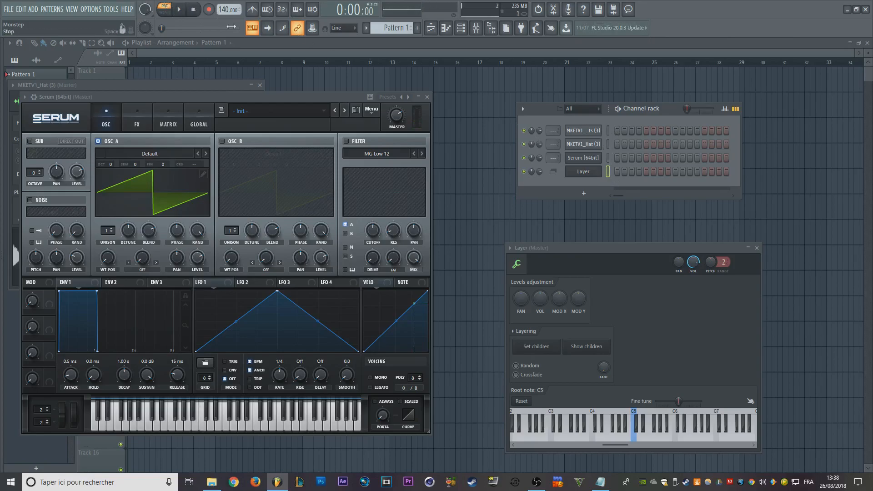
drag(653, 108, 533, 66)
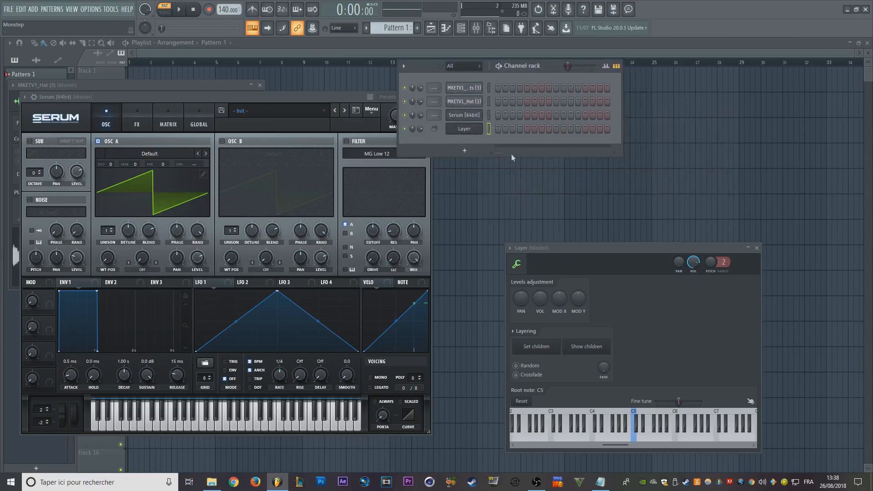
drag(605, 248, 544, 176)
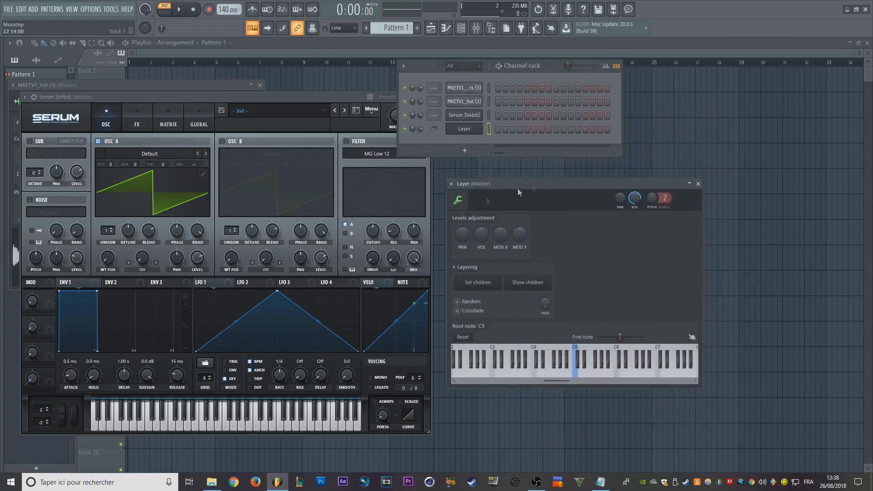
- Open the Layer's save-state dialog to examine where channel presets are stored, leaving it without saving
click(451, 184)
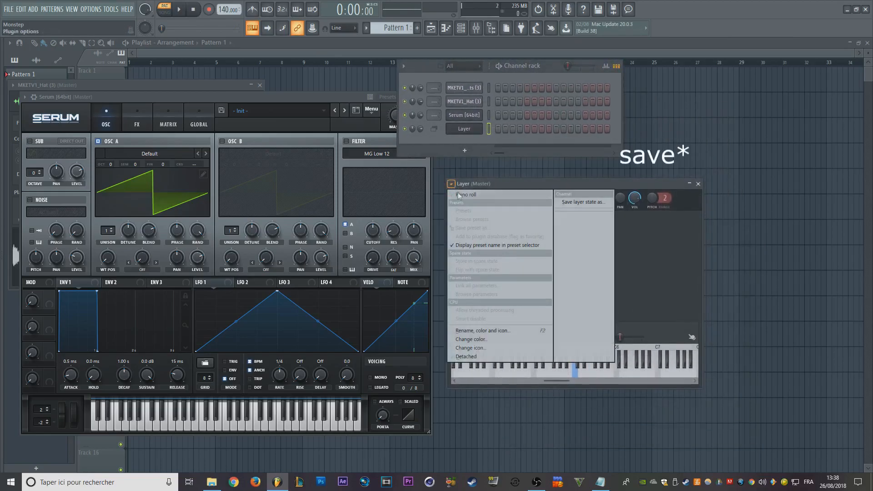
click(587, 203)
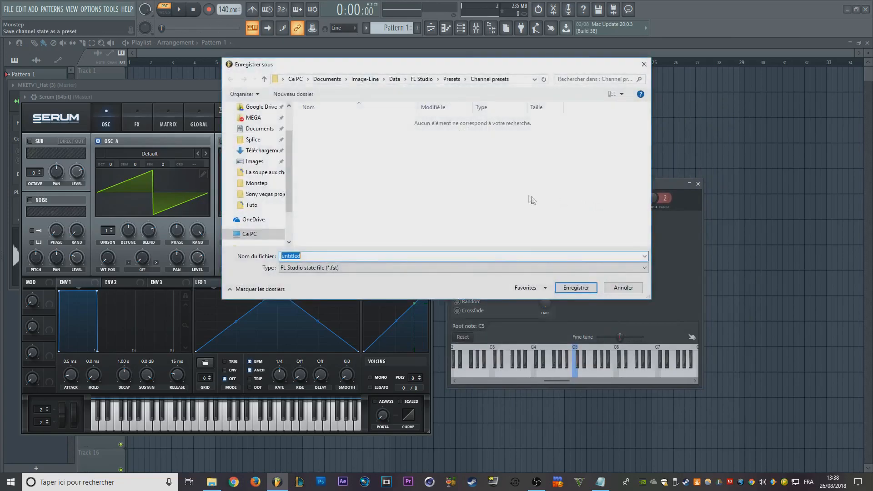
click(640, 66)
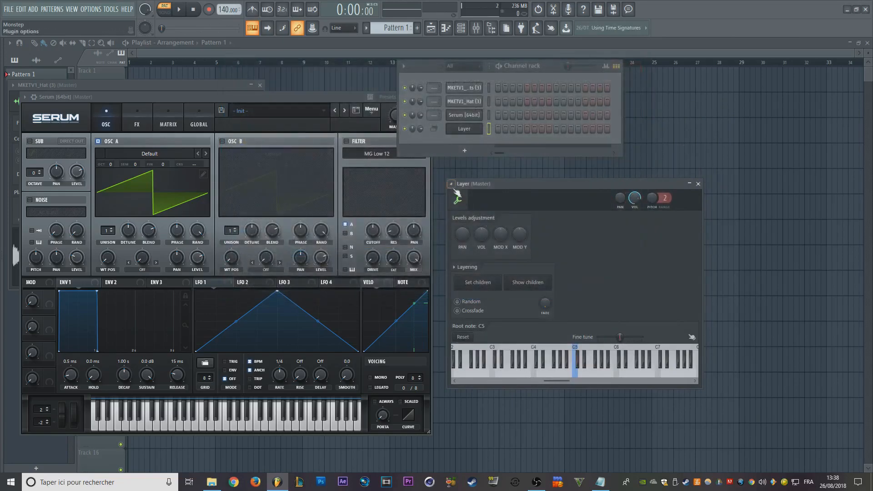
click(452, 183)
click(596, 204)
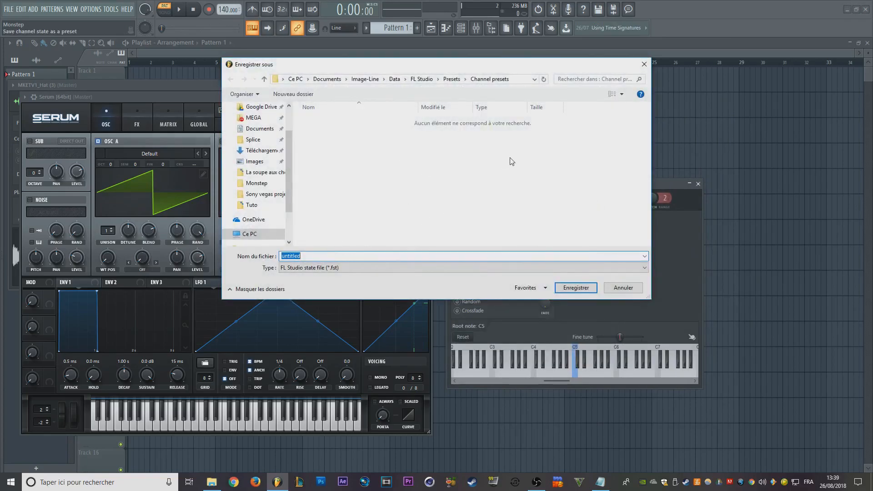
key(Escape)
- Look through the Channel presets folder in the Browser and hide the Browser again
click(1, 135)
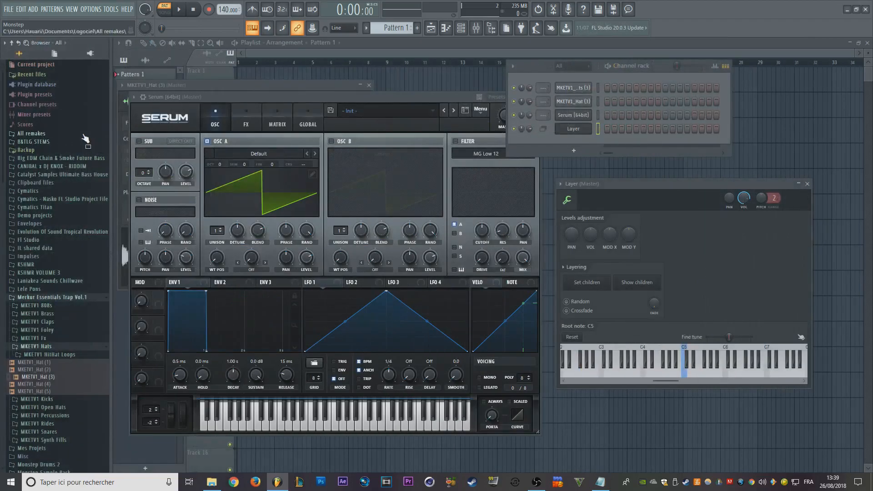
click(53, 104)
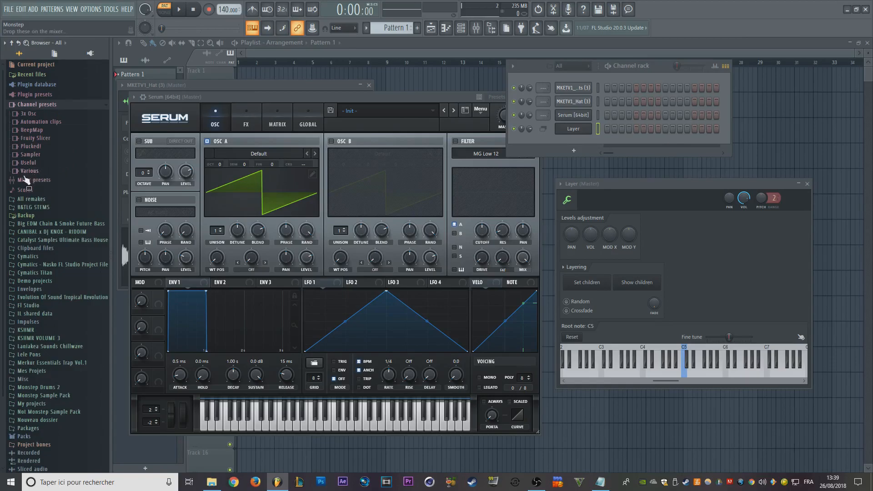
key(alt+F8)
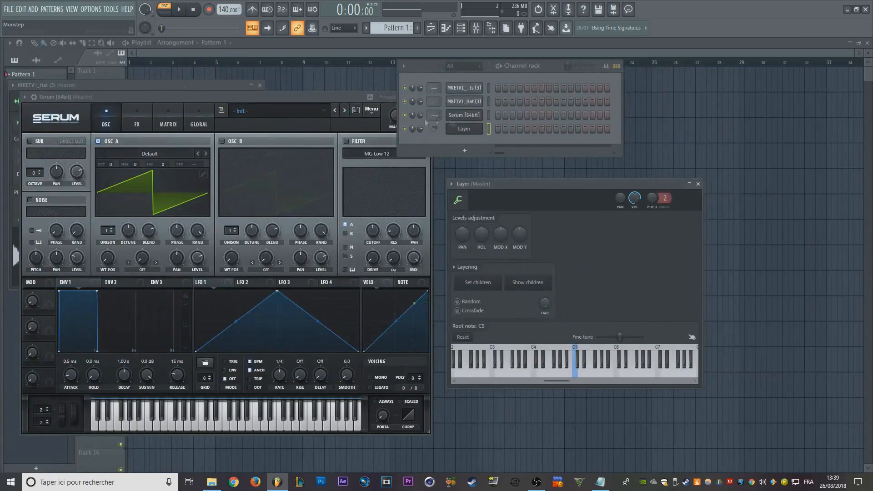
- Select the Serum and MKETV1_Impacts (3) channels in turn in the Channel rack and reposition the rack
click(489, 115)
click(489, 88)
drag(537, 69, 453, 59)
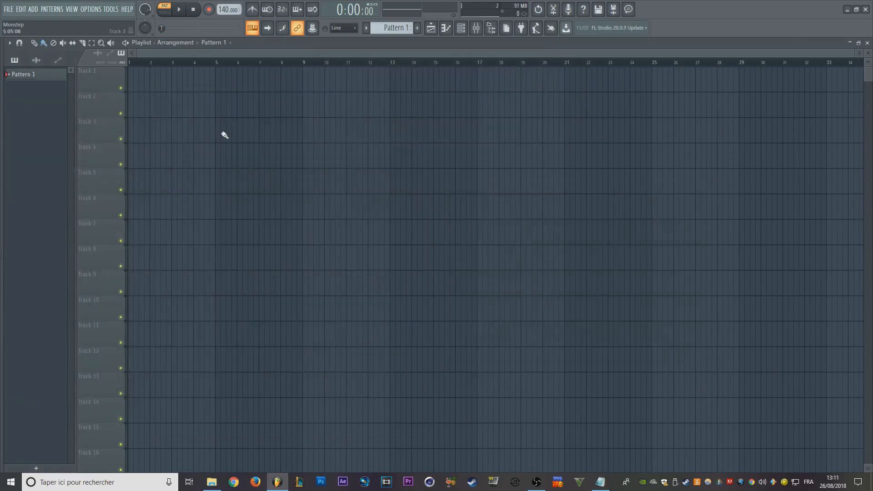
scroll(190, 100, up, 5)
scroll(605, 209, left, 3)
scroll(481, 178, down, 3)
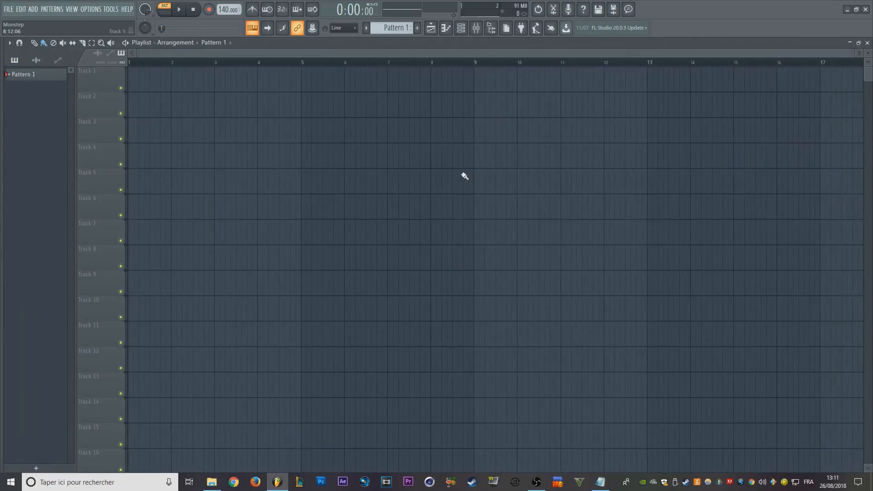
- Open the Mixer and set its layout to Wide alt
click(476, 28)
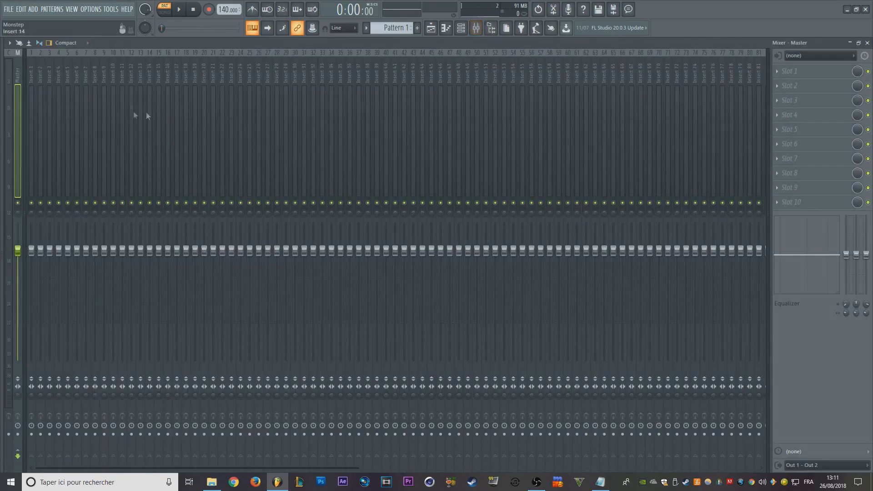
click(63, 41)
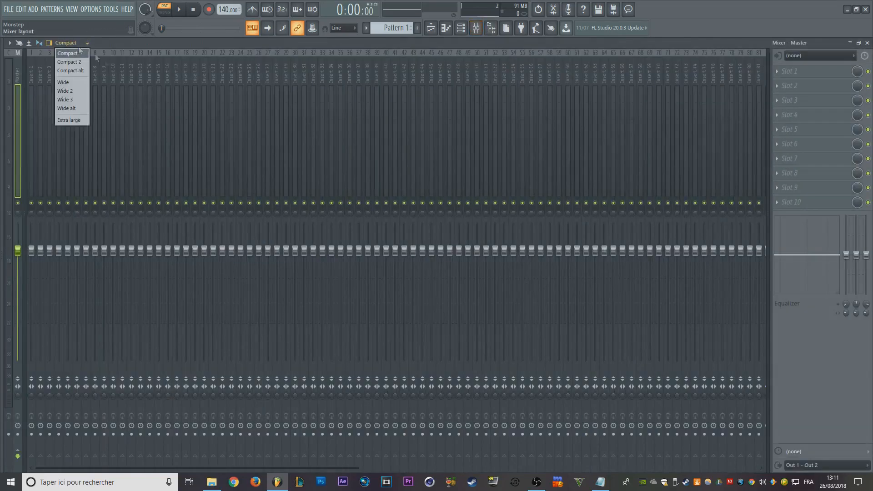
click(67, 107)
- Colour mixer tracks Insert 1 and Insert 2 green and Insert 3 red
click(85, 99)
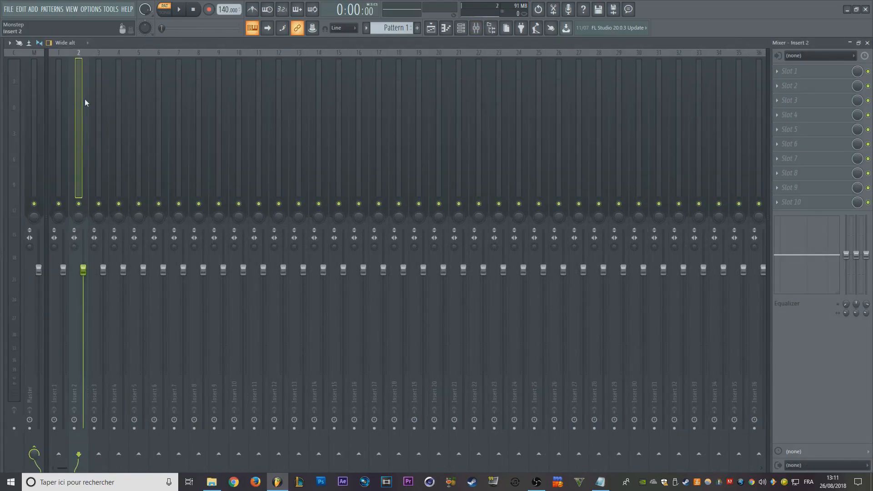
key(F2)
key(Escape)
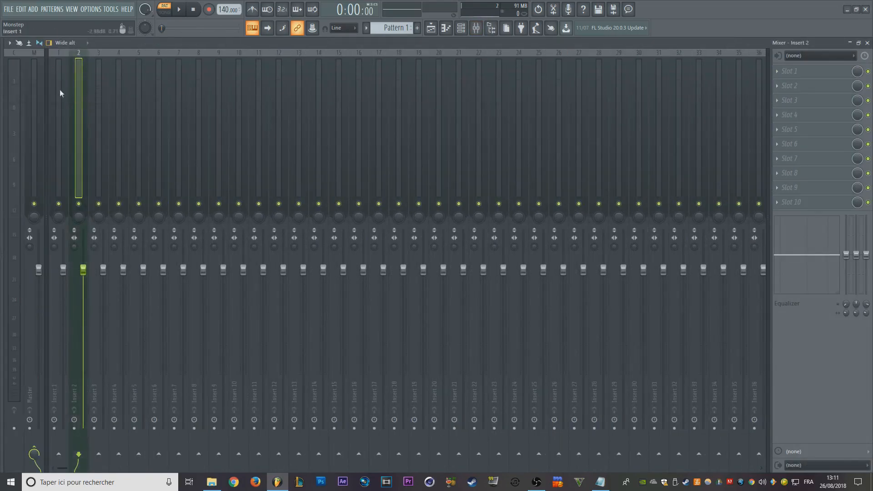
click(60, 90)
key(F2)
key(Return)
click(99, 100)
key(F2)
key(F2)
key(Return)
click(60, 105)
click(100, 99)
click(78, 103)
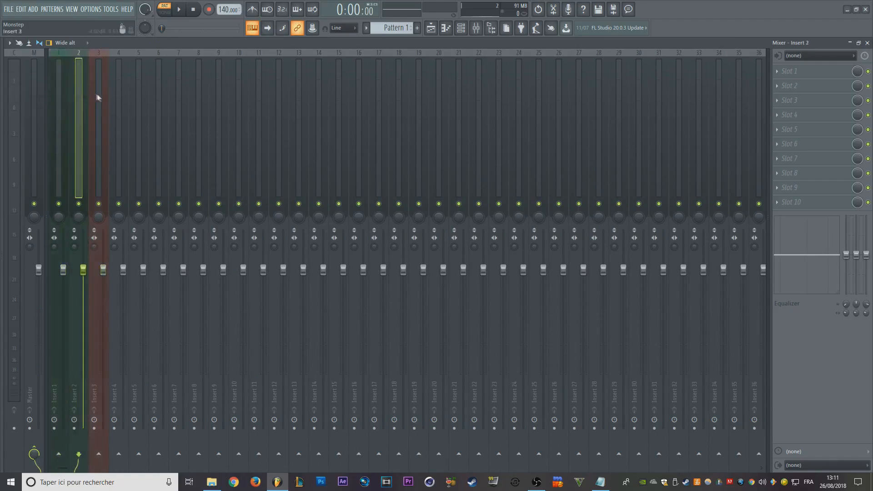
- Load Fruity Filter in Insert 1's first effect slot and create an automation clip for its cutoff frequency
click(68, 114)
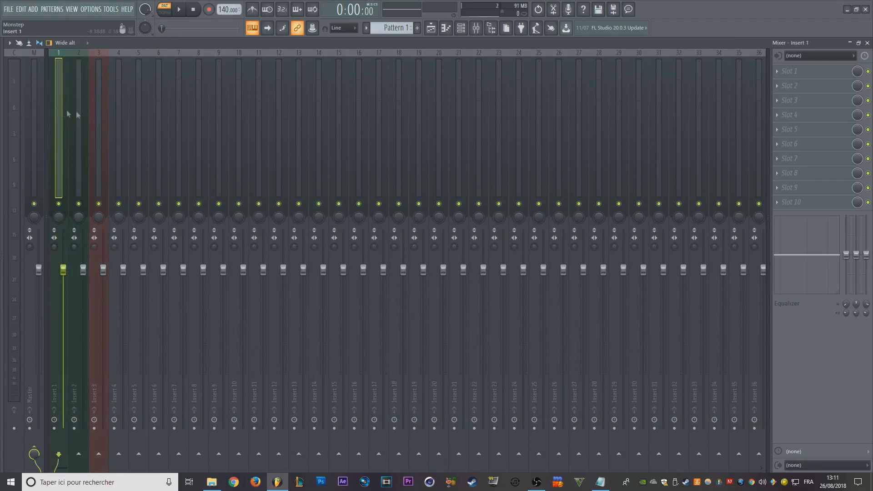
click(805, 73)
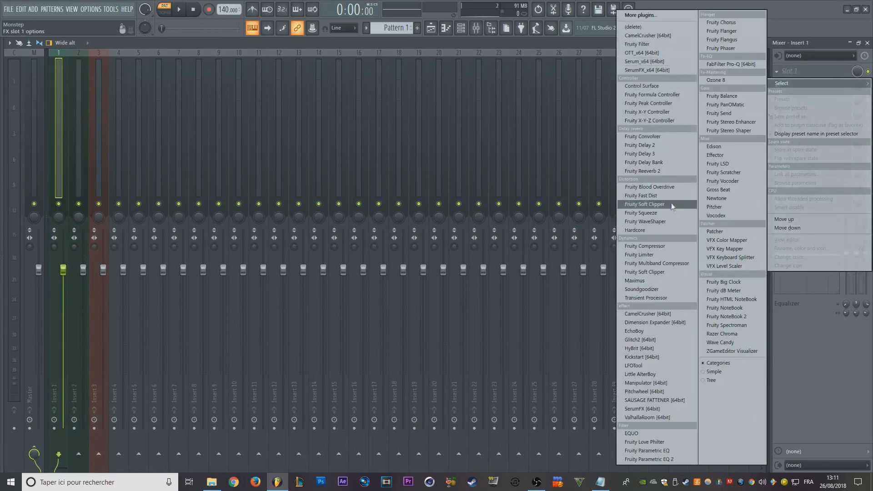
click(683, 44)
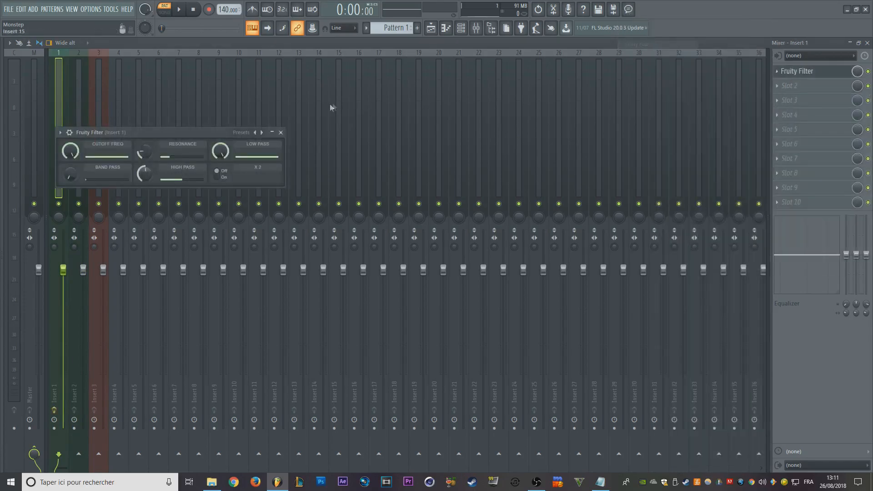
drag(186, 133, 464, 76)
right_click(351, 96)
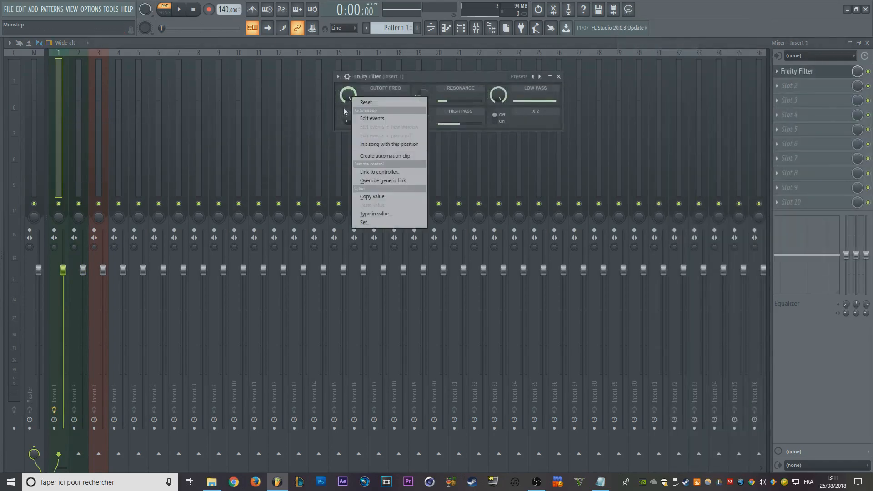
click(389, 157)
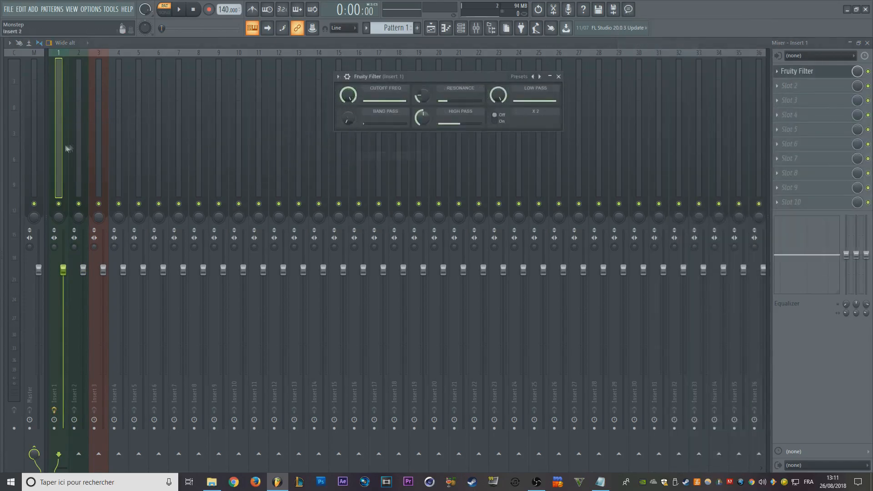
- Load Fruity Filter in Insert 2's first effect slot and create an automation clip for its cutoff frequency
click(80, 105)
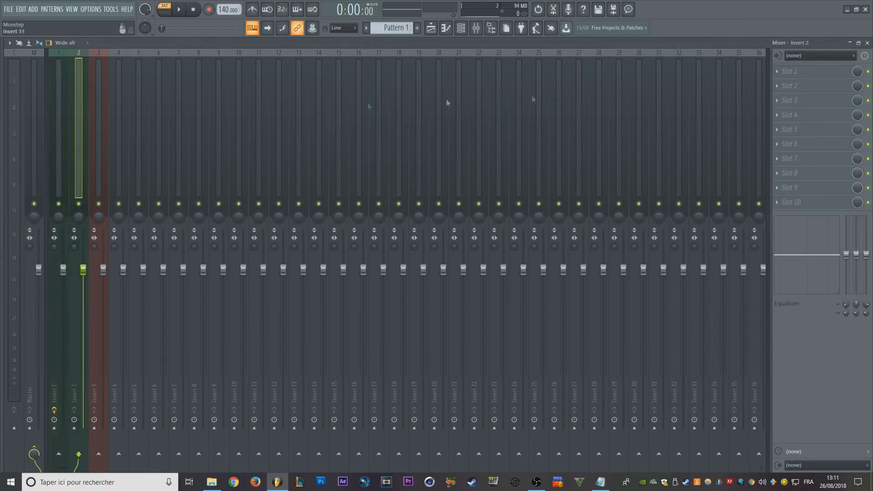
click(783, 71)
click(638, 44)
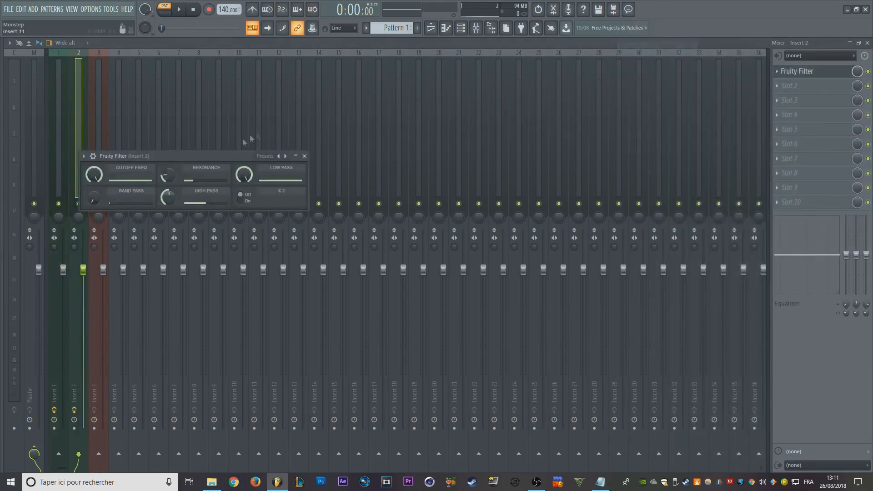
right_click(100, 179)
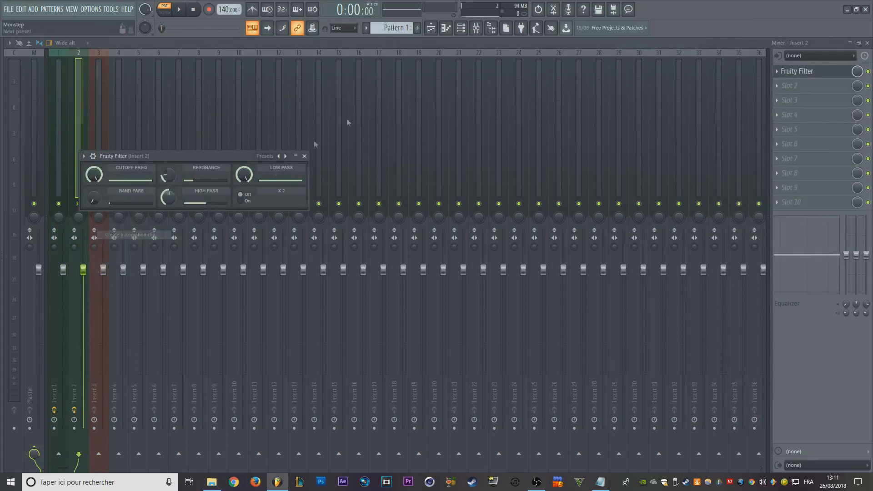
- Check the cutoff automation clips in the Playlist and filter the Channel rack to the Unsorted group
click(430, 30)
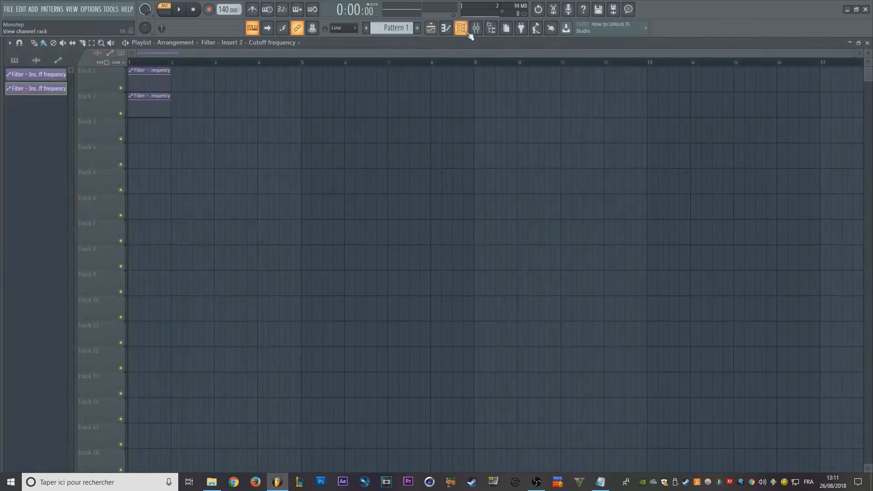
click(460, 28)
click(335, 91)
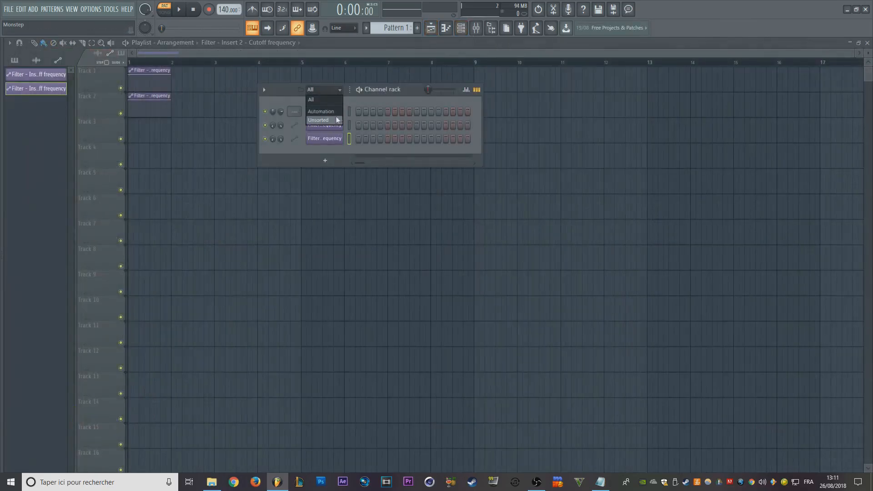
click(327, 120)
- Load Fruity Filter in the first effect slot of mixer track Insert 3
click(476, 28)
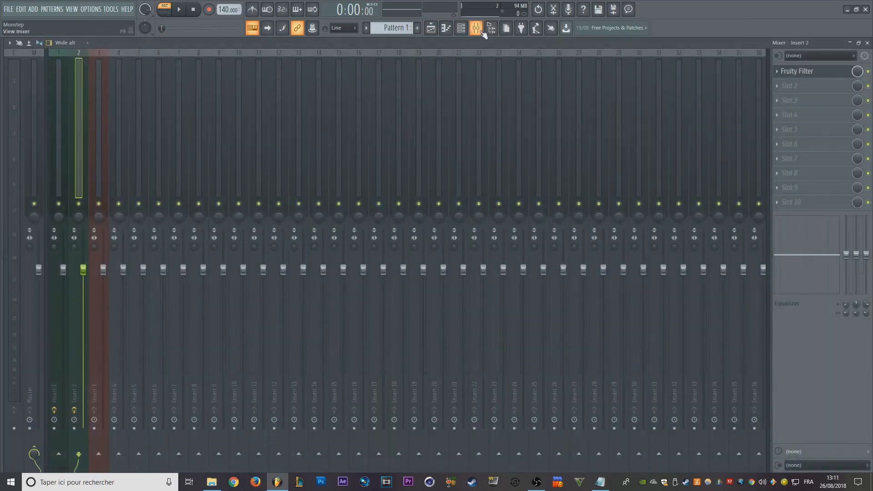
click(102, 114)
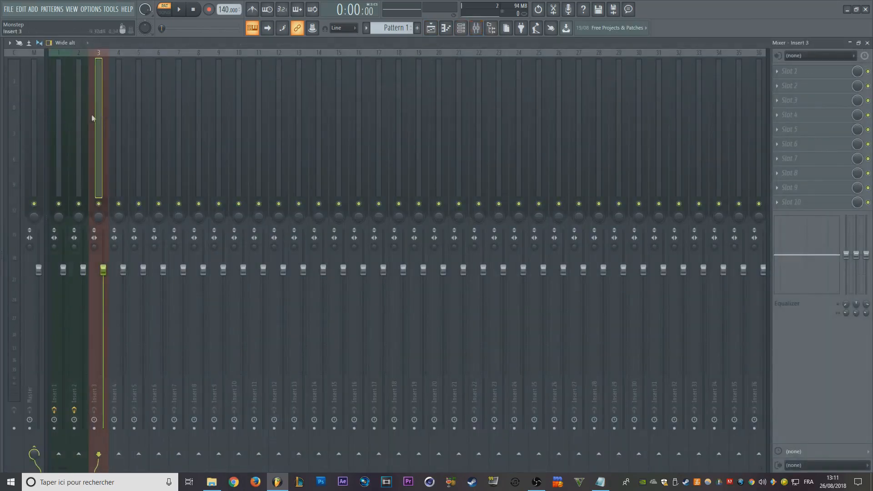
click(786, 72)
click(669, 50)
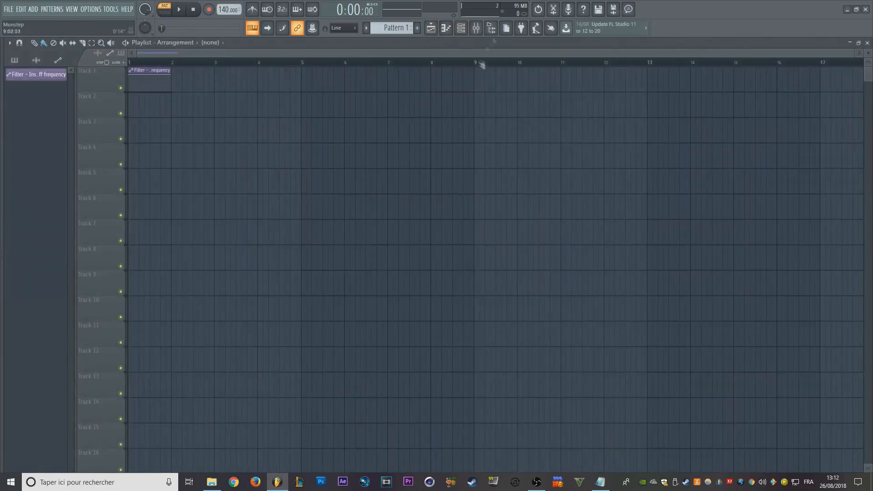
- Open Insert 1's Fruity Filter from the Mixer and make its window detached
click(477, 28)
click(61, 117)
click(76, 116)
click(63, 96)
click(790, 72)
click(338, 76)
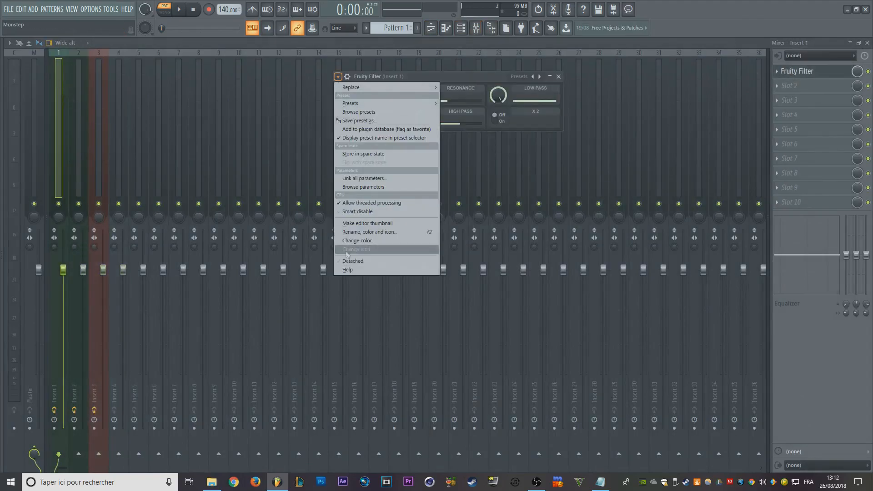
click(350, 261)
- Open Insert 2's Fruity Filter and make its window detached
click(81, 99)
click(781, 73)
click(84, 156)
click(96, 340)
- Open Insert 3's Fruity Filter, move its window clear of the others and make it detached
click(105, 84)
click(817, 74)
drag(475, 91, 637, 174)
click(581, 174)
click(593, 359)
- Spread the three Fruity Filter windows apart and bring up the Playlist behind them
drag(188, 156, 423, 147)
drag(466, 76, 618, 68)
drag(635, 174, 644, 134)
click(431, 28)
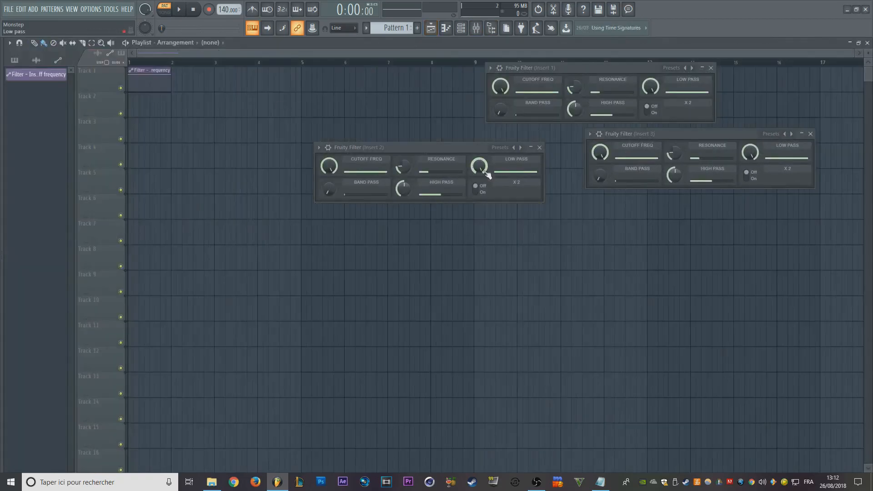
- Add a control point at about 14% at the start of Insert 1's cutoff automation clip and bend the rising curve slightly downward
scroll(307, 234, up, 5)
drag(315, 223, 739, 244)
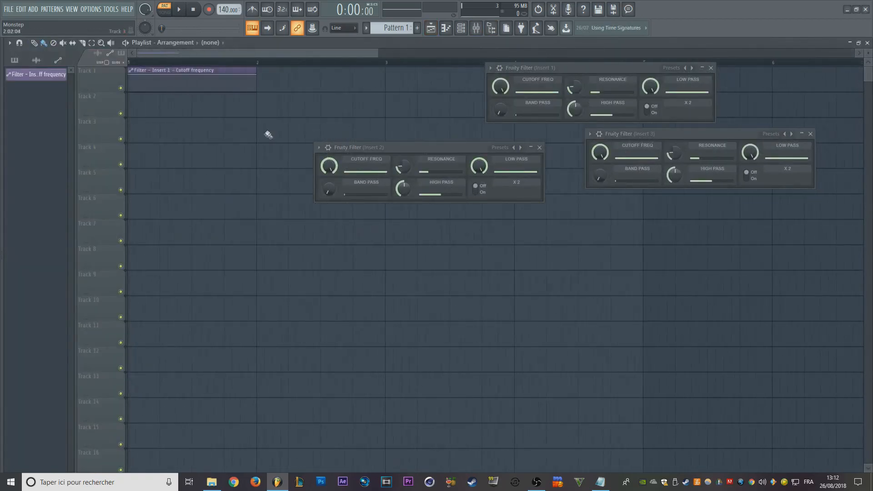
scroll(175, 119, down, 3)
scroll(174, 119, up, 2)
drag(173, 119, 411, 158)
scroll(131, 101, up, 2)
scroll(177, 147, up, 1)
scroll(189, 121, up, 3)
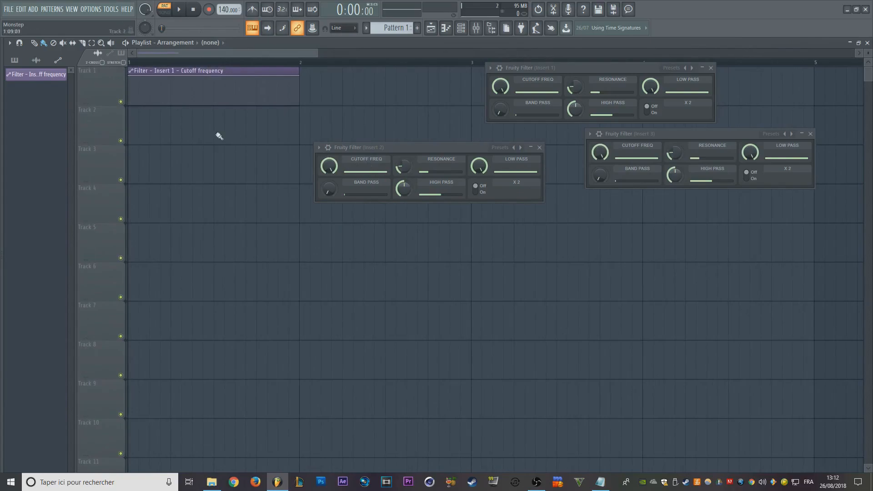
right_click(130, 102)
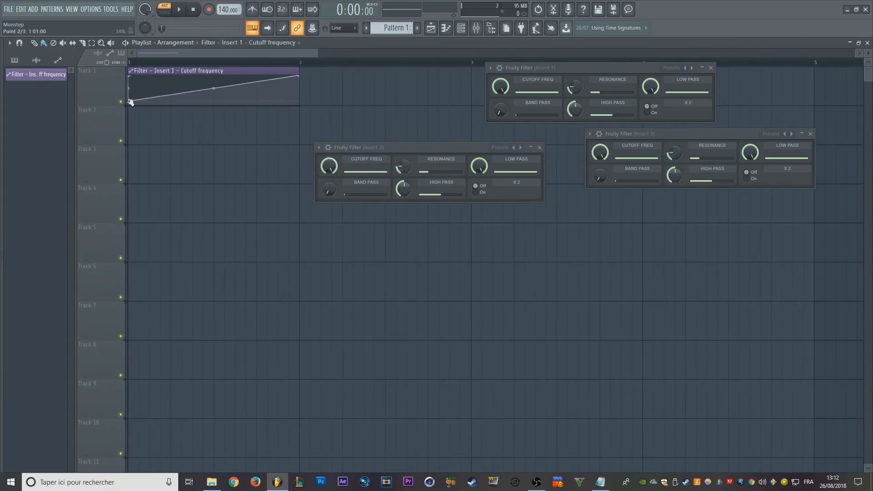
drag(214, 89, 213, 92)
- Switch to song mode and play the automation clip briefly to check Insert 1's cutoff movement
click(165, 10)
key(space)
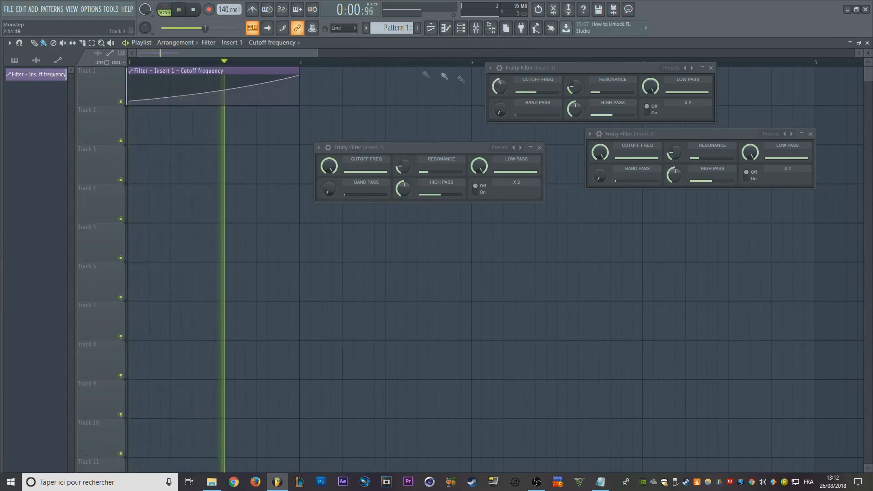
key(space)
- Link the cutoff frequency of Insert 2's Fruity Filter to the internal controller Filter - Insert 1 - Cutoff frequency
drag(399, 147, 384, 131)
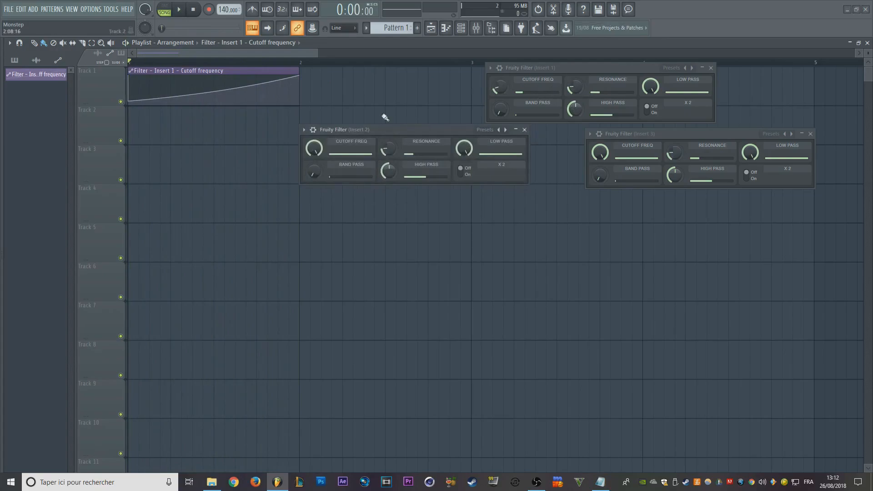
right_click(317, 152)
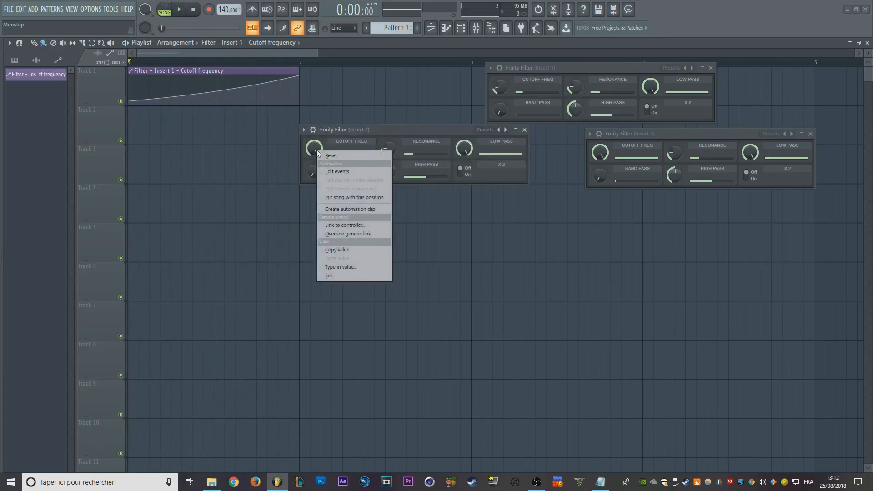
click(364, 227)
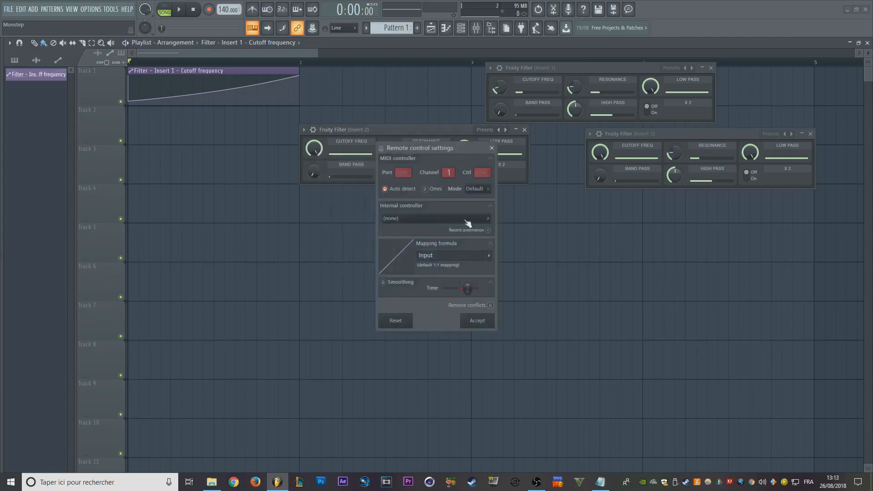
click(422, 222)
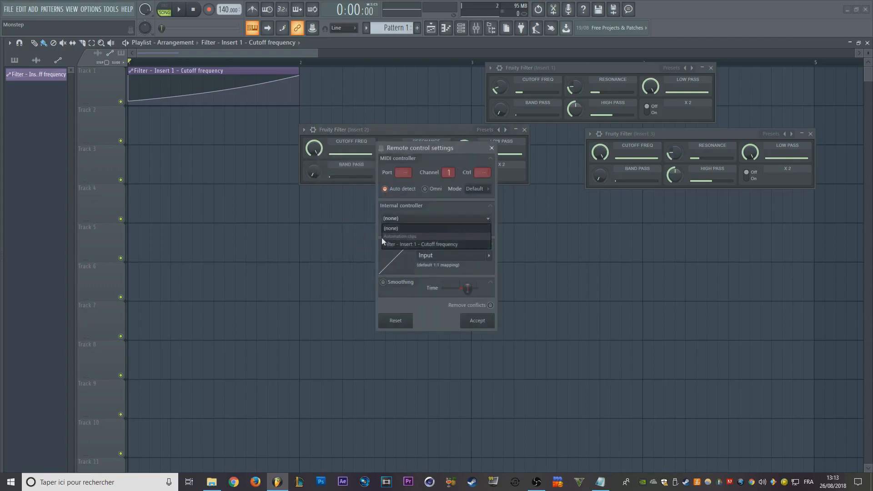
click(419, 245)
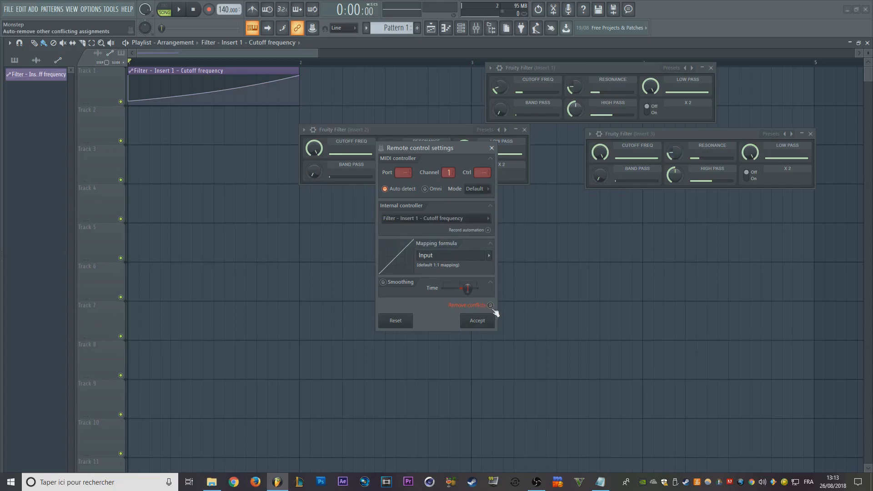
click(477, 321)
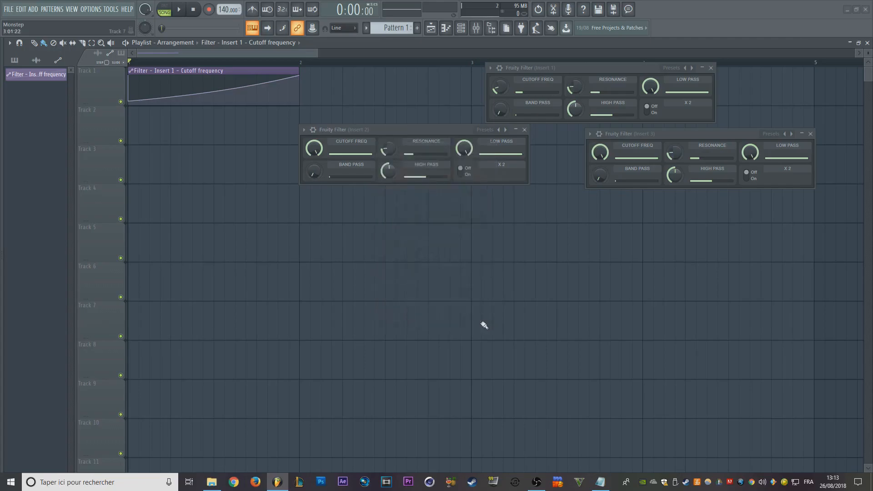
- Link the cutoff frequency of Insert 3's Fruity Filter to the internal controller Filter - Insert 1 - Cutoff frequency
right_click(601, 153)
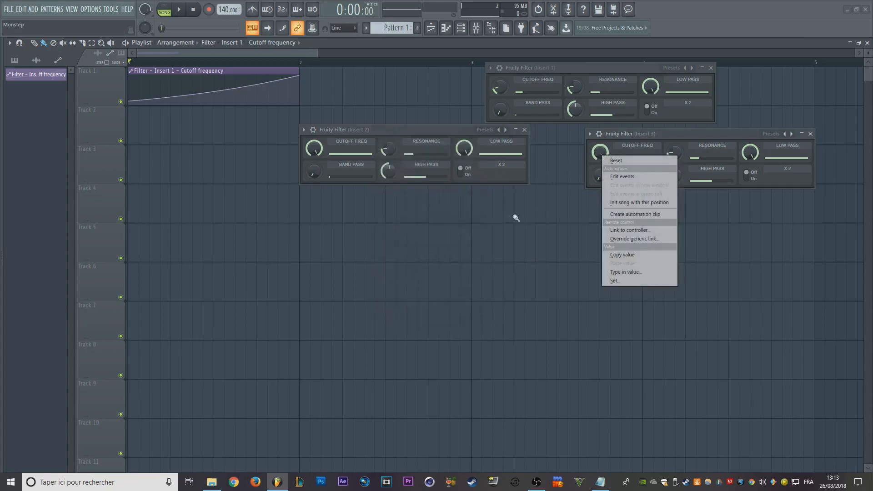
click(628, 230)
click(453, 220)
click(453, 225)
click(464, 219)
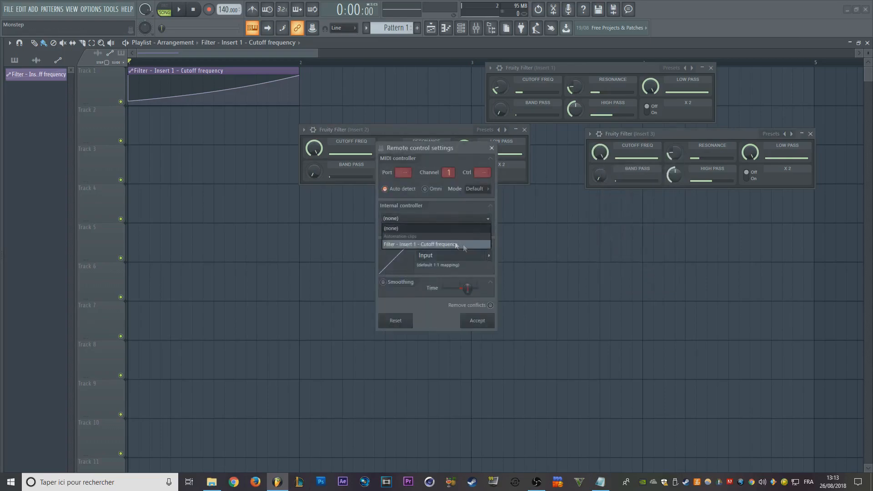
click(423, 244)
click(479, 320)
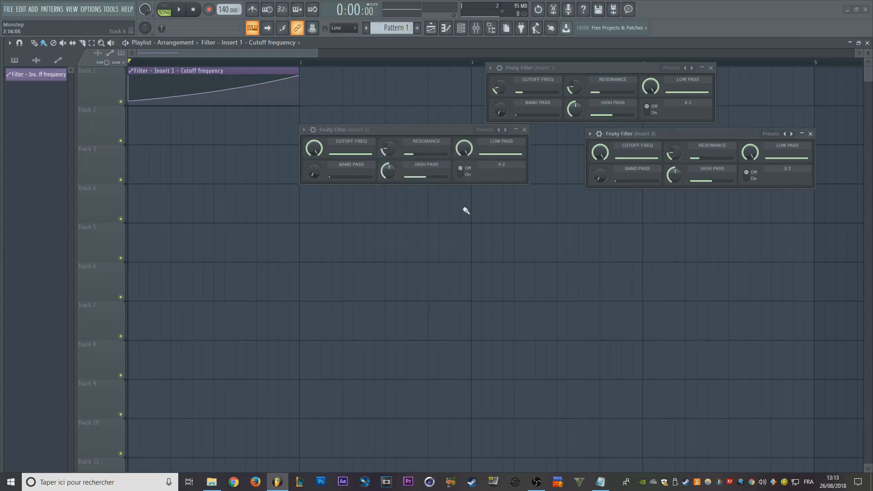
- Play the song to check the three linked cutoffs, stop it and move Insert 2's filter window lower
key(space)
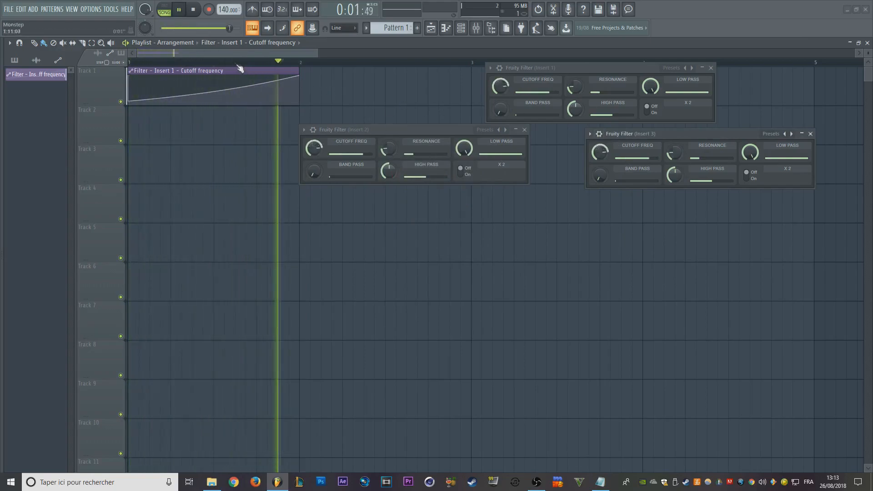
key(space)
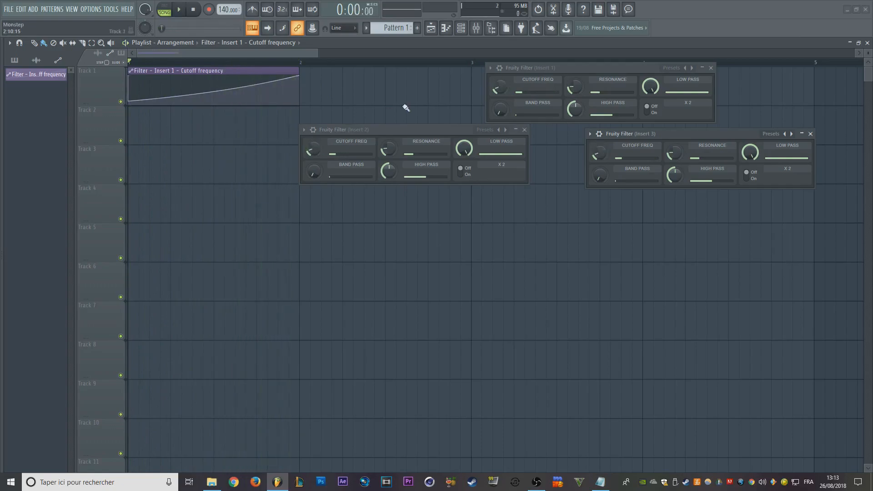
drag(404, 131, 382, 190)
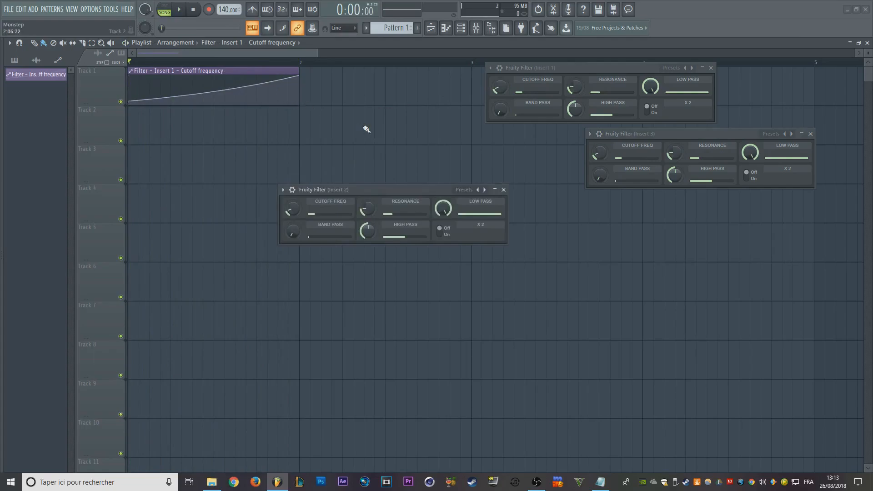
- Return to the Mixer, move Insert 2's filter window out of the way and colour track Insert 8 blue
key(F9)
drag(339, 189, 307, 88)
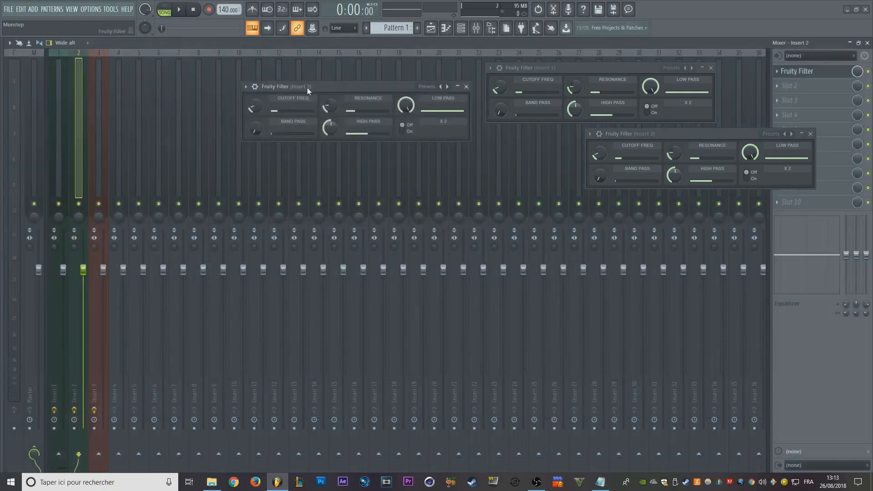
click(101, 106)
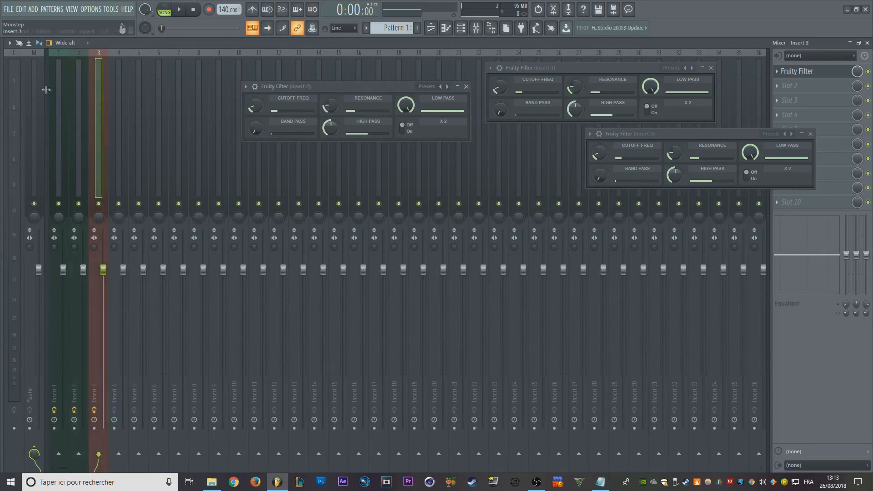
click(226, 154)
click(90, 129)
click(207, 159)
key(F2)
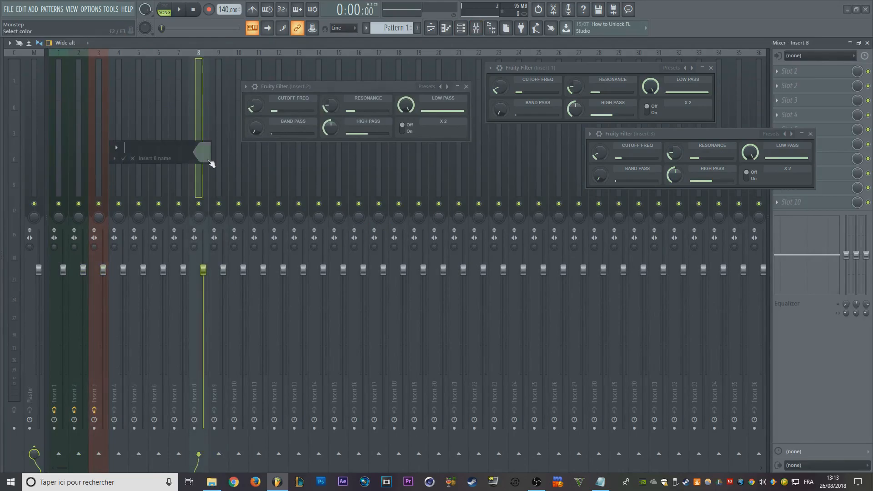
key(Escape)
- Select mixer tracks Insert 1 to Insert 3 and route them to Insert 8
click(95, 135)
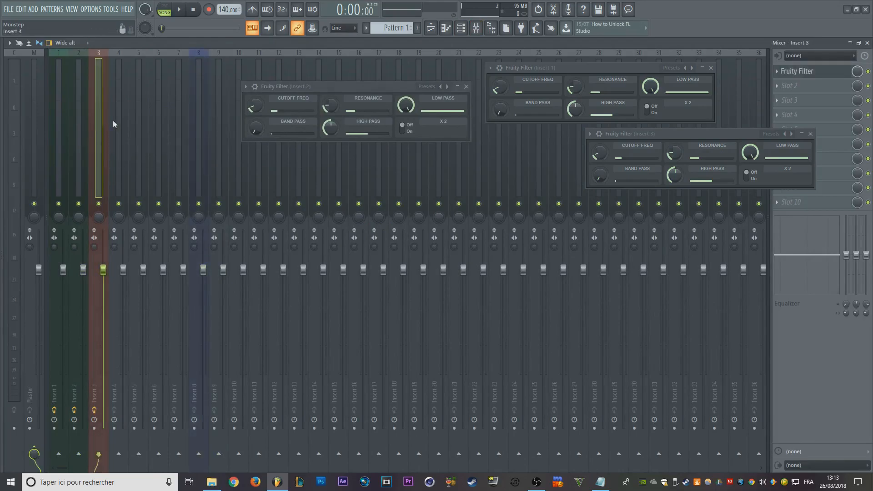
drag(86, 105, 58, 113)
ctrl+click(200, 454)
- Load Fruity Filter in Insert 8's first effect slot and try out its cutoff frequency
click(198, 139)
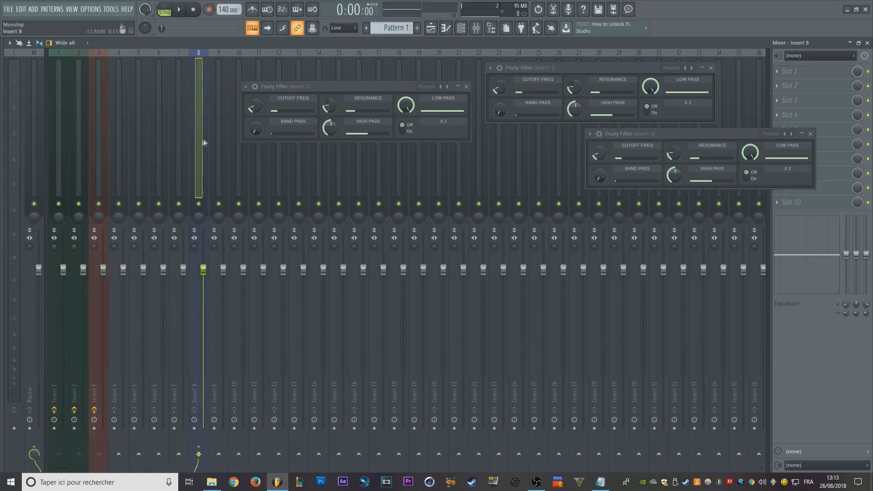
click(812, 74)
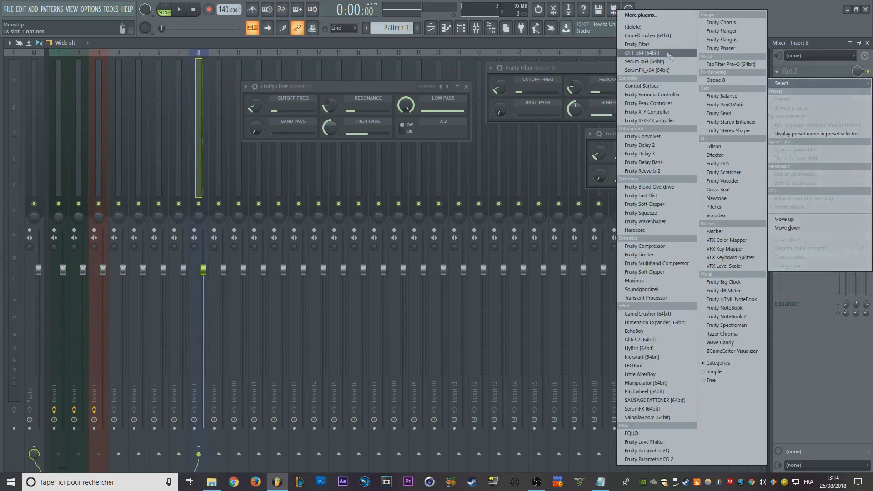
click(637, 45)
mouse_move(47, 131)
mouse_down()
mouse_move(47, 177)
mouse_move(47, 128)
mouse_up()
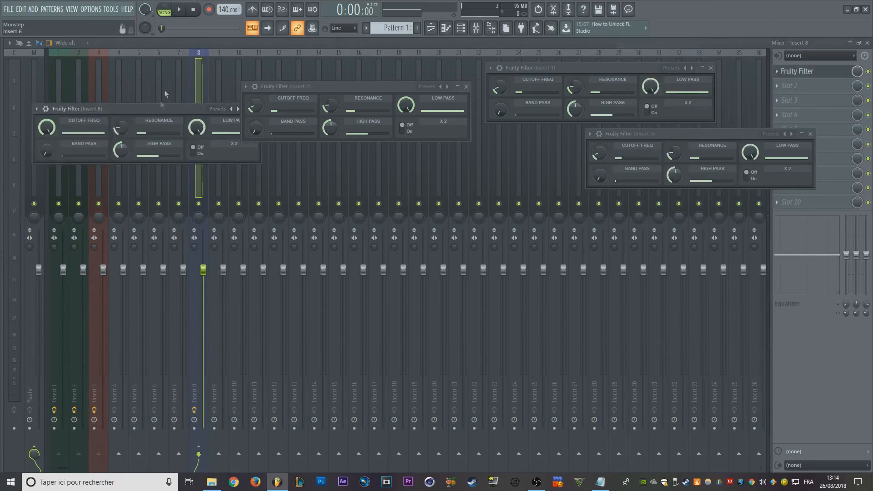
- Show the patterns in the Playlist picker and delete the cutoff automation clip from Track 1
click(245, 87)
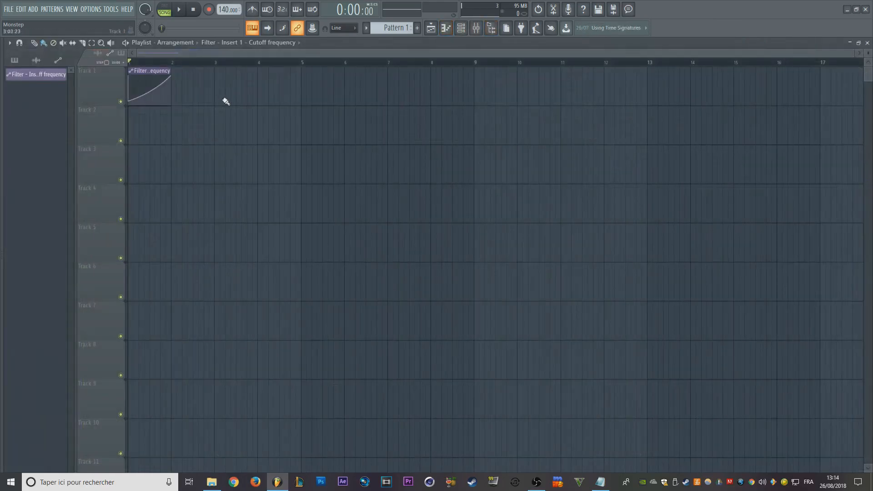
click(14, 60)
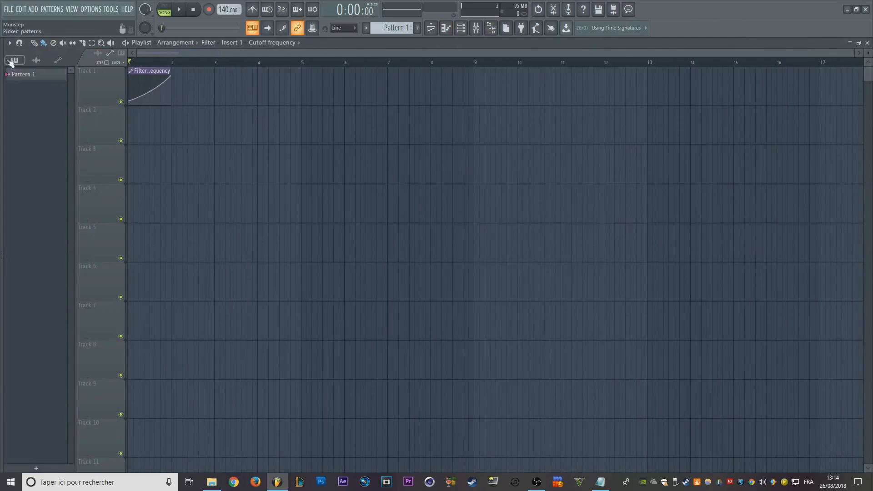
right_click(165, 97)
scroll(188, 153, up, 3)
drag(188, 153, 602, 243)
scroll(253, 201, down, 3)
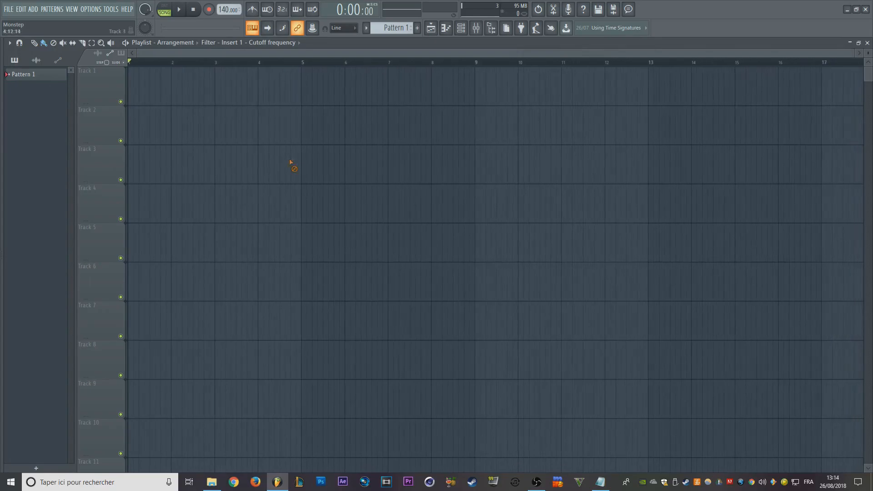
- Show all channels in the Channel rack and replace the Fruity slicer channel with Serum [64bit]
click(462, 30)
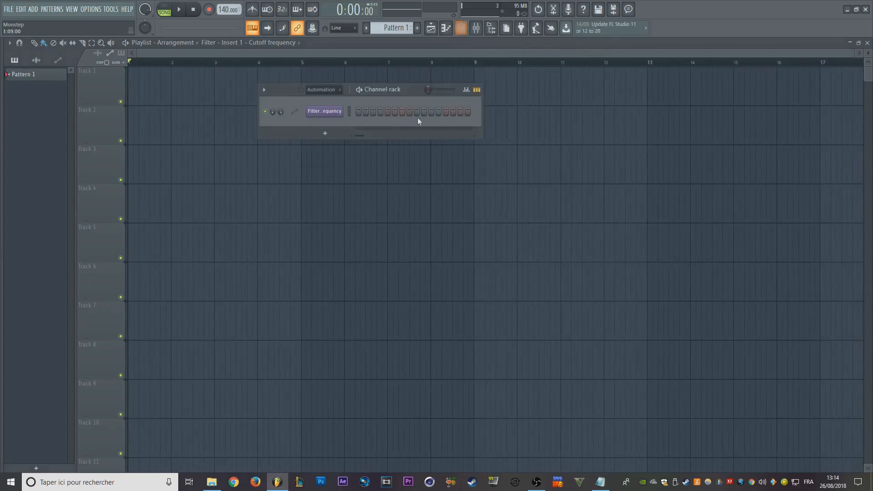
click(336, 90)
click(319, 105)
right_click(324, 111)
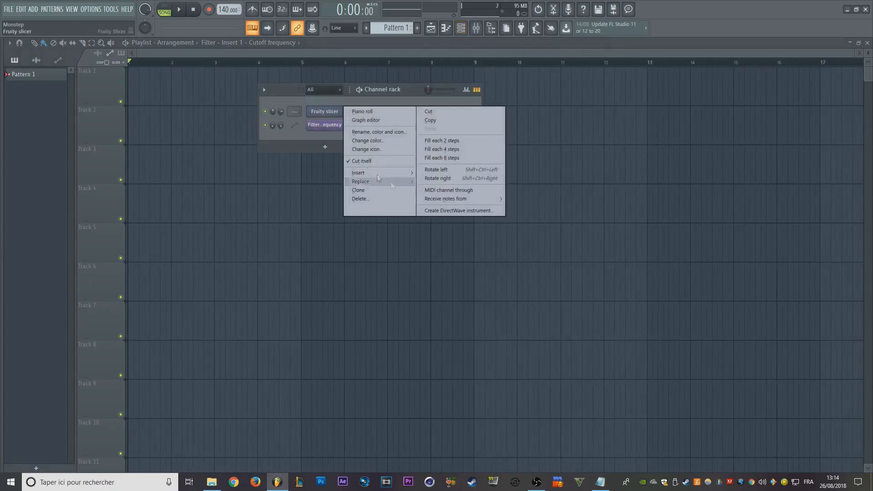
mouse_move(362, 182)
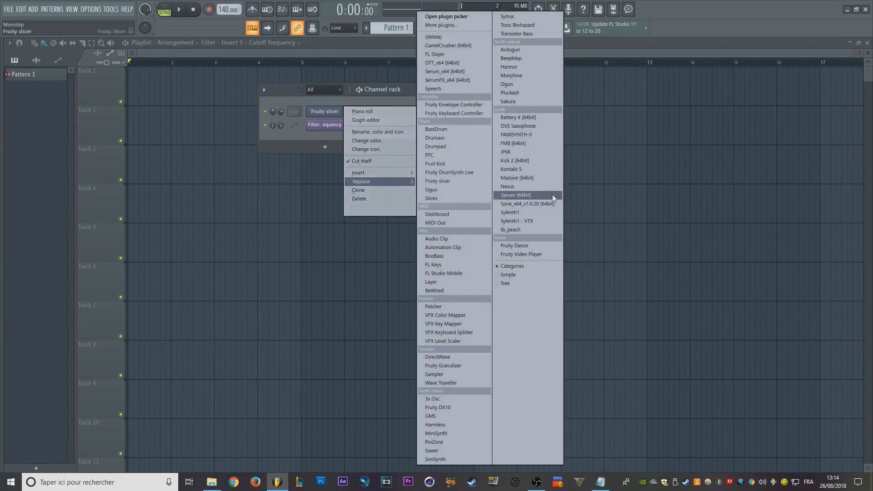
click(528, 196)
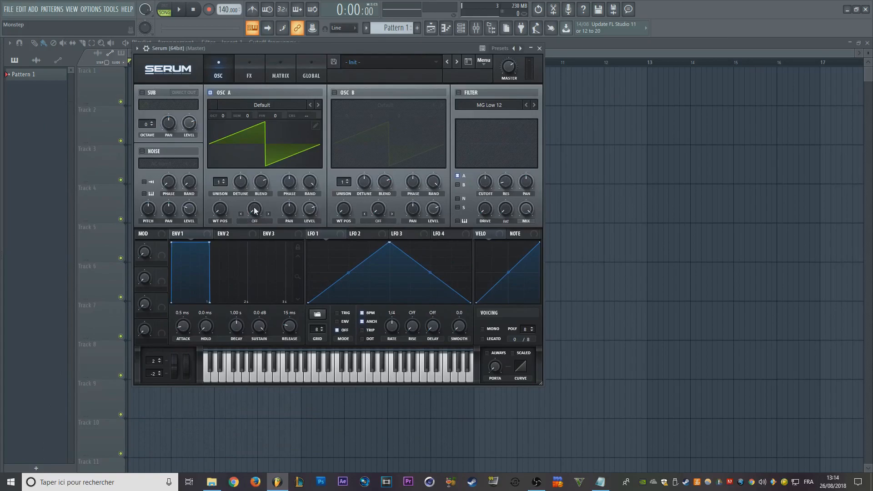
- Reopen Serum and create an automation clip for its oscillator A Warp parameter
right_click(256, 210)
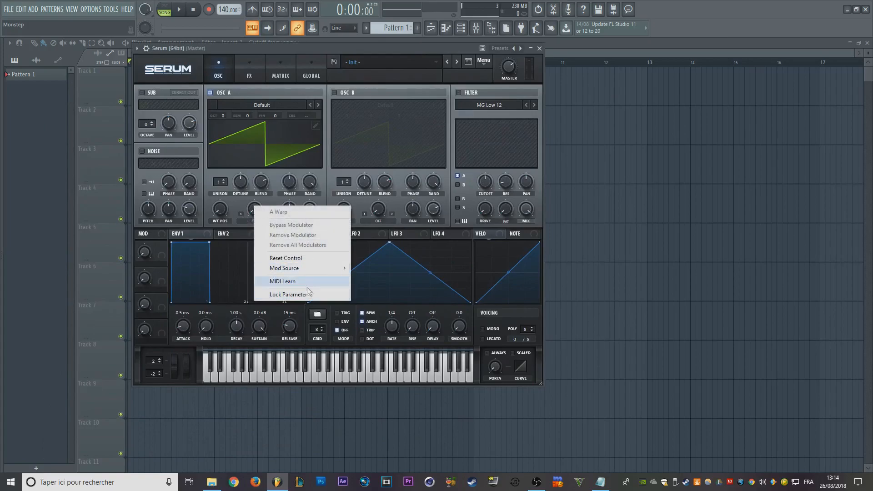
click(279, 41)
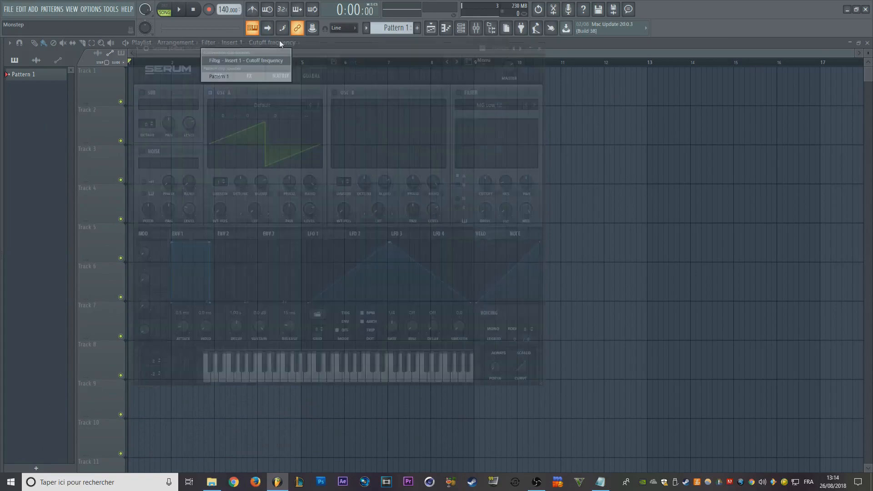
click(465, 31)
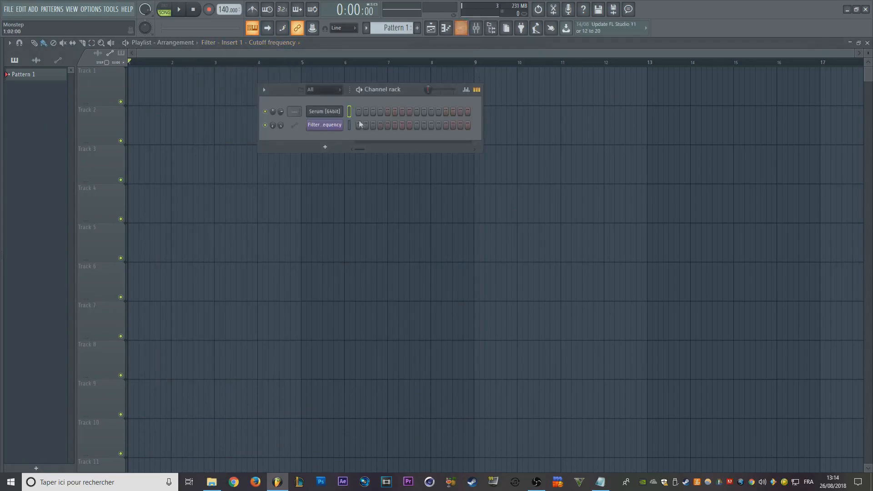
click(333, 111)
drag(379, 48, 545, 50)
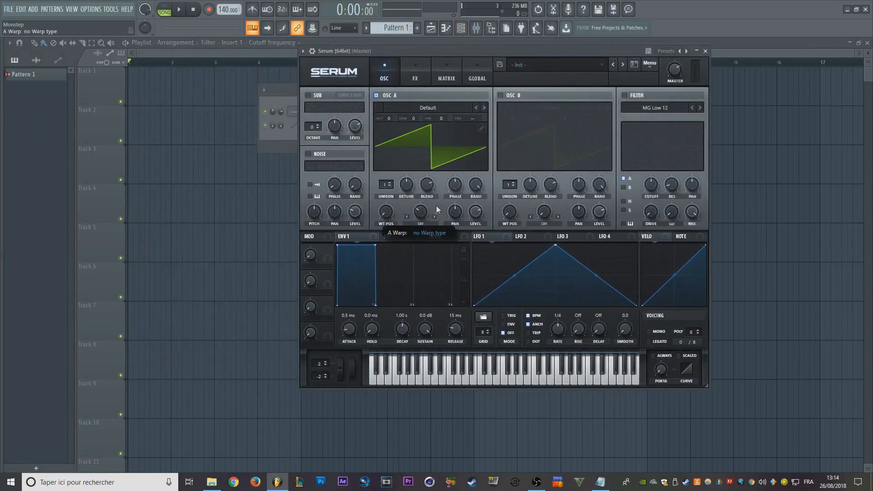
right_click(316, 28)
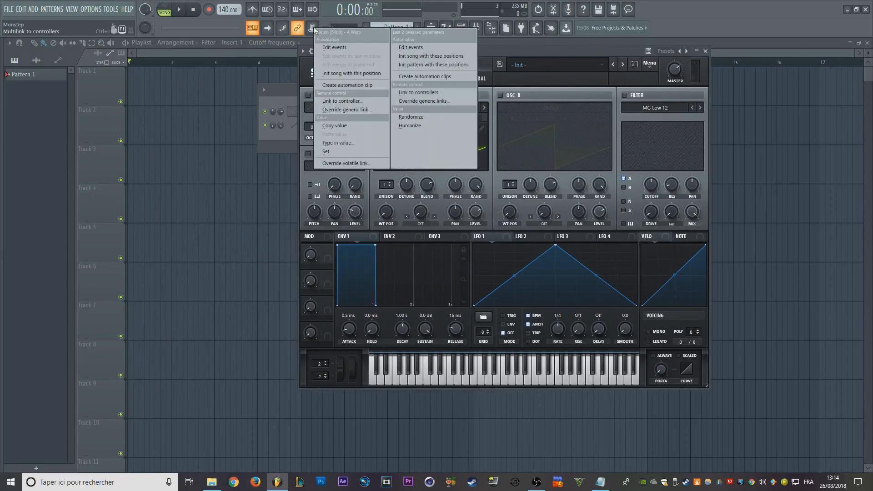
click(349, 86)
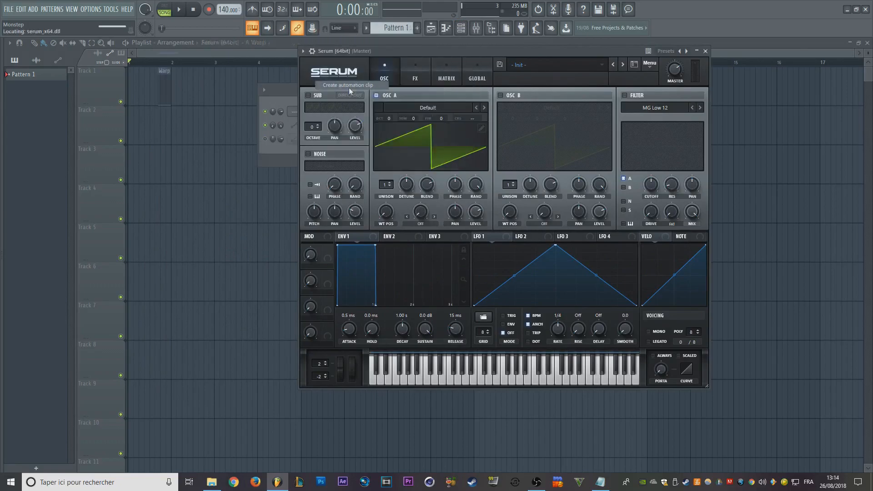
- Create a second automation clip for the last tweaked parameter, Serum's A Warp
scroll(163, 148, up, 8)
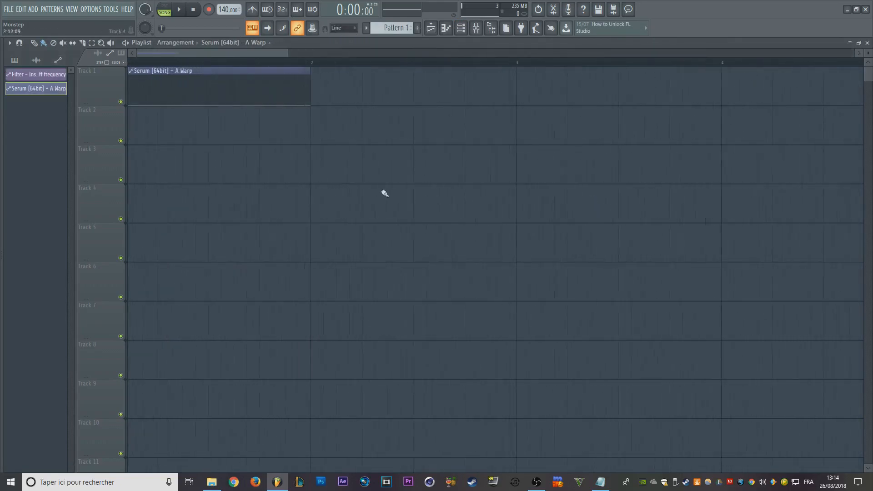
scroll(164, 80, down, 3)
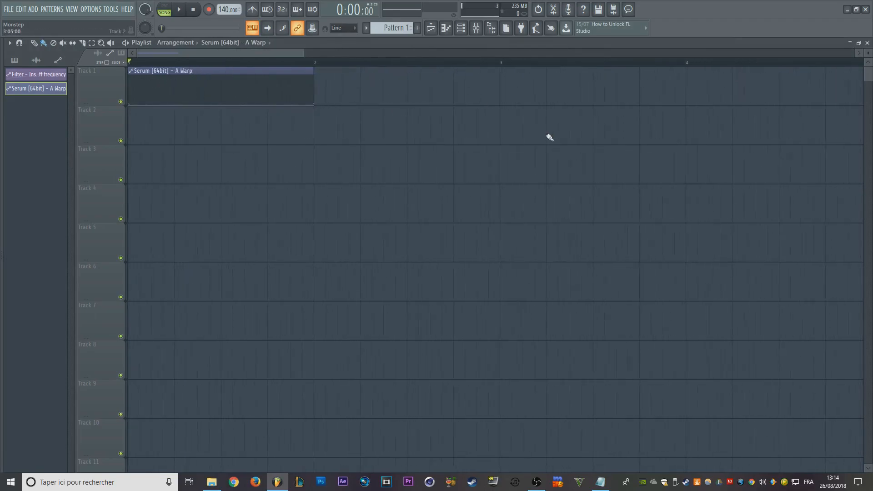
click(463, 33)
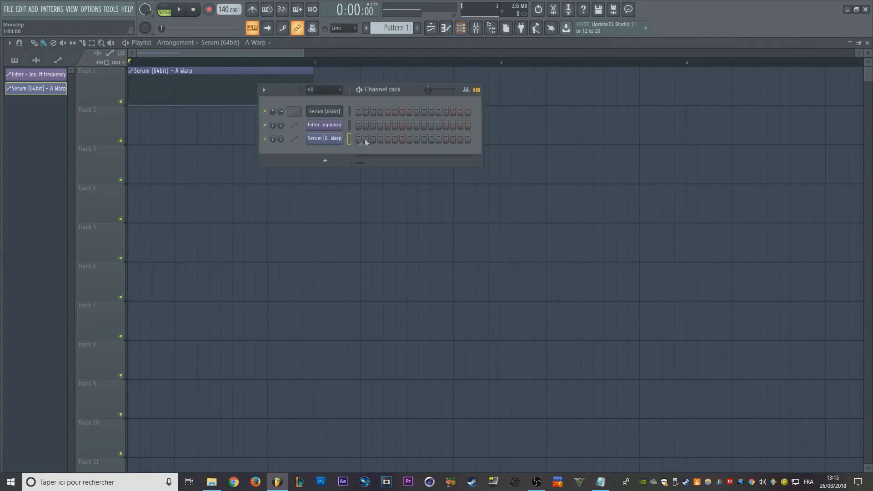
click(432, 30)
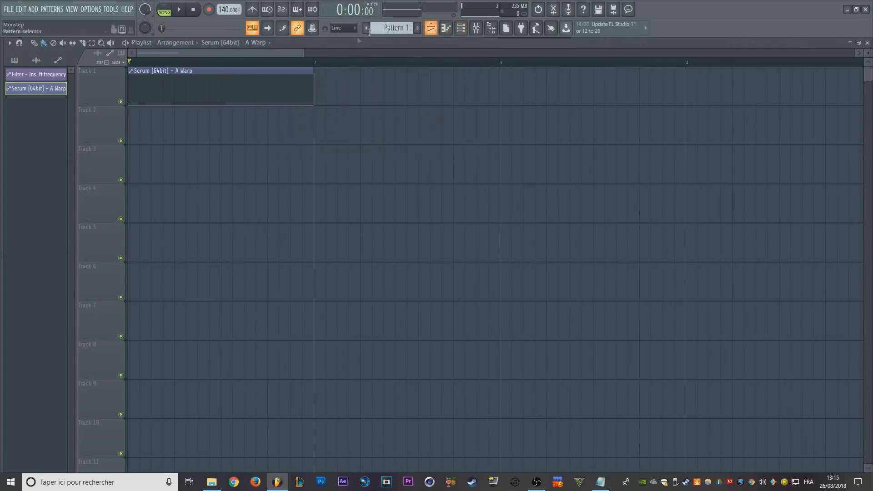
click(111, 9)
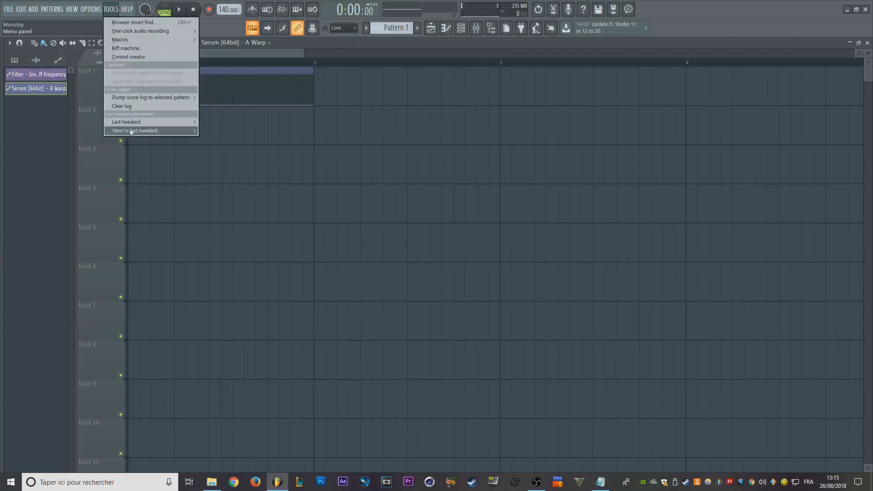
mouse_move(175, 123)
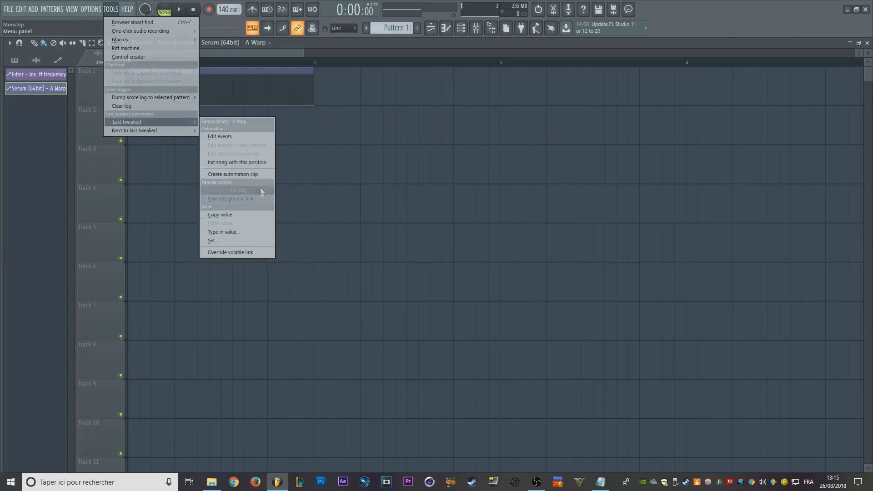
click(246, 174)
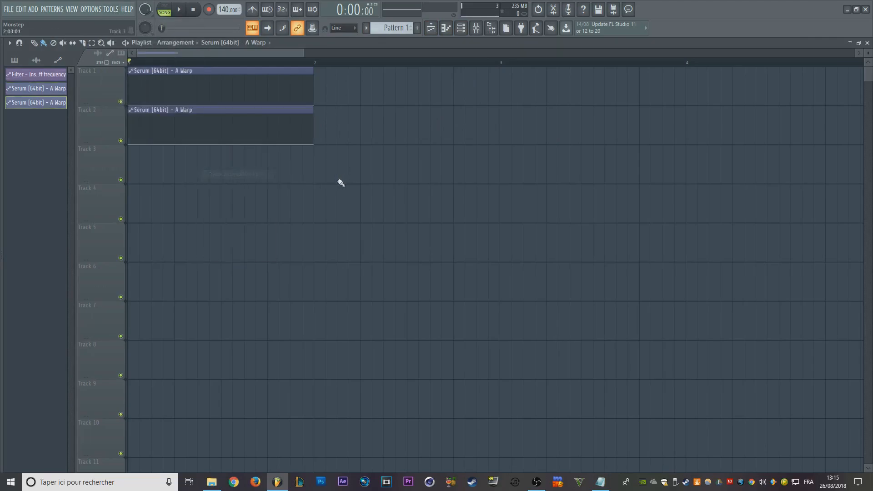
- Delete the Serum and automation channels from the project and set the Playlist focus to audio clips
click(461, 28)
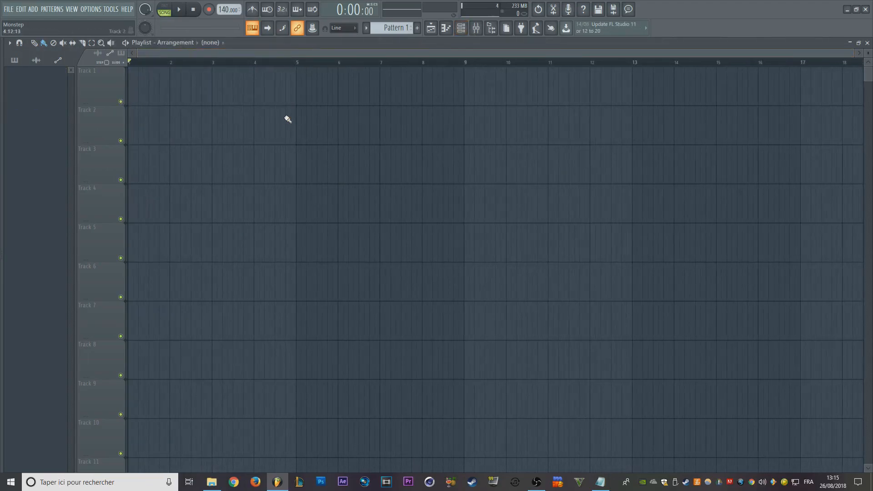
scroll(203, 161, up, 3)
drag(255, 131, 477, 151)
click(98, 54)
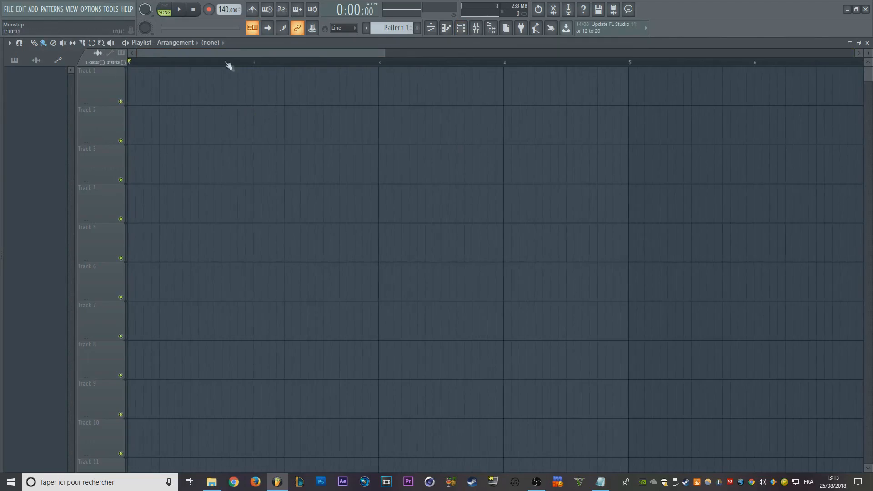
- Add the audio file Snails & Big Gigantic - Feel the Vibe from the Browser to the start of Track 1
scroll(228, 54, down, 3)
mouse_move(0, 205)
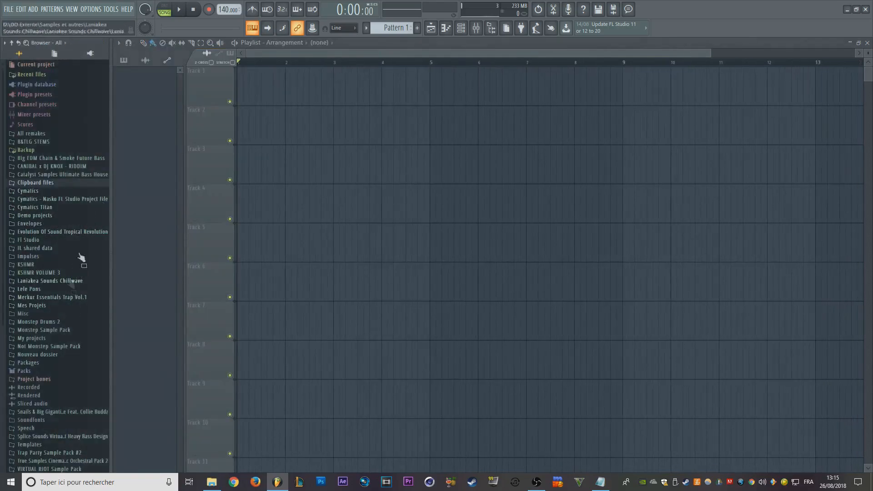
click(76, 340)
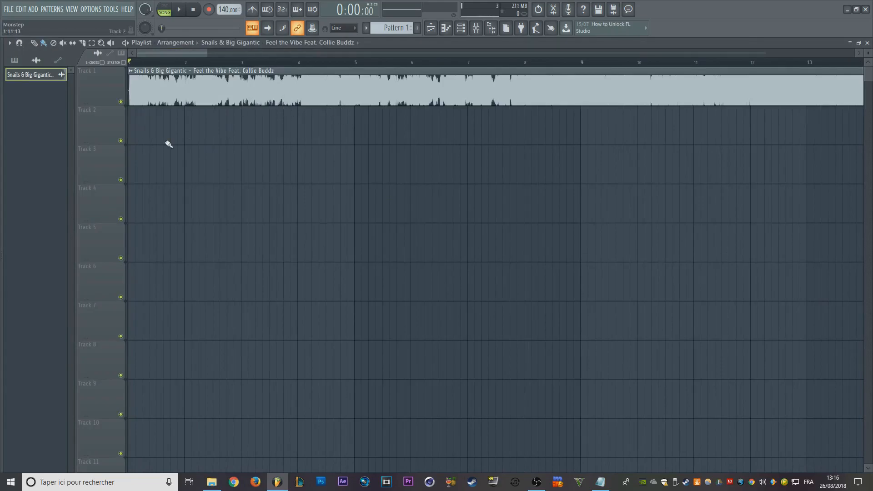
- Examine the audio clip's waveform on Track 1 and open its channel settings to check the volume
scroll(169, 145, up, 3)
scroll(315, 190, up, 3)
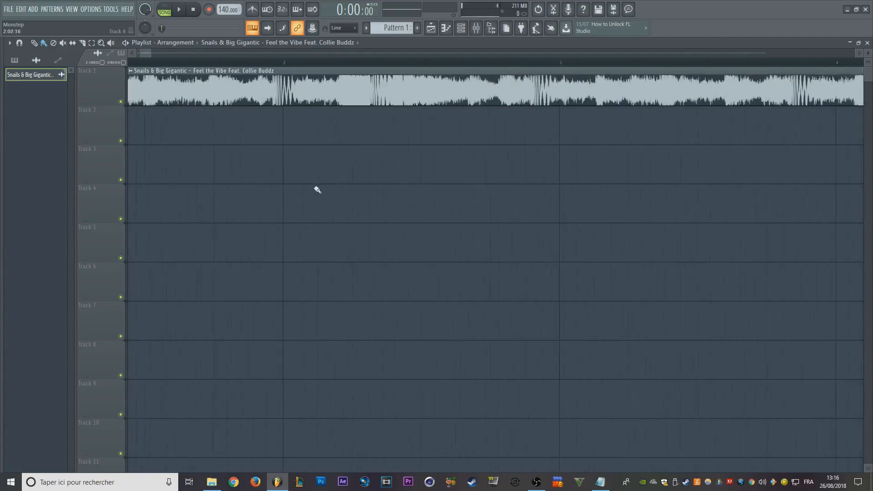
scroll(403, 159, down, 6)
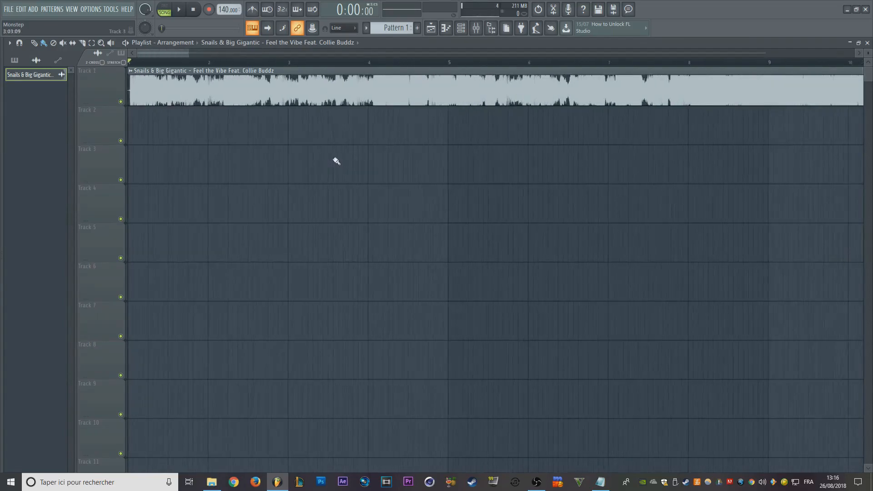
double_click(314, 100)
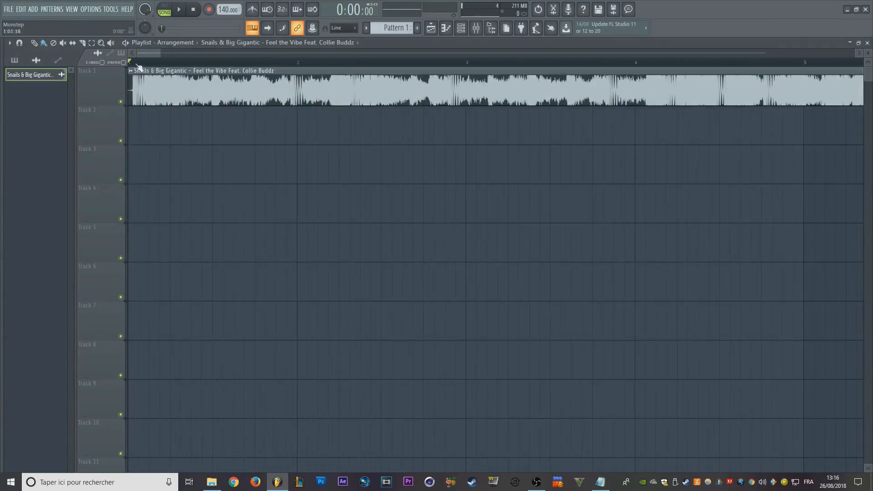
scroll(141, 77, down, 2)
- Slice the audio clip at bar 6, delete the part after the cut and restore the paint tool
right_click(297, 129)
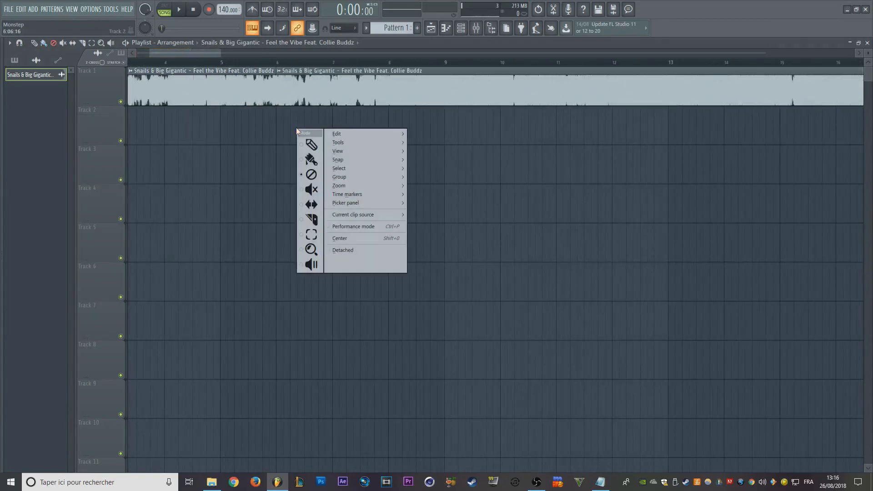
click(310, 163)
right_click(302, 98)
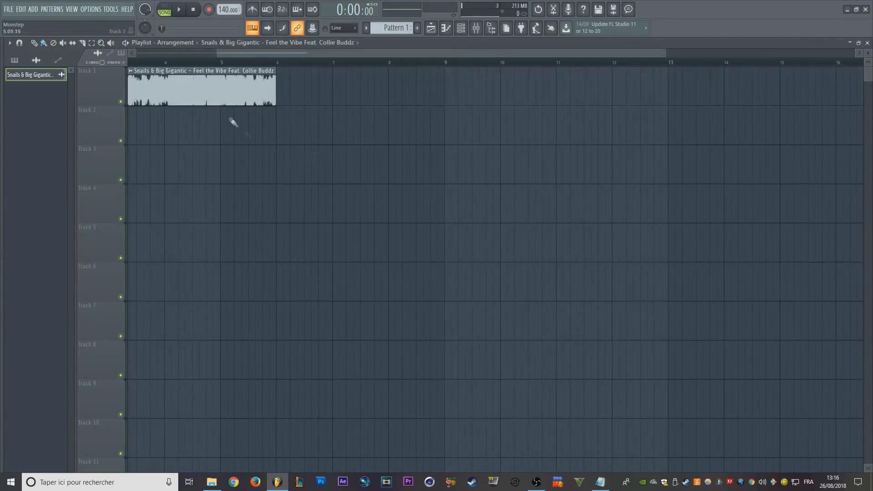
drag(274, 136, 400, 163)
scroll(361, 111, up, 4)
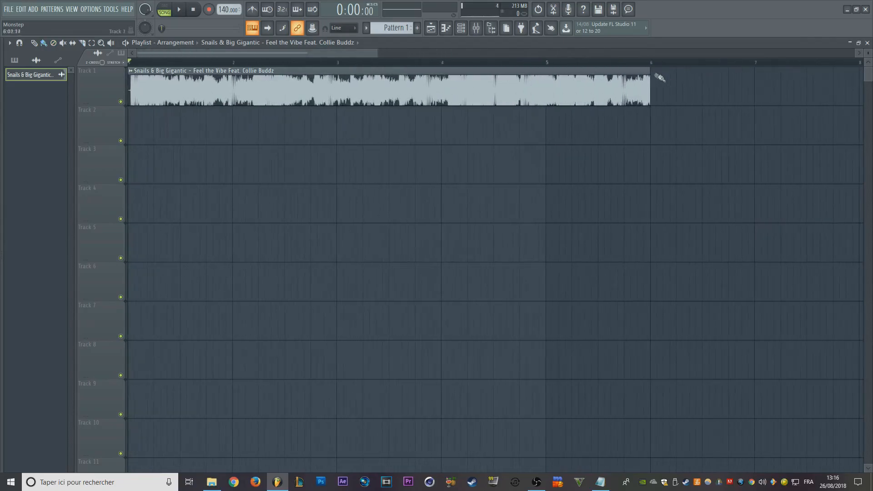
- Time-stretch the audio clip on Track 1 so it ends at bar 5 and play back the result
drag(652, 72, 545, 97)
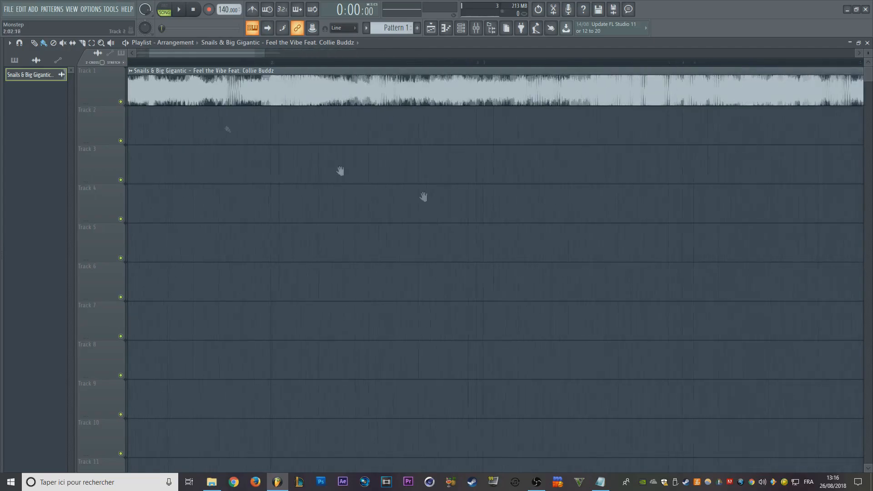
key(space)
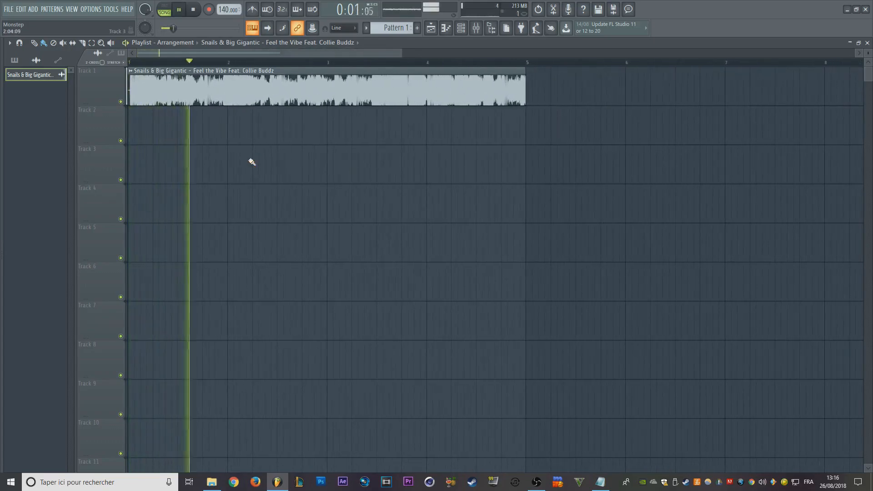
key(space)
- Open the audio clip's channel settings and set its time stretching mode to Stretch
drag(400, 54, 457, 53)
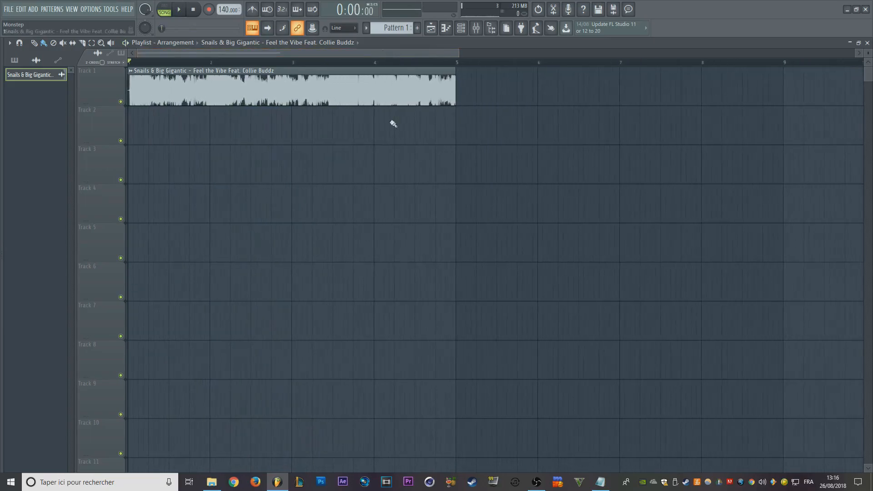
scroll(395, 137, down, 3)
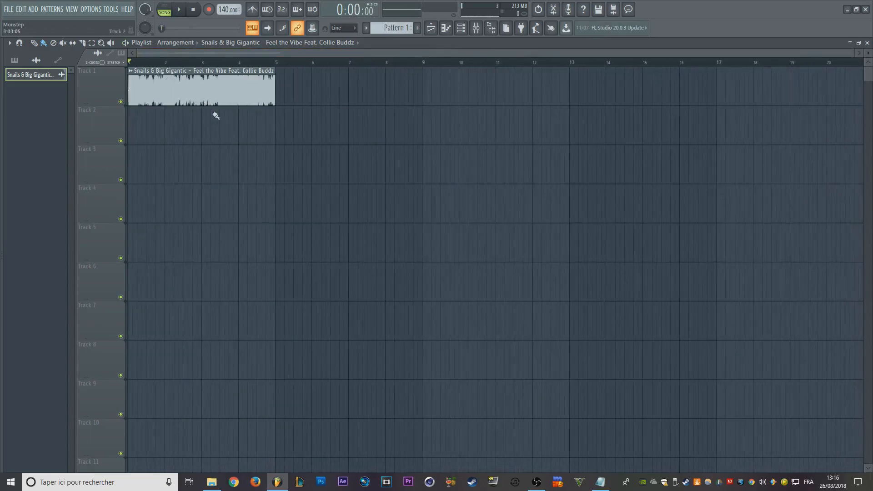
scroll(218, 100, up, 3)
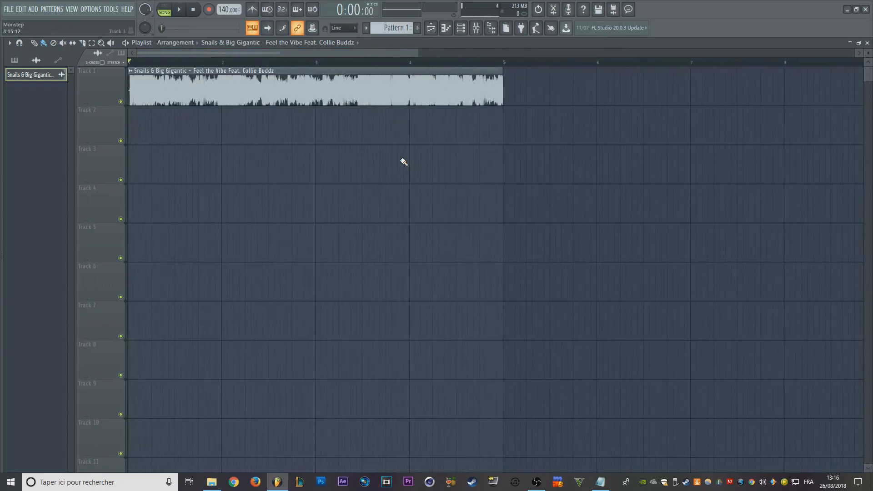
double_click(332, 89)
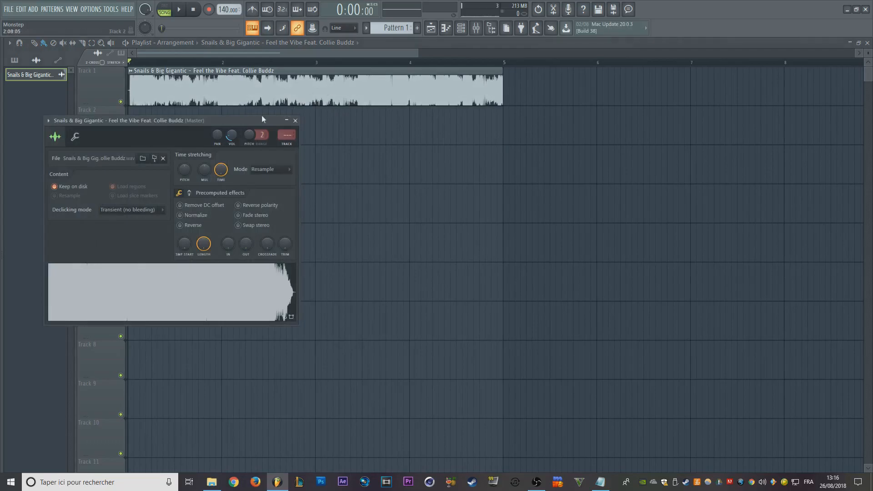
right_click(251, 139)
click(261, 145)
drag(243, 121, 302, 113)
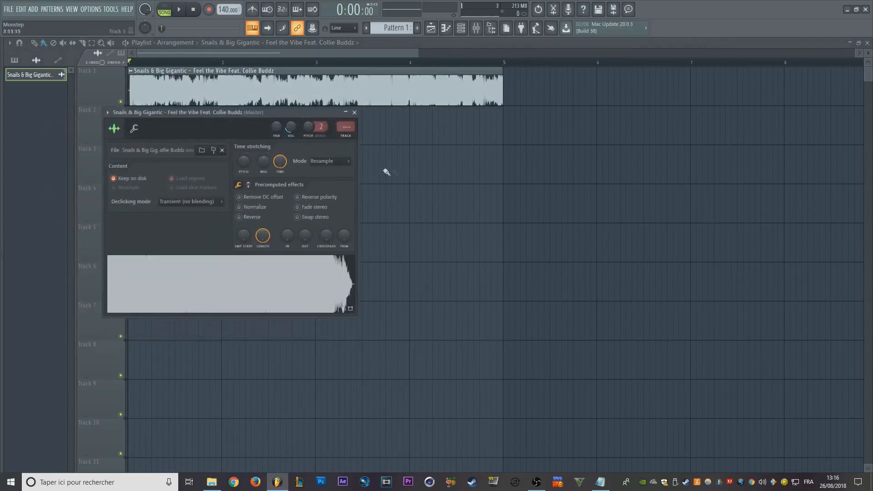
click(339, 165)
click(329, 188)
drag(254, 112, 287, 162)
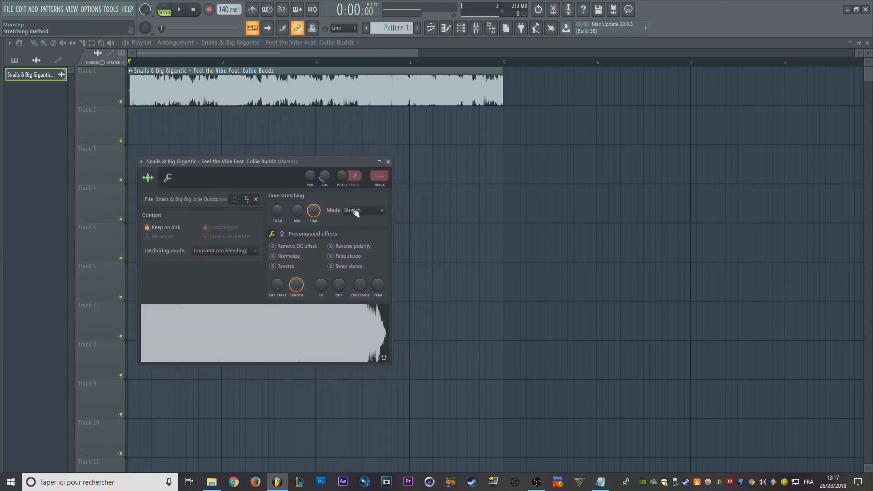
- Play back the audio clip on Track 1, time-stretch it to end at about bar 28 and play it back again
key(space)
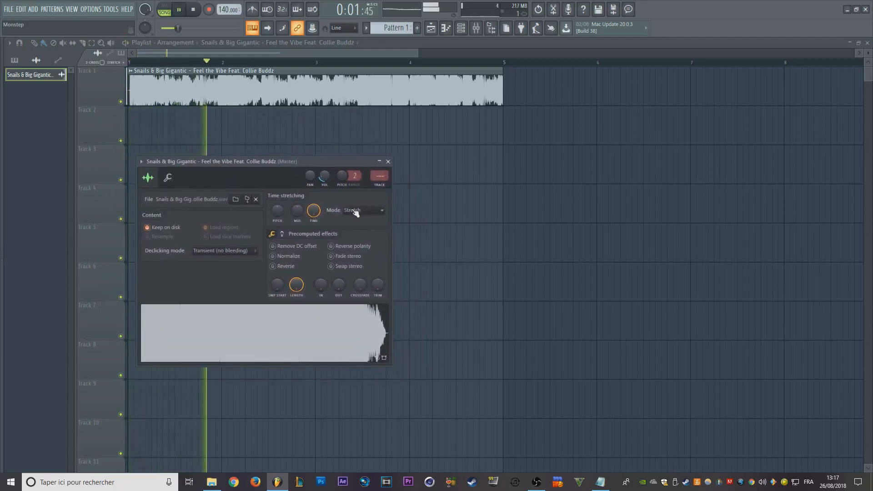
drag(418, 53, 855, 53)
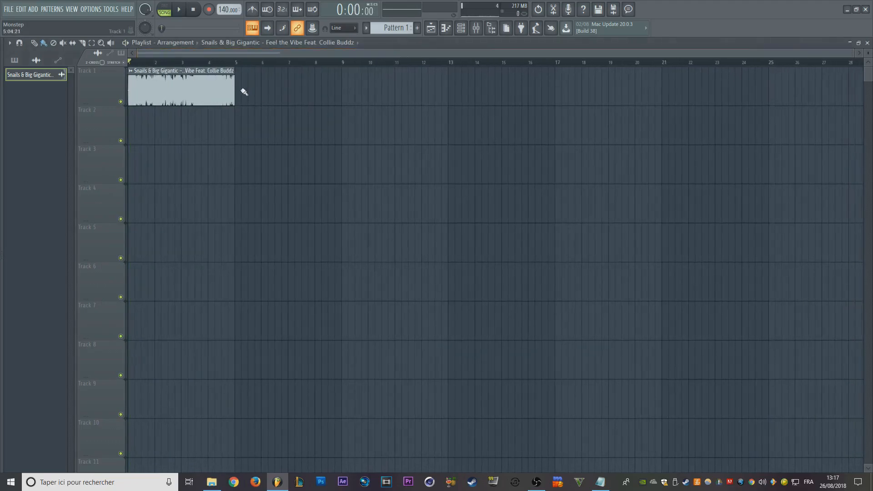
drag(231, 80, 854, 109)
key(space)
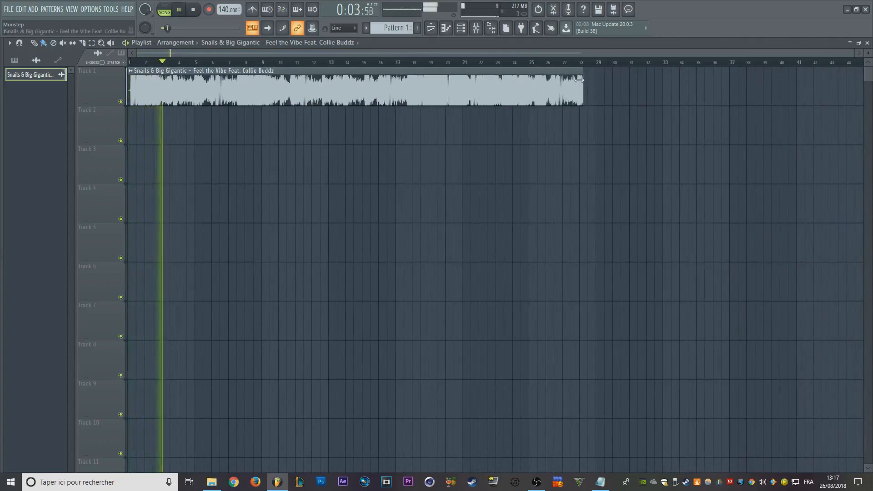
key(space)
- Time-stretch the audio clip on Track 1 back so it ends just after bar 5
drag(580, 80, 193, 90)
scroll(176, 126, up, 4)
scroll(176, 126, up, 3)
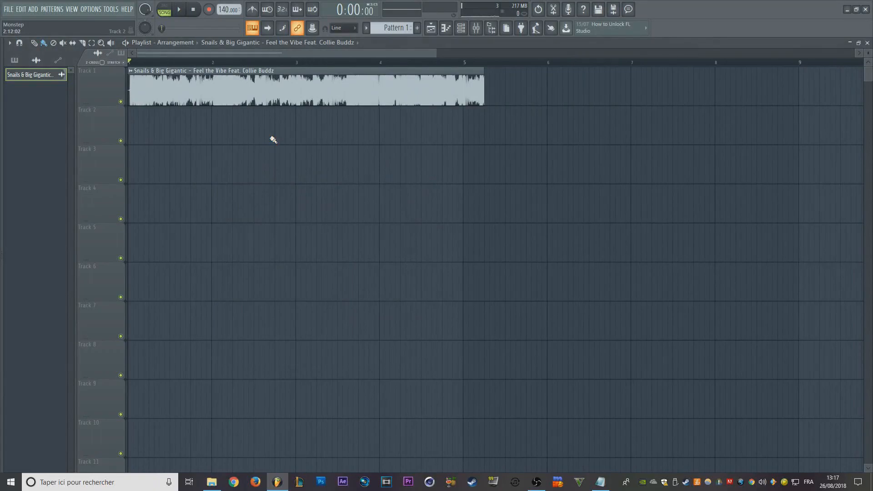
scroll(267, 158, up, 3)
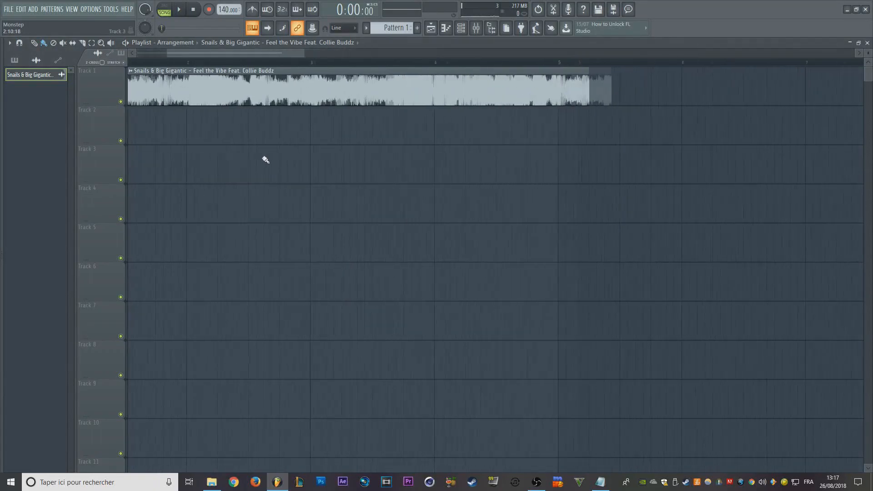
scroll(379, 135, down, 4)
- Open the Indian Snare sample from Not Monstep Sample Pack's Sanre & Rims folder in a new channel
mouse_move(1, 300)
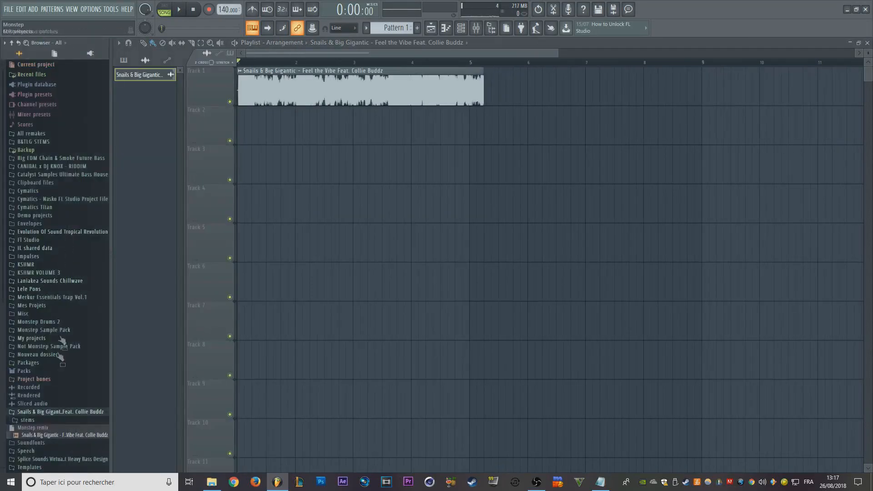
click(76, 347)
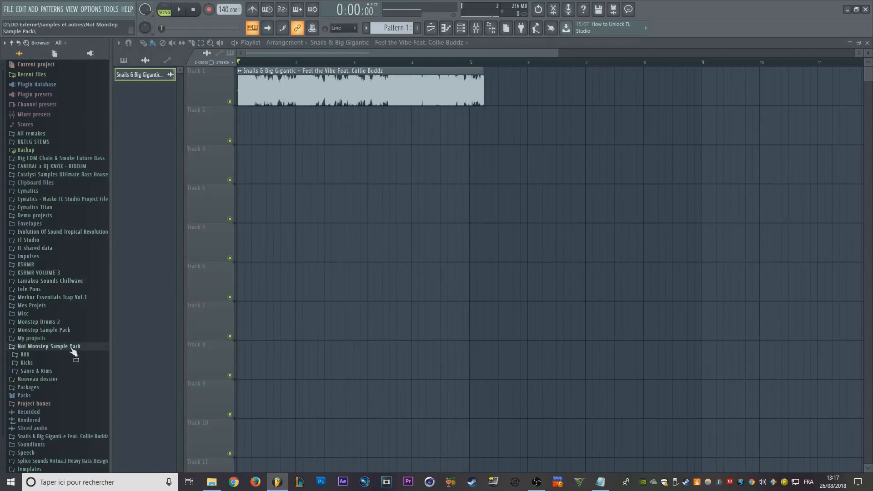
click(60, 372)
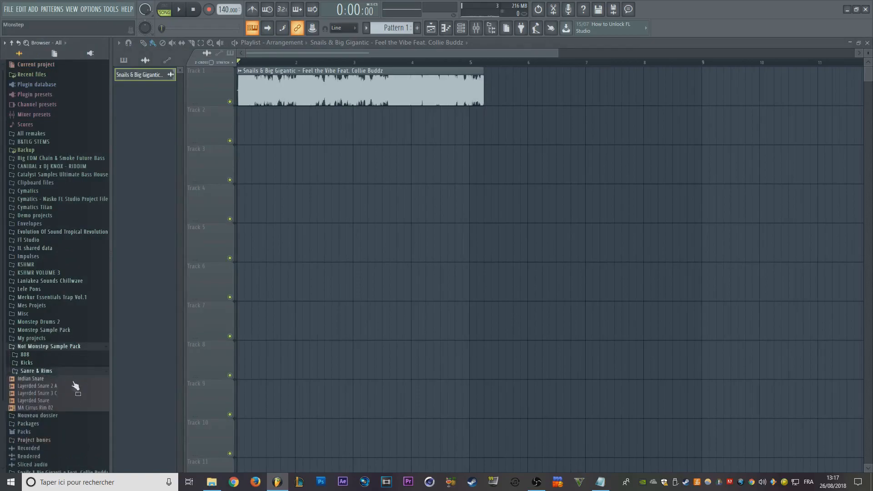
right_click(69, 379)
click(68, 377)
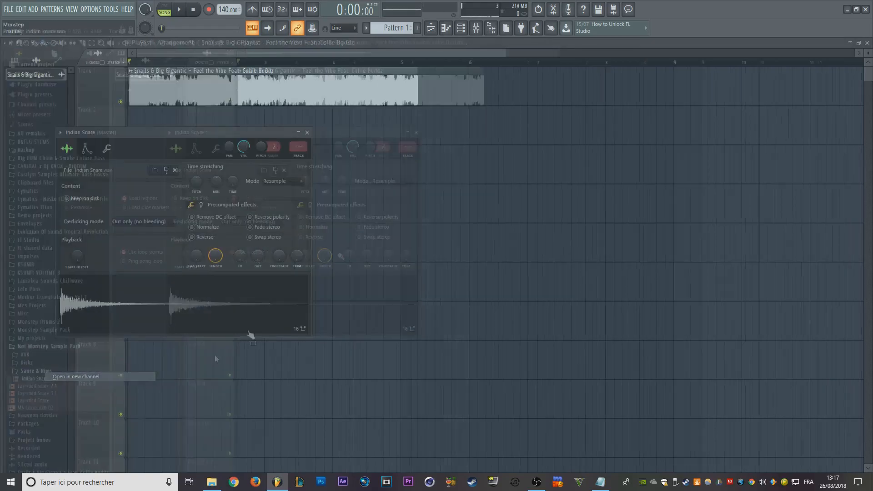
- Show the Channel rack and arrange it above the Indian Snare channel settings so both can be seen
drag(182, 133, 329, 80)
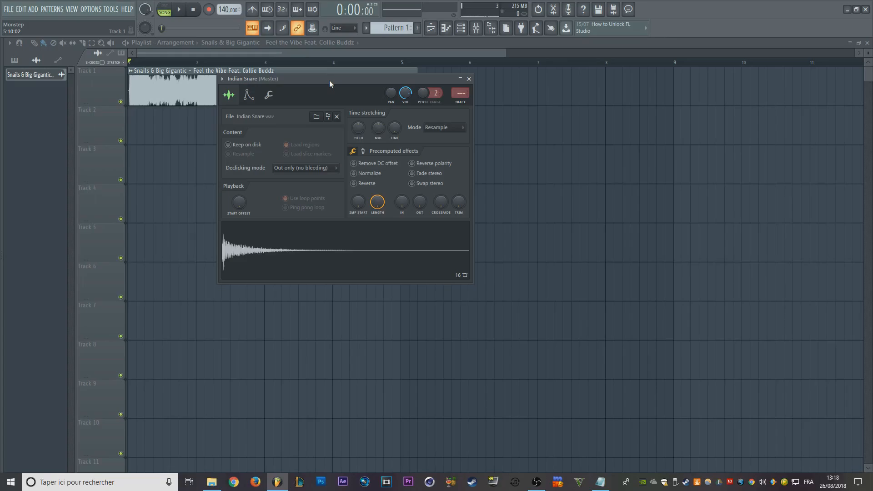
drag(330, 80, 257, 150)
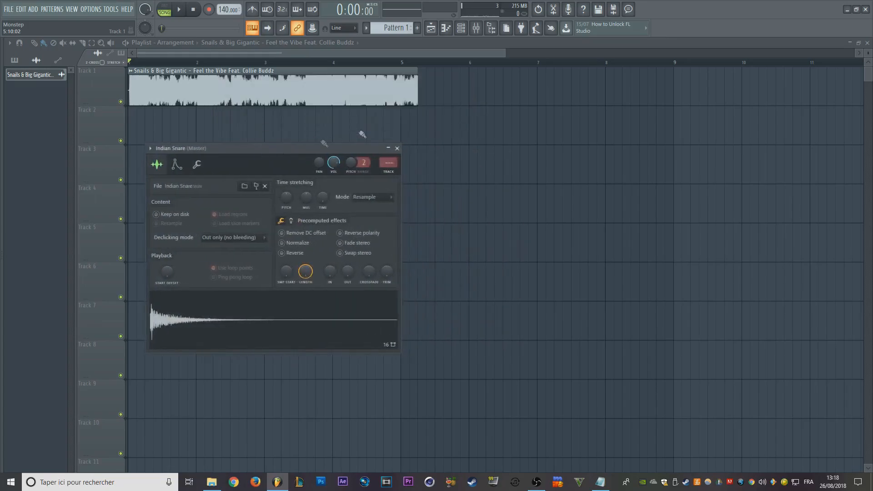
click(461, 28)
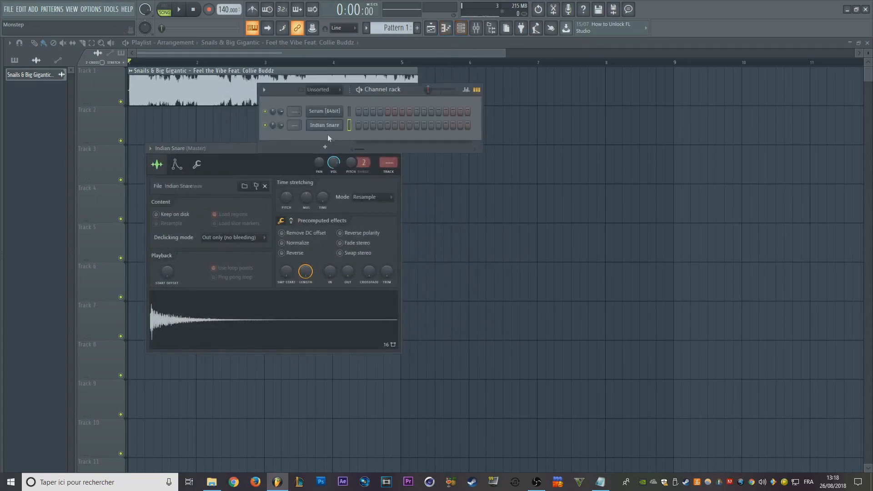
drag(397, 87, 457, 68)
drag(272, 152, 278, 128)
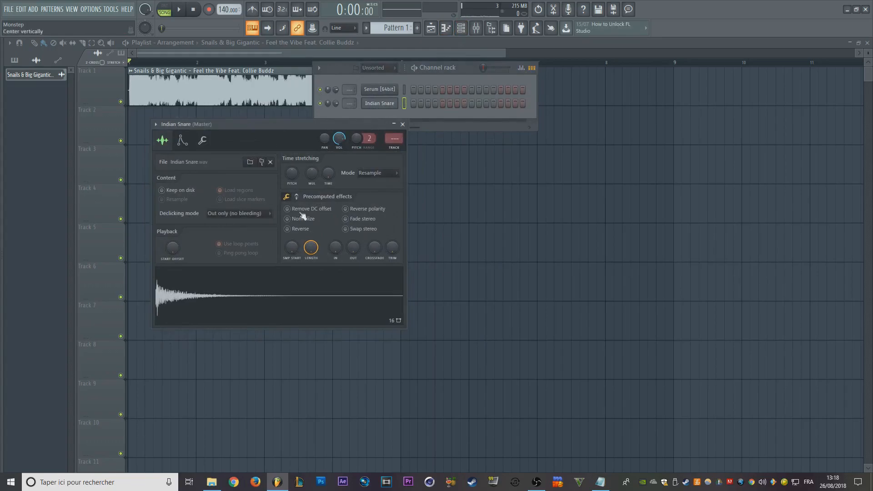
- Open the Indian Snare sample in Edison, detect its pitch regions and examine the start of the waveform
click(294, 268)
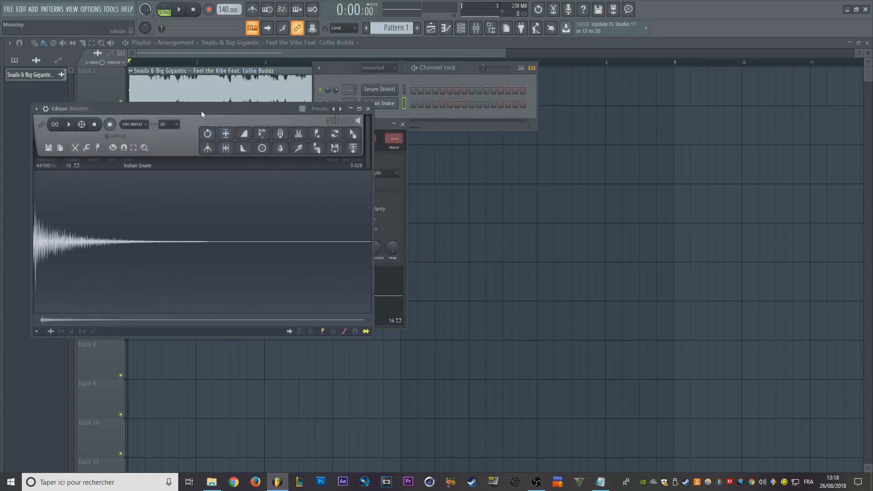
drag(202, 113, 450, 87)
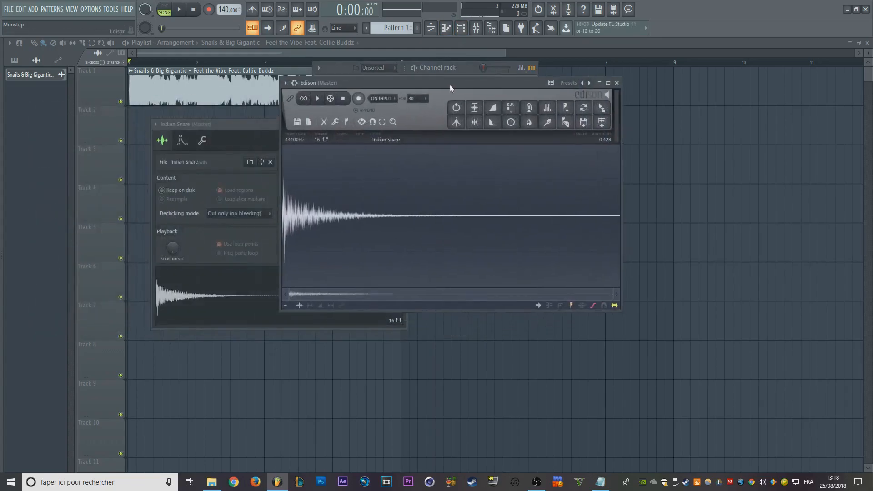
click(287, 306)
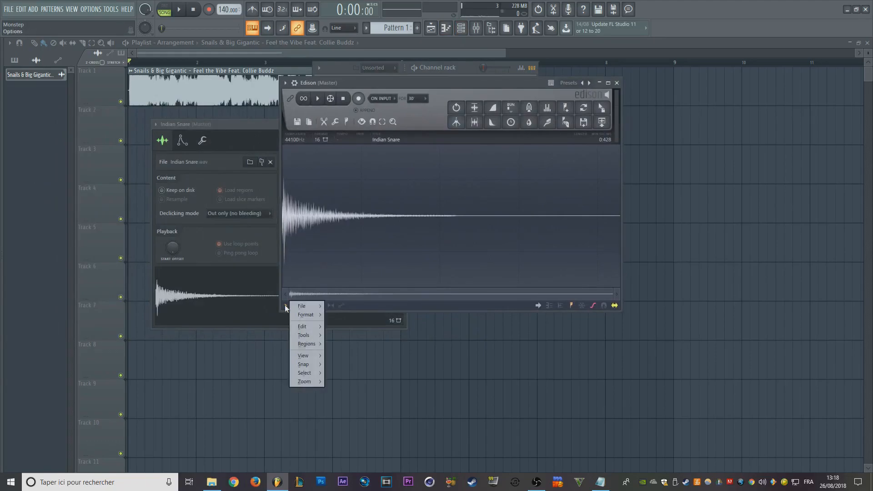
mouse_move(309, 344)
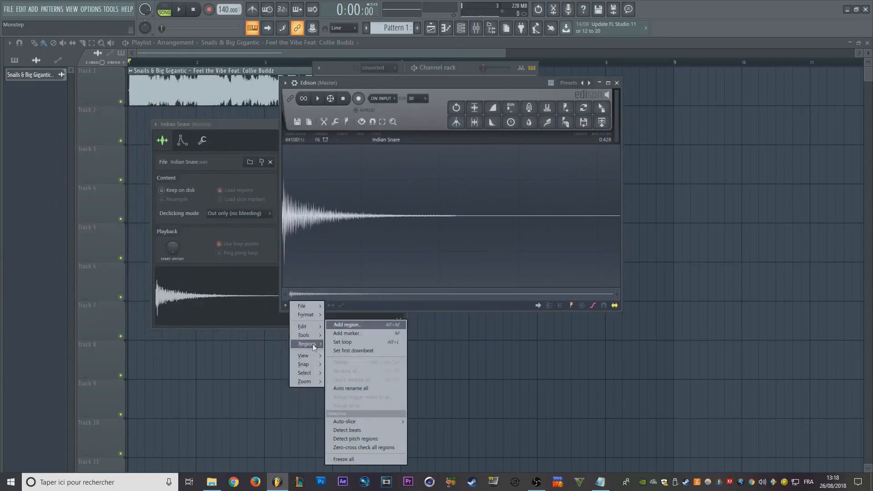
click(383, 439)
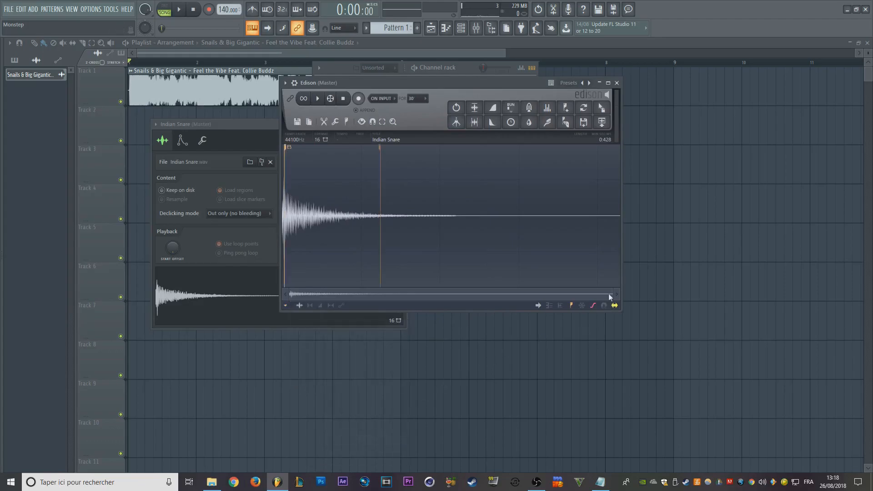
drag(611, 294, 372, 294)
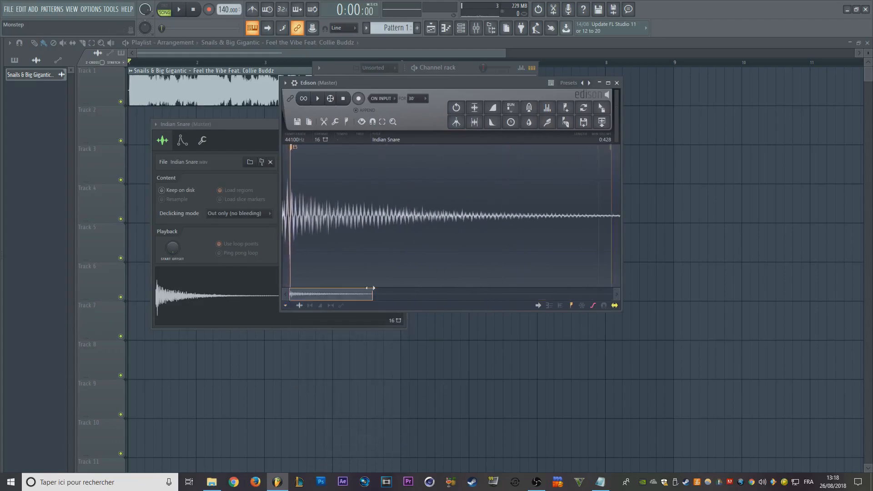
click(292, 215)
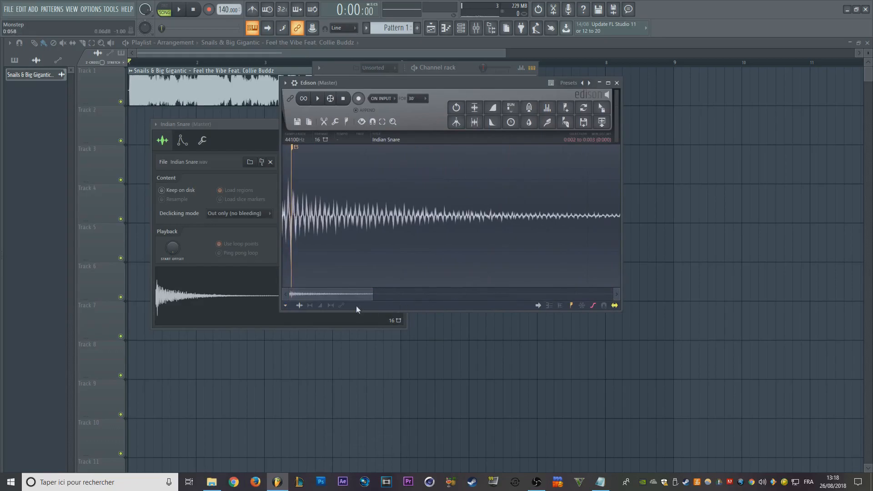
drag(370, 295, 547, 295)
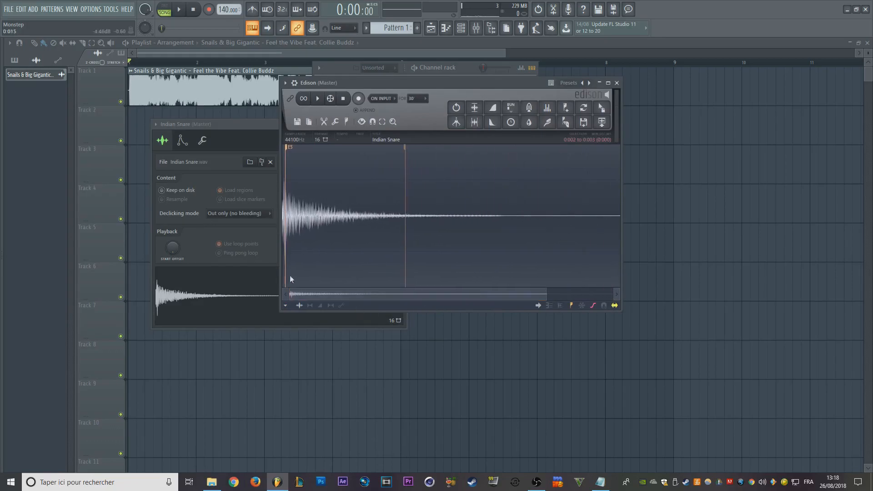
- Set the Indian Snare channel's root note to E5 in its miscellaneous functions and return to the sample settings
click(217, 135)
click(202, 140)
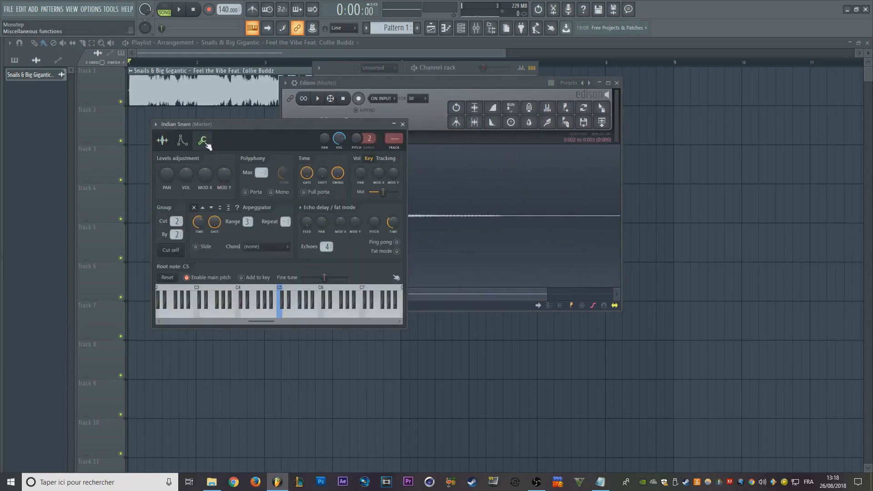
drag(238, 124, 207, 106)
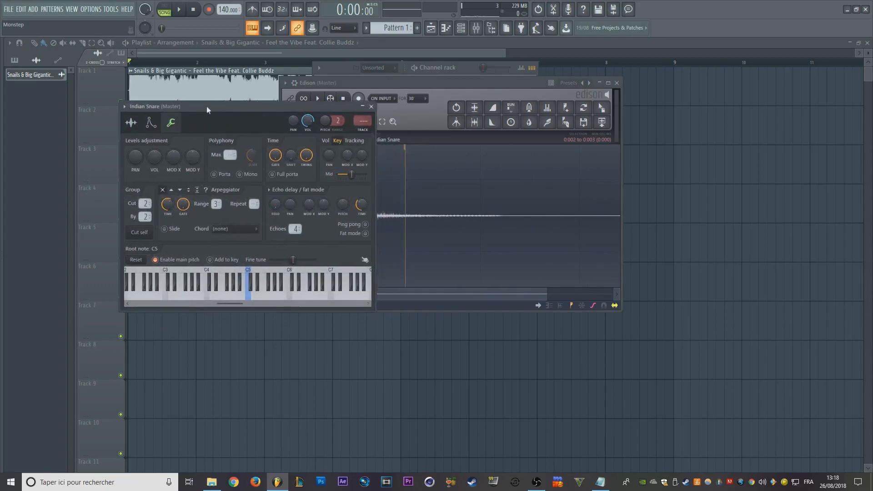
right_click(261, 274)
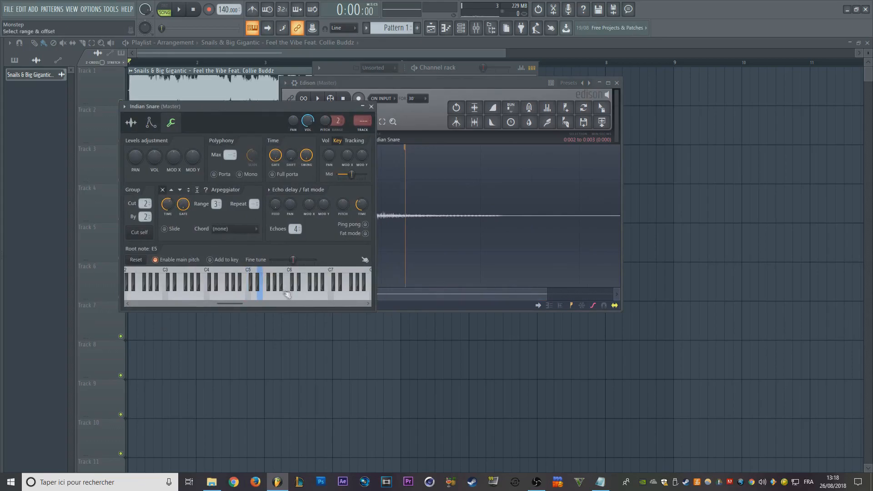
click(131, 122)
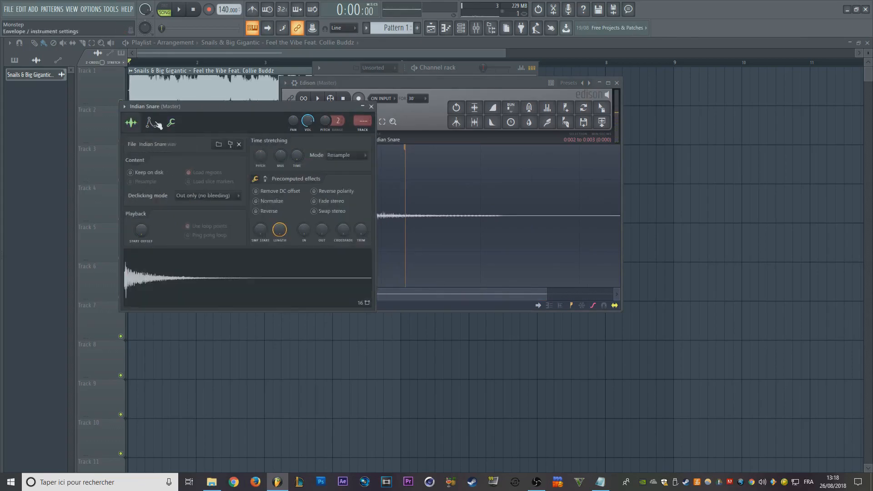
- Open the Indian Snare channel in the Piano roll from the Channel rack and bring the C4 to C6 range into view
drag(456, 68, 635, 135)
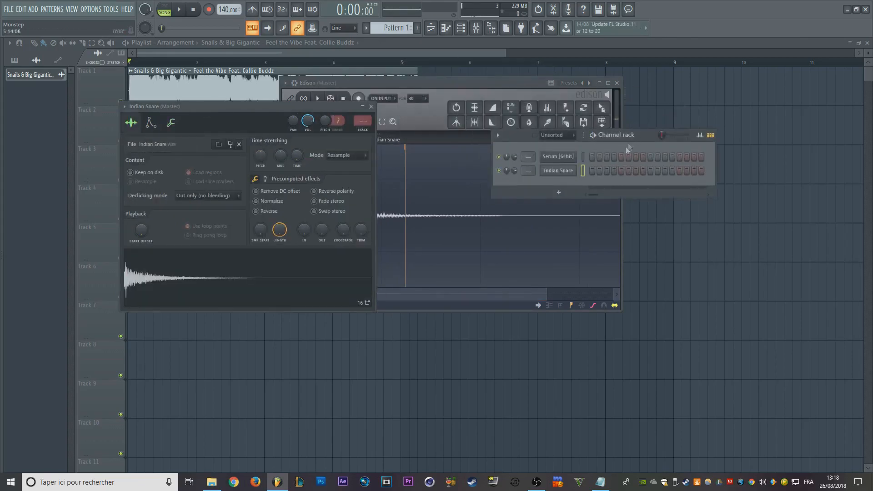
right_click(560, 173)
click(595, 172)
drag(49, 294, 51, 228)
right_click(51, 220)
click(200, 205)
right_click(53, 230)
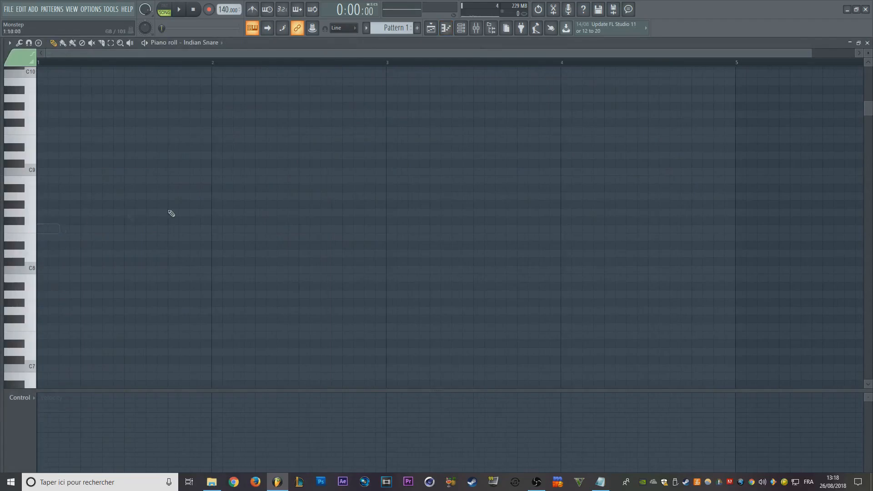
ctrl+right_click(292, 211)
- Reopen the Indian Snare channel settings over the Piano roll and audition the sample by playing C4 repeatedly
click(461, 27)
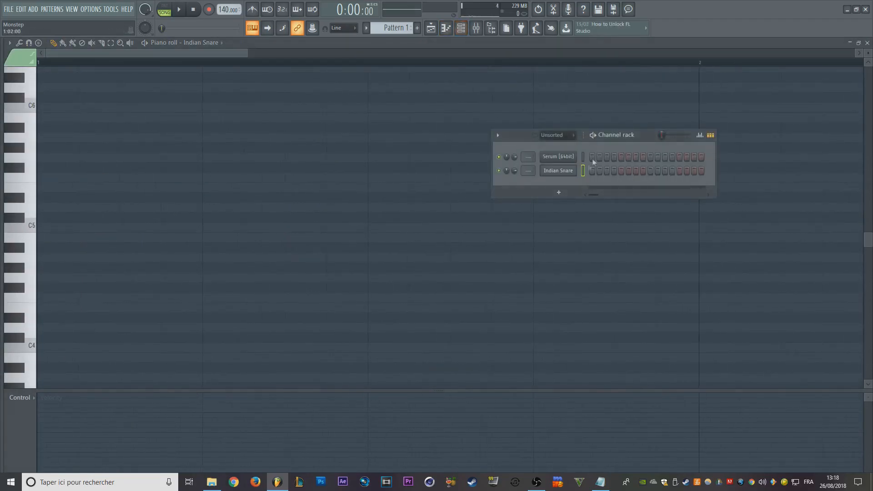
click(565, 175)
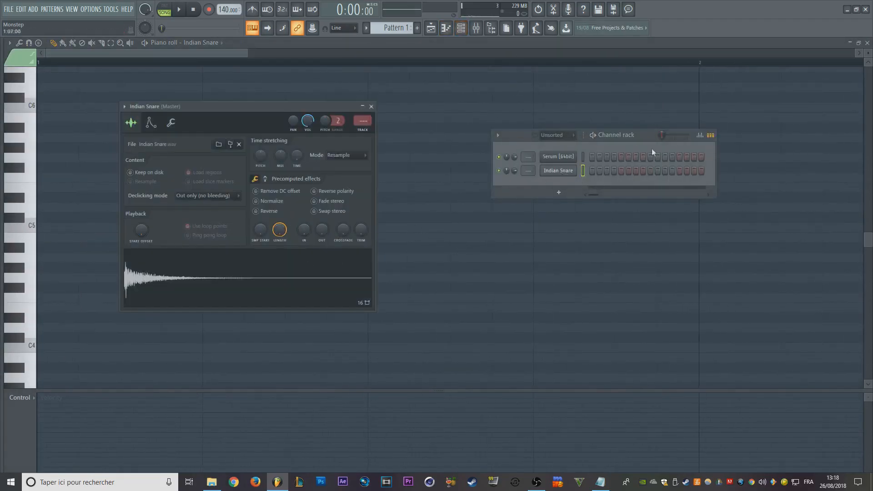
drag(265, 110, 343, 61)
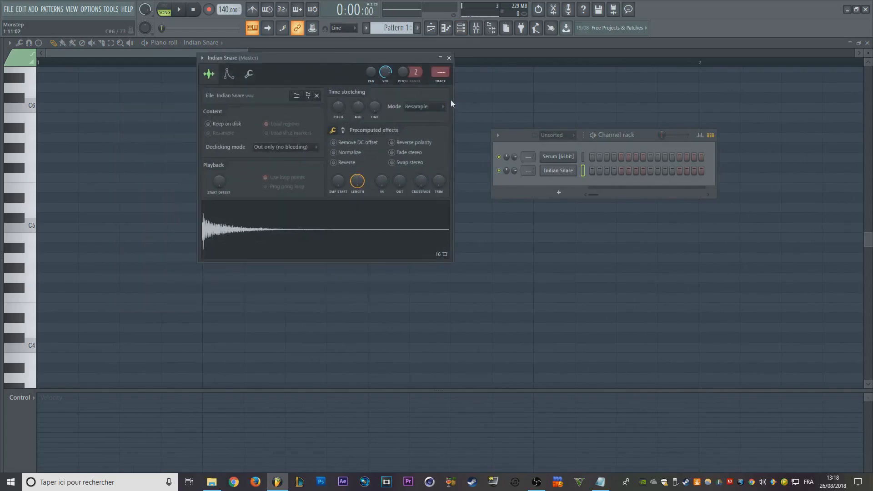
key(z)
key(z)
key(z)
key(z)
key(z)
key(z)
key(z)
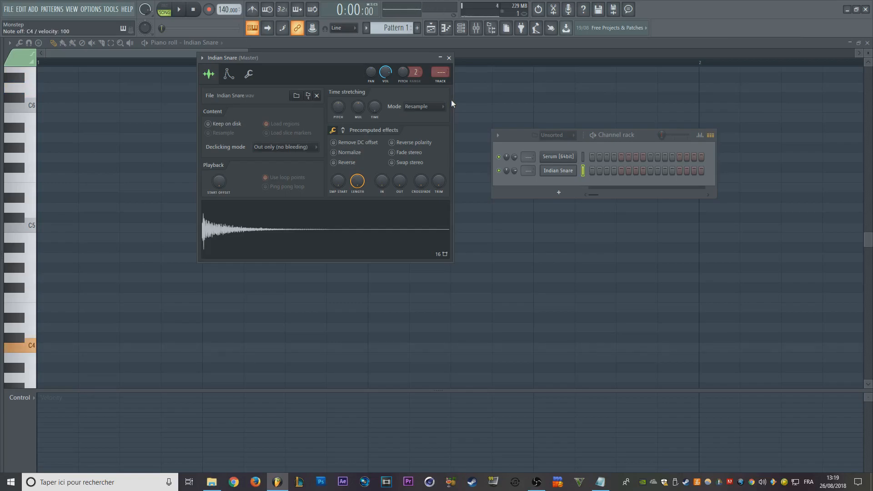
- Set the Indian Snare channel's time stretching mode to Stretch and audition the sample at different pitches
click(438, 107)
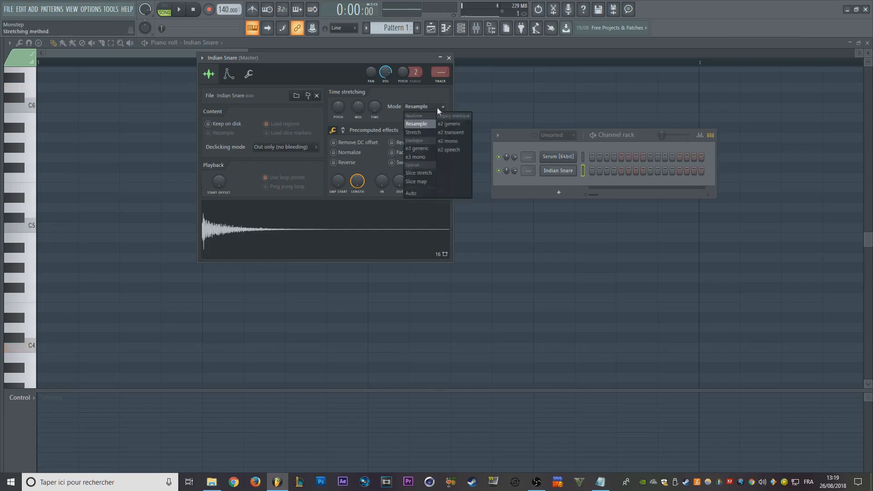
click(429, 133)
key(w)
key(a)
key(o)
key(p)
key(dead_circumflex)
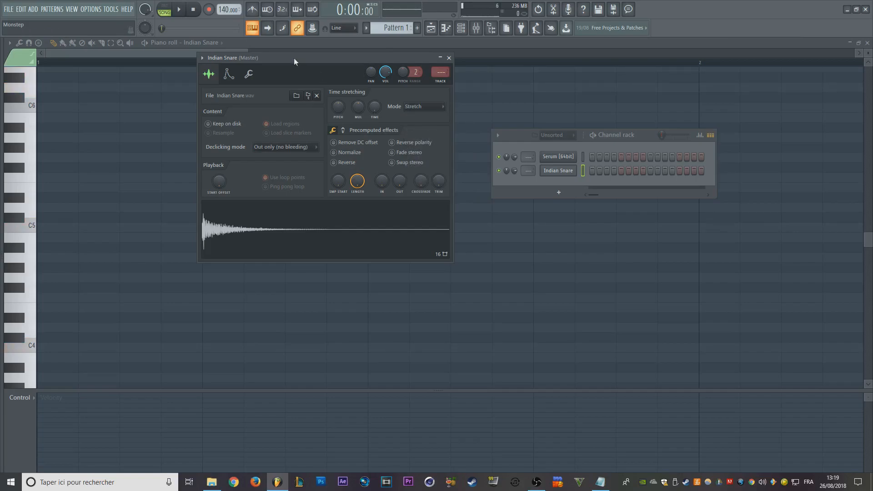
- Open the 808 1 C# sample from Not Monstep Sample Pack's 808 folder in a new channel
drag(294, 58, 263, 55)
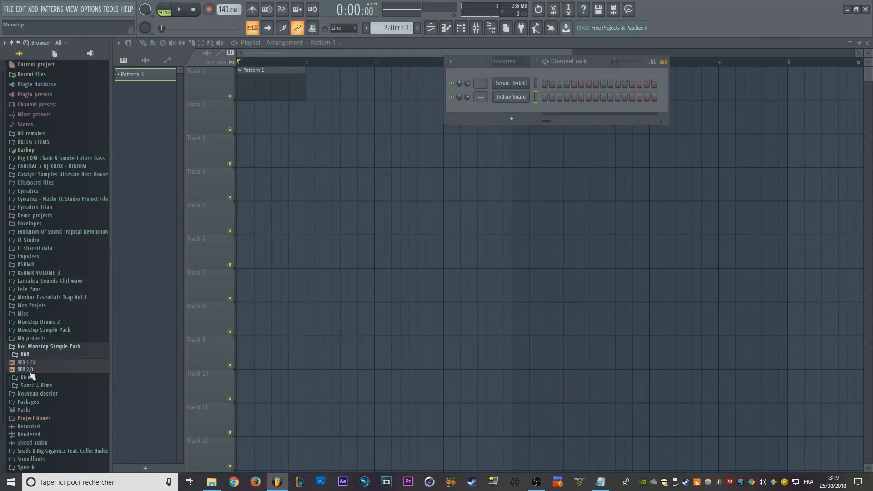
right_click(39, 364)
click(68, 371)
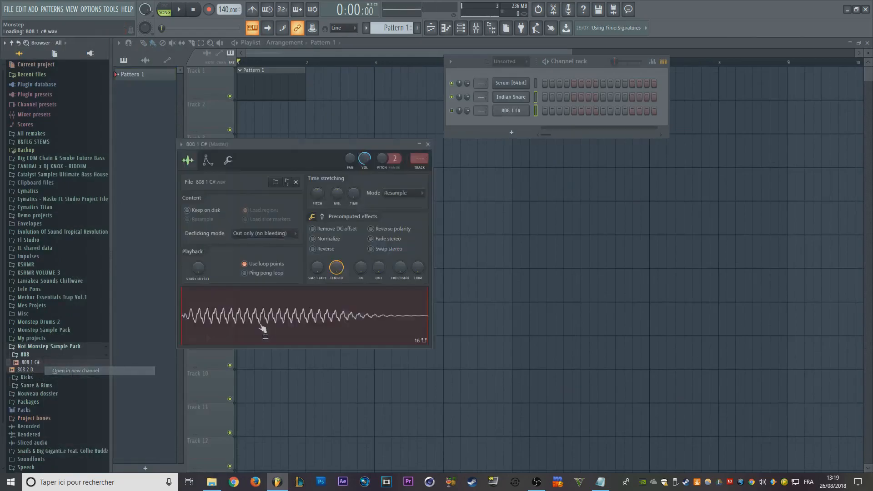
- Turn off Use loop points and enable Normalize for the 808 1 C# sample, arranging its window beside the Channel rack
drag(238, 145, 398, 95)
mouse_move(3, 269)
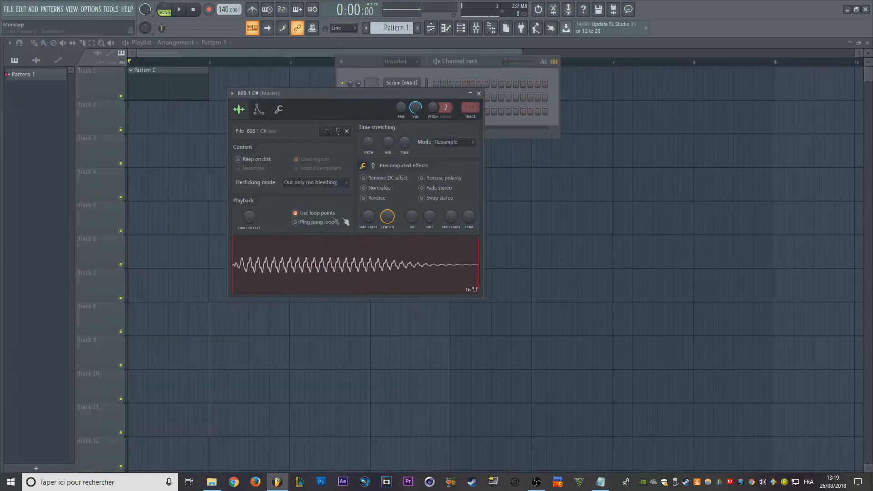
click(328, 213)
click(366, 188)
drag(348, 104, 222, 122)
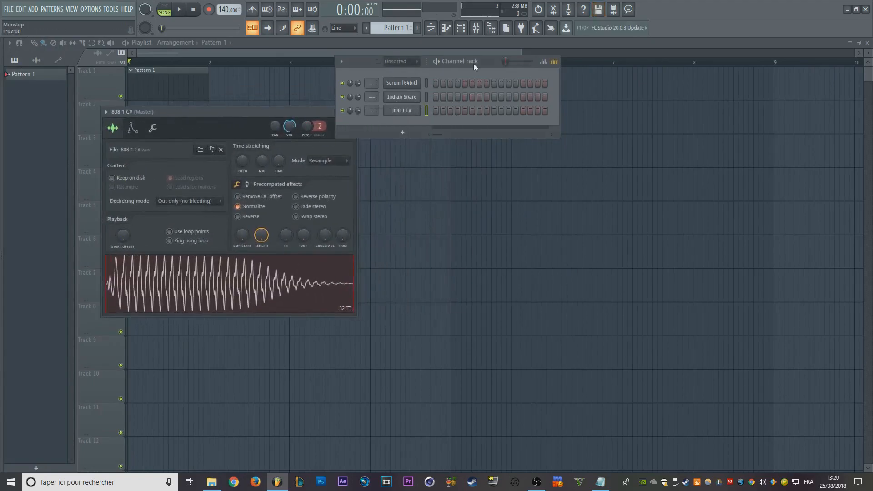
drag(463, 63, 529, 111)
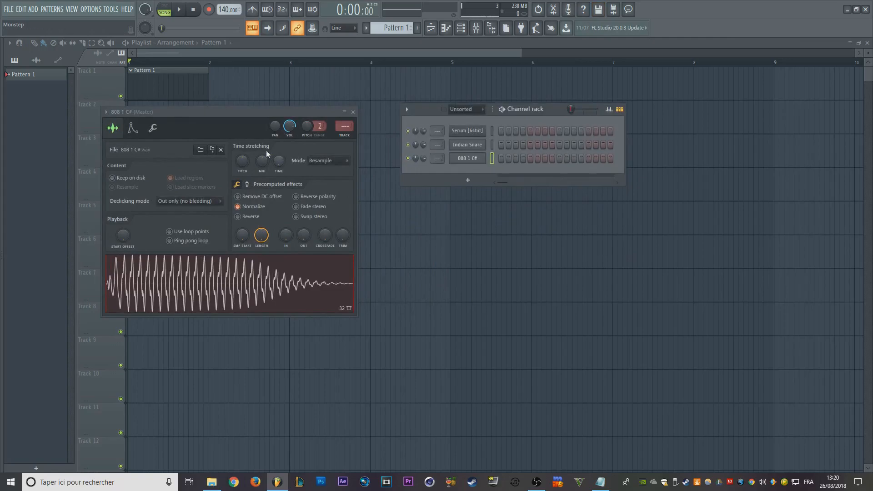
- Audition the normalized 808 sample and set its time stretching mode to Stretch
key(q)
key(q)
key(q)
drag(281, 114, 407, 107)
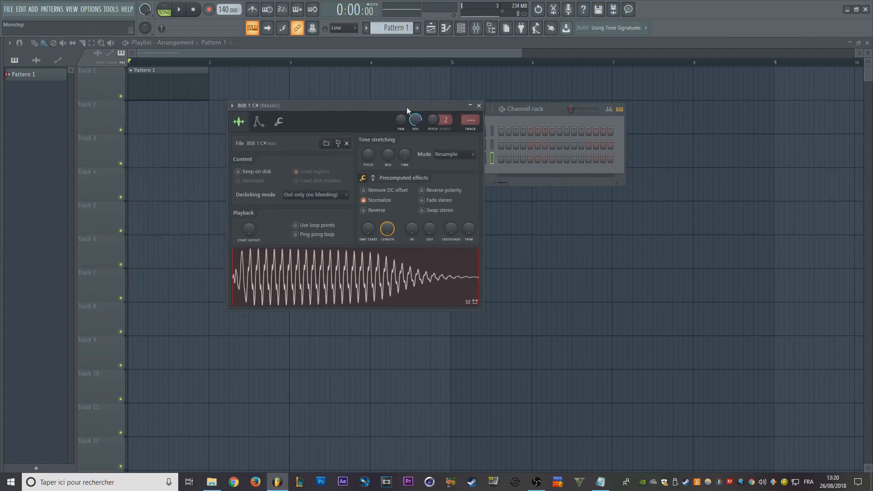
click(464, 155)
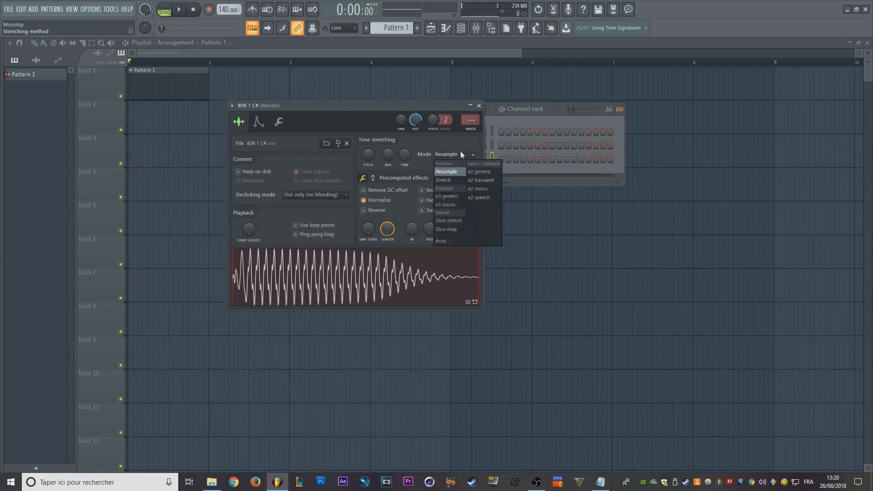
click(444, 180)
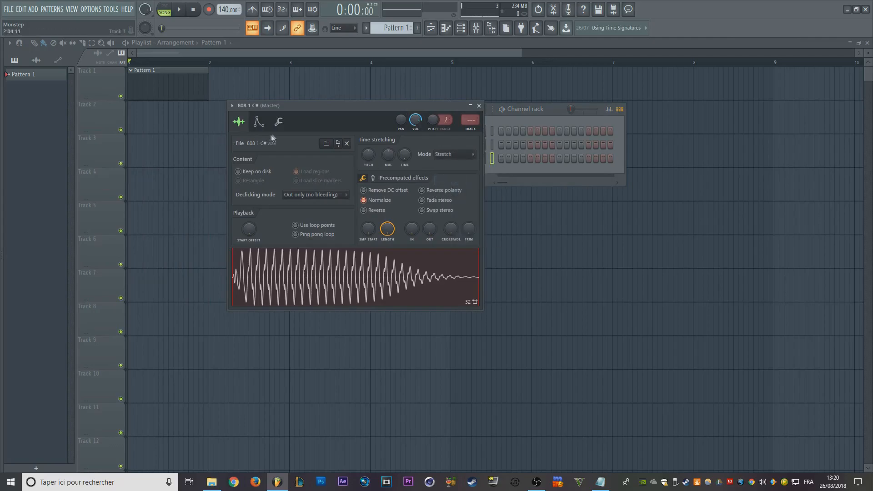
- Make the 808 1 C# channel cut itself and open it in the Piano roll
click(279, 122)
click(250, 233)
click(531, 112)
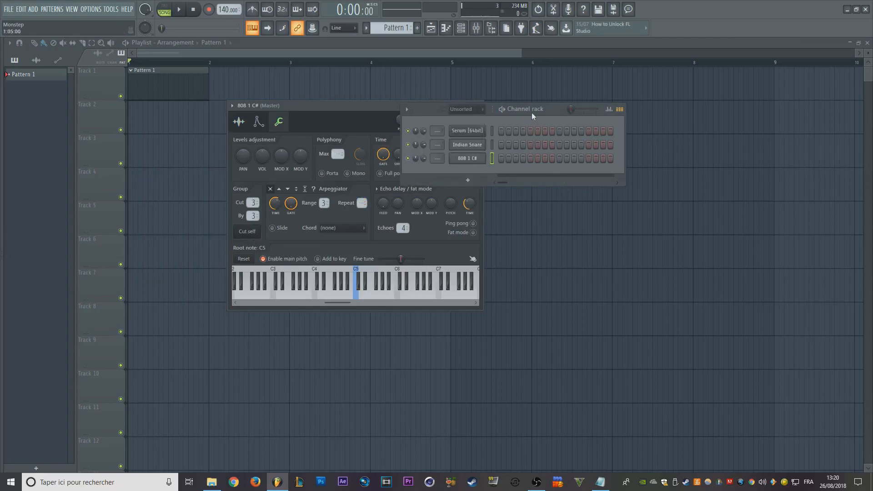
right_click(481, 159)
click(493, 160)
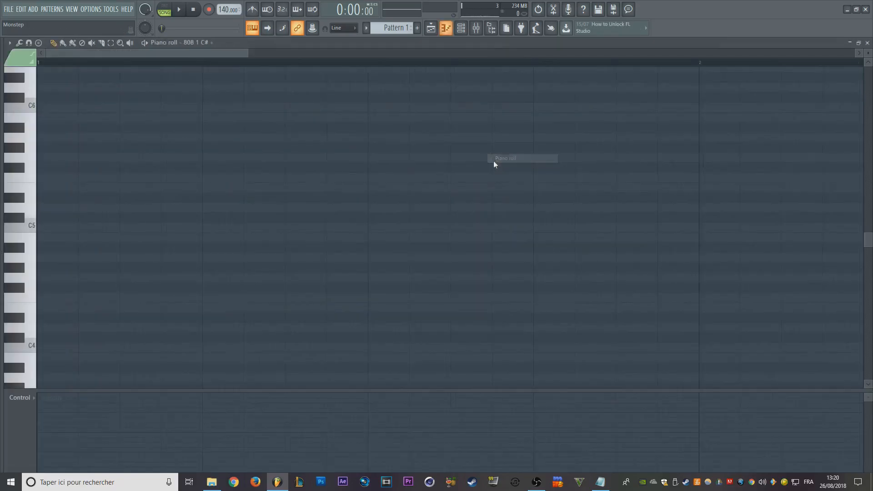
- Draw two consecutive D5 notes from the bar's start, one step and three steps long, and play them
click(150, 210)
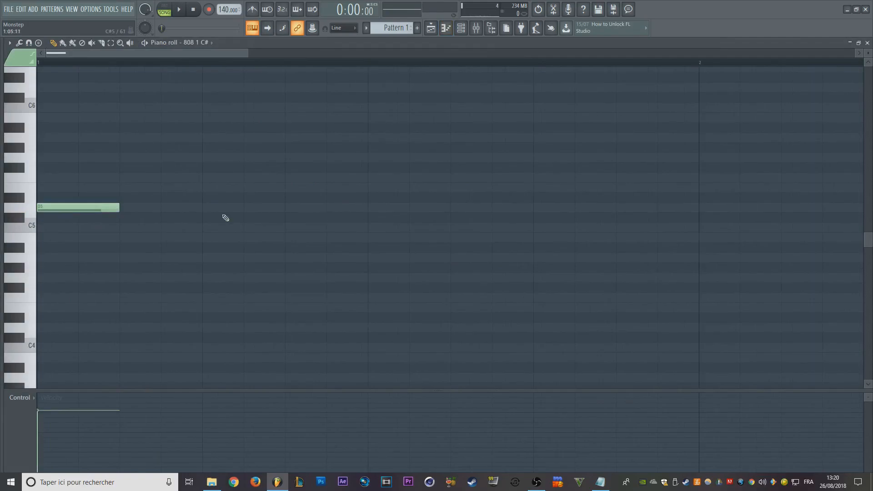
drag(116, 209, 86, 212)
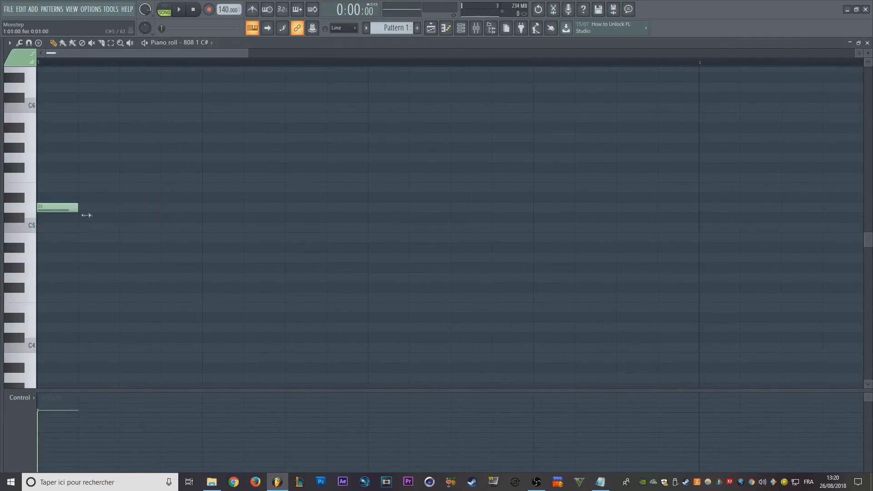
click(88, 209)
click(124, 201)
right_click(136, 200)
drag(117, 208, 212, 217)
key(space)
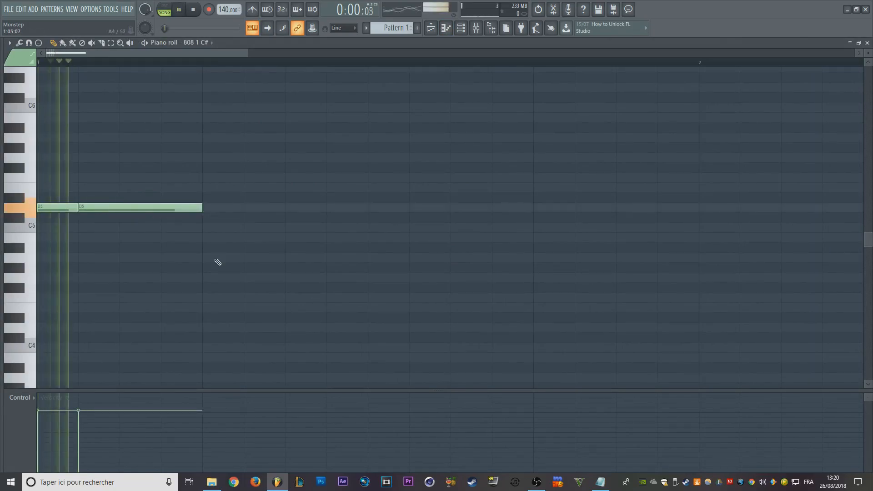
key(space)
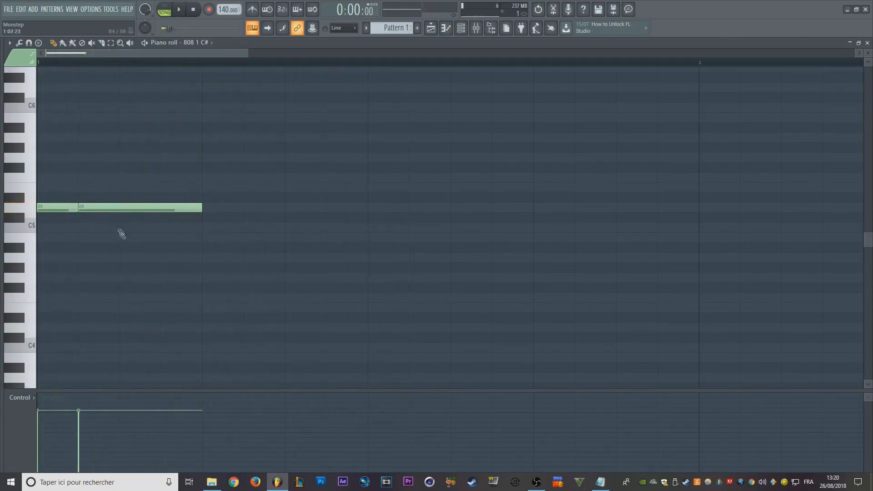
- Test the second note overlapping on B4 with the D5 note, and replace it with a two-step D5 note after the first
drag(104, 207, 63, 238)
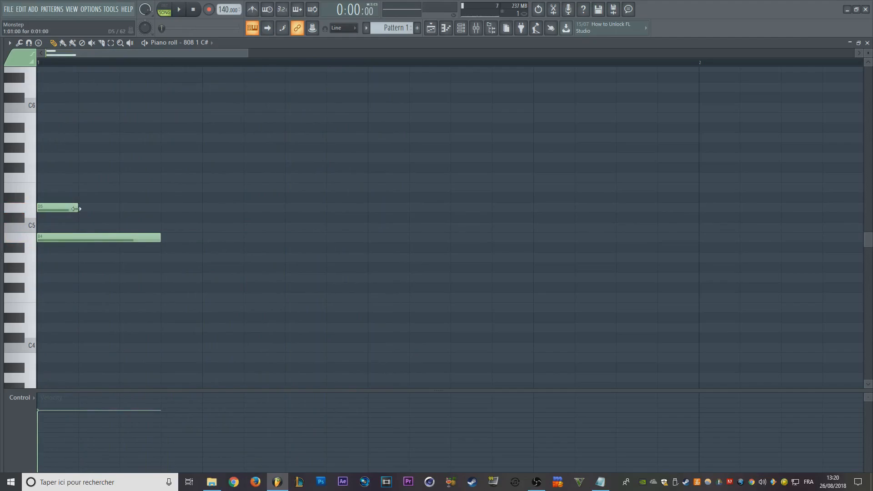
drag(75, 209, 120, 209)
key(space)
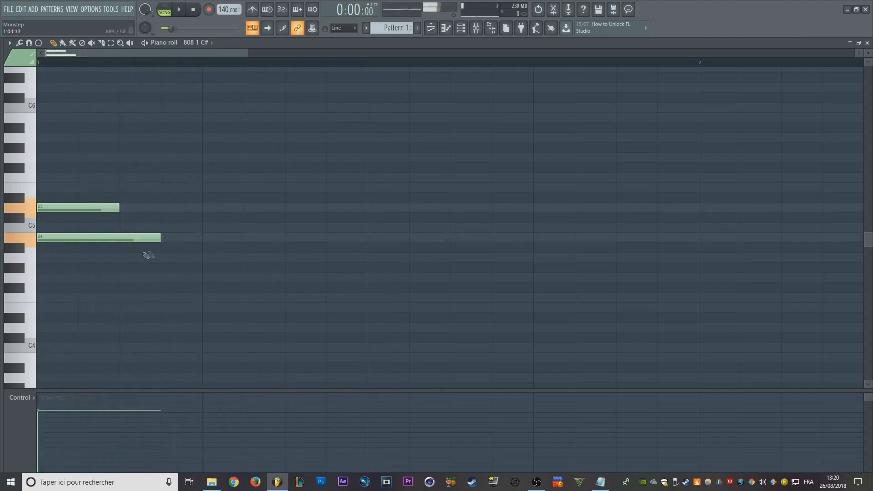
right_click(148, 238)
click(168, 208)
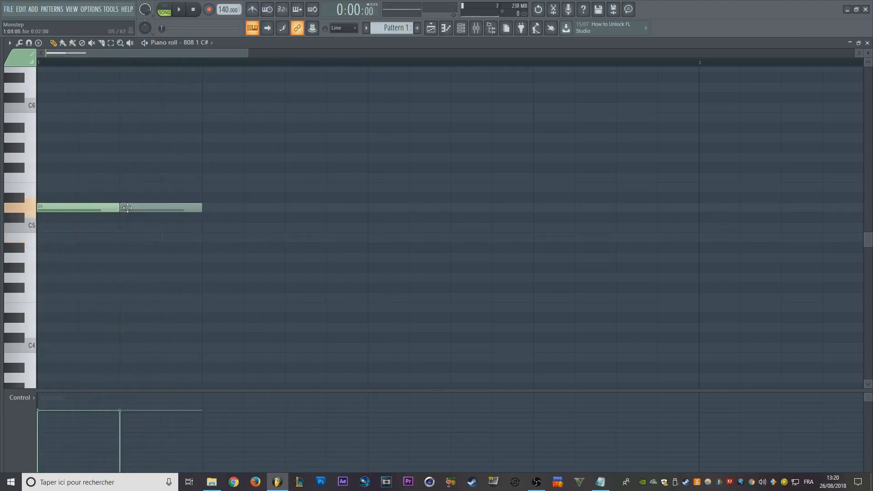
- Reopen the 808 channel settings, enable its volume envelope and shape it as a flat hold with an abrupt start and end
click(461, 27)
click(468, 158)
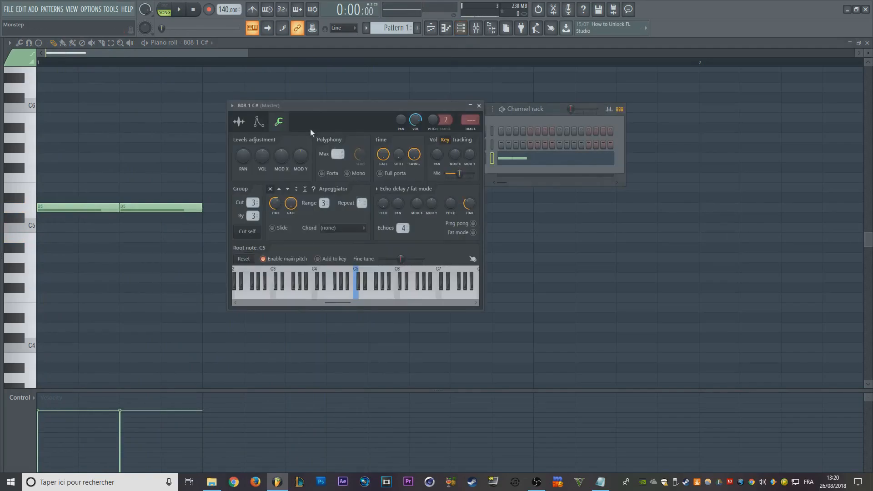
drag(291, 107, 260, 80)
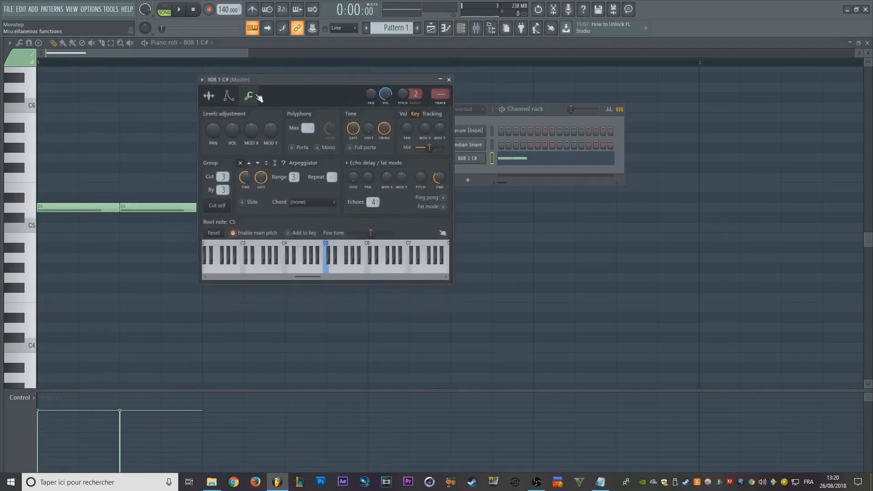
click(230, 96)
click(206, 129)
drag(225, 184, 289, 189)
drag(290, 81, 268, 75)
- Audition the 808 with its volume envelope enabled by playing several notes, including F5
key(a)
key(a)
key(c)
key(r)
key(r)
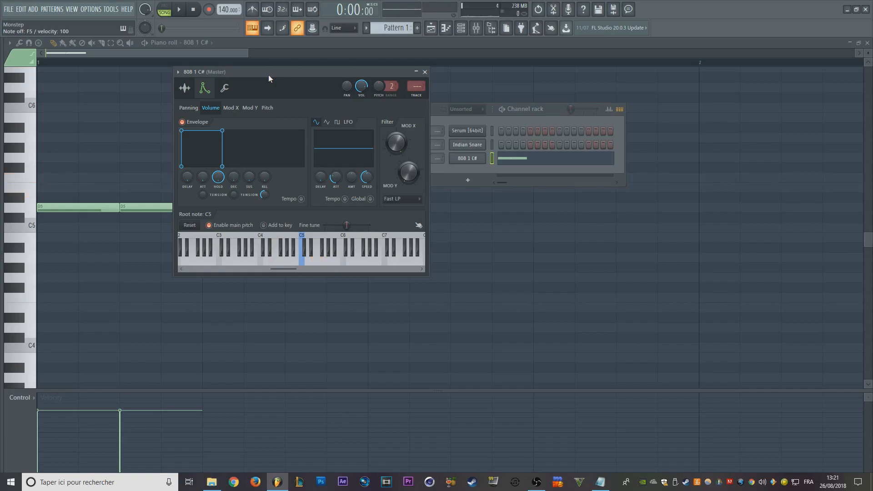
- Compare the 808's C5 and E5 notes with the volume envelope on and off, and return to the sample settings
key(a)
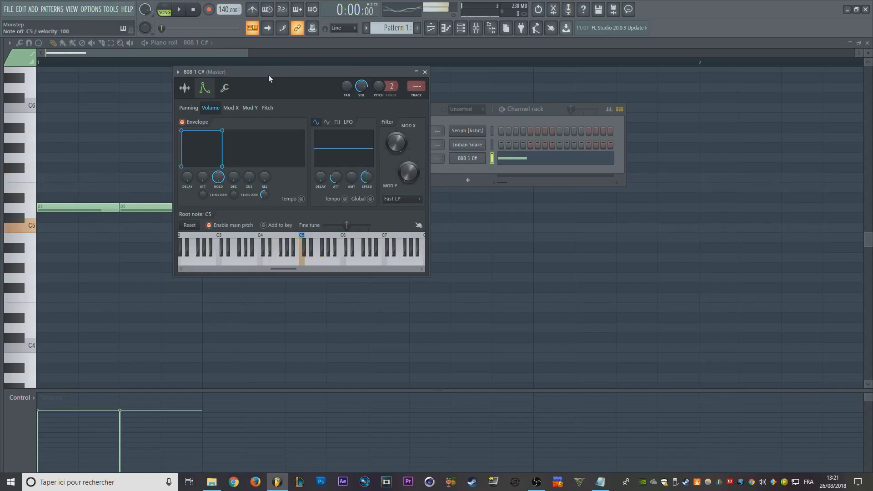
key(a)
key(a)
key(a)
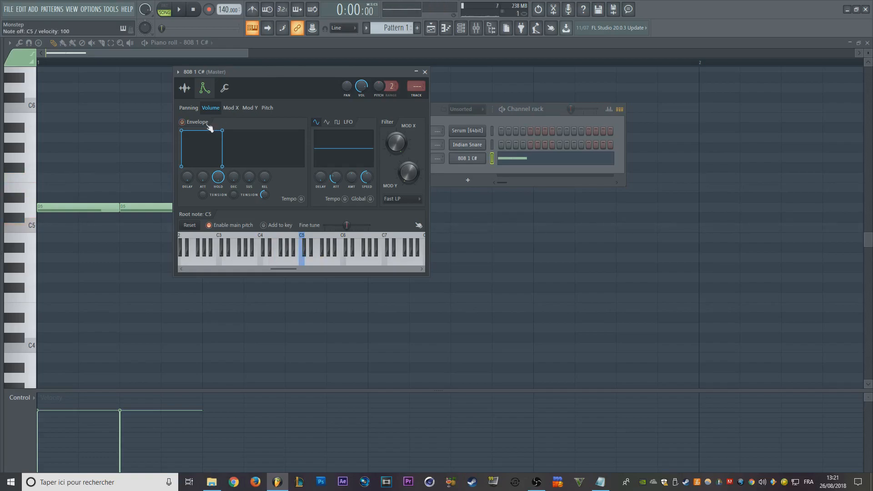
key(a)
key(e)
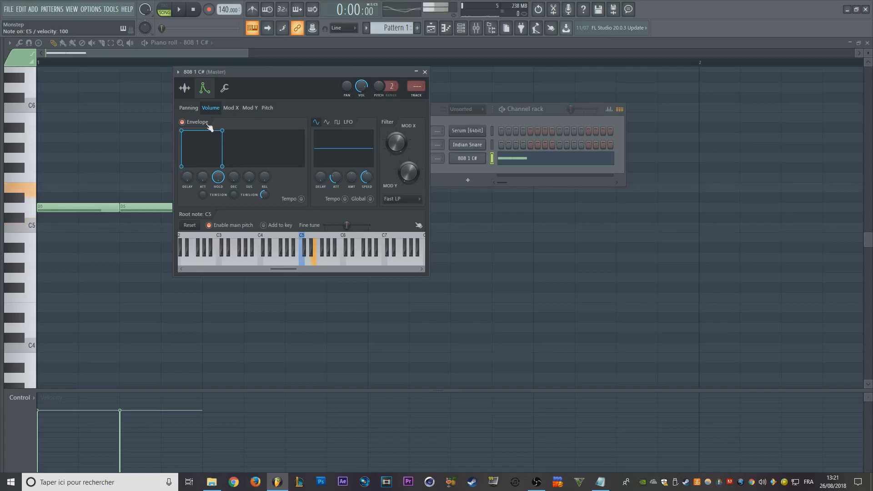
mouse_move(262, 74)
mouse_down()
mouse_move(226, 89)
mouse_move(248, 70)
mouse_up()
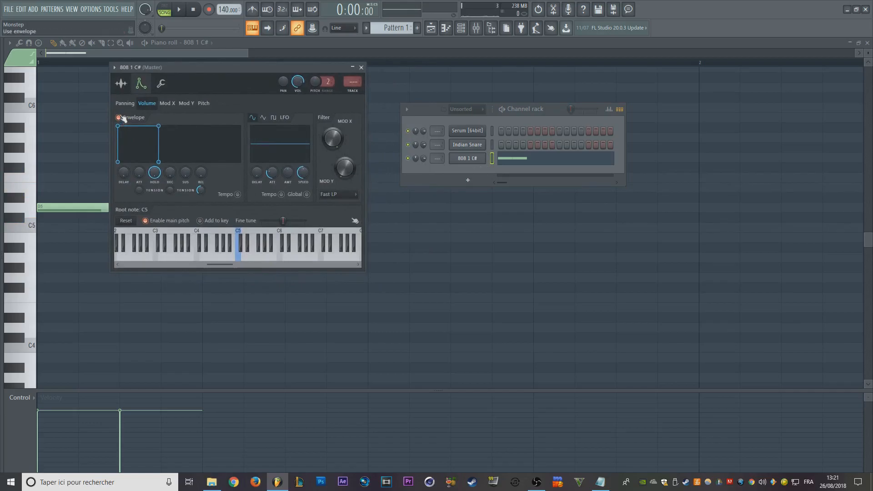
click(121, 84)
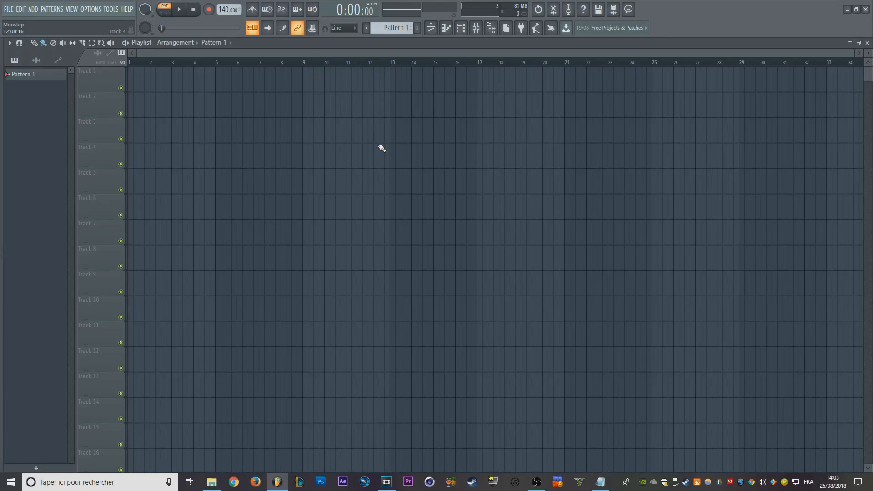
- Show the Channel rack in the empty project and replace the Sampler channel with Serum [64bit]
scroll(361, 180, up, 4)
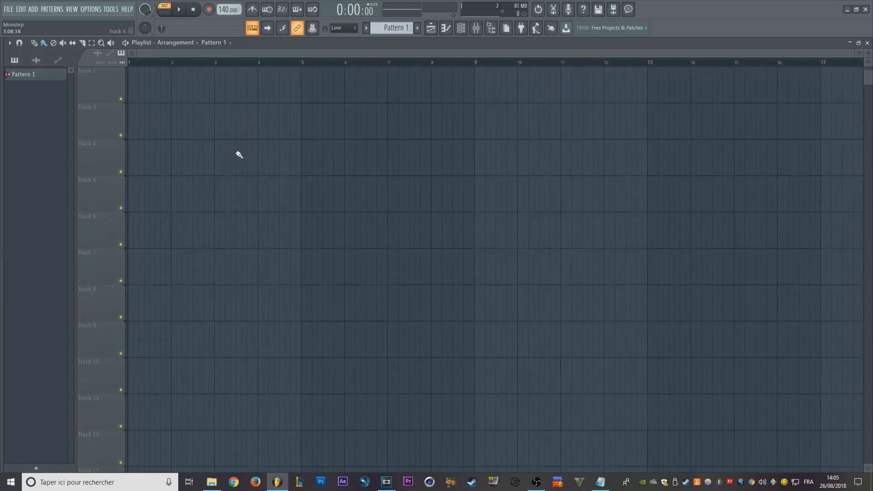
scroll(274, 194, up, 2)
click(461, 28)
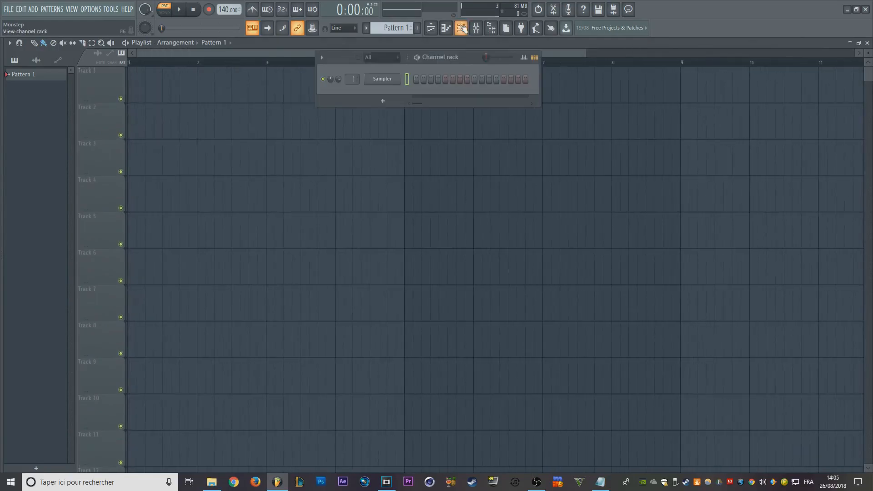
right_click(392, 81)
mouse_move(445, 158)
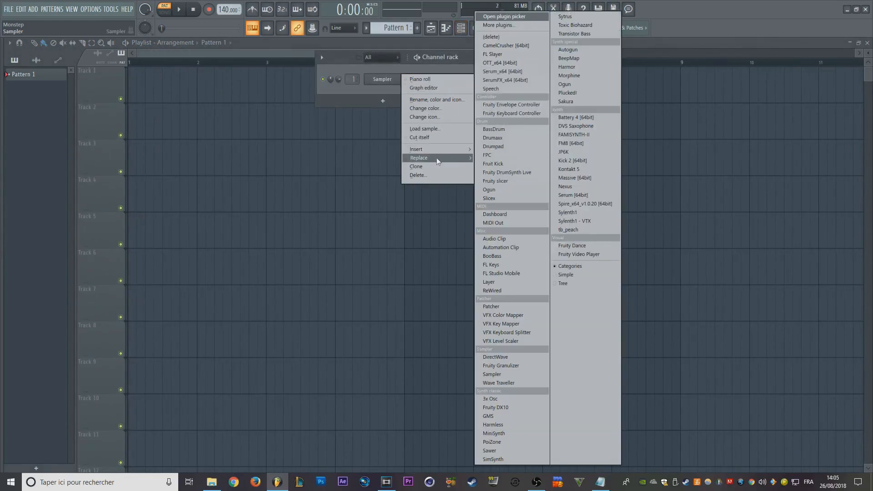
click(581, 195)
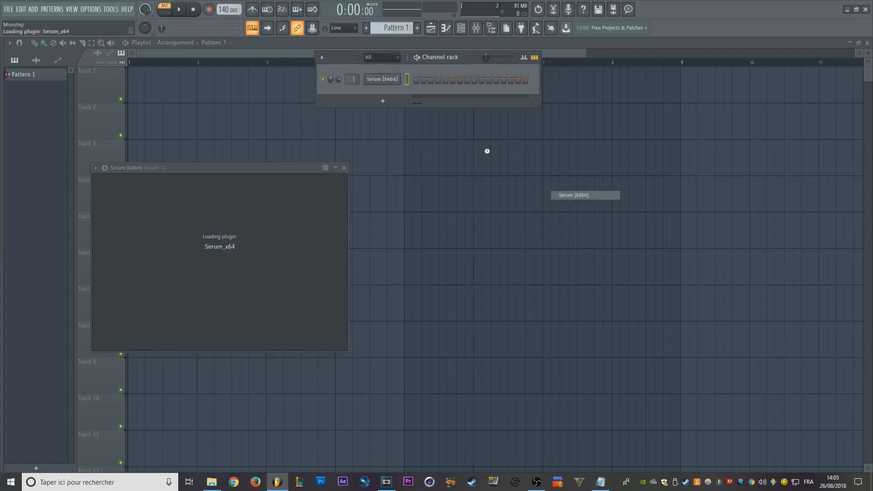
- Add two more Serum [64bit] channels to the Channel rack
click(384, 102)
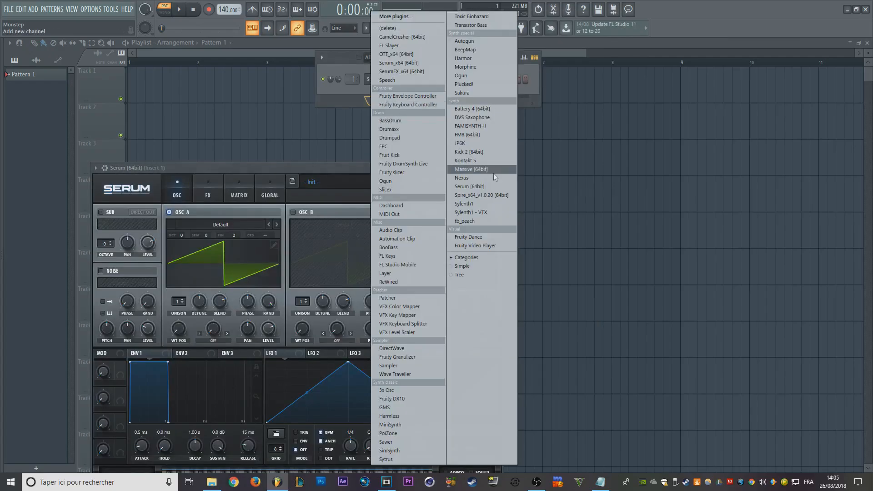
click(481, 186)
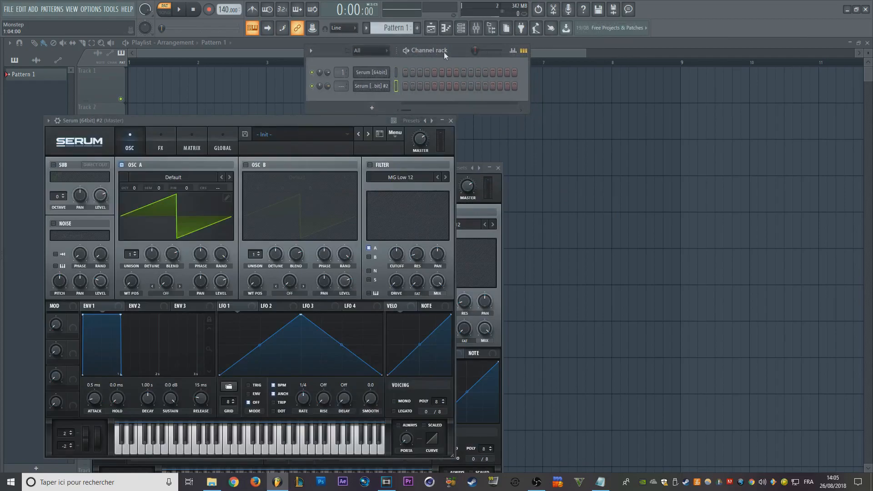
click(371, 107)
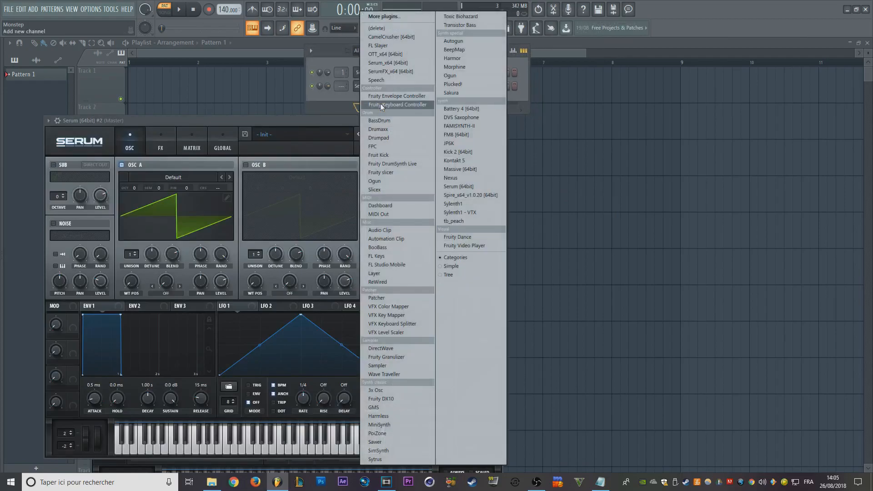
click(482, 187)
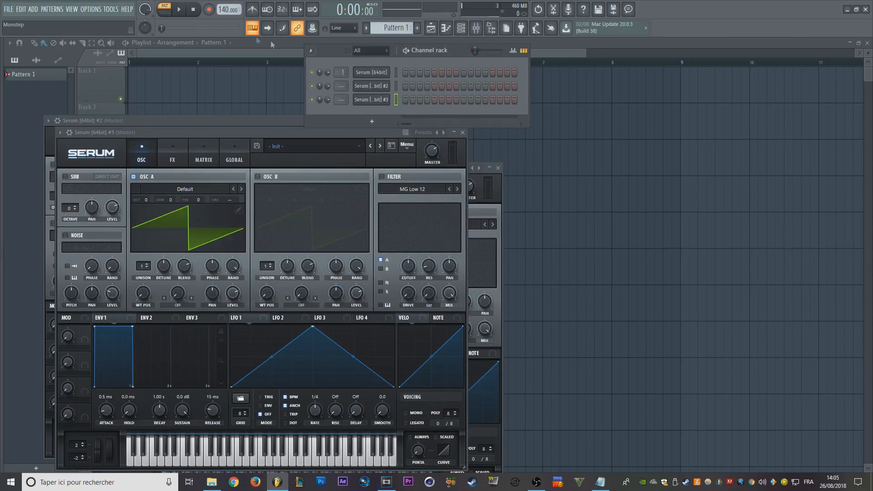
- Run the macro that switches smart disable for all plugins
click(111, 9)
mouse_move(131, 44)
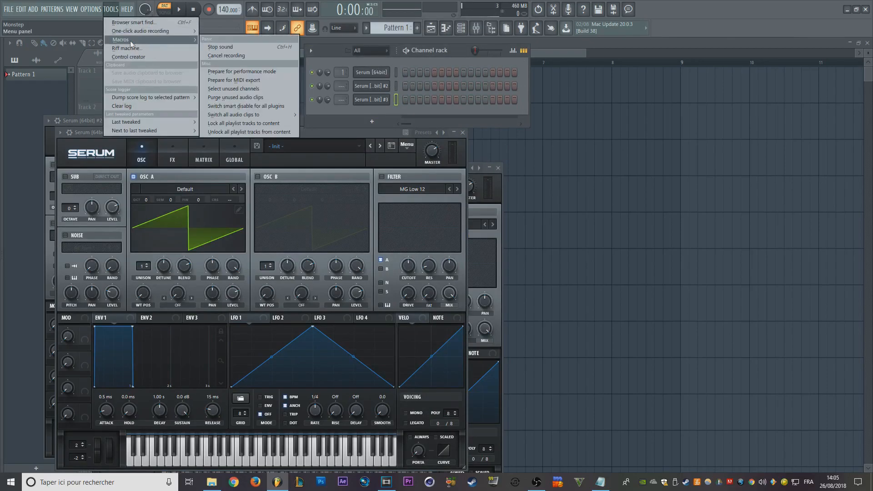
click(253, 107)
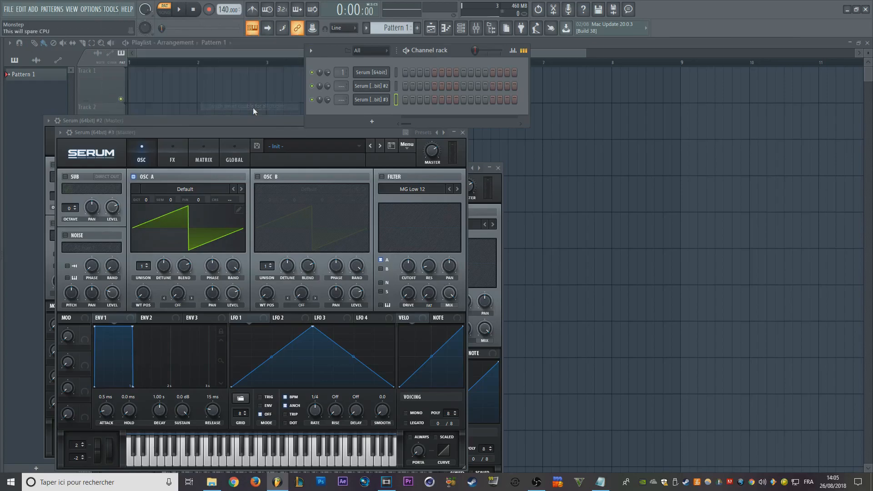
- Select the first Serum channel, and check the Smart disable setting in the third Serum's plugin options
click(397, 72)
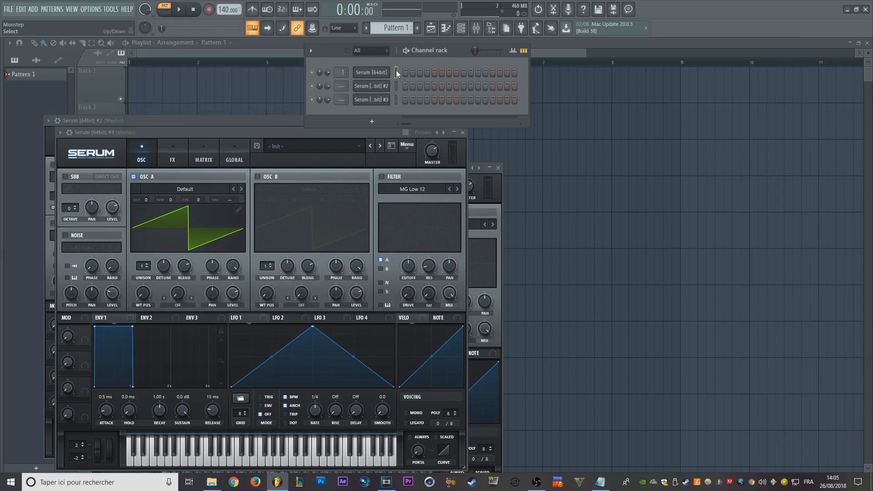
key(v)
drag(336, 119, 313, 105)
click(349, 87)
click(348, 86)
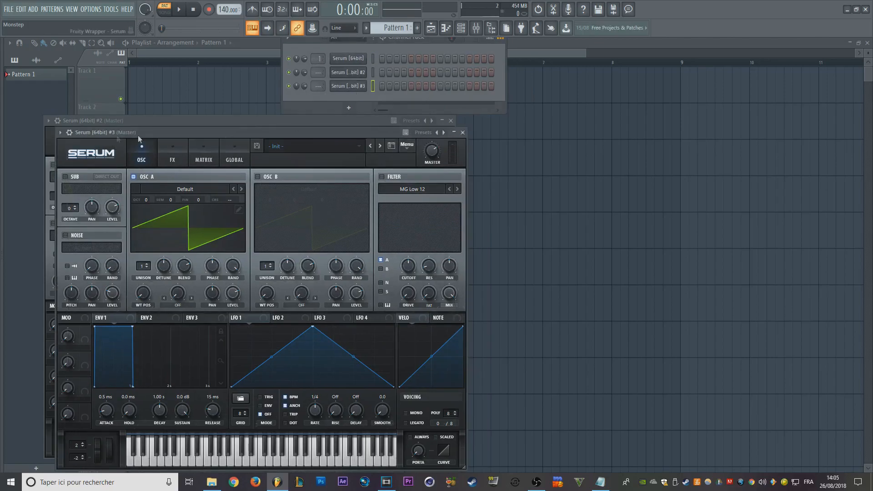
click(60, 132)
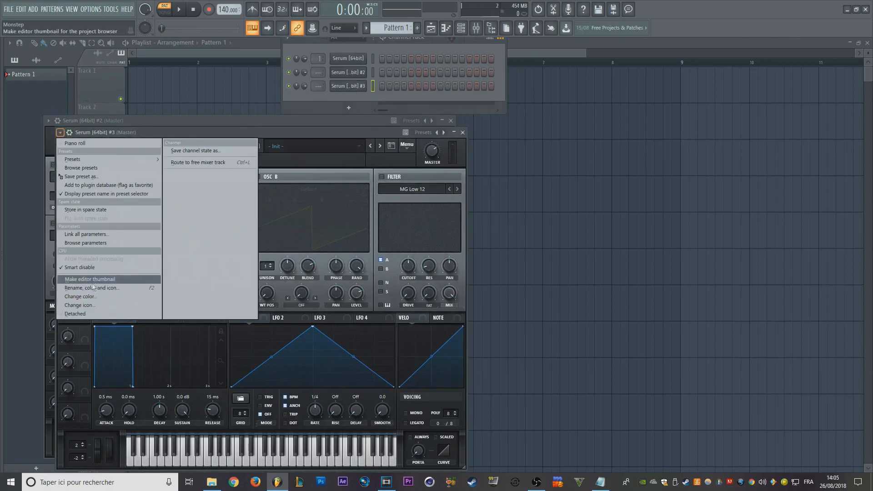
click(406, 58)
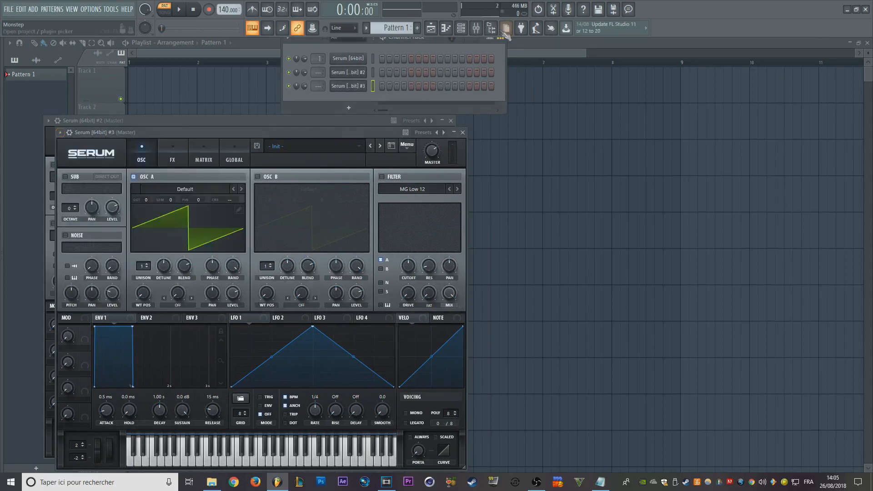
- Open the Mixer
click(476, 28)
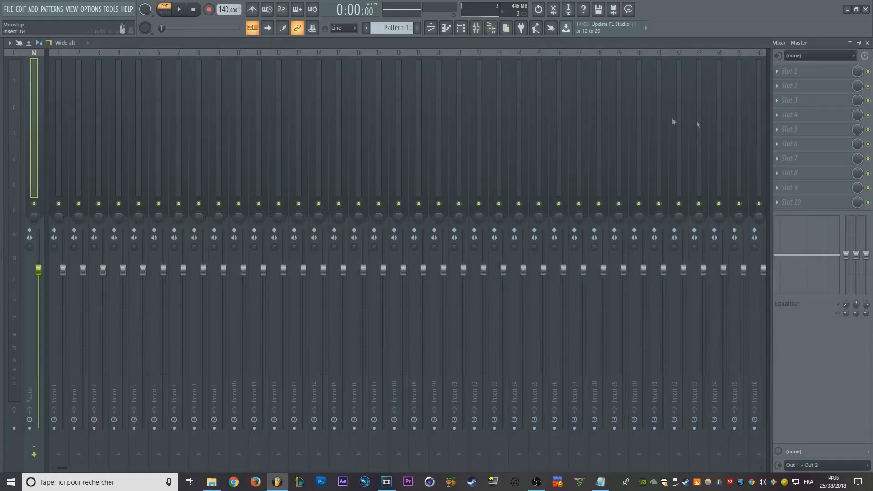